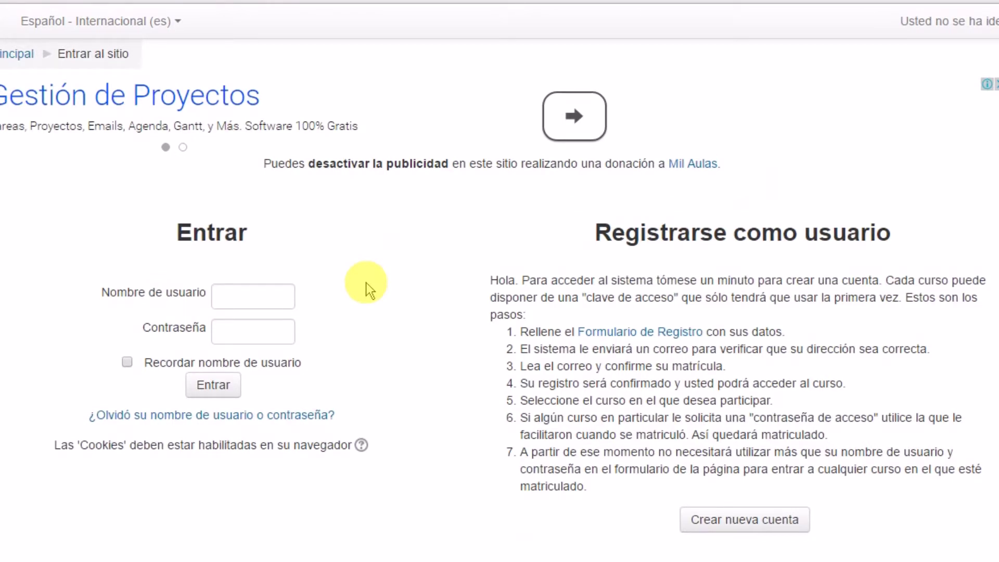
Log in to the site with the teacher's e-mail as username and the account password.
click(242, 297)
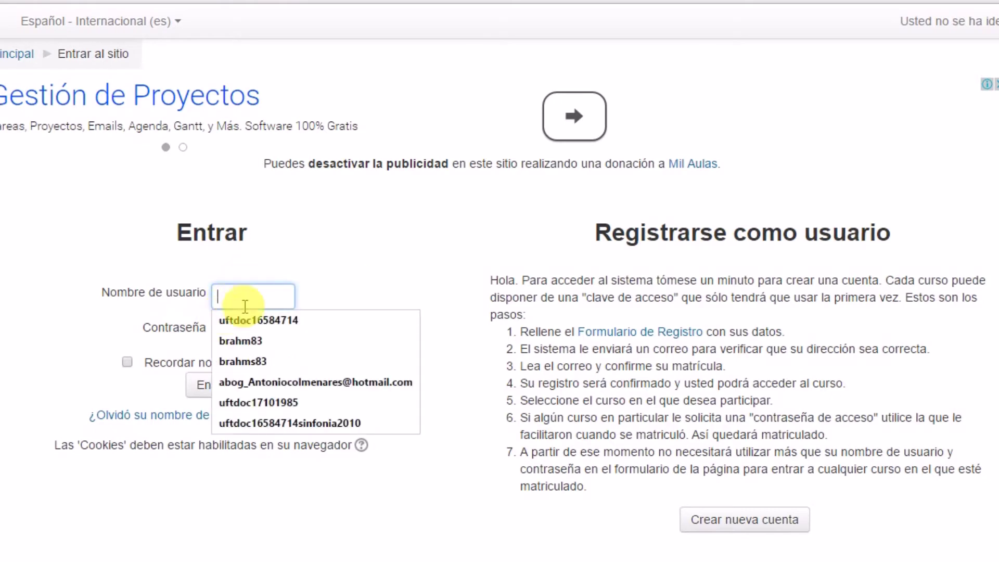
click(260, 382)
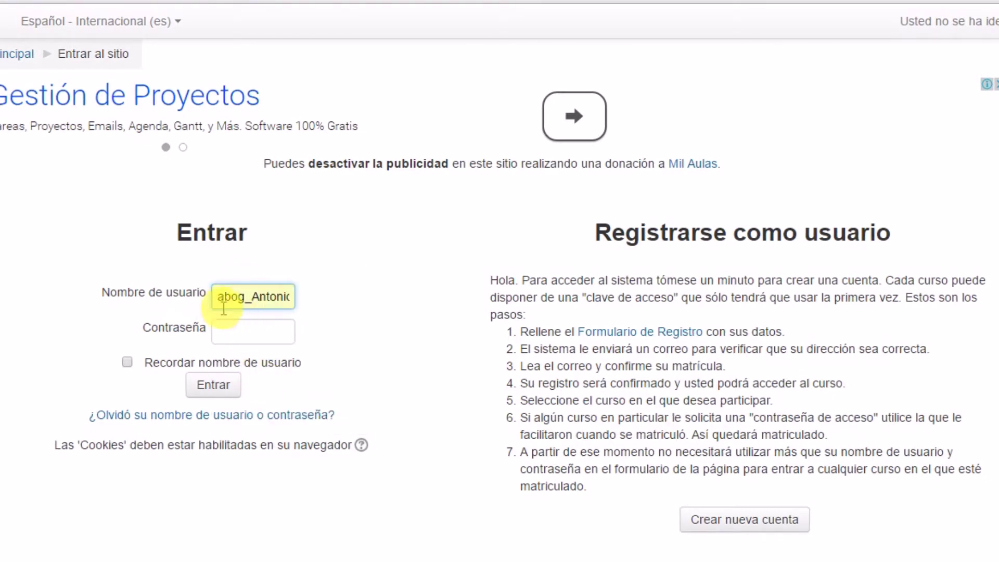
click(239, 336)
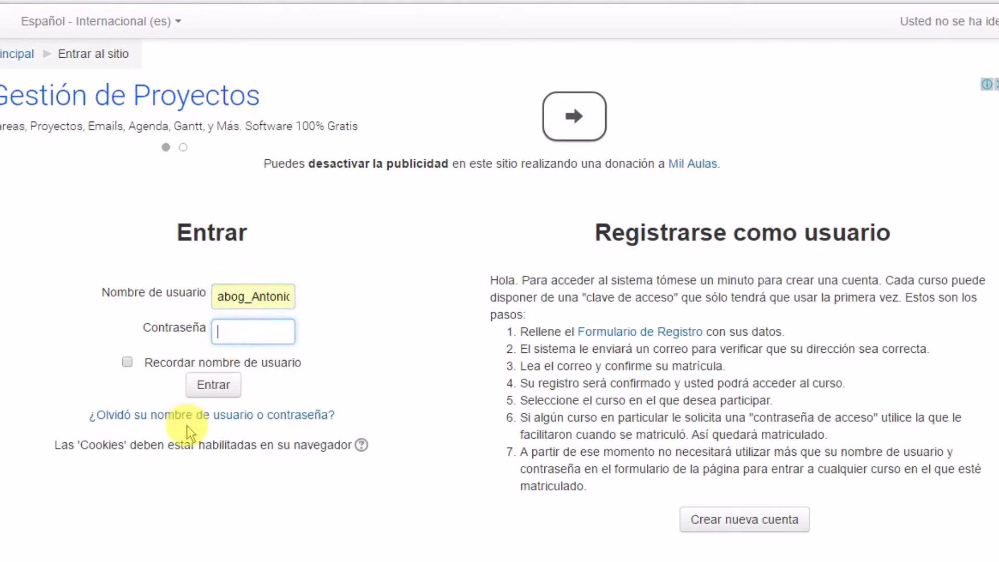
text(•••••••••••)
click(248, 386)
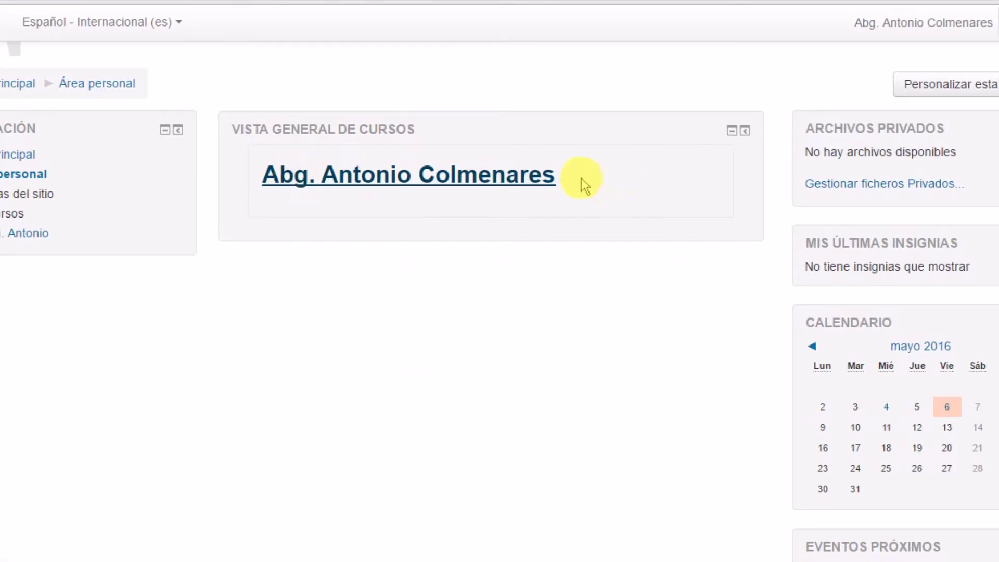
Open the course listed in the course overview and go to its question bank (Banco de preguntas).
click(523, 182)
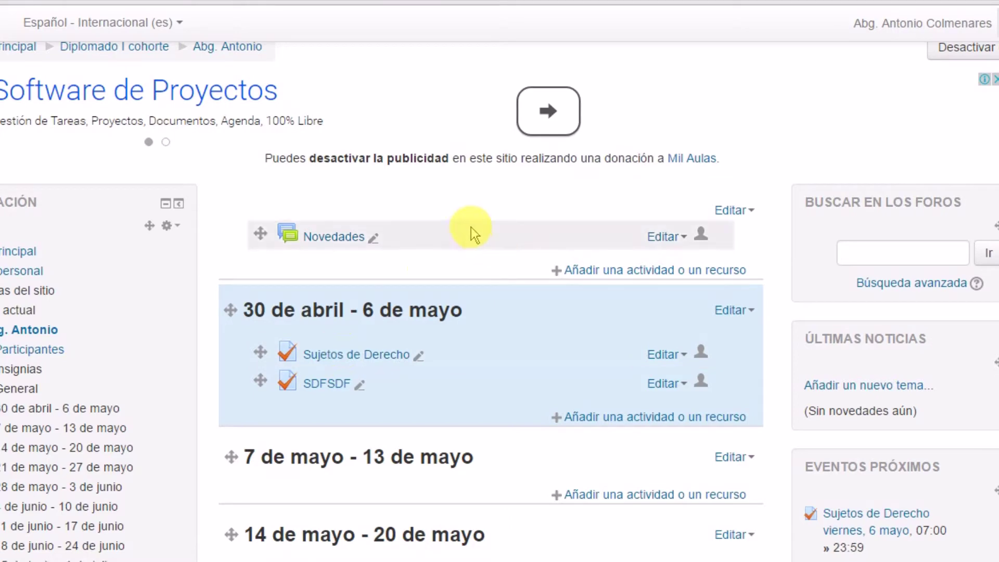
scroll(413, 263, down, 10)
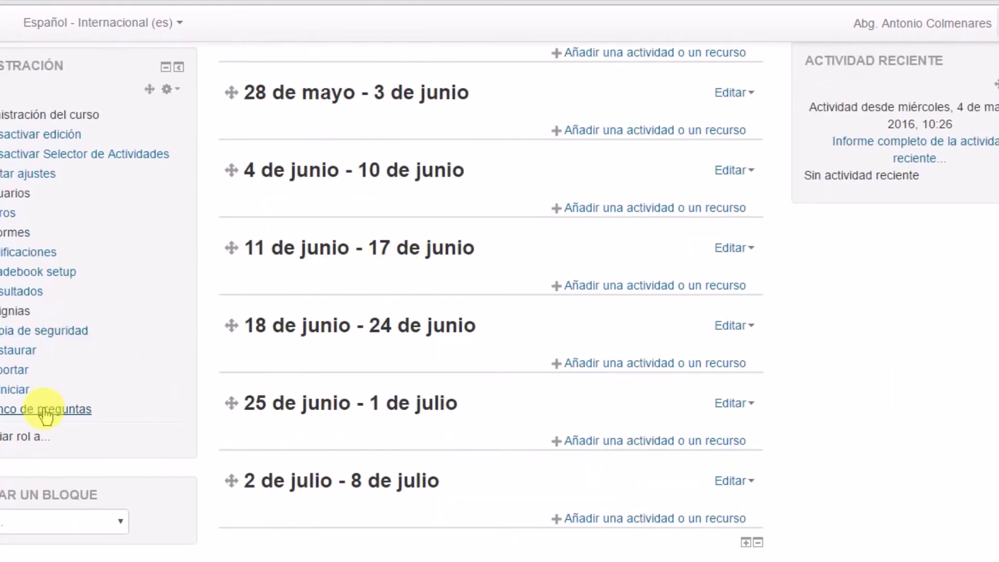
click(45, 413)
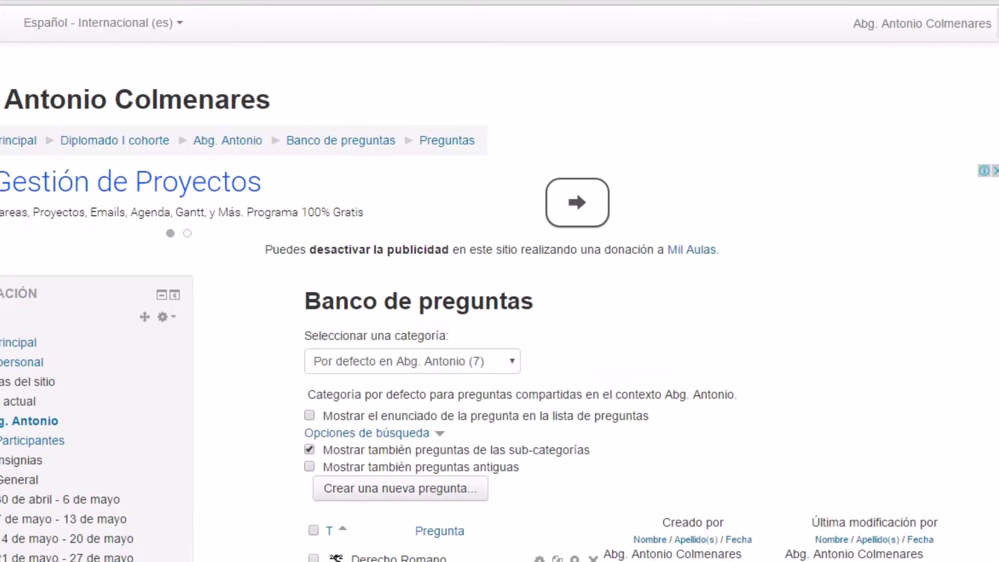
scroll(606, 79, down, 4)
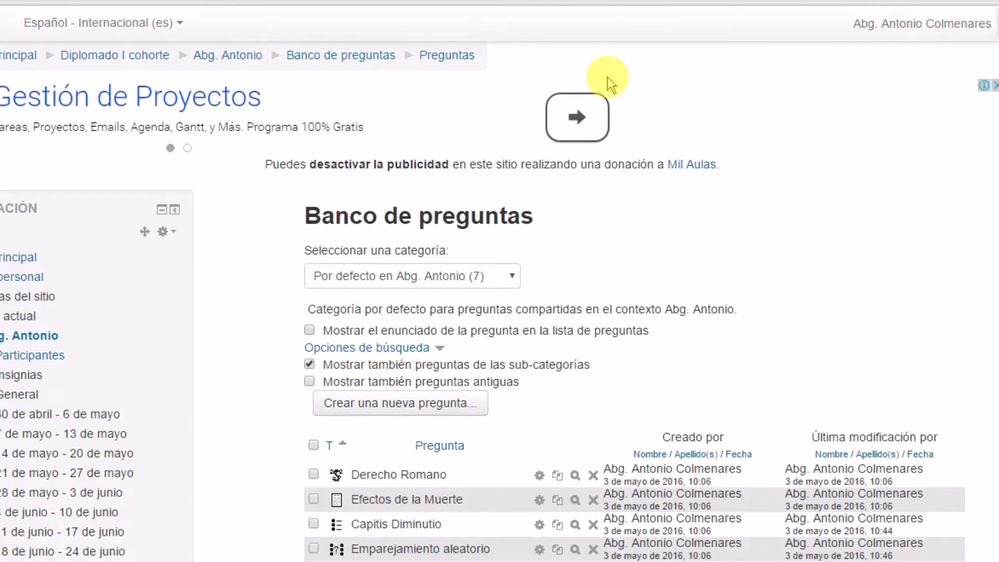
scroll(605, 83, down, 1)
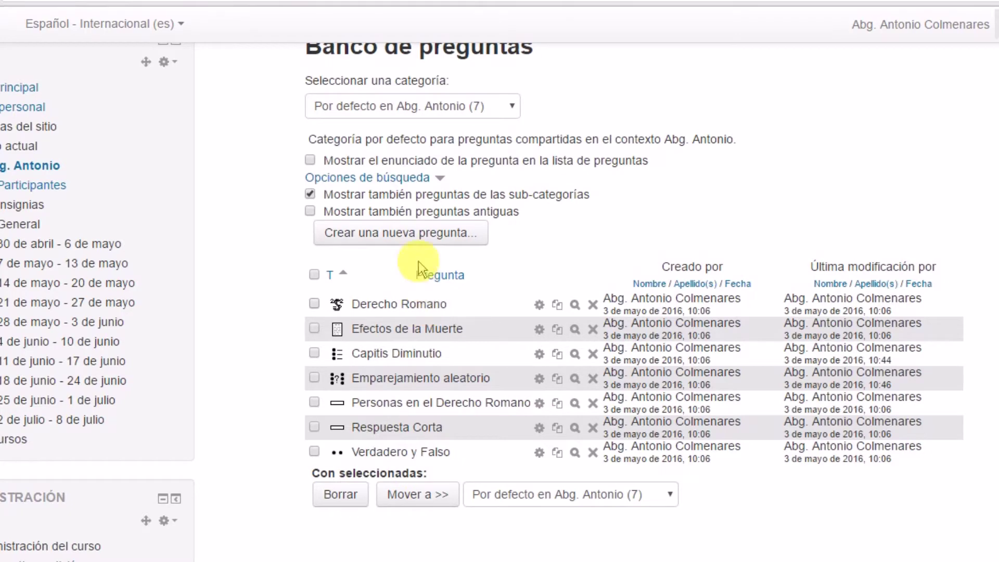
click(424, 238)
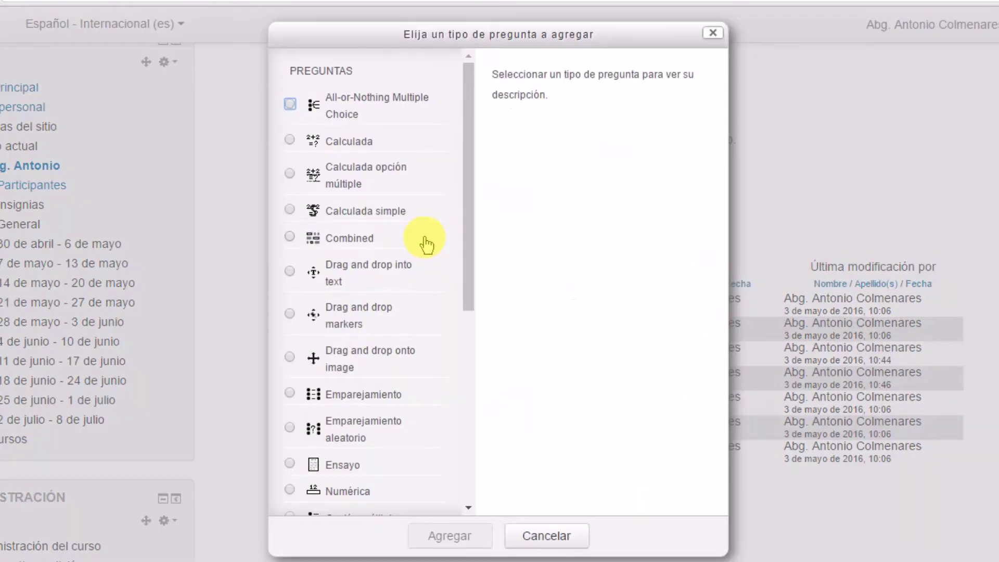
click(356, 211)
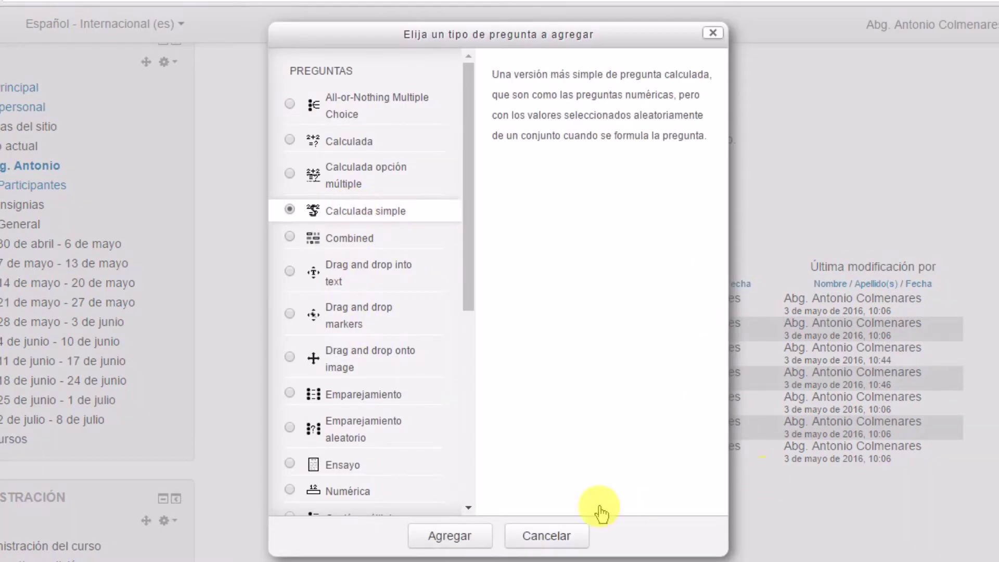
click(712, 35)
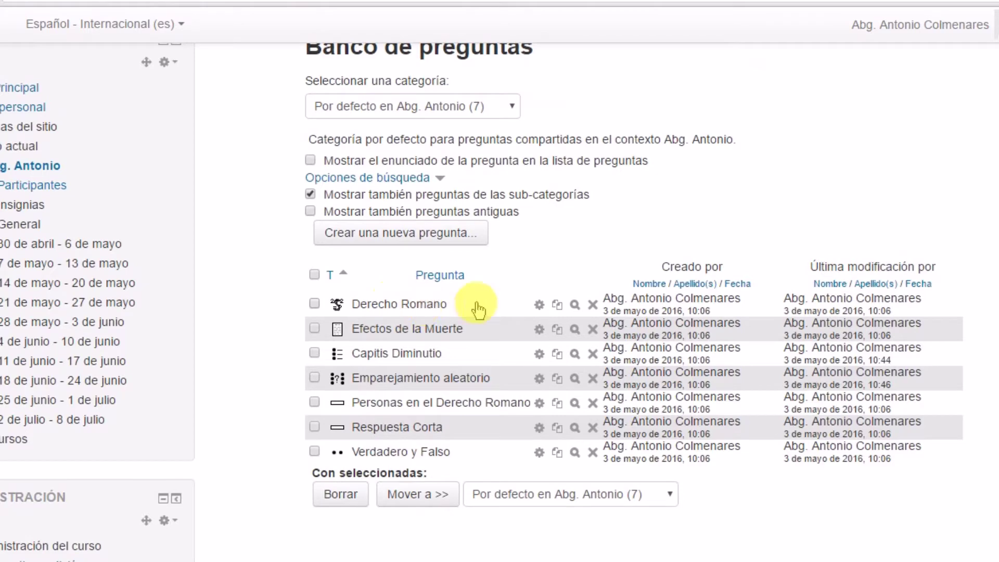
Open the simple calculated question "Derecho Romano" for editing and go to its question text (Enunciado de la pregunta).
click(537, 305)
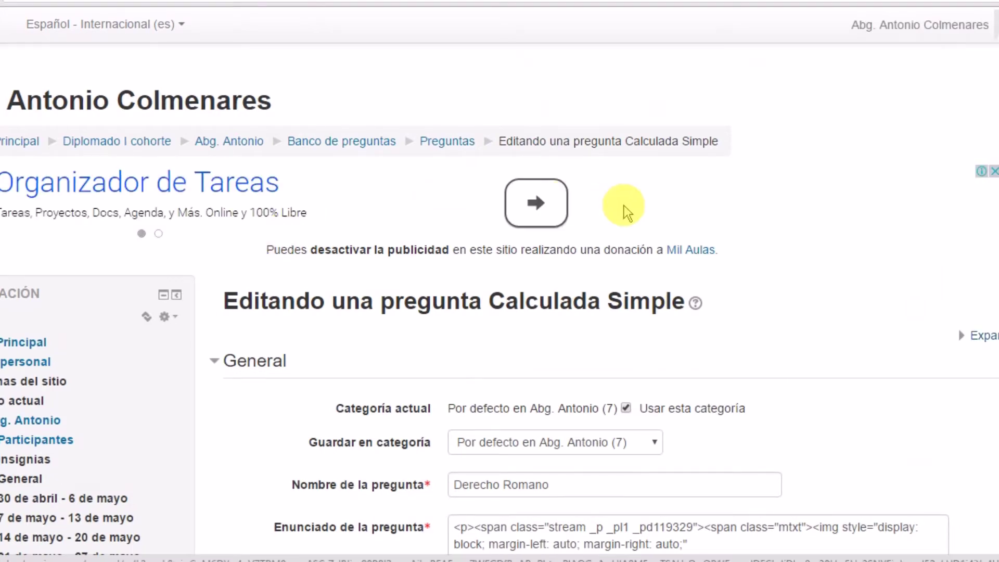
scroll(667, 201, down, 3)
scroll(670, 201, down, 1)
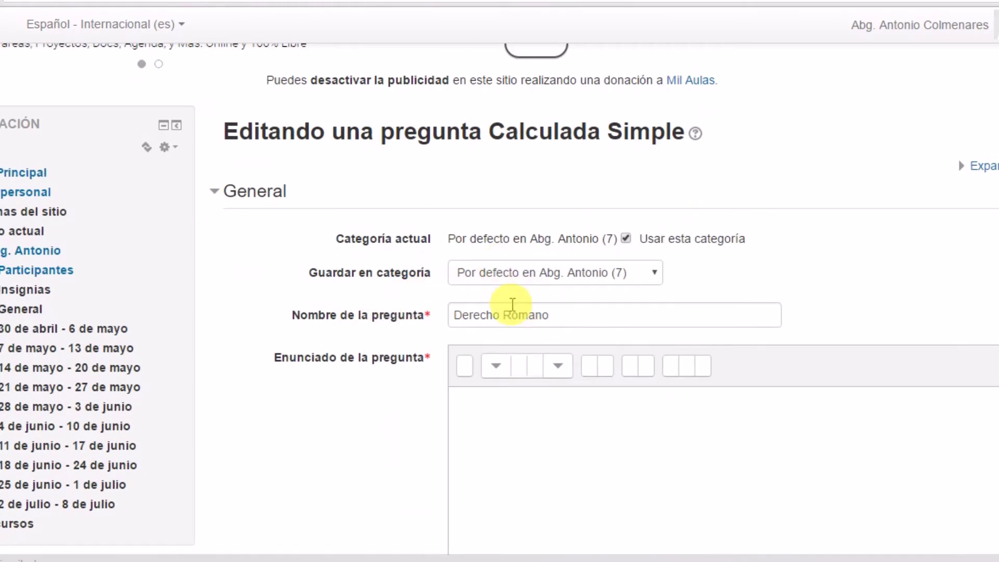
scroll(512, 304, down, 2)
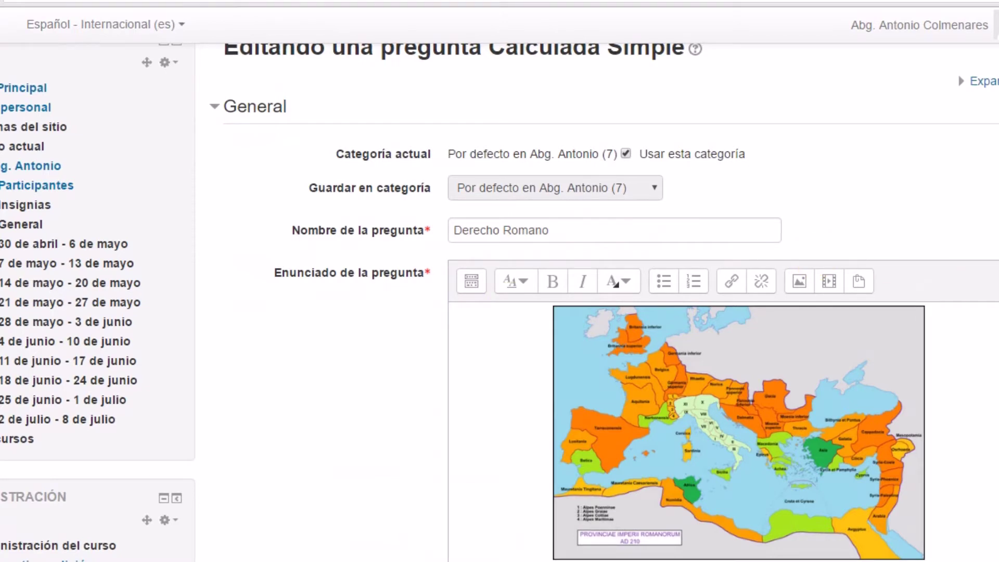
scroll(978, 338, down, 1)
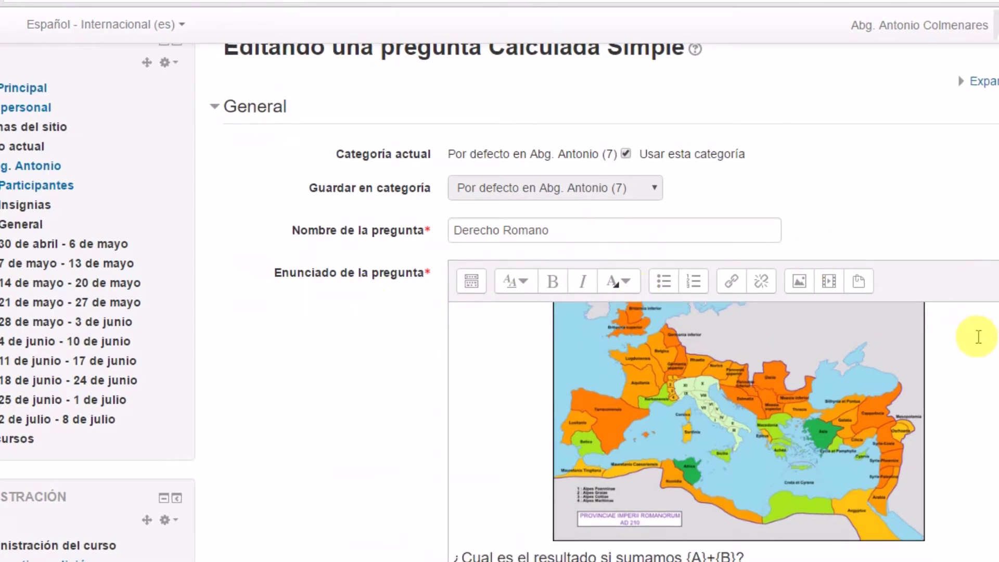
scroll(978, 337, down, 1)
scroll(991, 301, down, 3)
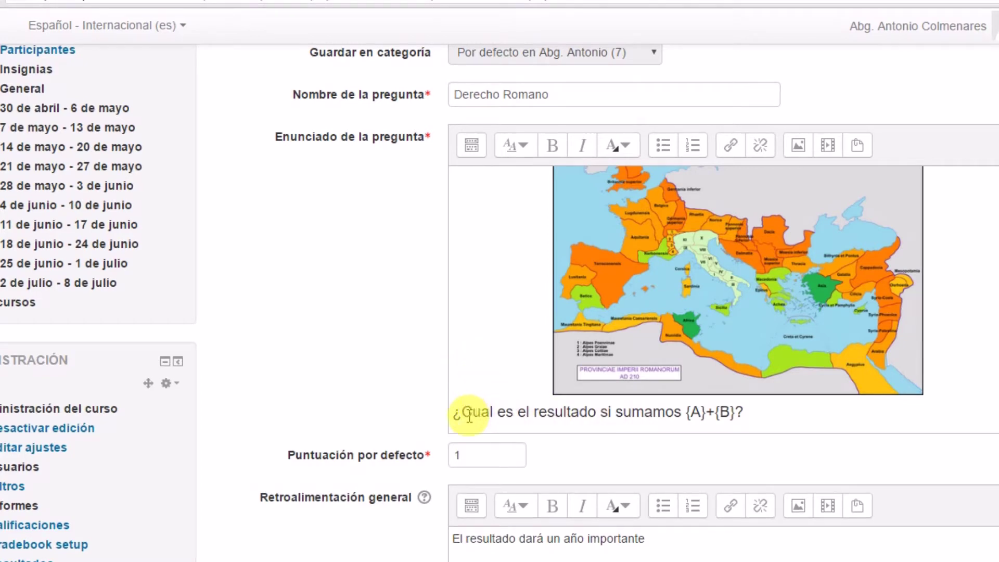
scroll(665, 392, down, 2)
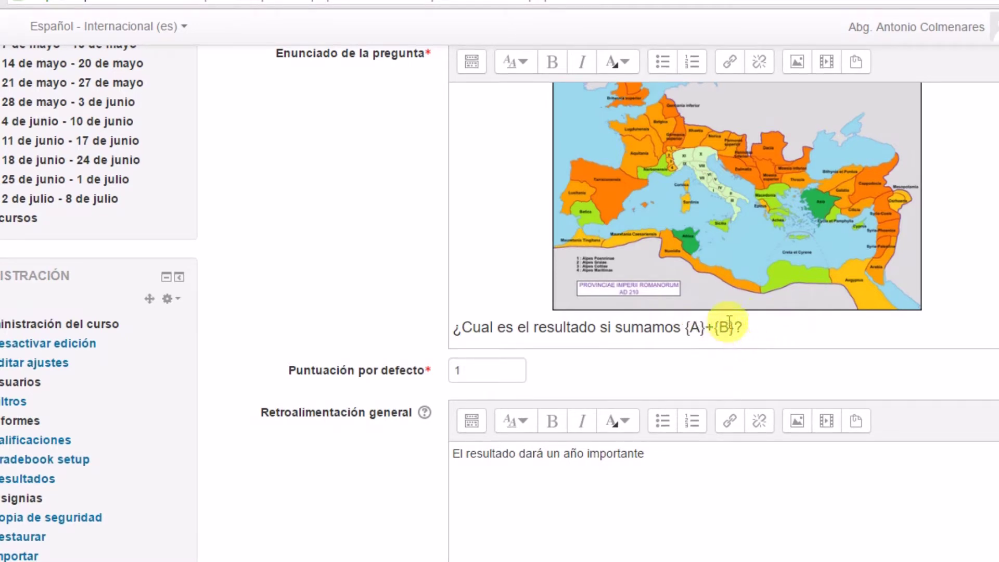
Examine the wildcards {A}+{B} in the question text, together with the default mark and general feedback.
click(686, 327)
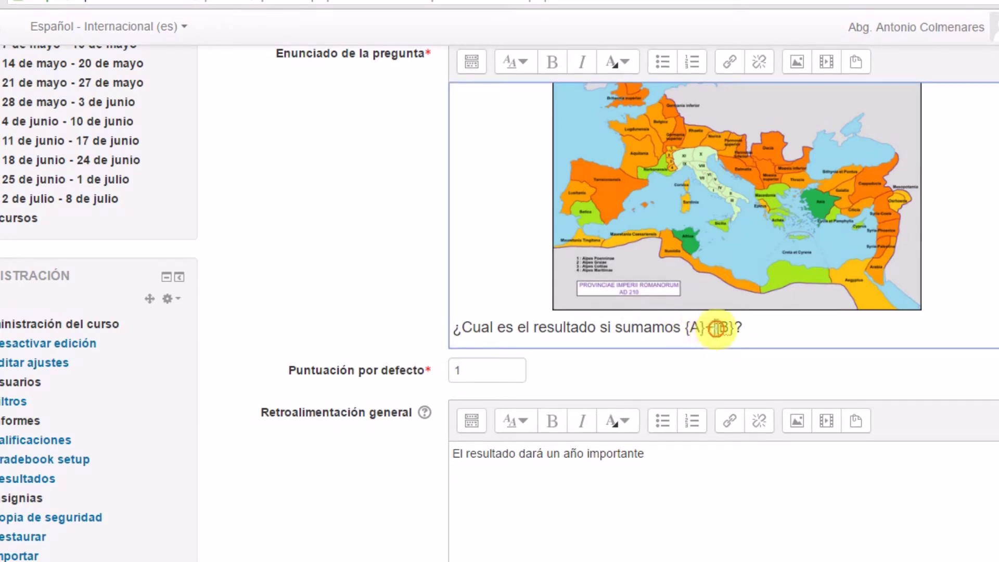
click(728, 327)
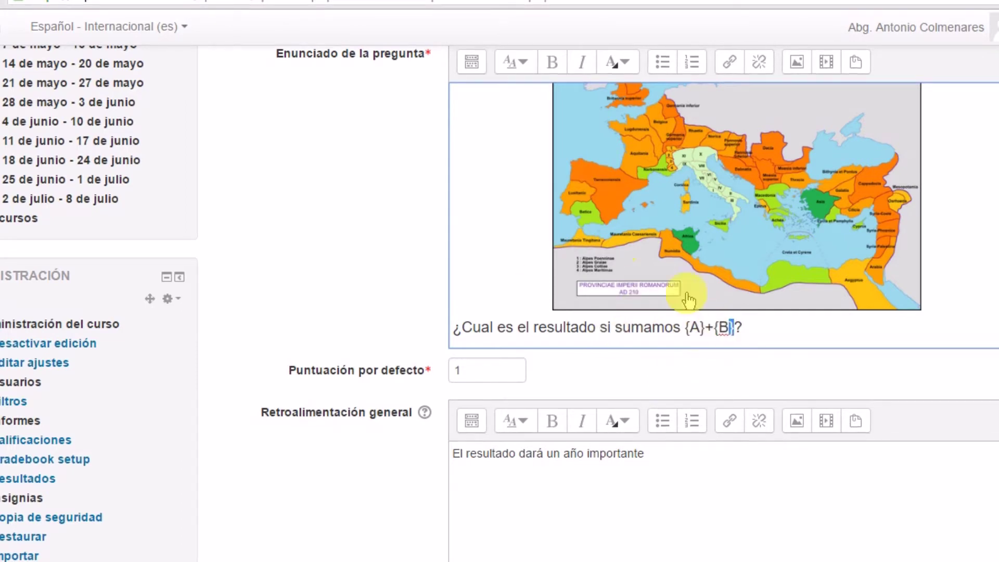
click(697, 331)
drag(686, 330, 735, 329)
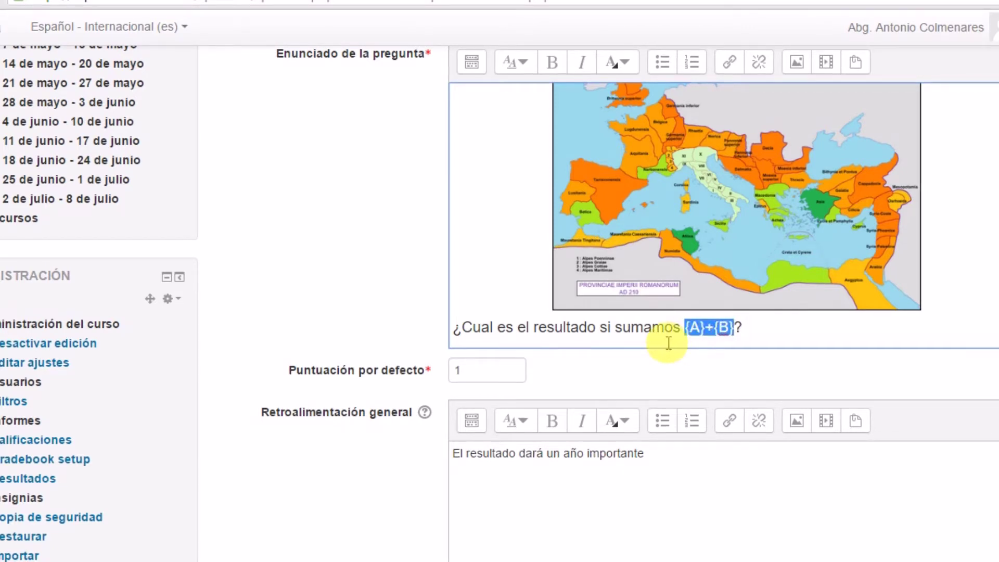
click(811, 324)
scroll(782, 342, down, 2)
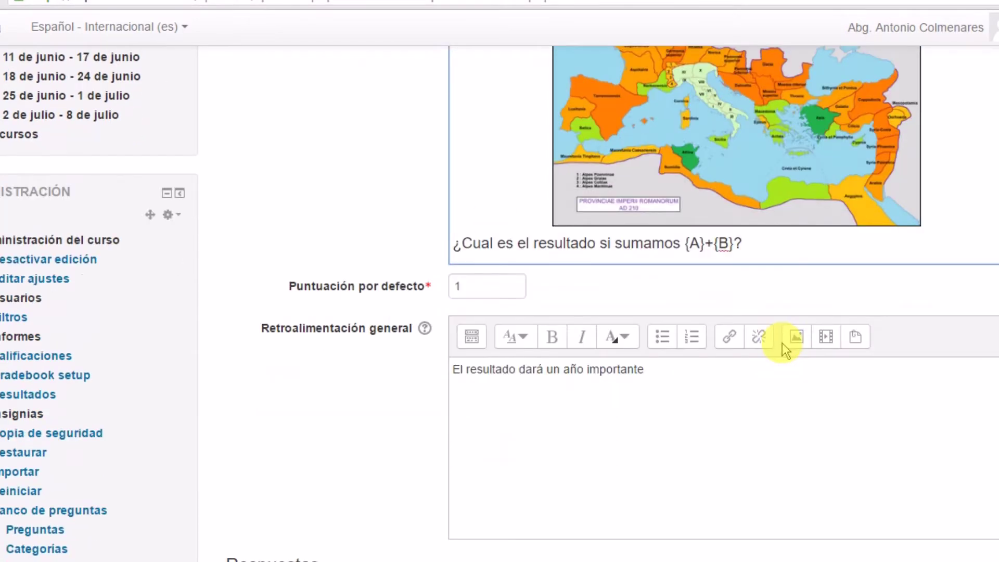
scroll(782, 342, up, 2)
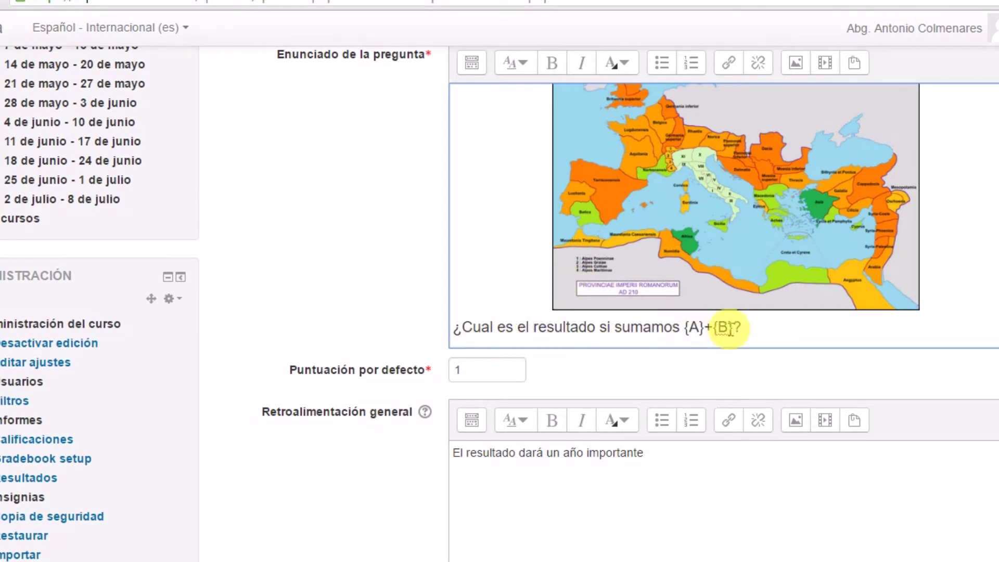
scroll(525, 289, down, 2)
scroll(531, 288, down, 2)
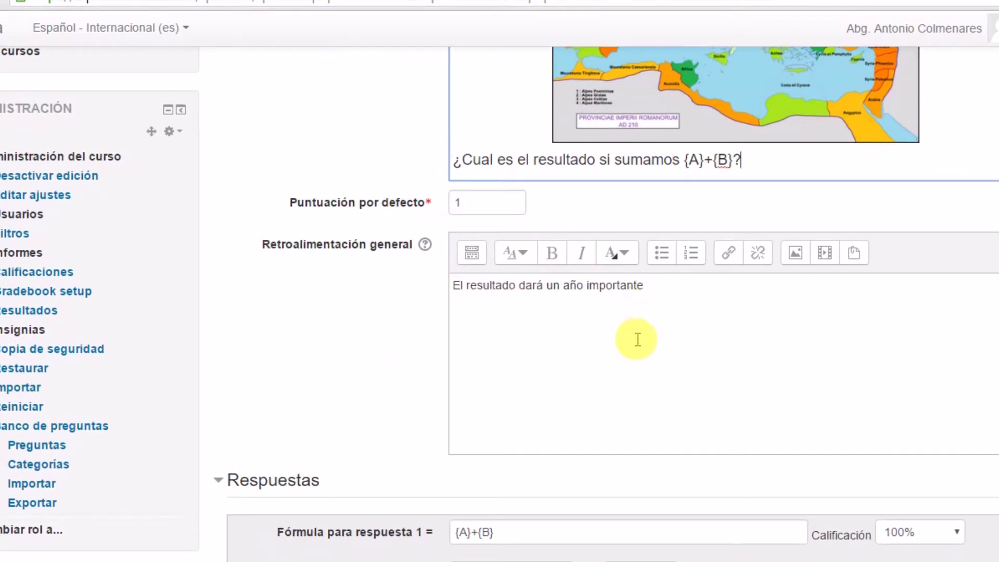
Compare the formula for answer 1 under Respuestas with the {A}+{B} expression in the question text.
scroll(567, 301, down, 1)
scroll(567, 302, down, 4)
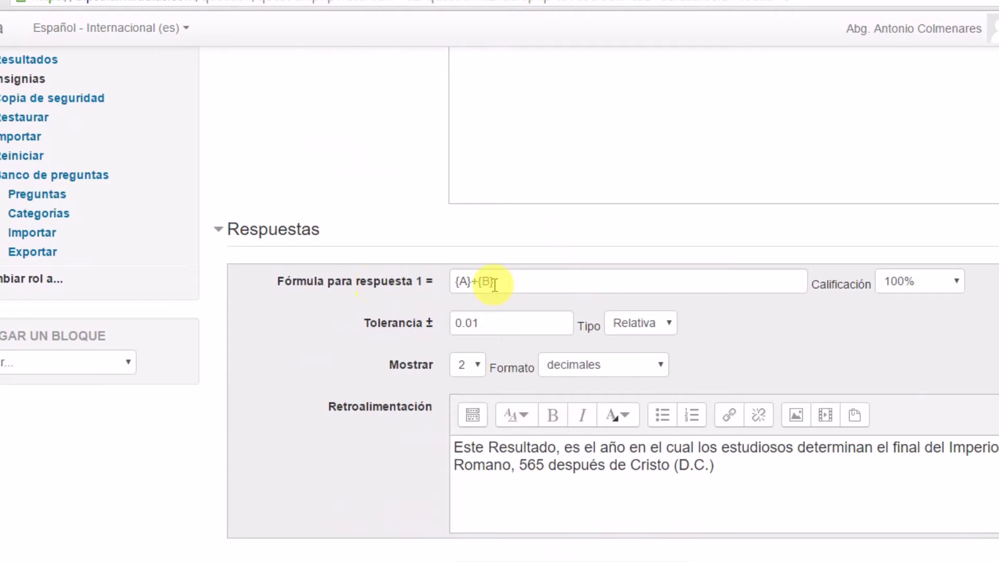
drag(492, 282, 441, 283)
scroll(520, 299, up, 6)
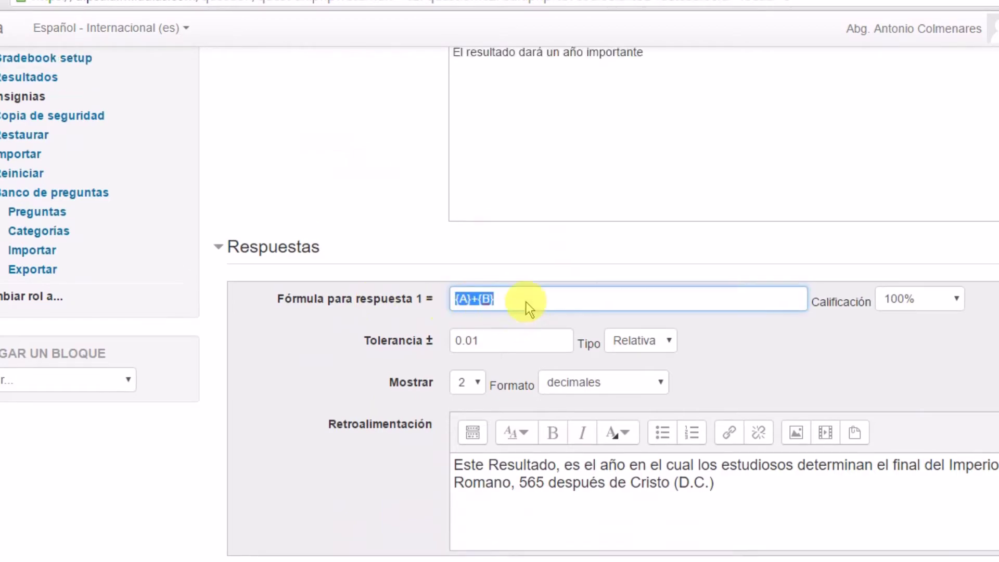
drag(733, 243, 683, 244)
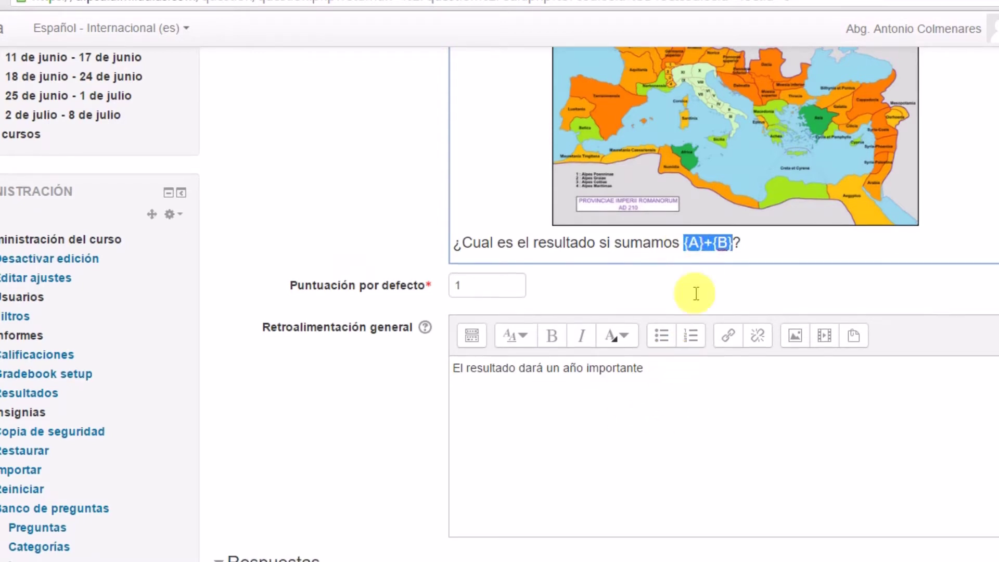
scroll(696, 289, down, 2)
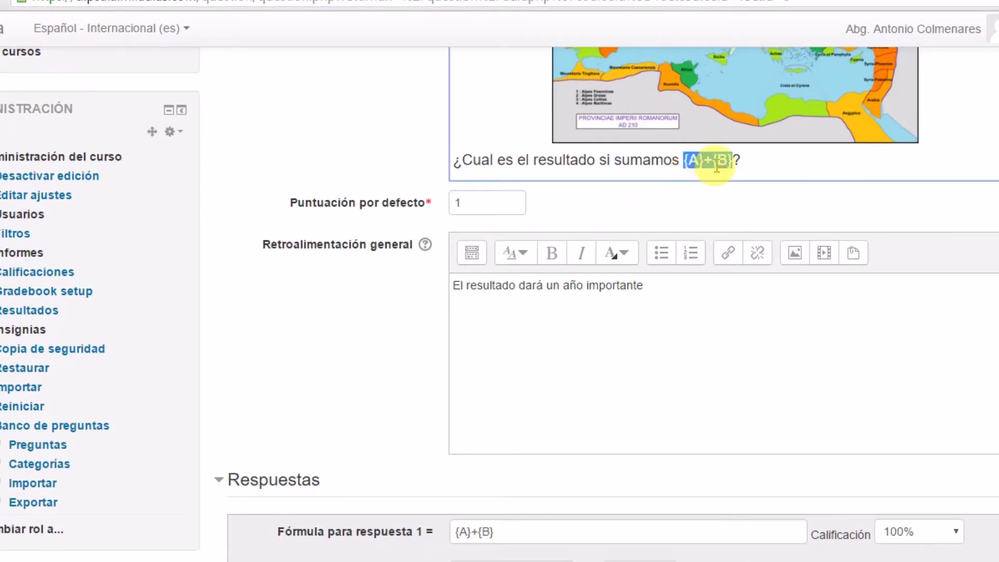
scroll(582, 187, down, 3)
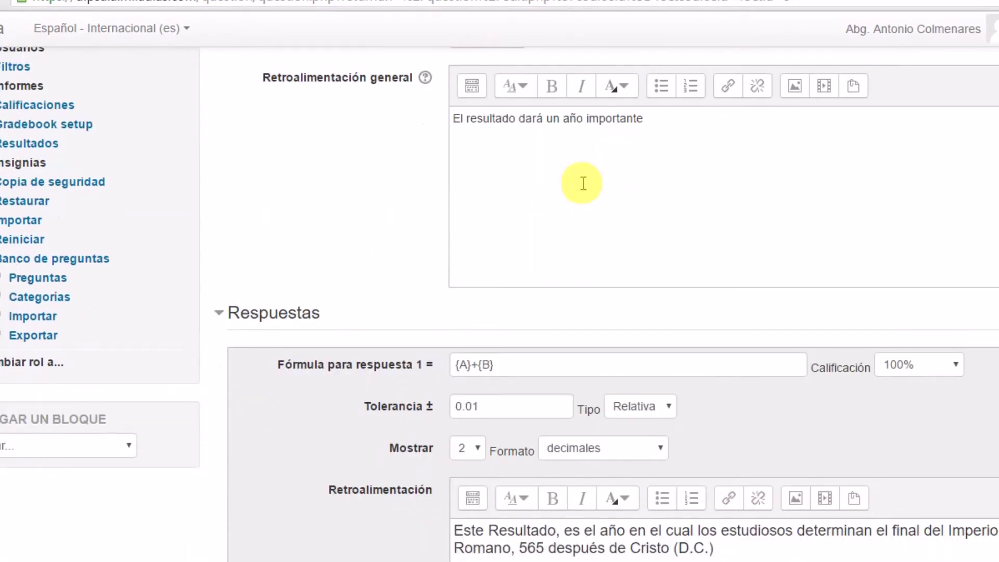
click(508, 363)
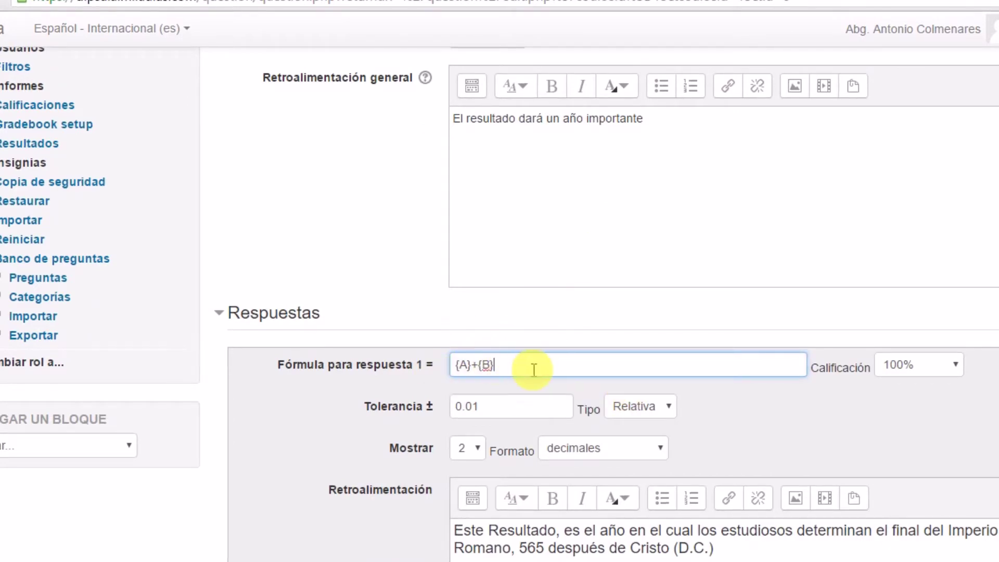
scroll(532, 370, up, 5)
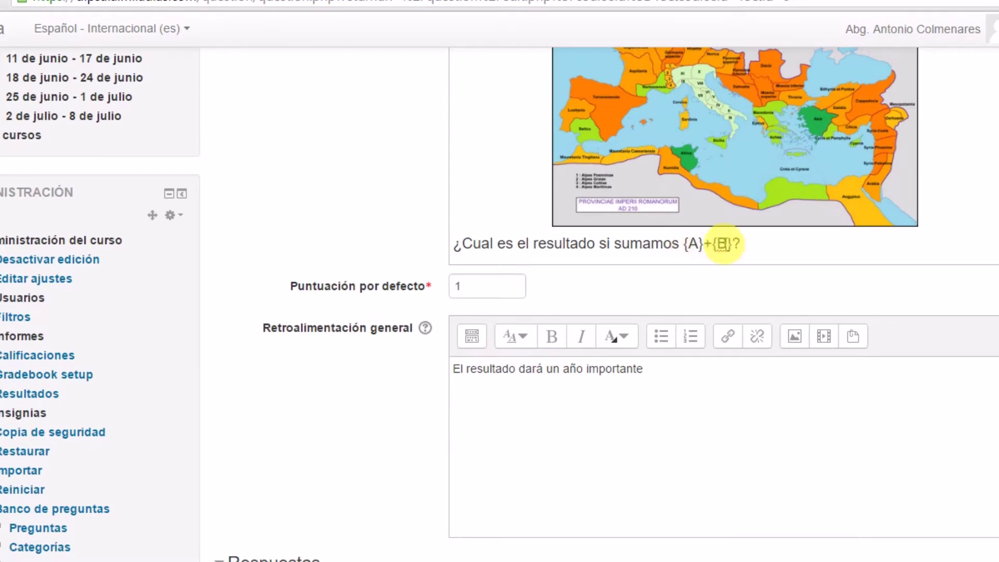
scroll(676, 312, down, 7)
click(492, 281)
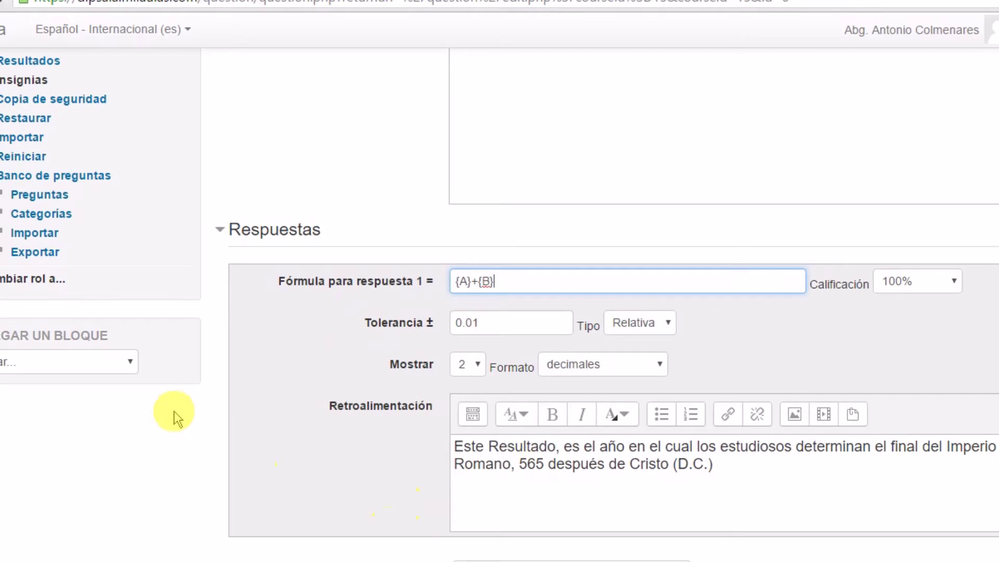
Expand the wildcard values section (Valores de comodines) of the Derecho Romano question.
scroll(541, 185, down, 8)
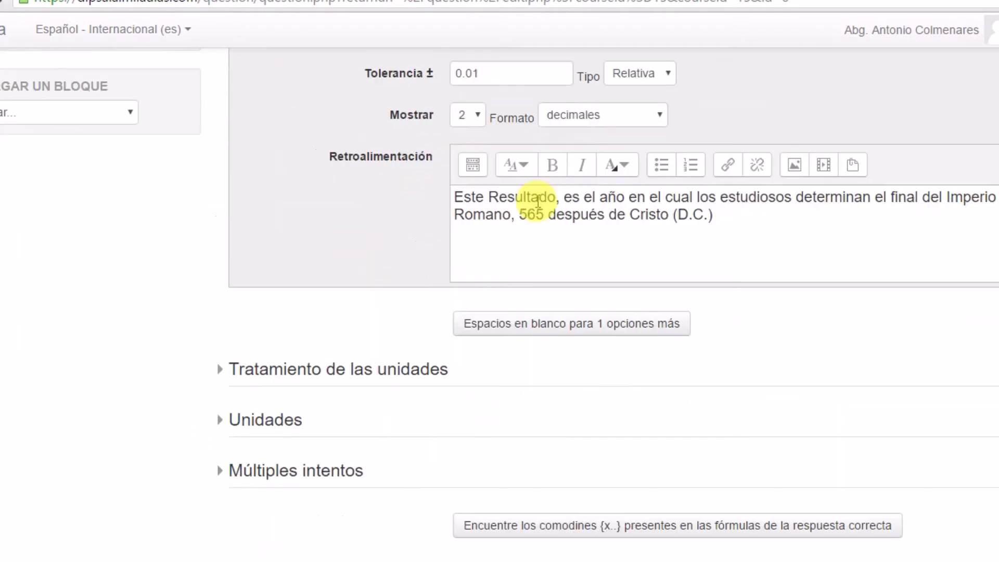
scroll(535, 223, down, 3)
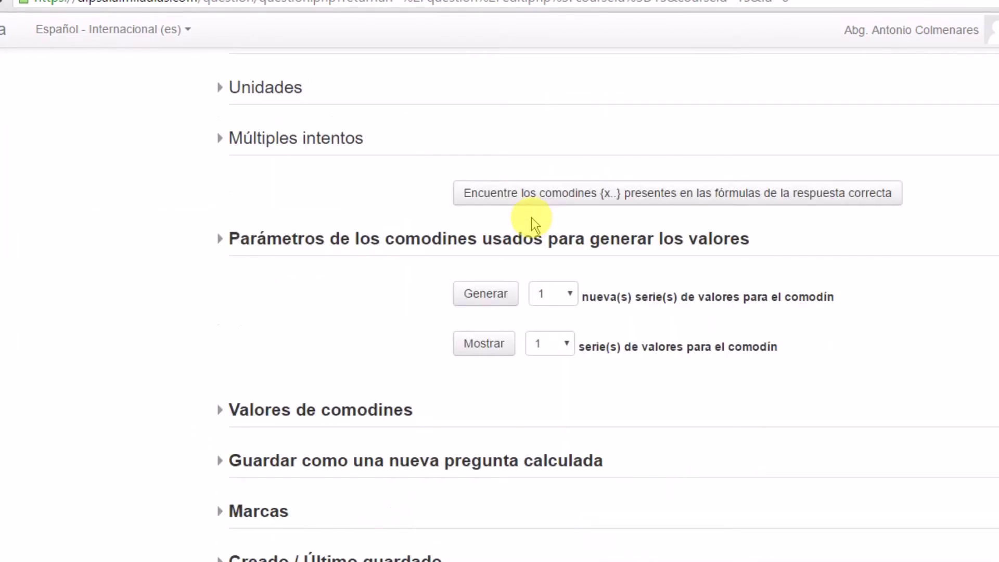
click(369, 411)
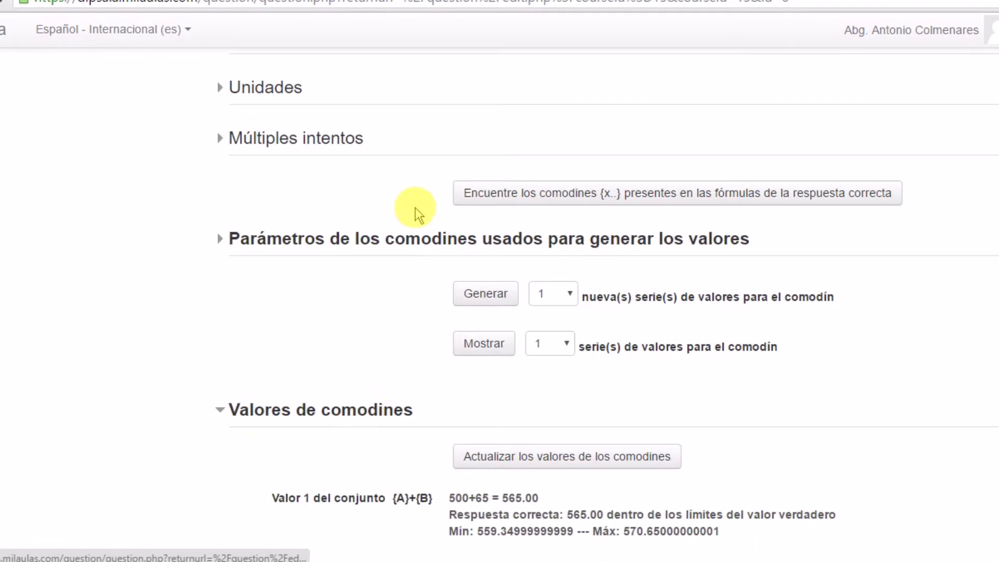
Show the individual value fields of wildcards {A} and {B} in the Valores de comodines section.
scroll(413, 209, down, 2)
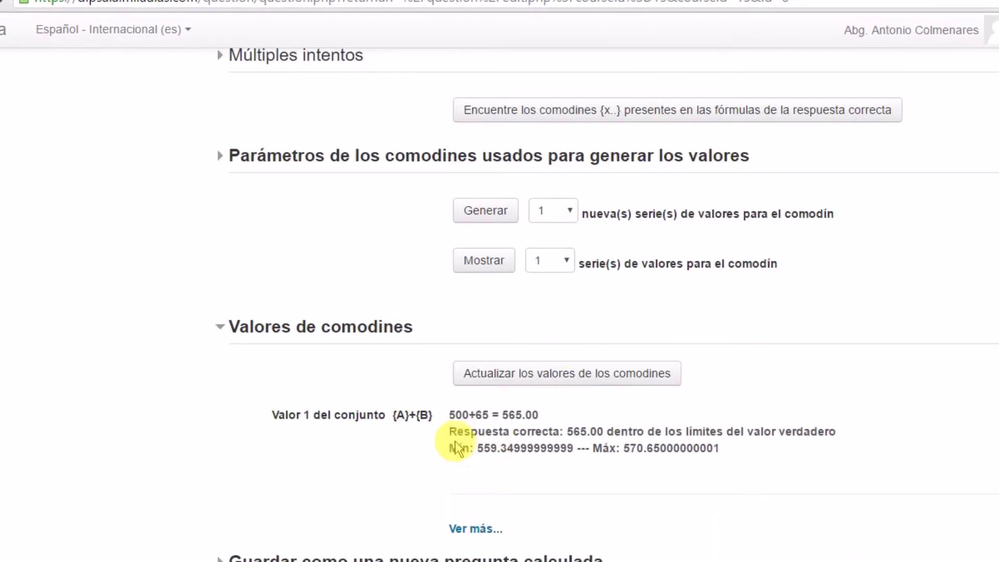
click(479, 526)
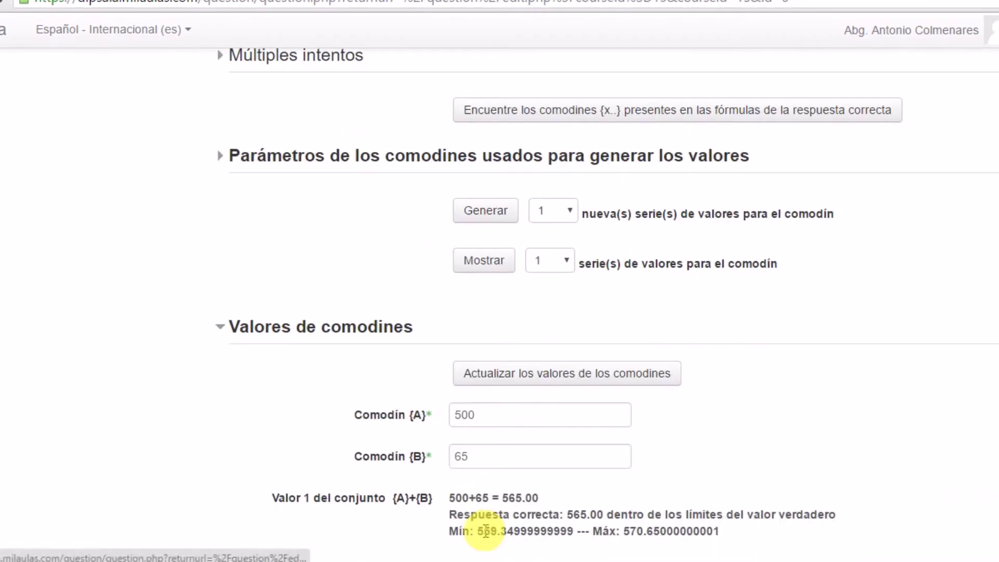
scroll(437, 364, down, 2)
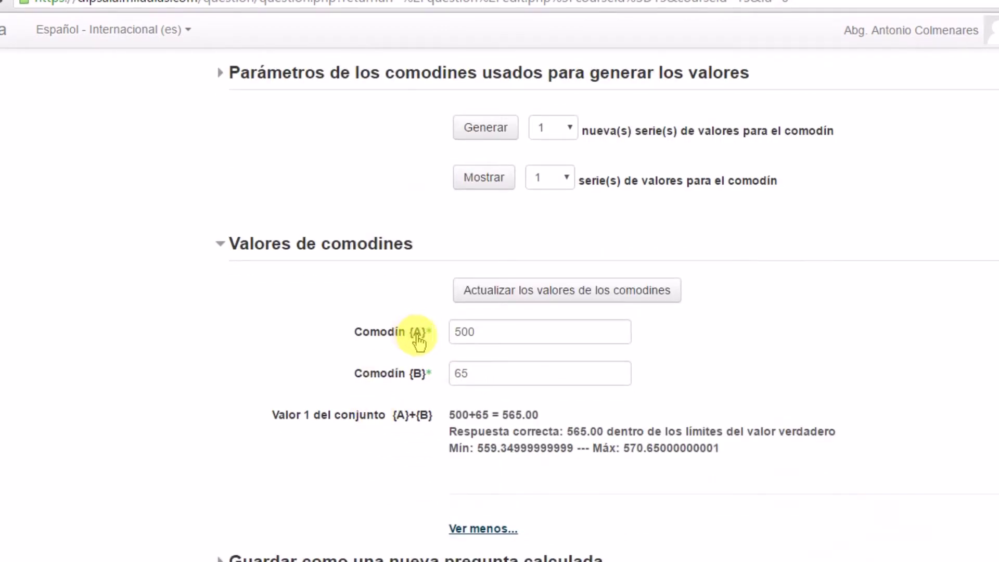
scroll(416, 384, up, 3)
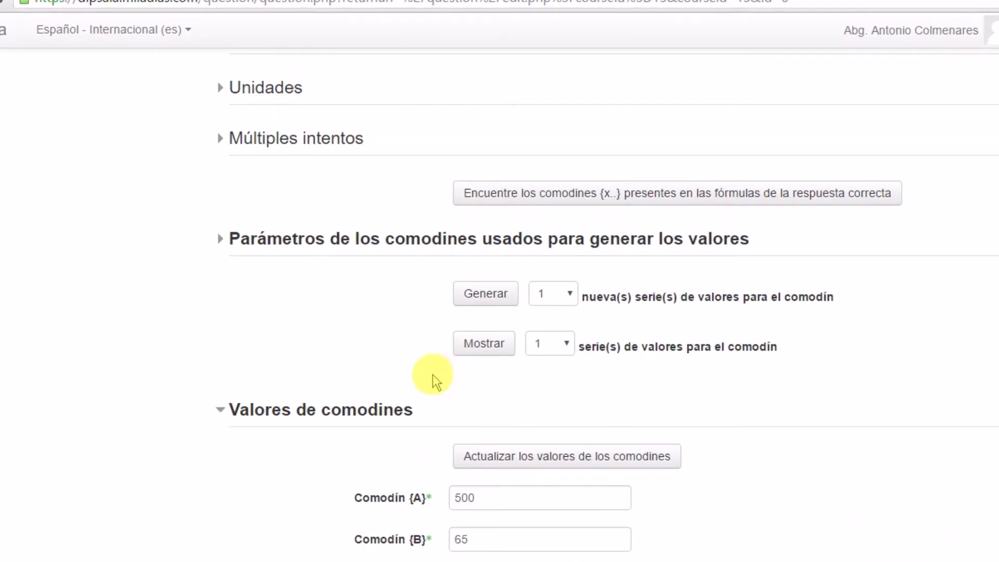
scroll(413, 379, down, 2)
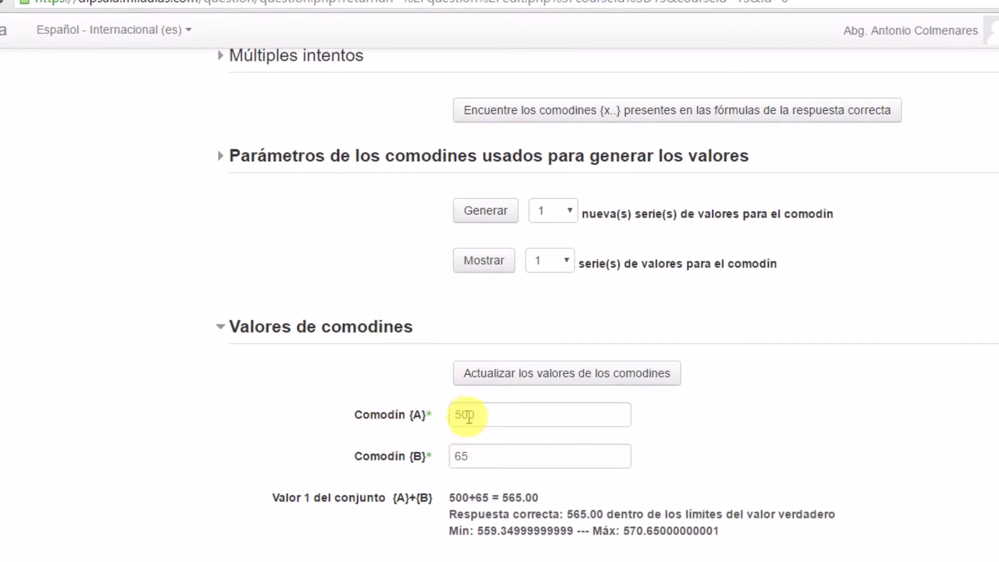
Compare the values of Comodín {A} and Comodín {B} with the {A}+{B} wildcards in the question text.
double_click(472, 416)
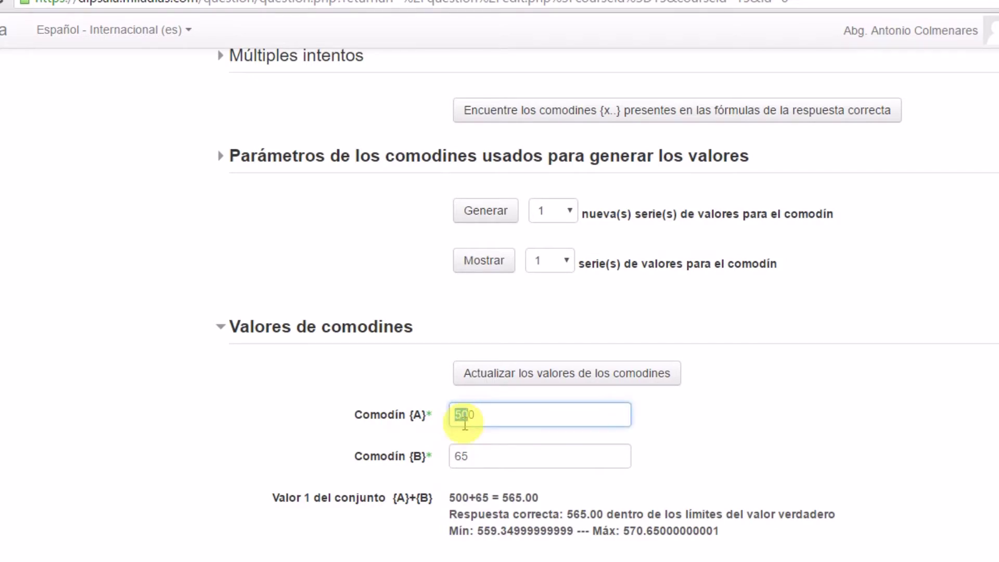
scroll(476, 421, up, 9)
scroll(475, 422, up, 15)
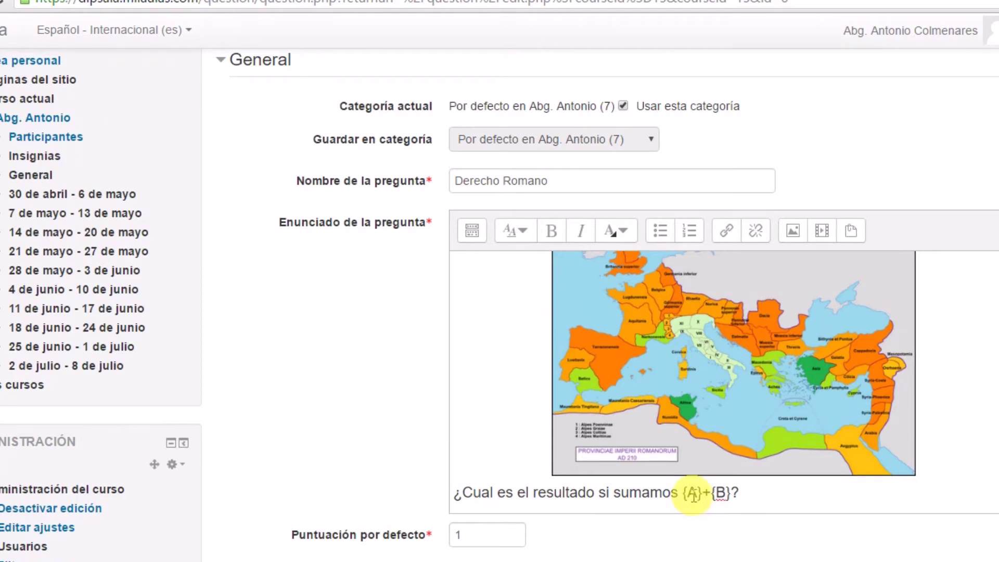
scroll(585, 437, down, 20)
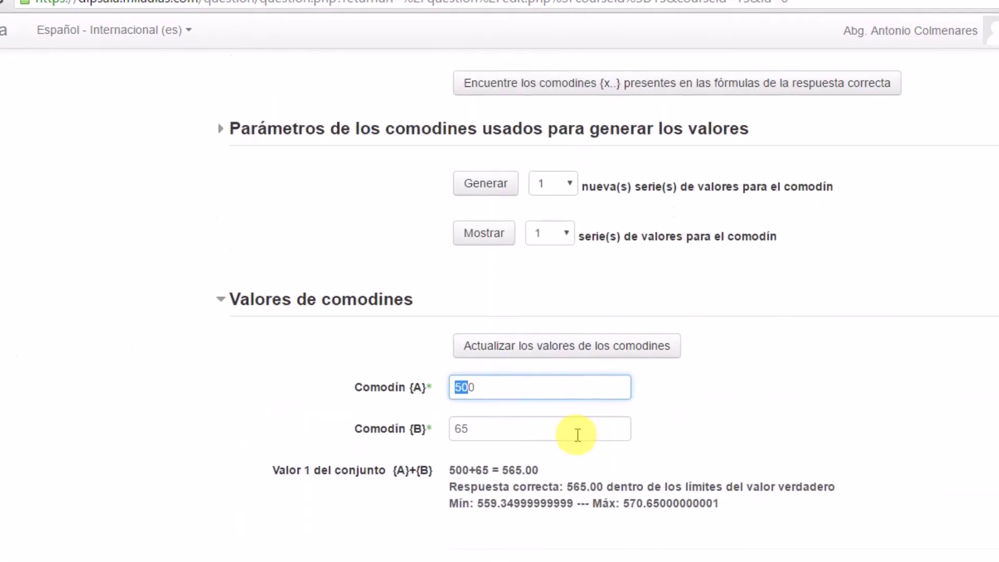
scroll(578, 435, down, 1)
double_click(459, 373)
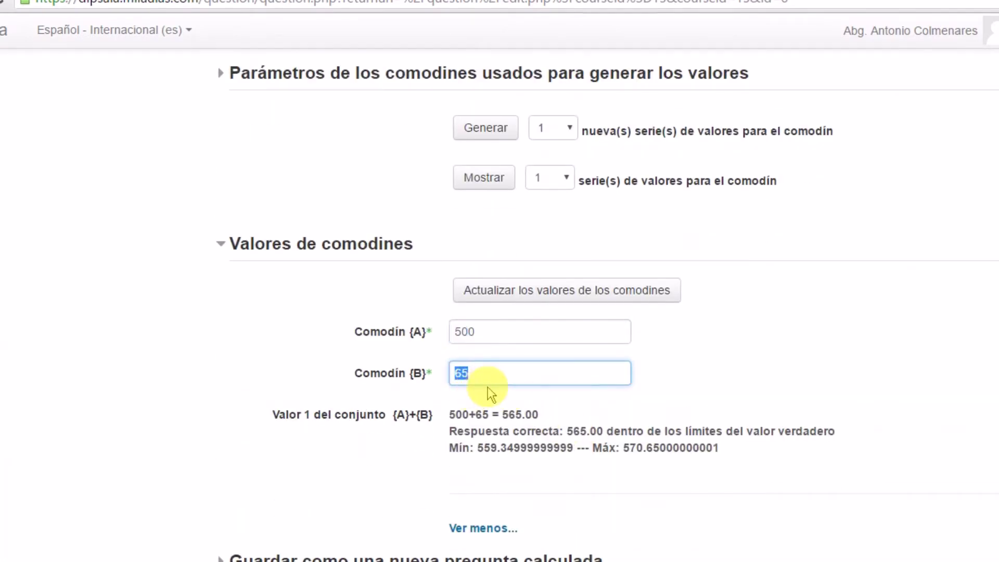
scroll(575, 387, up, 20)
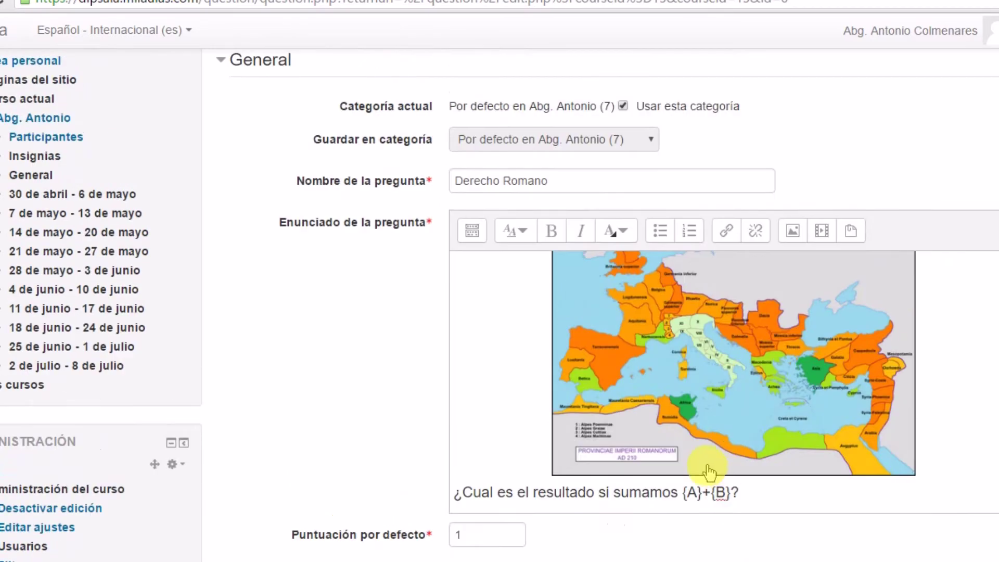
scroll(650, 437, down, 20)
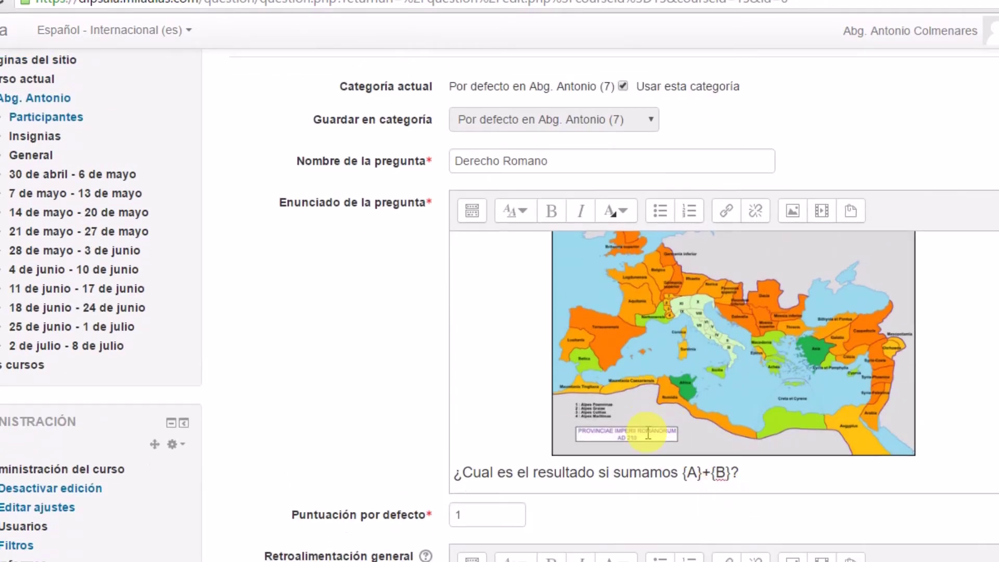
scroll(660, 414, down, 4)
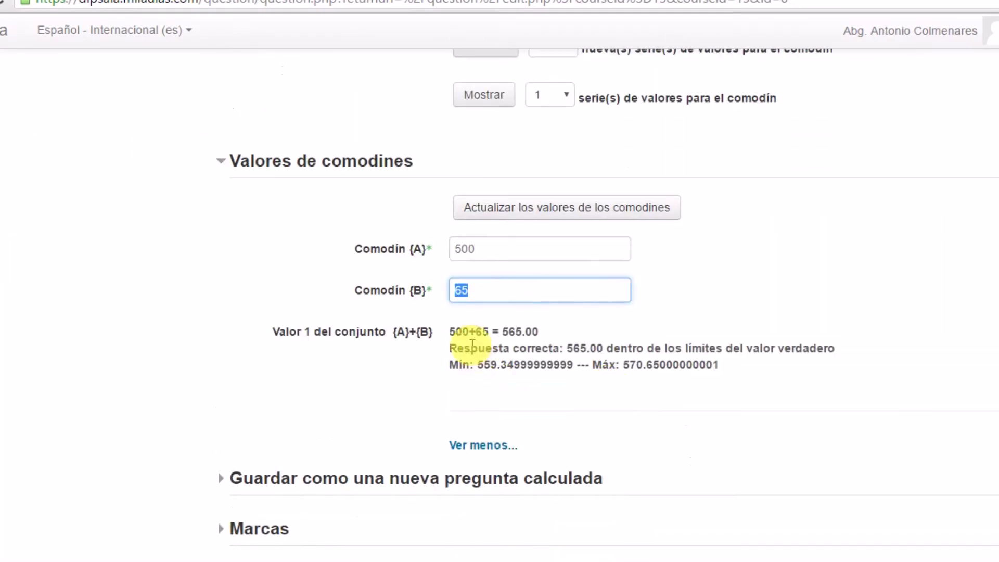
click(472, 249)
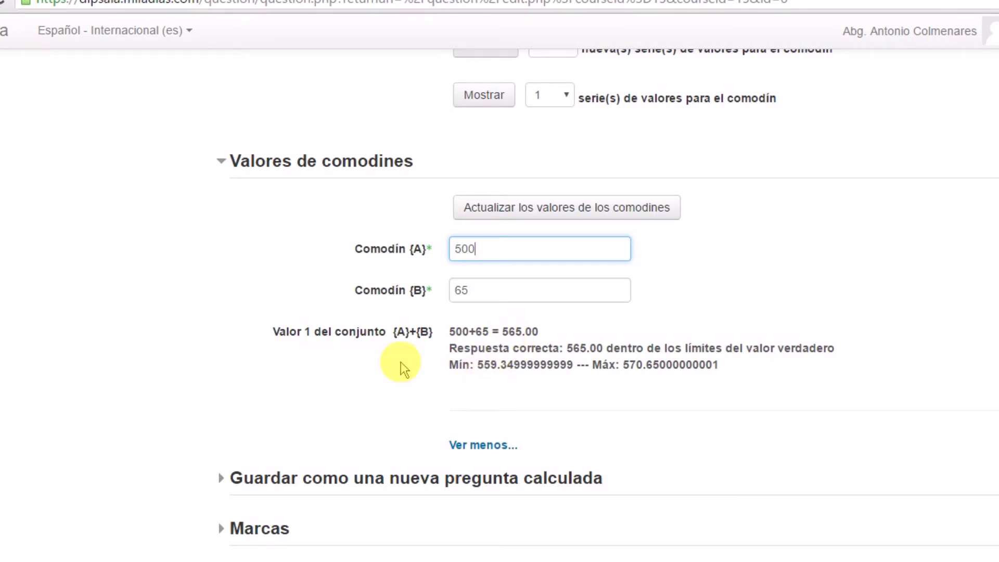
Examine the question text, general feedback and the formula and feedback of answer 1 against the calculated value of {A}+{B}.
scroll(526, 345, up, 12)
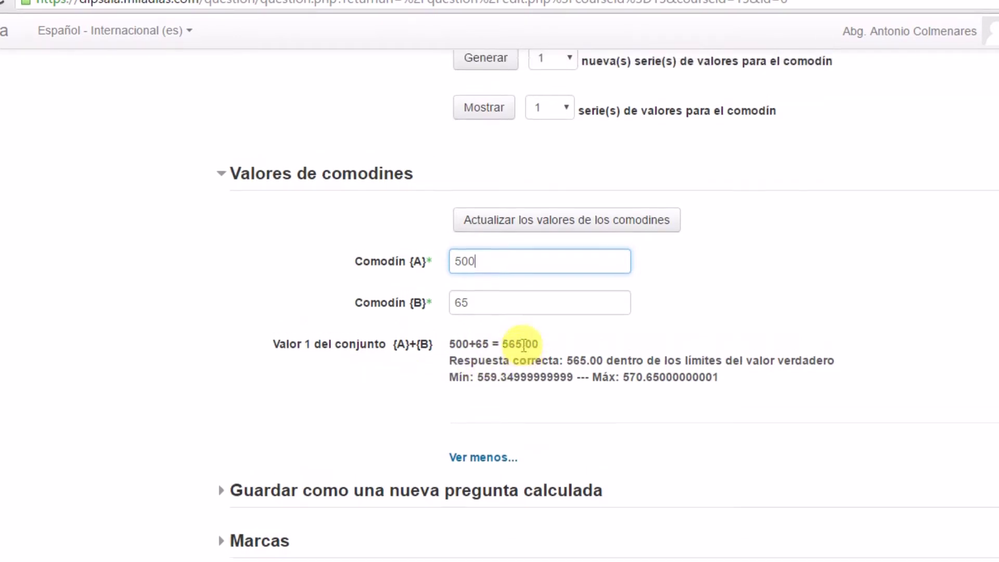
scroll(532, 343, up, 10)
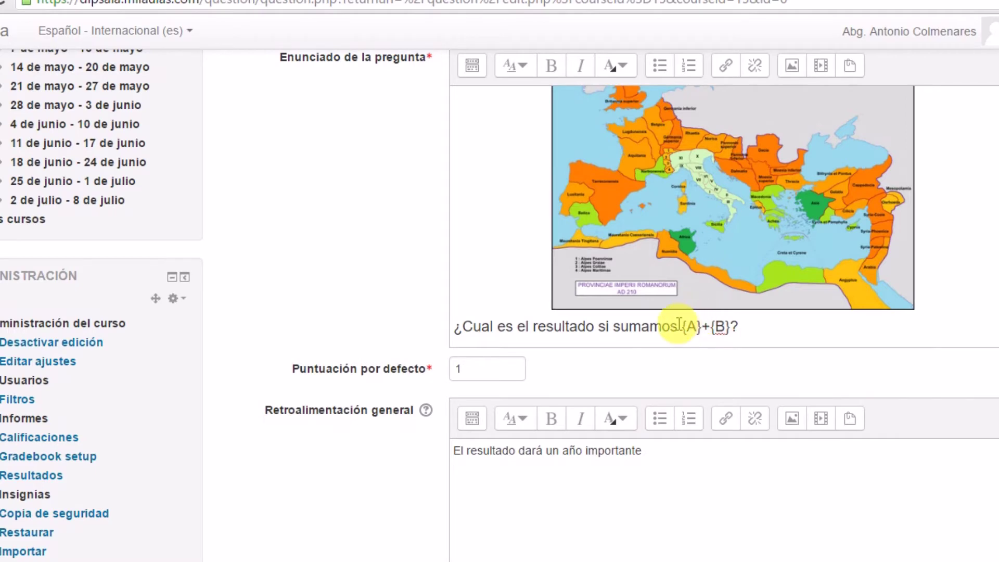
scroll(687, 322, down, 2)
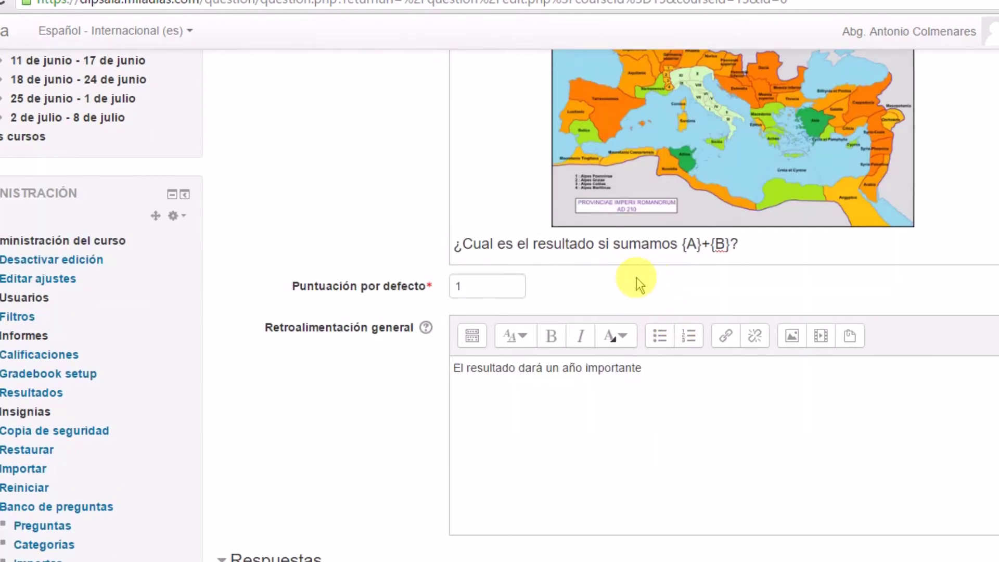
scroll(644, 283, down, 8)
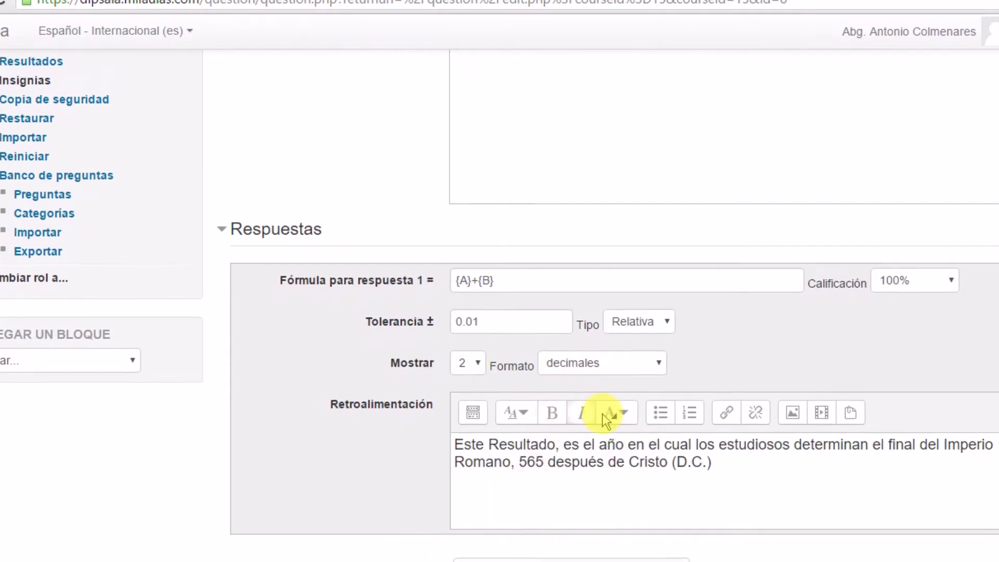
scroll(598, 398, down, 8)
scroll(598, 392, down, 8)
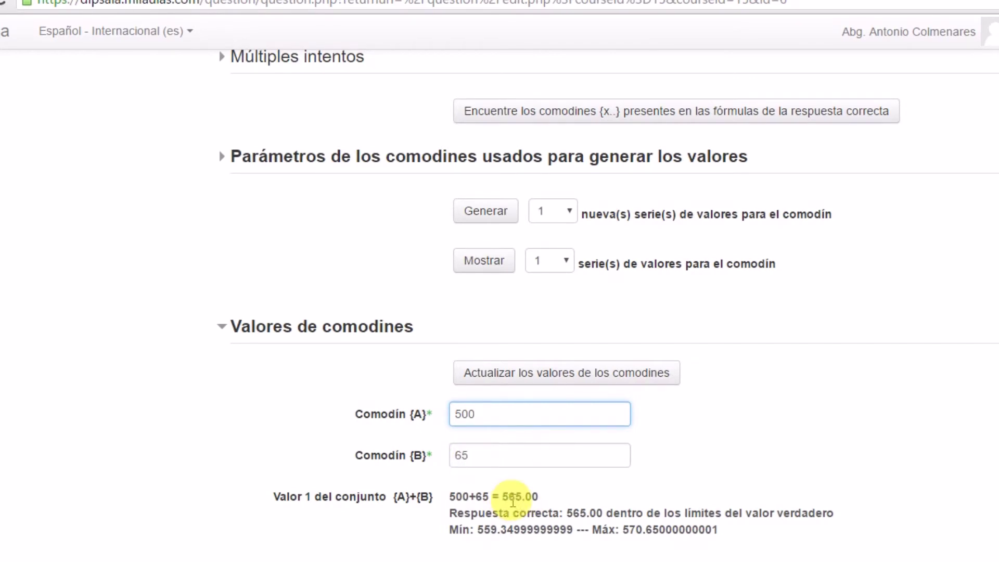
scroll(233, 267, down, 5)
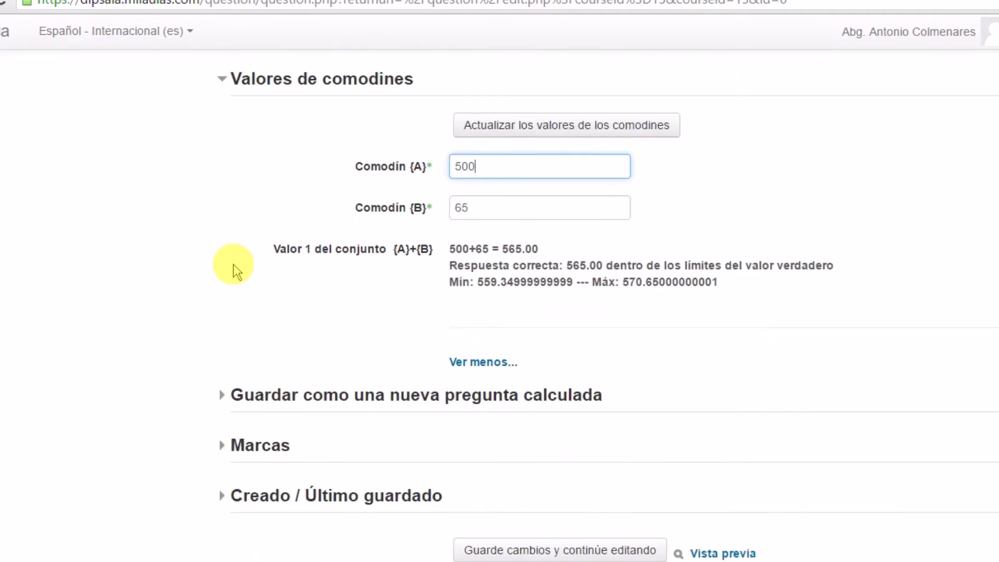
Preview the Derecho Romano question, answer 565, and submit and finish the attempt.
scroll(230, 258, down, 3)
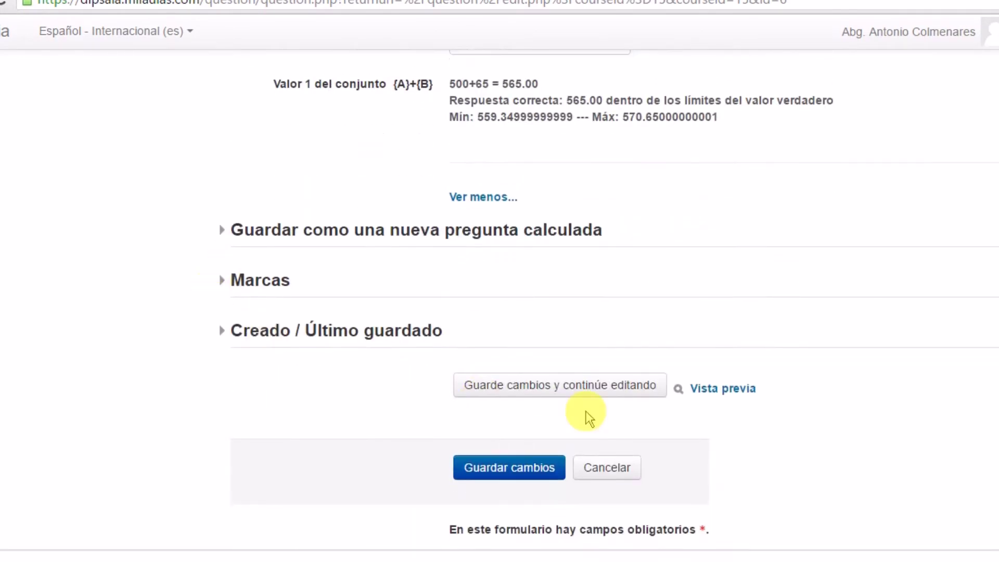
click(721, 390)
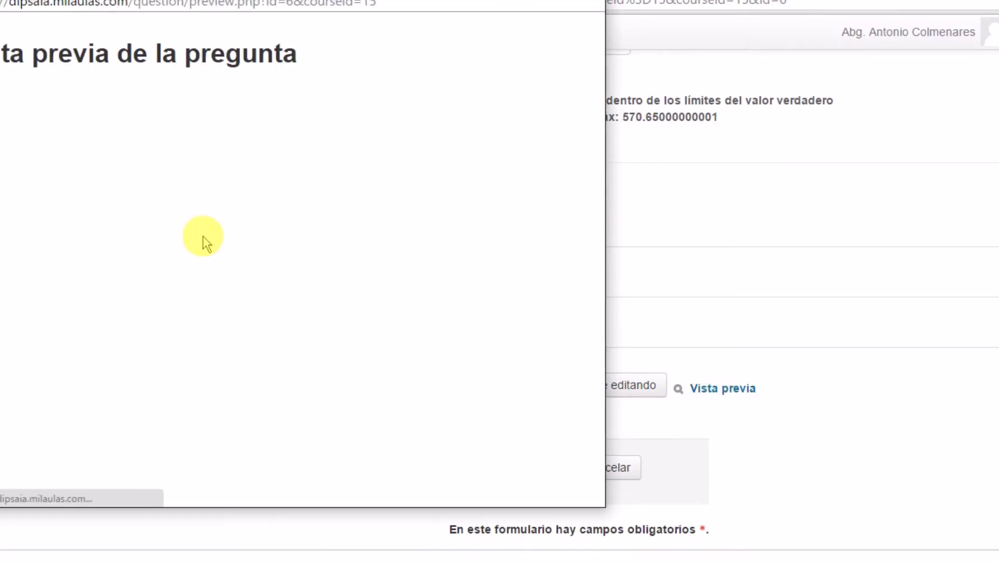
scroll(219, 338, down, 1)
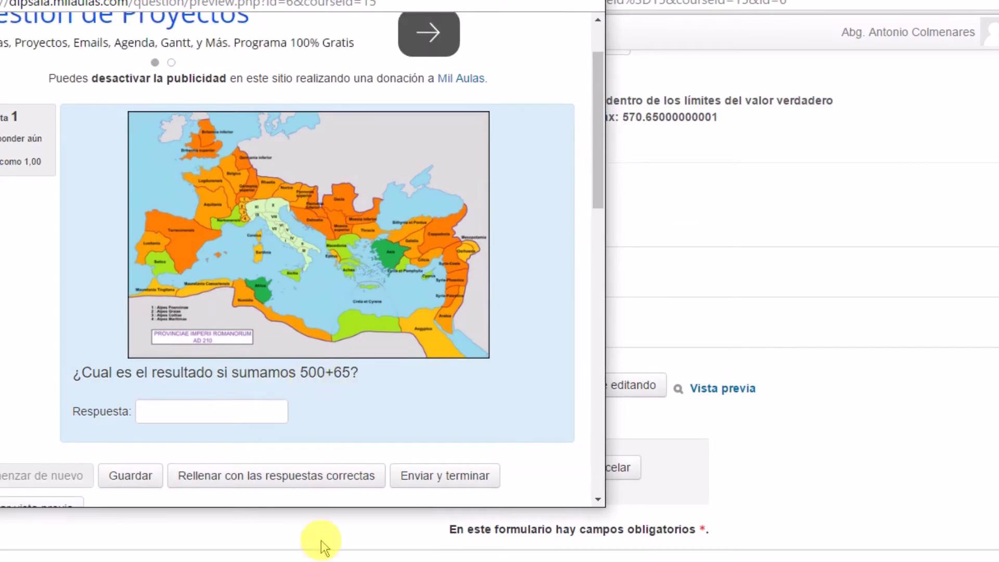
click(146, 420)
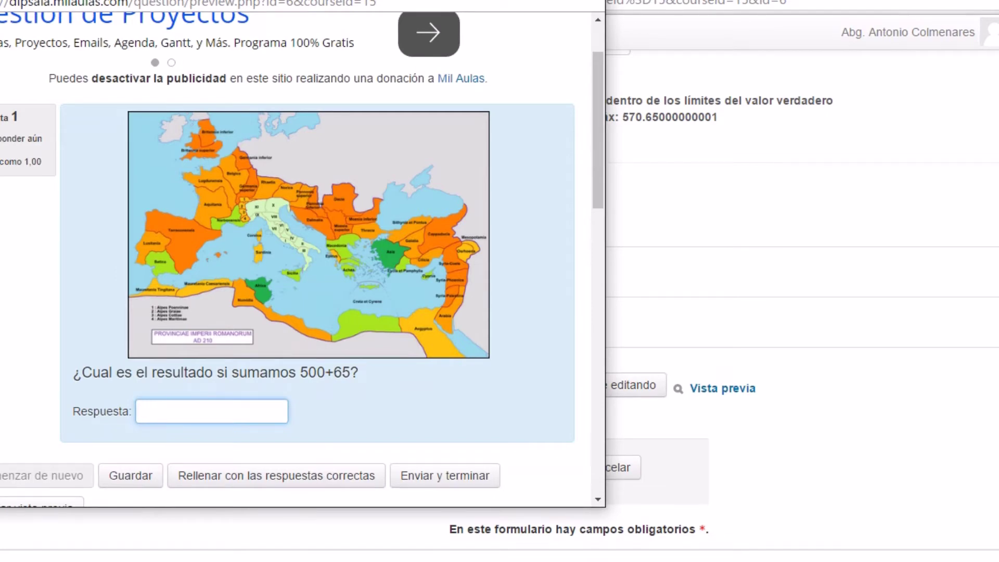
scroll(22, 334, down, 2)
click(426, 398)
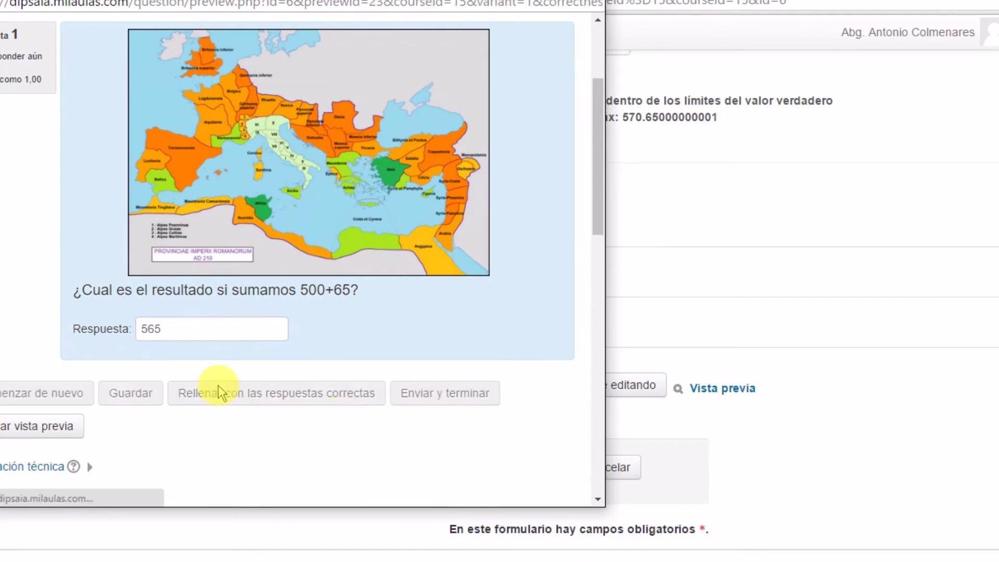
Read the feedback and correct answer in the question preview, and close the preview.
scroll(272, 331, down, 4)
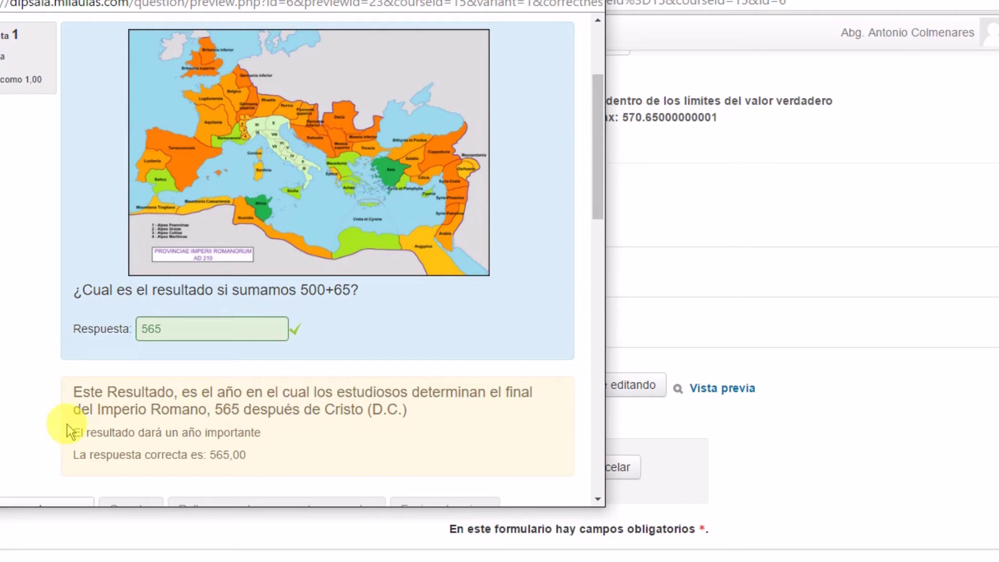
scroll(307, 391, down, 3)
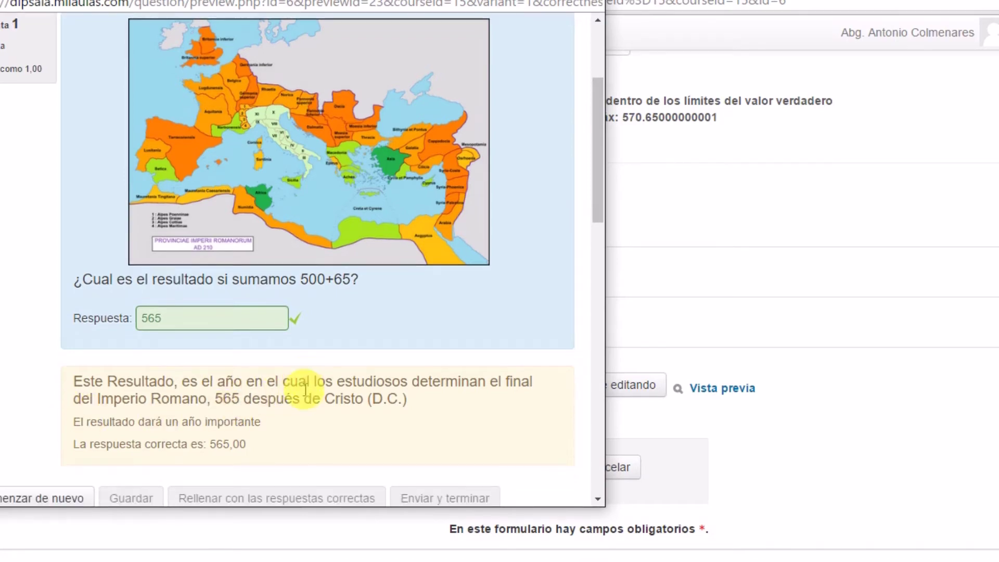
scroll(305, 387, up, 5)
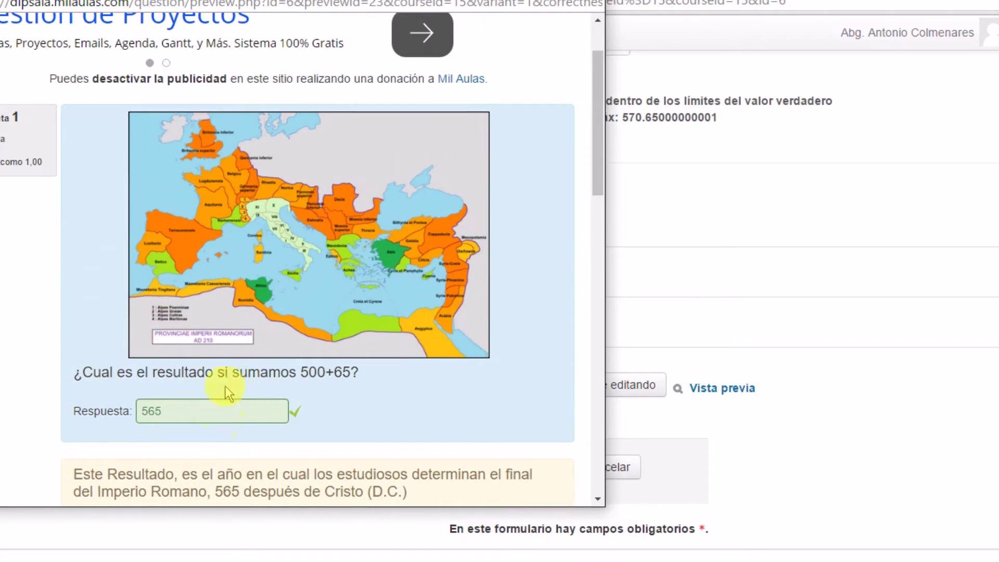
scroll(317, 245, down, 6)
click(60, 292)
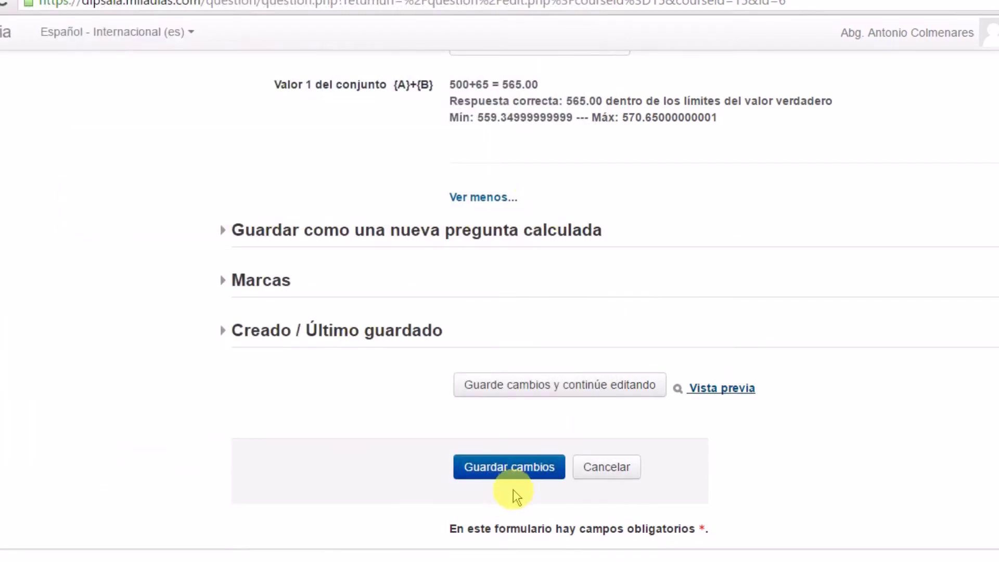
Leave the Derecho Romano question without saving changes and return to the question bank.
scroll(691, 229, up, 5)
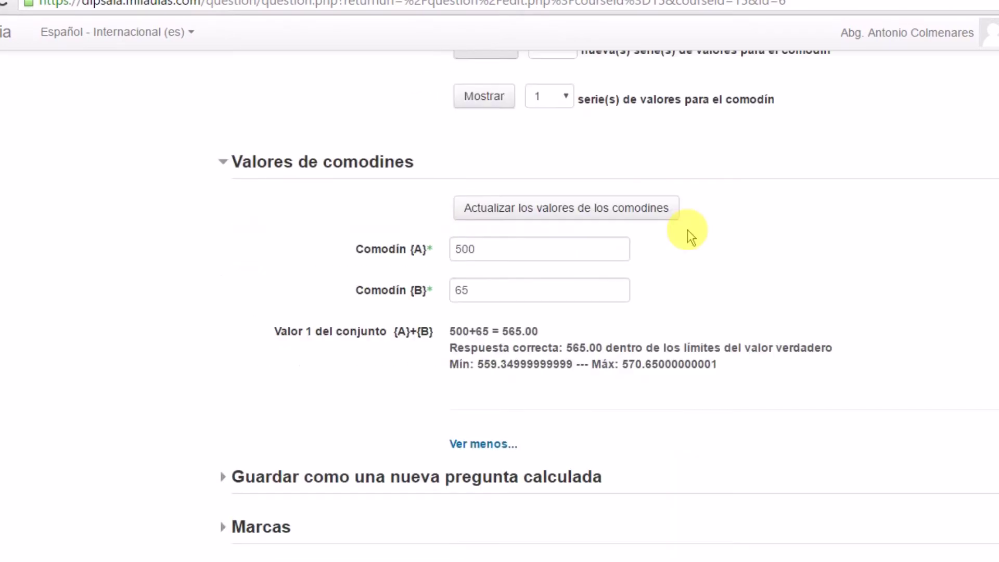
scroll(671, 213, up, 8)
scroll(666, 204, up, 10)
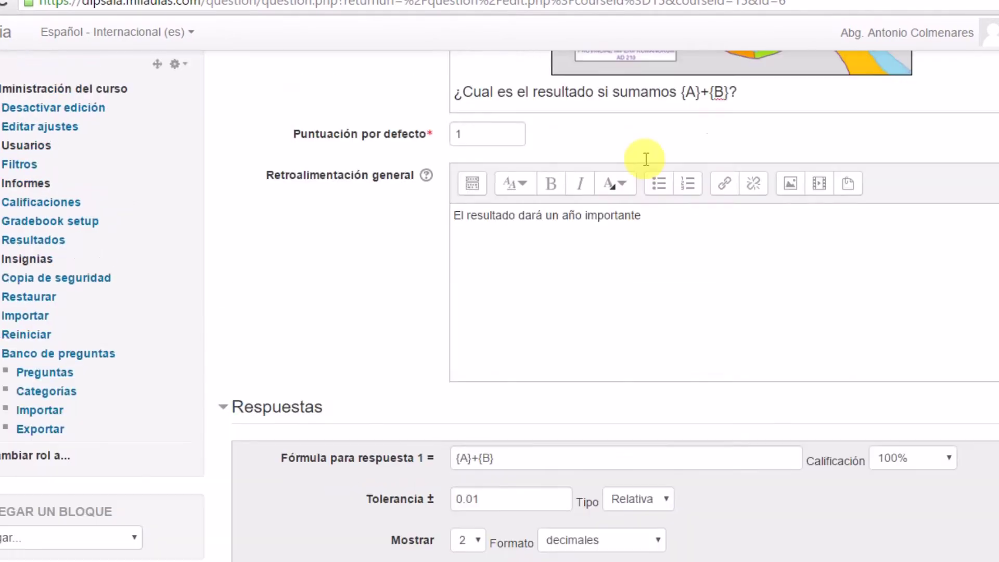
key(alt+Left)
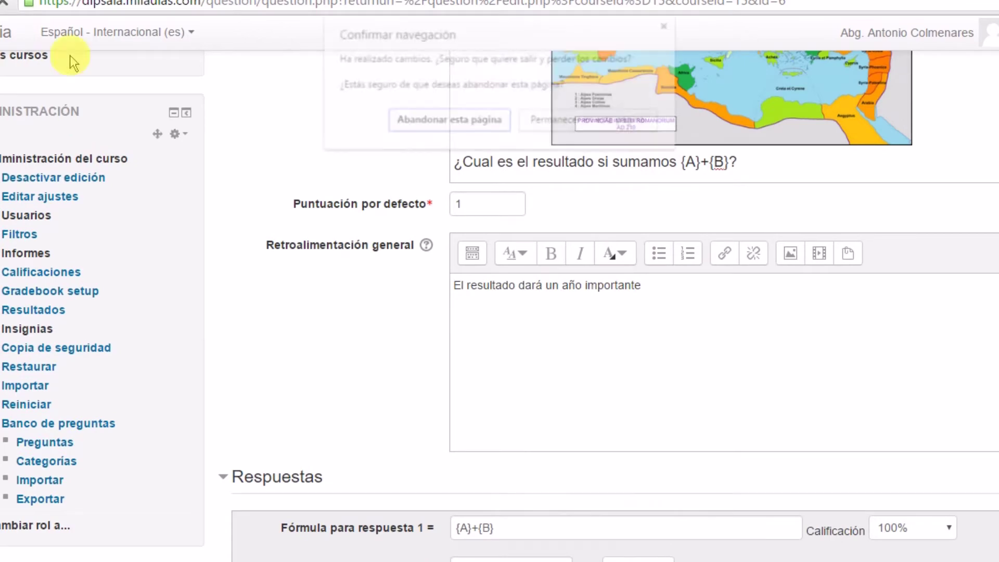
click(410, 180)
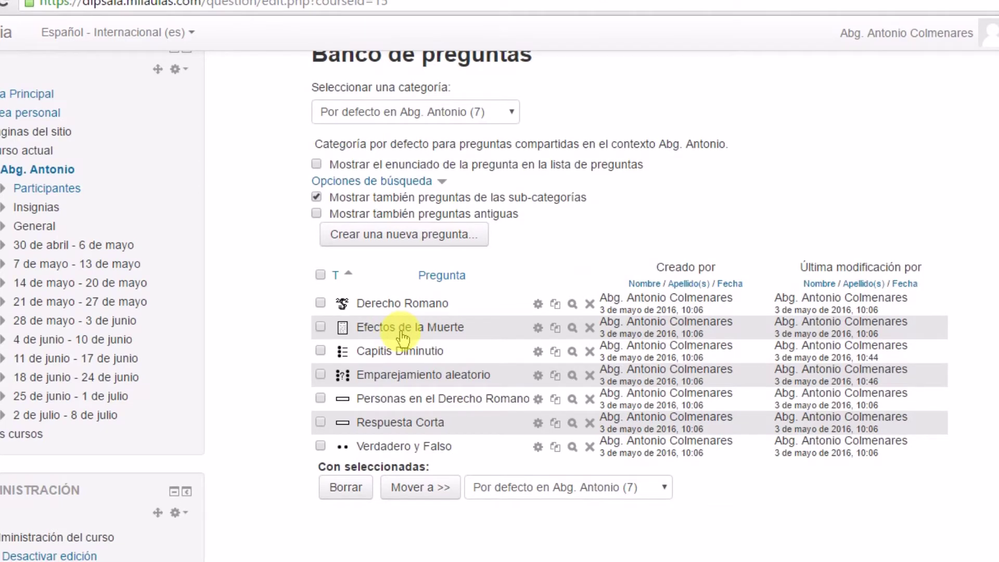
View the description of the Ensayo question type among the new question types, and close the chooser without adding a question.
click(380, 237)
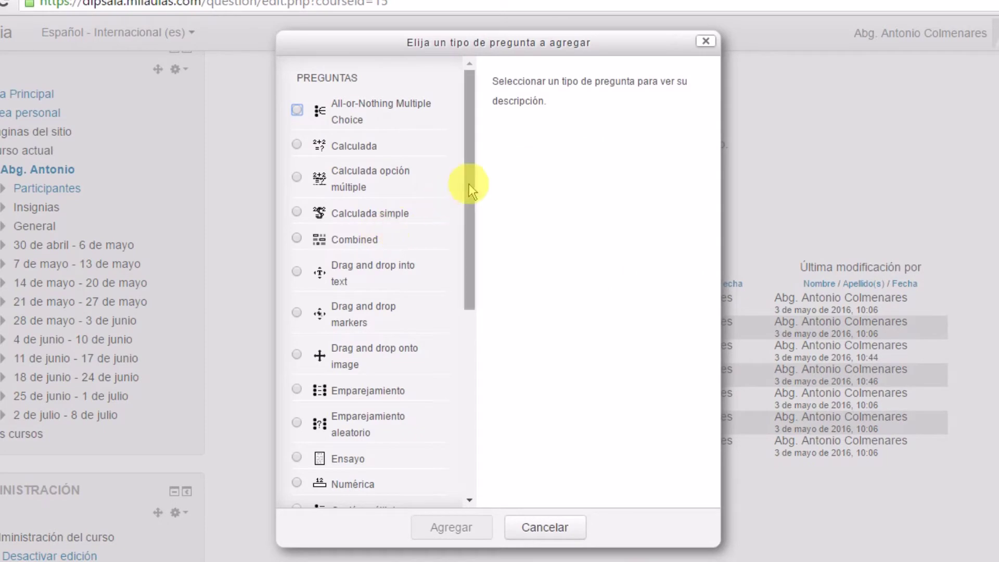
scroll(333, 291, down, 2)
click(335, 371)
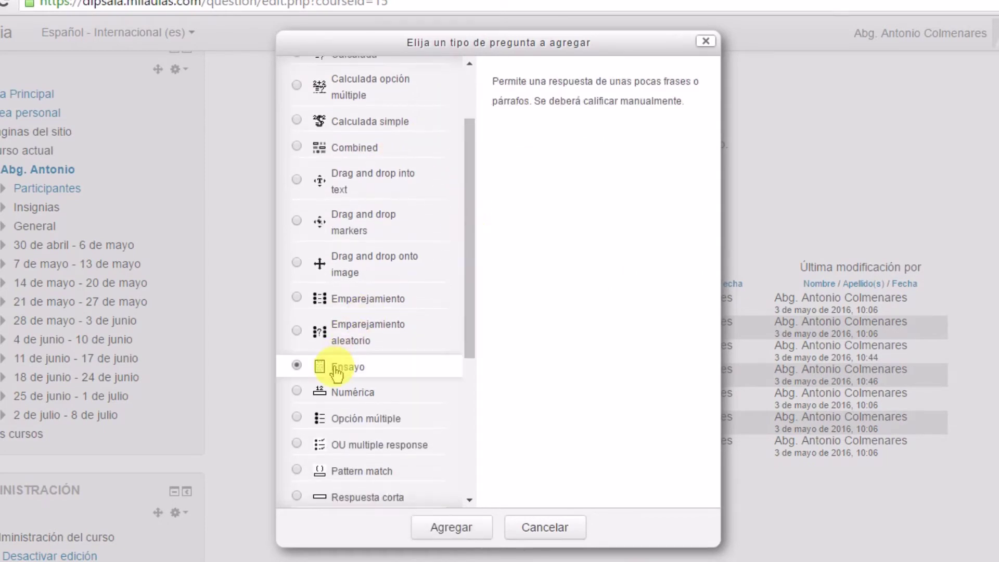
click(706, 41)
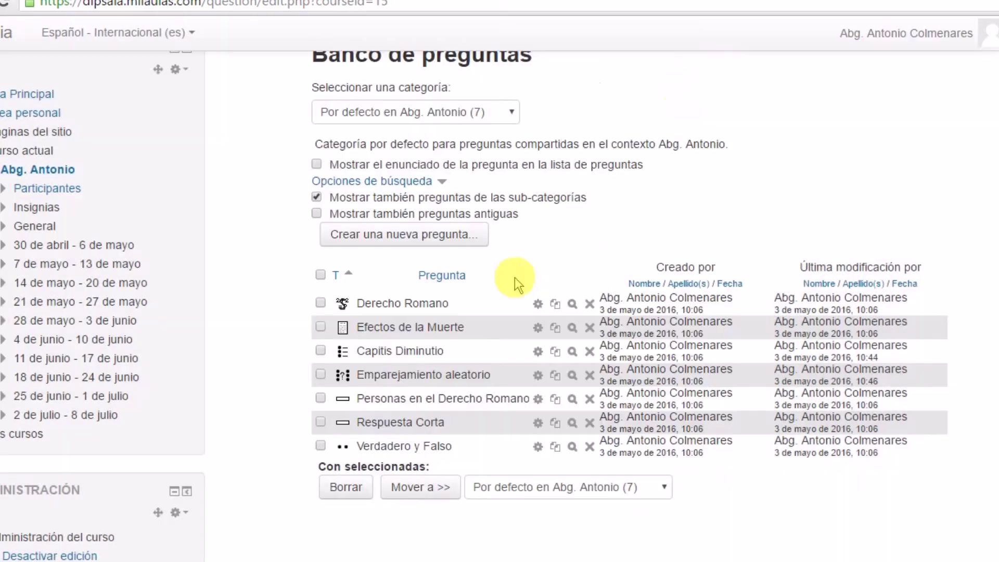
Open the Efectos de la Muerte essay question for editing and look at its category, name and question text.
click(536, 328)
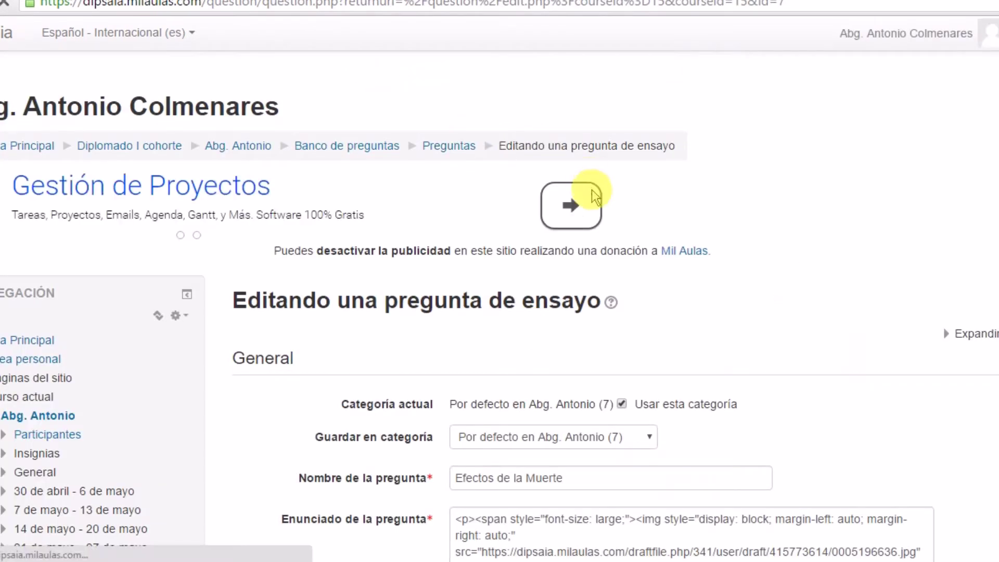
scroll(760, 213, down, 2)
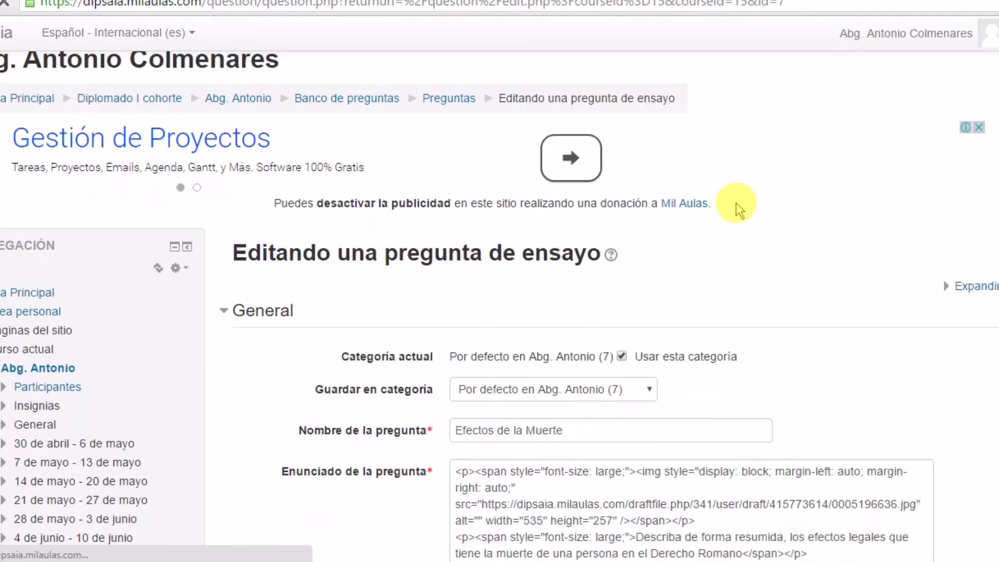
scroll(731, 192, down, 5)
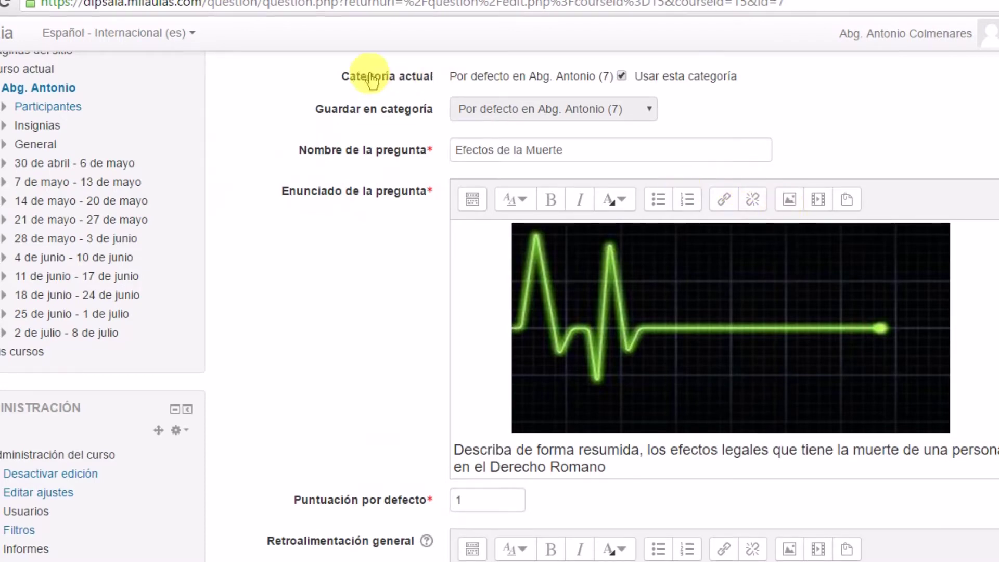
View the heartbeat image's properties and the file upload options for the question text, and close them without changing the image.
click(790, 199)
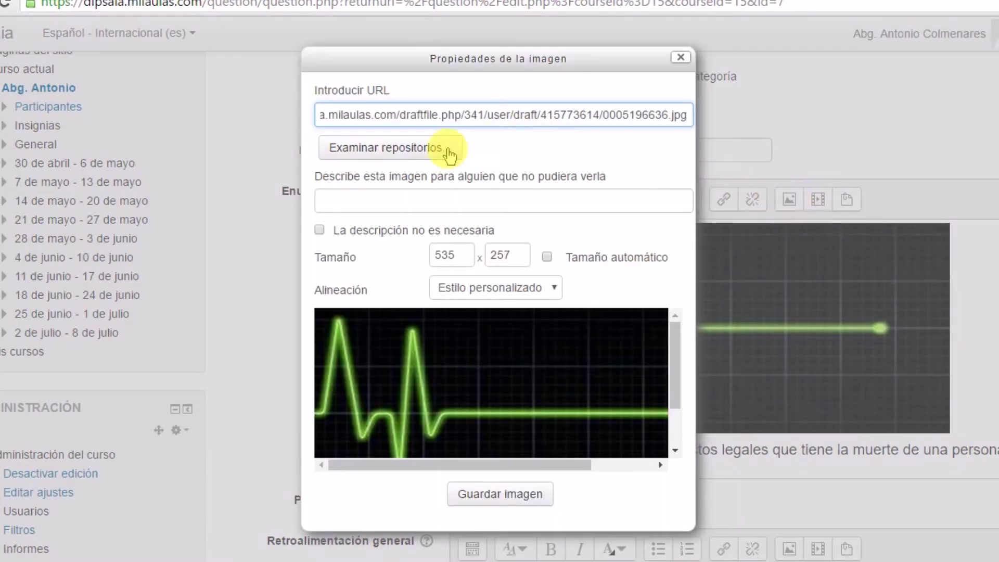
click(414, 151)
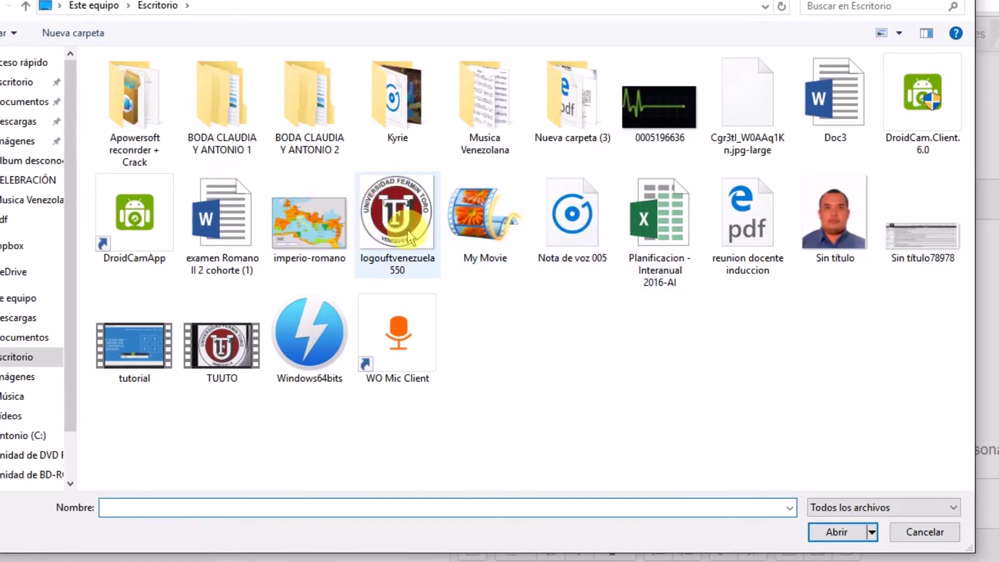
click(952, 4)
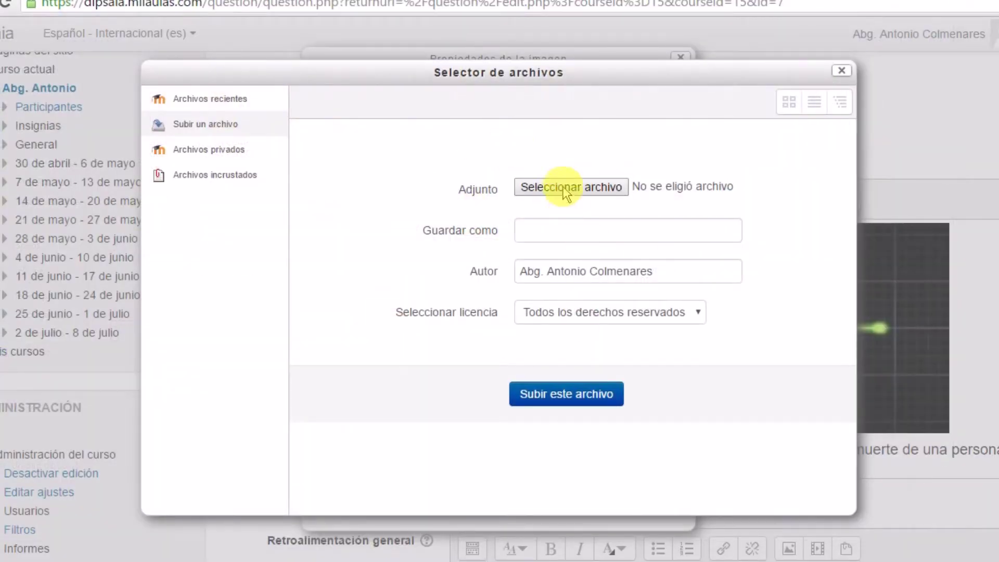
click(845, 70)
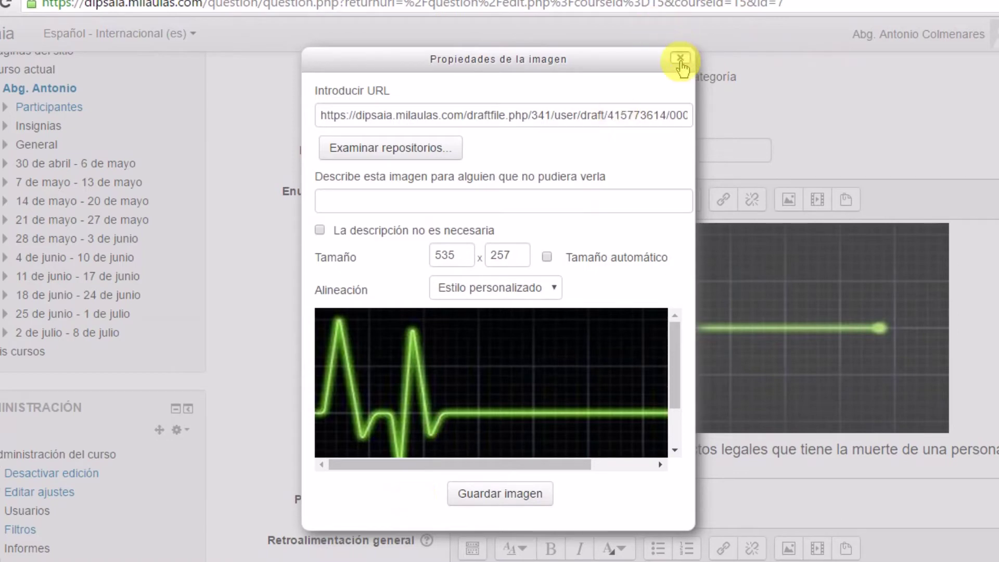
click(680, 58)
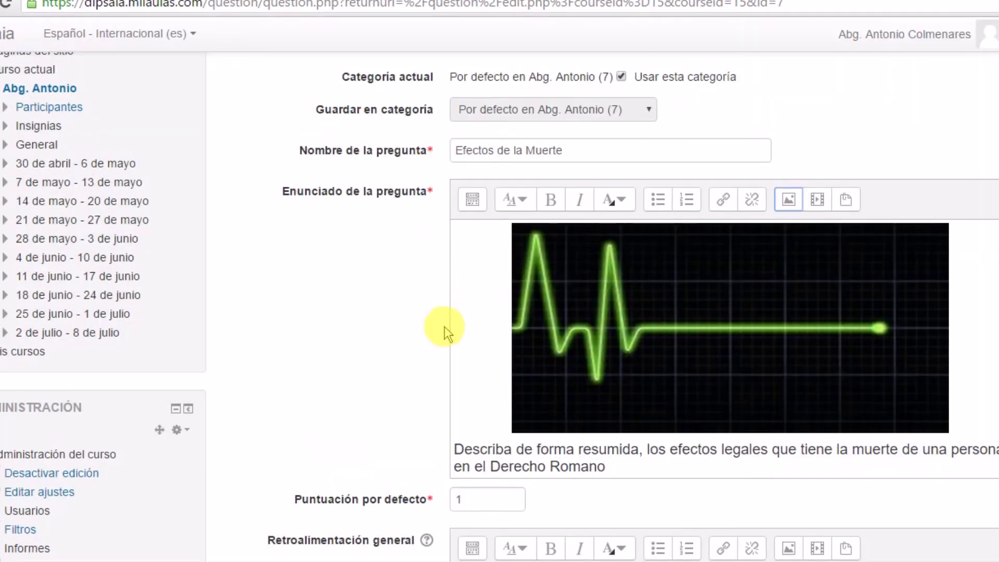
Review the essay question's default mark, general feedback, response options, response template and grader information.
scroll(485, 364, down, 1)
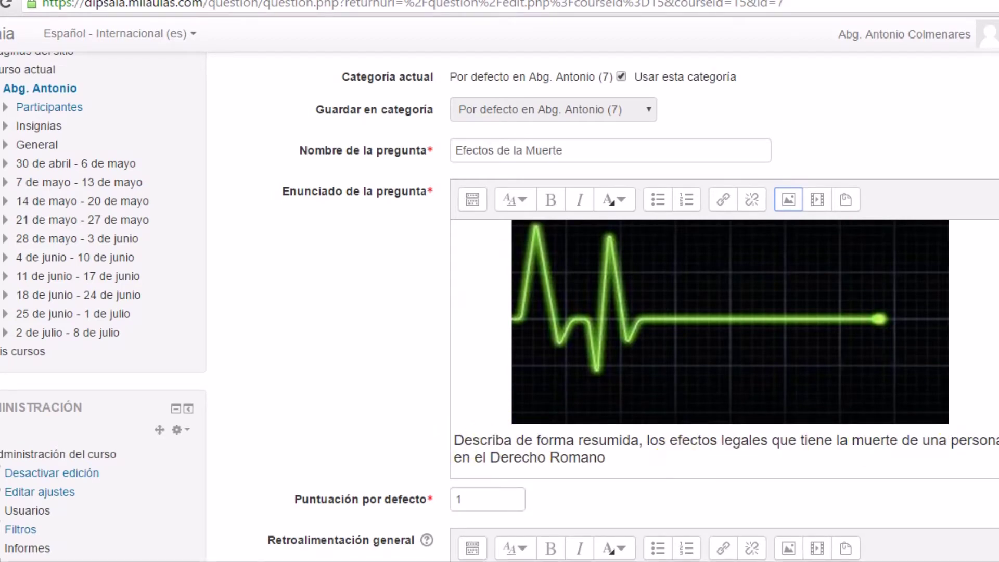
scroll(752, 237, down, 6)
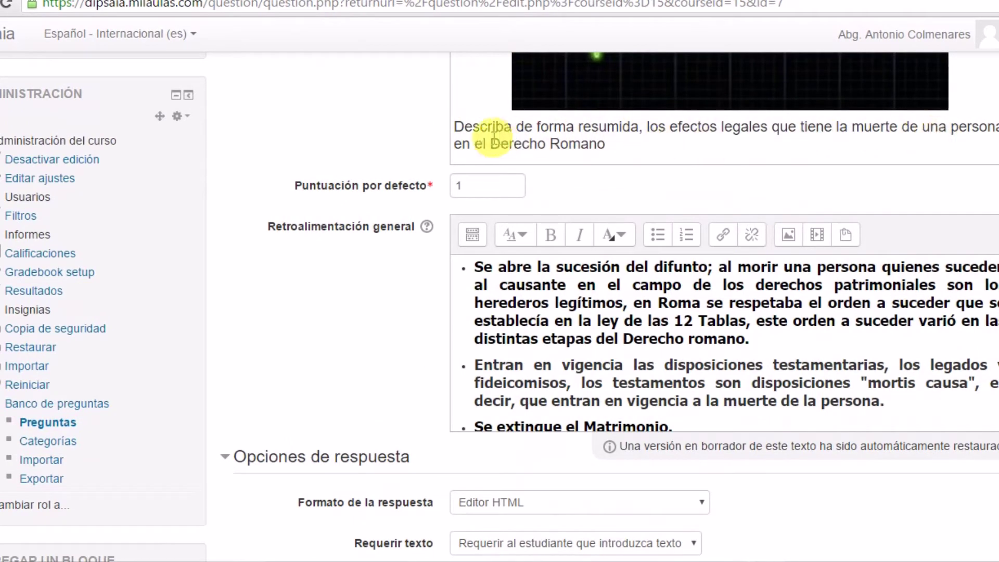
scroll(461, 137, up, 1)
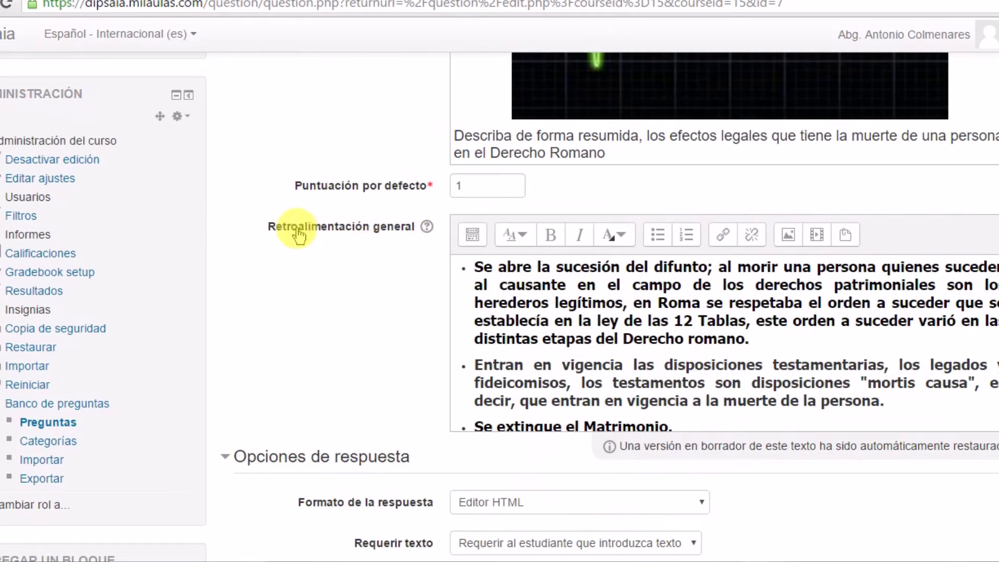
scroll(301, 219, down, 1)
scroll(317, 182, down, 2)
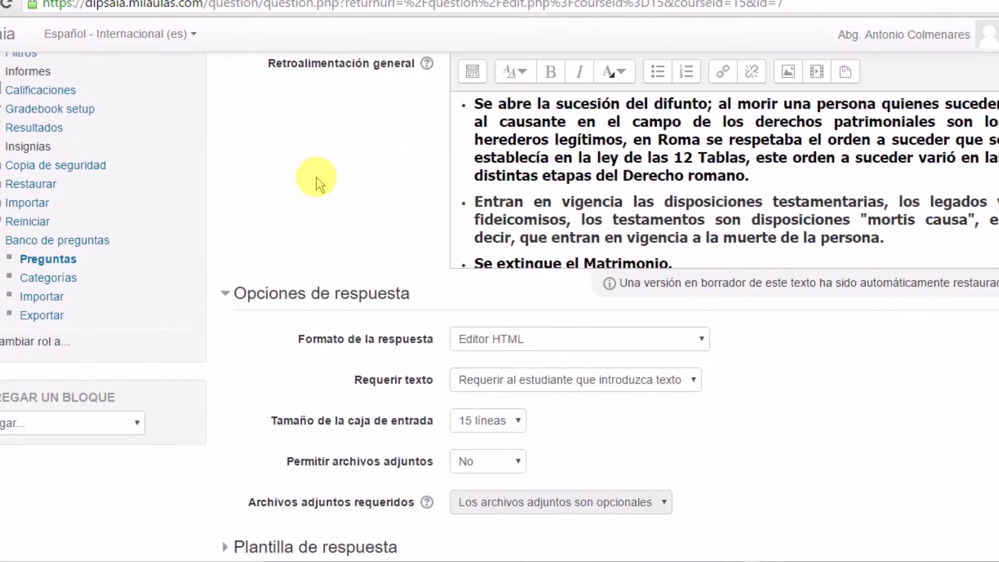
scroll(288, 136, down, 2)
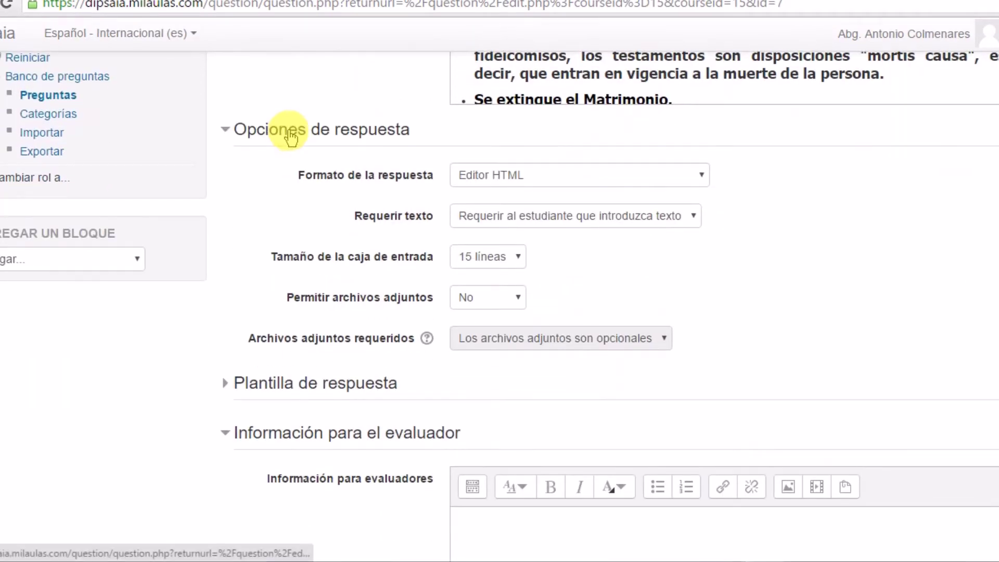
scroll(289, 130, down, 1)
scroll(289, 130, down, 5)
scroll(288, 130, up, 8)
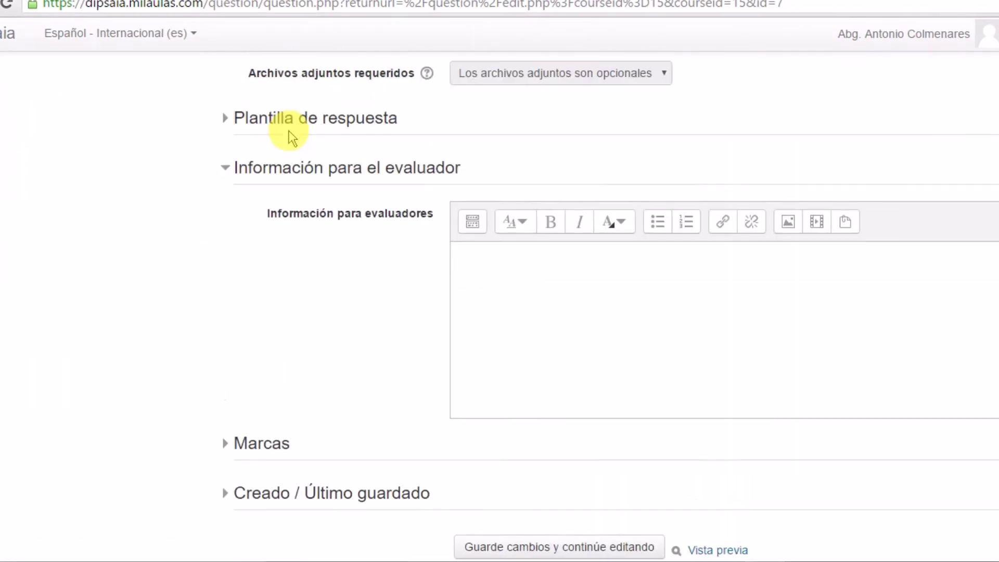
scroll(290, 136, up, 8)
scroll(312, 156, down, 11)
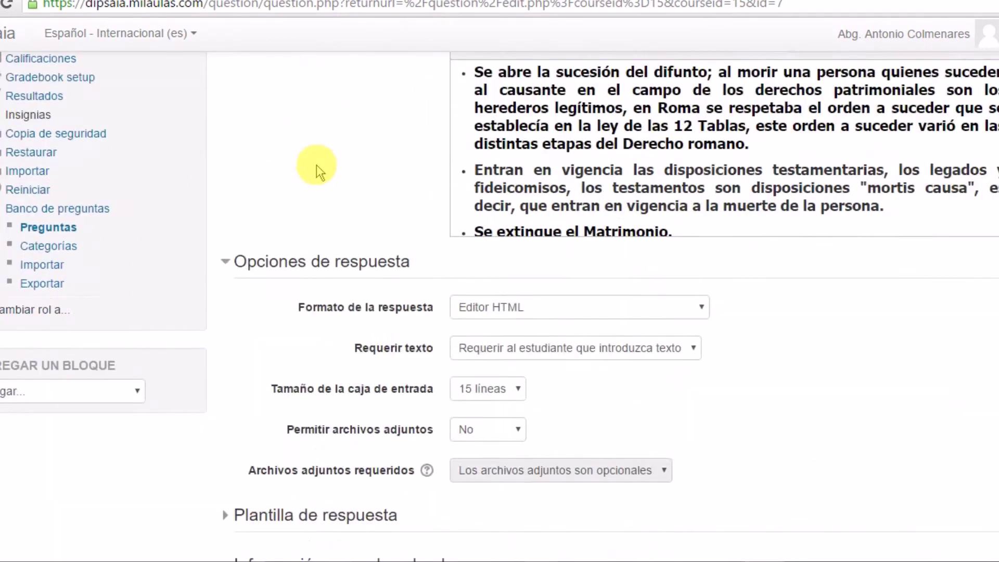
scroll(379, 201, down, 8)
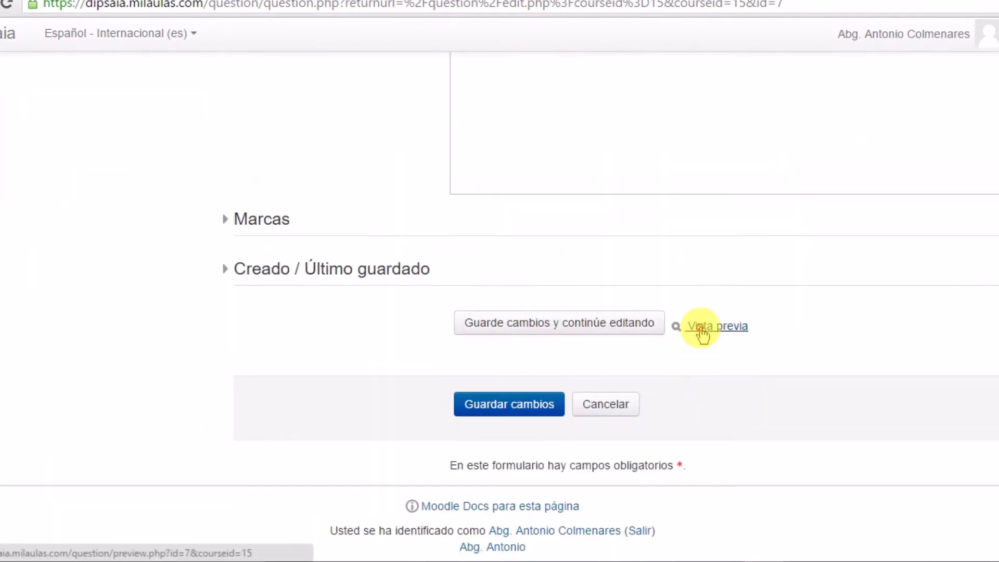
Preview the Efectos de la Muerte question, enter the trial answer sdfsdfsdfsdfd in the response editor, and erase it.
click(699, 327)
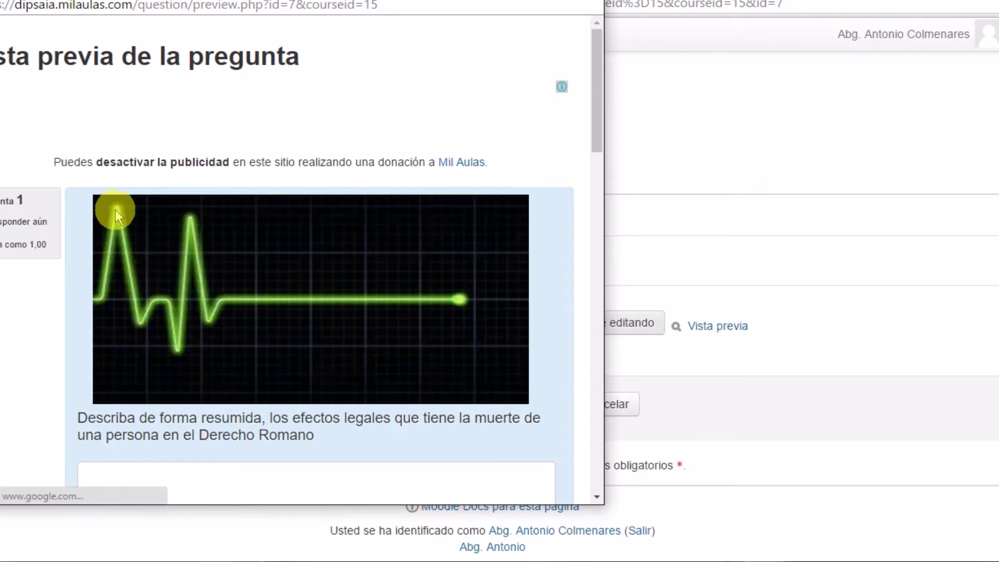
scroll(273, 209, down, 5)
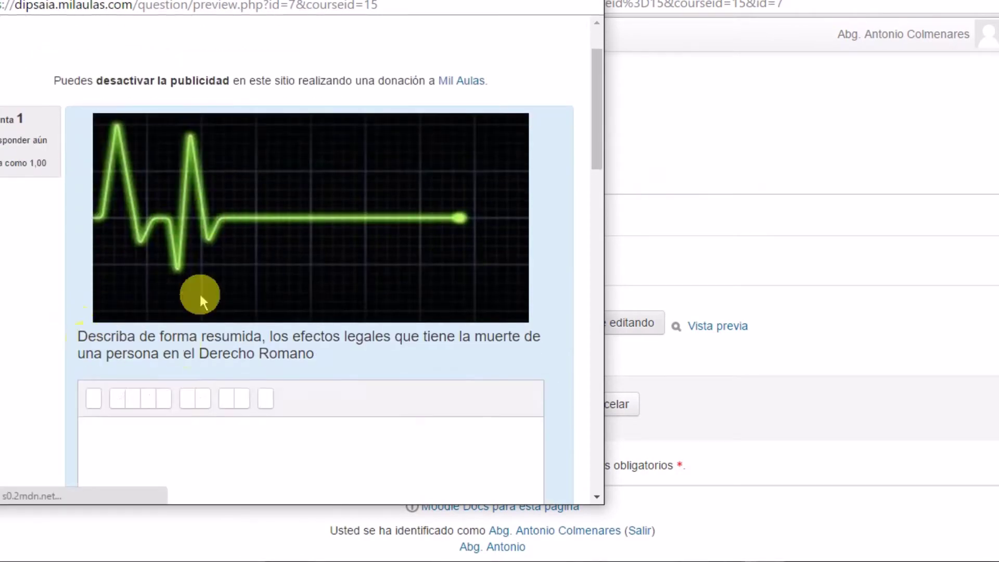
click(183, 306)
text(sdfsdfsdfsdfd)
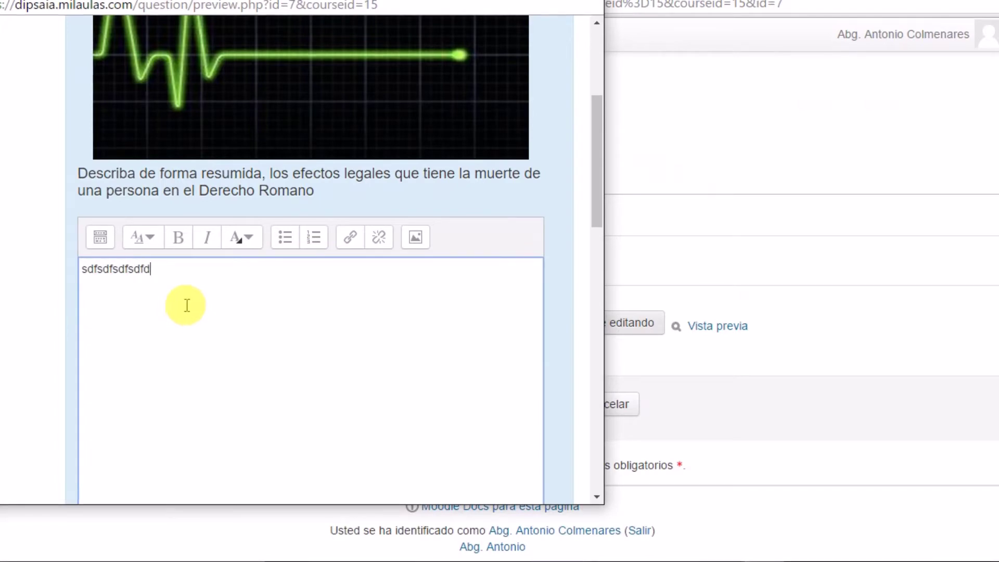
key(BackSpace)
key(BackSpace)
key(BackSpace)
key(BackSpace)
Close the question preview and leave the Efectos de la Muerte question without saving changes, returning to the question bank.
scroll(187, 187, down, 5)
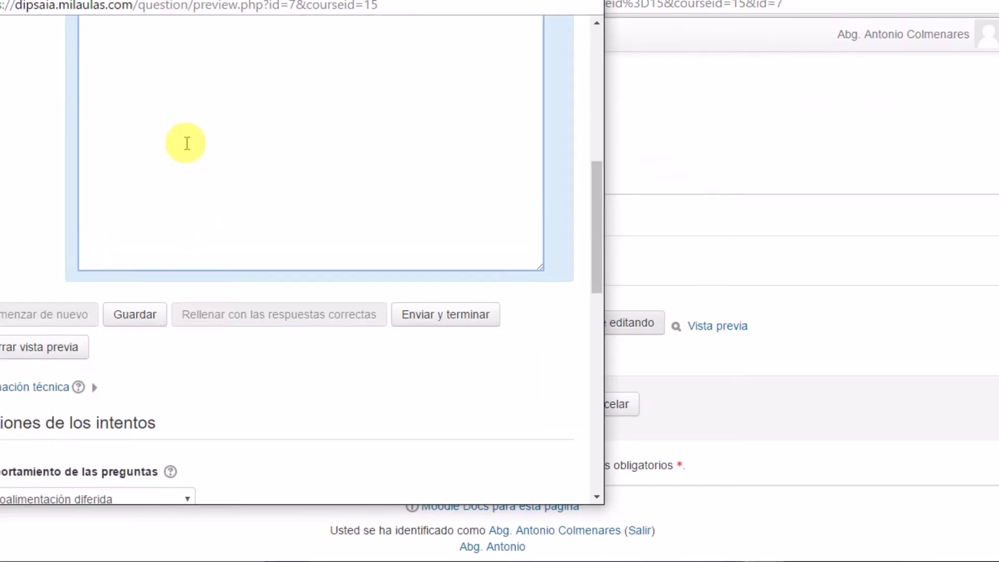
scroll(370, 196, up, 3)
scroll(323, 205, down, 7)
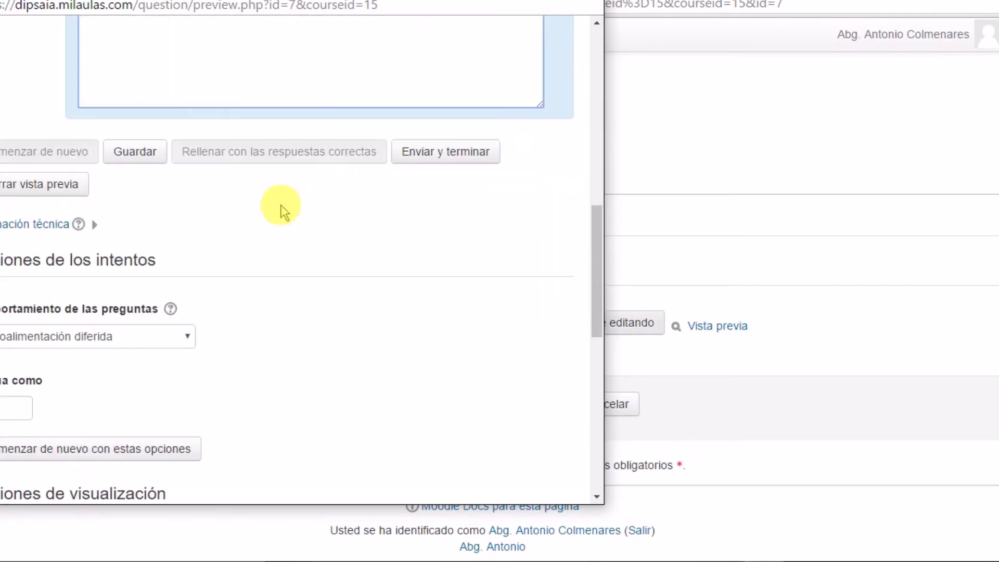
click(43, 201)
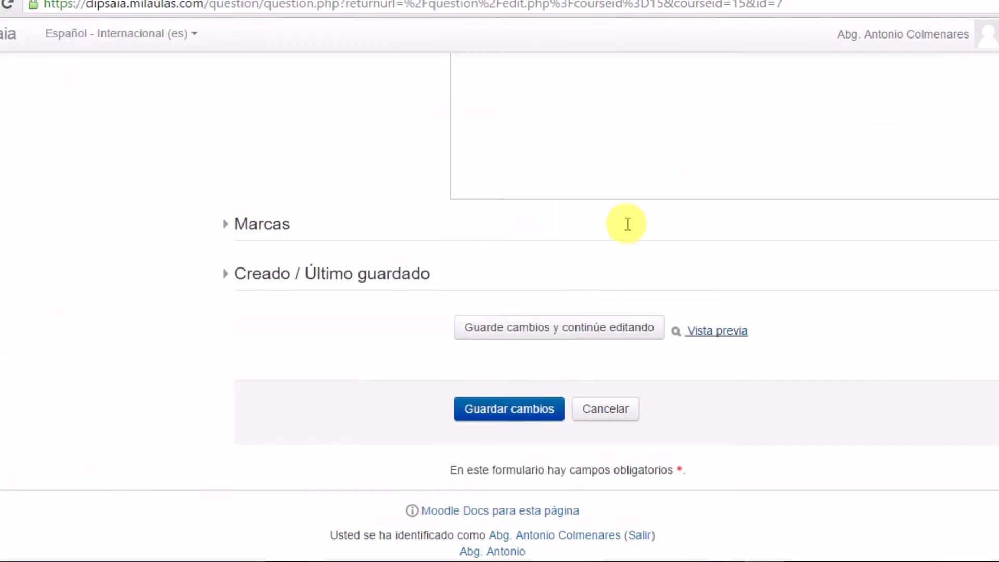
scroll(494, 94, up, 10)
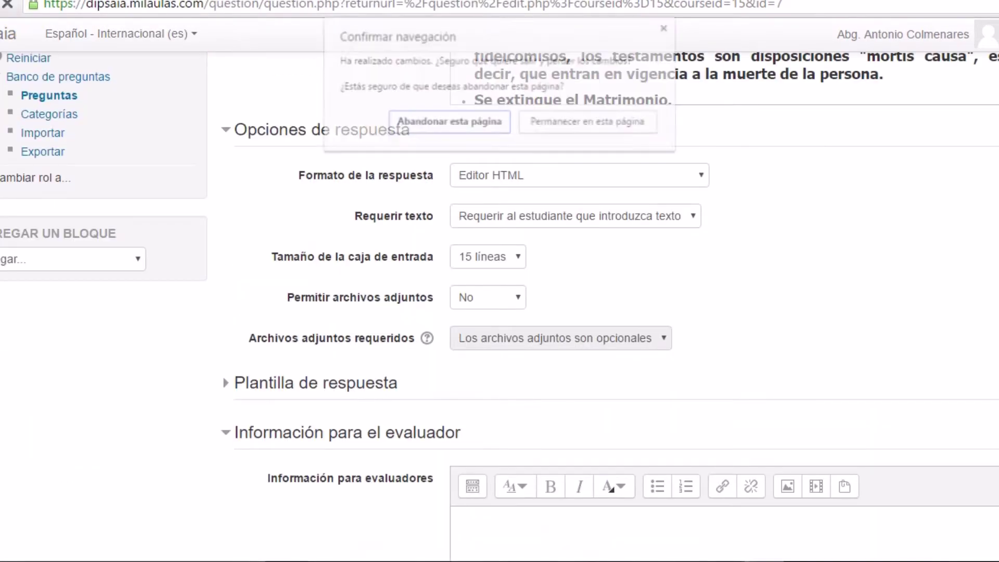
click(446, 139)
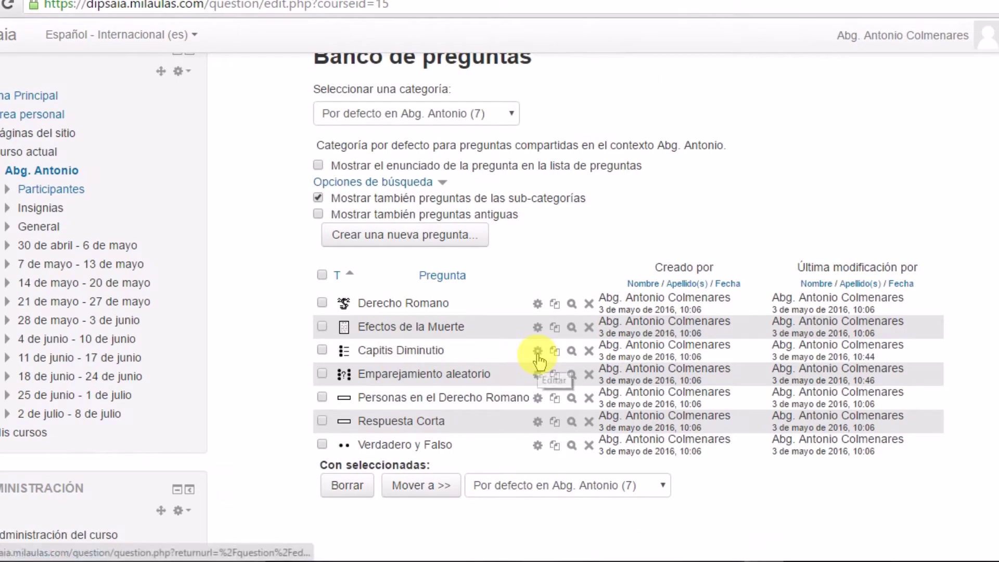
View the description of the Opción múltiple question type among the new question types, and close the chooser without adding a question.
click(411, 235)
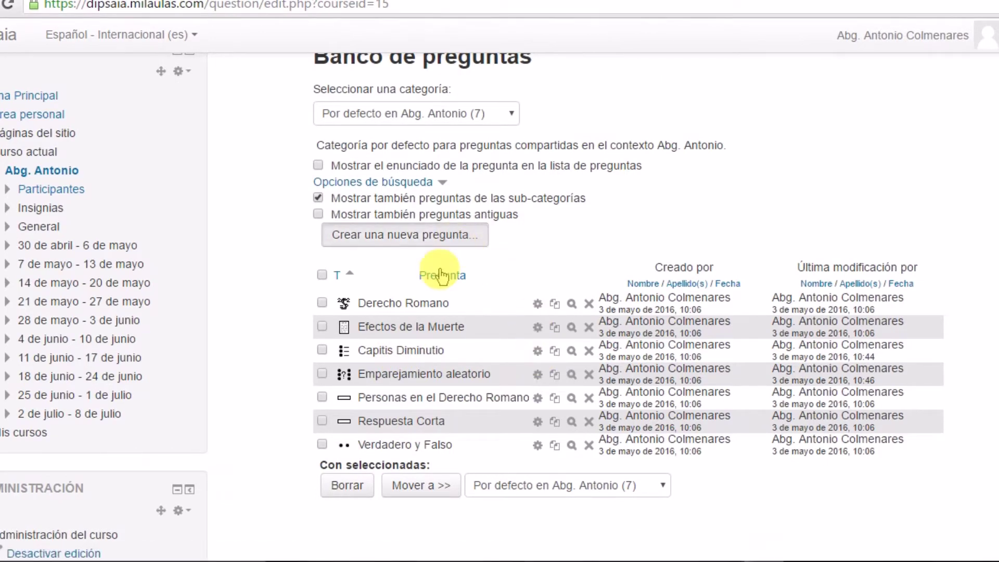
drag(464, 123, 463, 167)
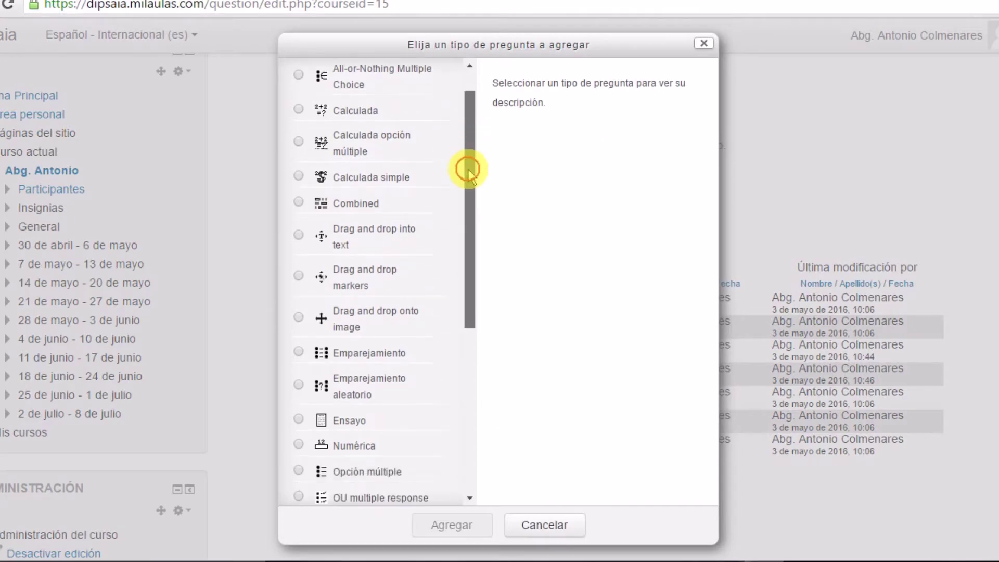
click(299, 415)
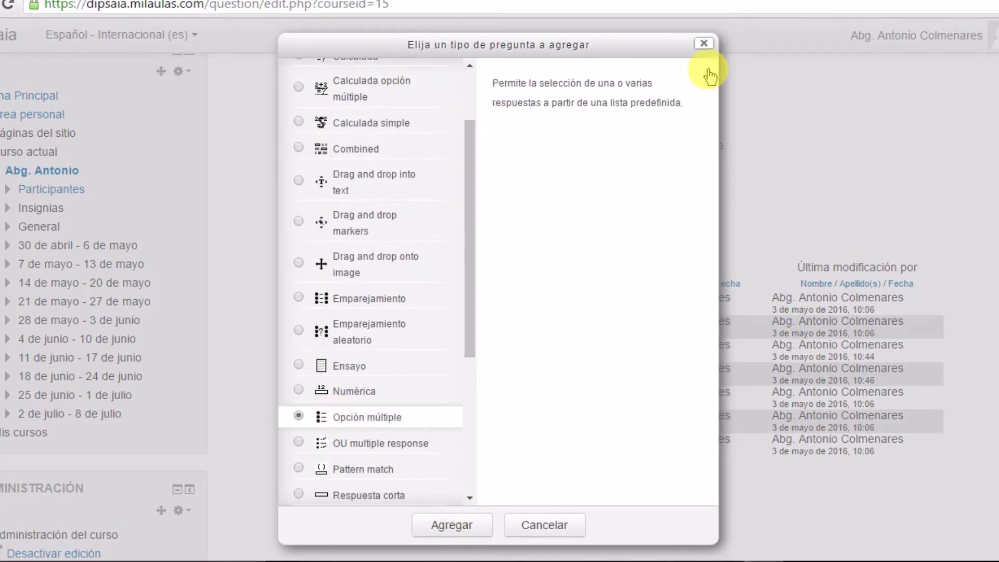
click(703, 43)
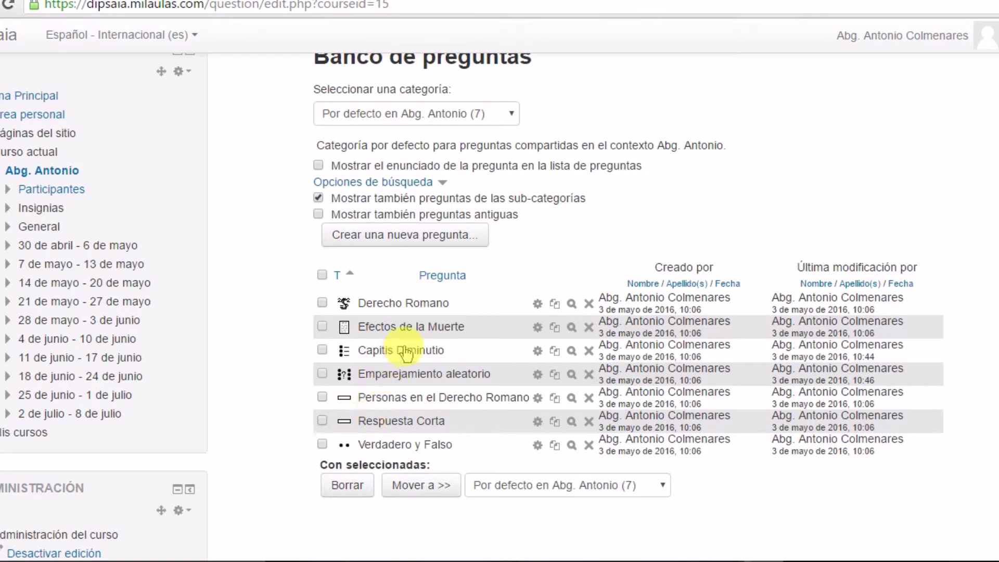
Open the Capitis Diminutio multiple-choice question for editing and correct its name to Capitis Deminutio.
click(535, 352)
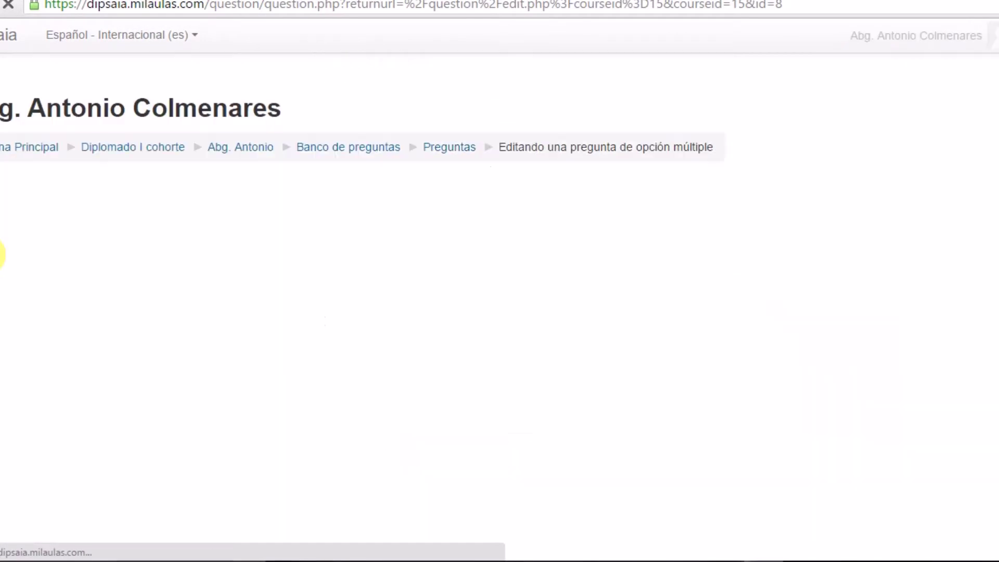
scroll(445, 223, down, 6)
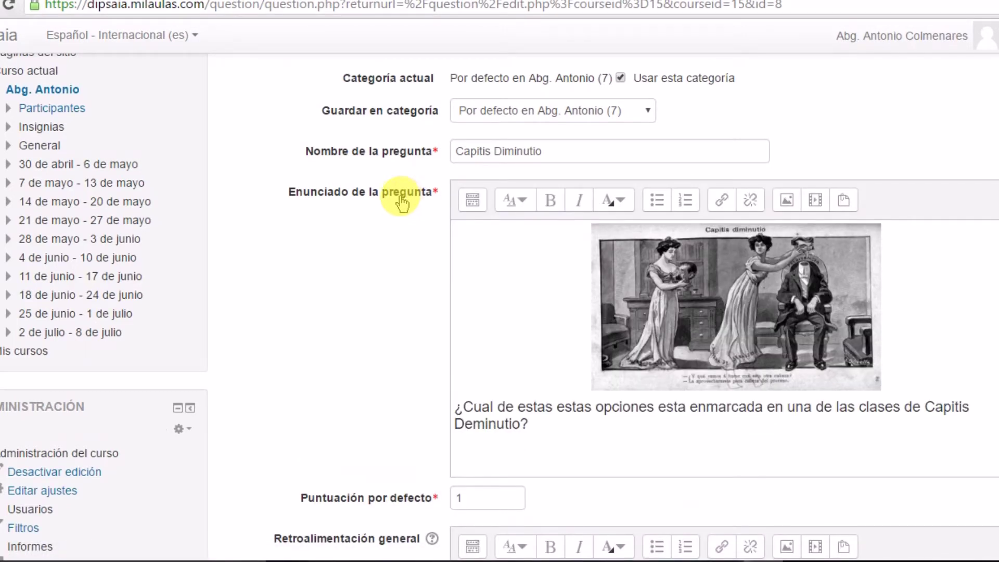
click(504, 151)
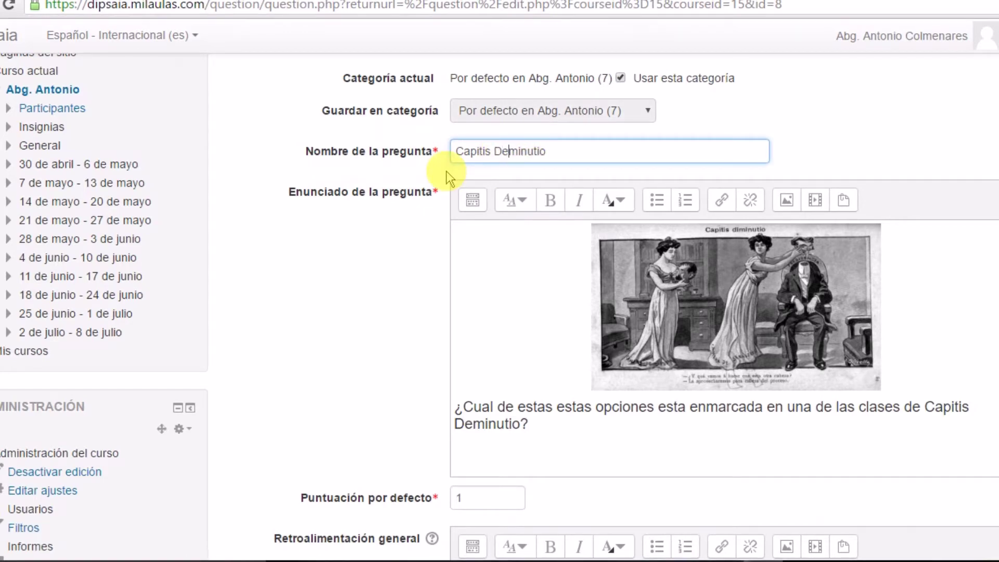
Review the question's statement and general feedback, and choose Sólo una respuesta for whether one or several answers are allowed.
scroll(468, 110, down, 3)
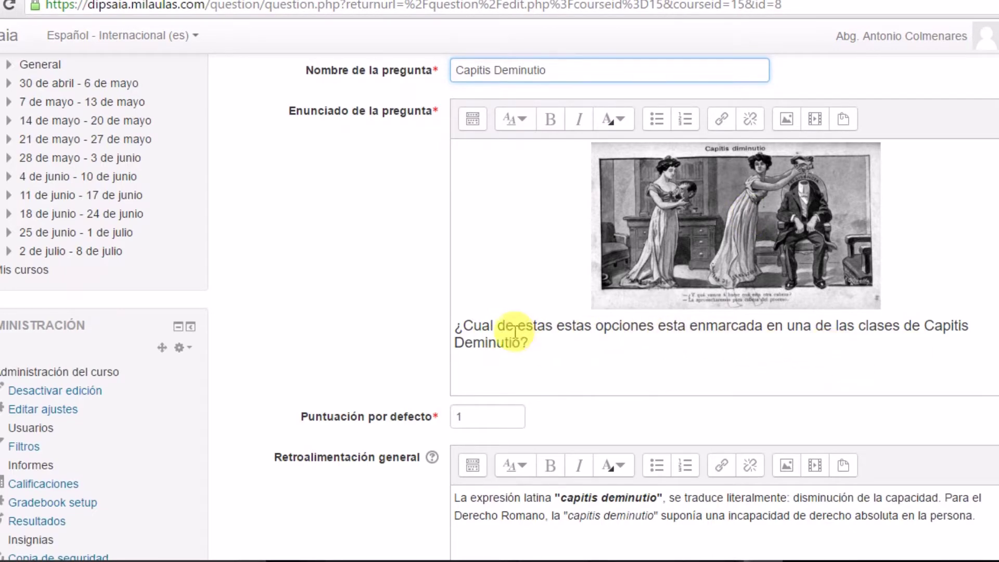
scroll(387, 211, down, 2)
scroll(387, 211, down, 4)
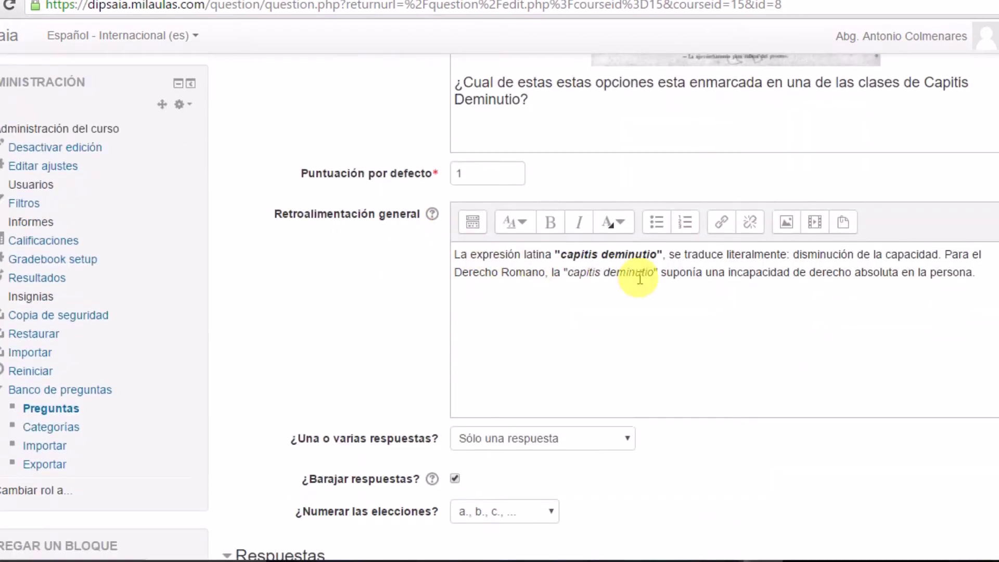
scroll(281, 157, down, 2)
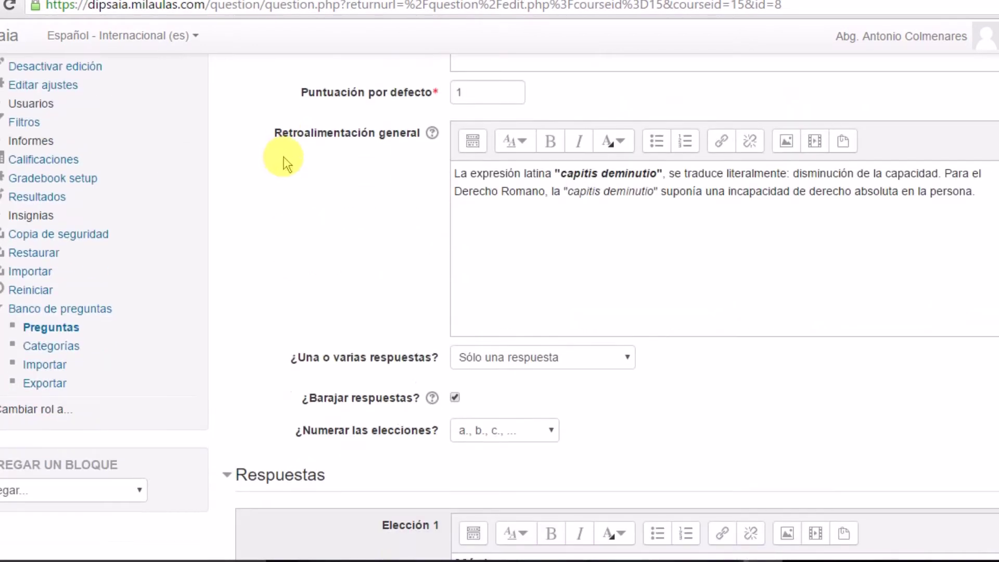
scroll(286, 151, down, 2)
scroll(307, 172, down, 2)
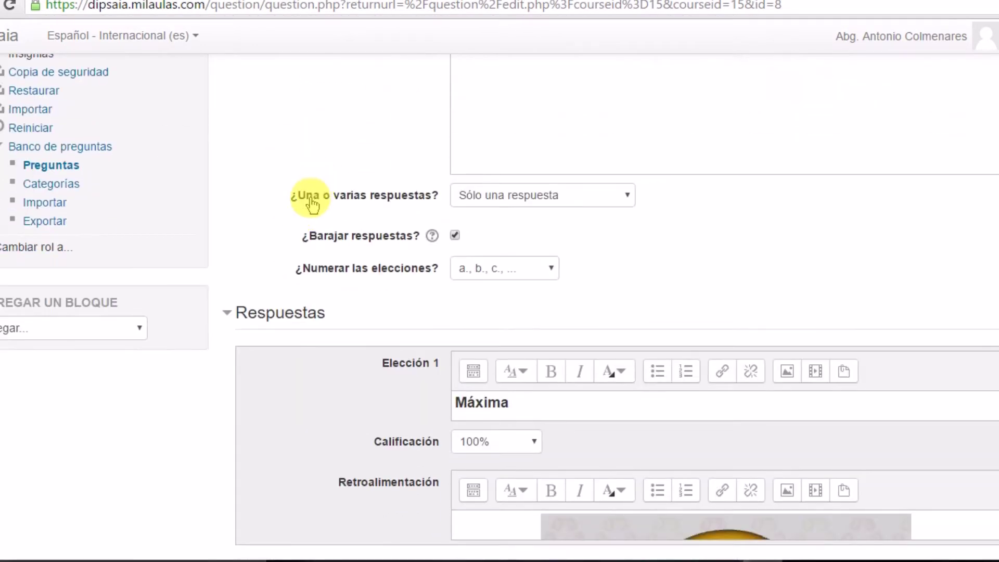
click(614, 198)
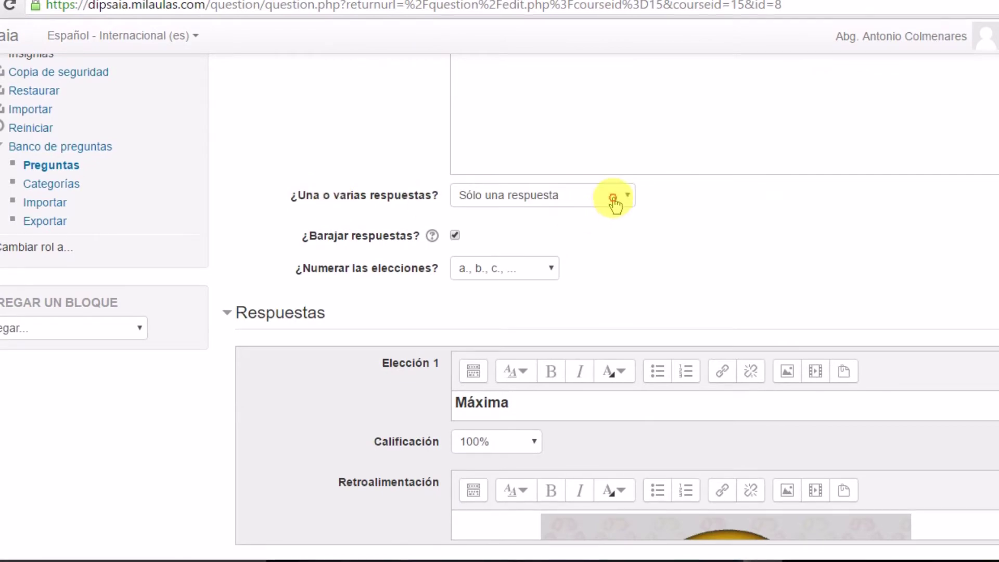
click(508, 229)
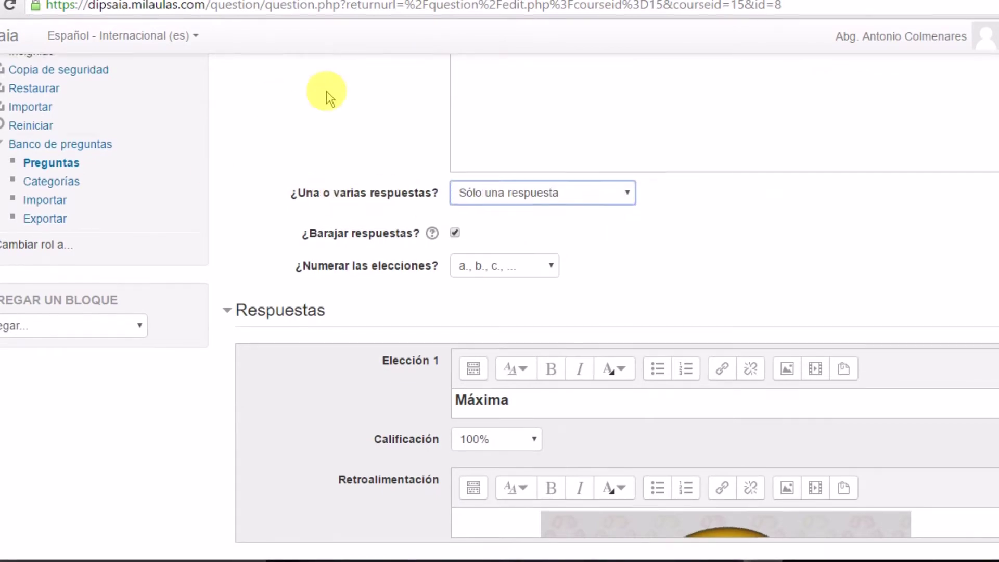
Inspect the available numbering styles for the choices and leave the a., b., c., ... style selected.
scroll(326, 92, down, 2)
click(523, 187)
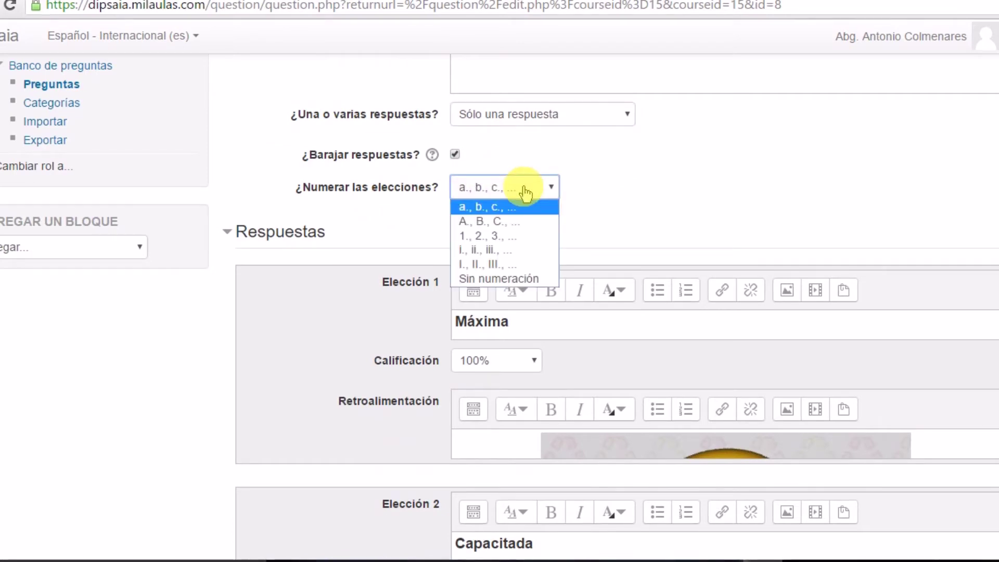
click(523, 188)
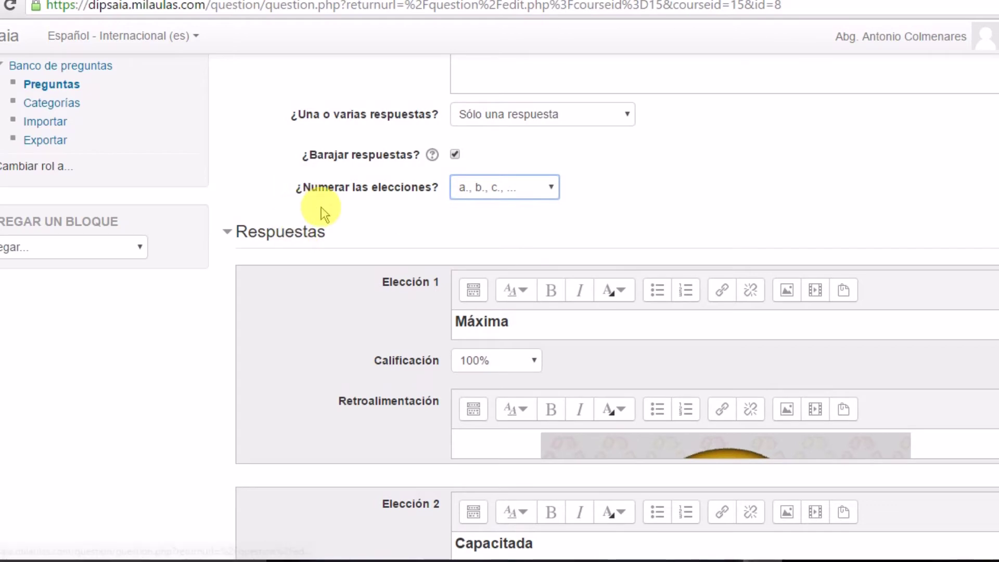
Set the grade of Elección 1, Máxima, to 100% and review its feedback image and text.
scroll(327, 204, down, 2)
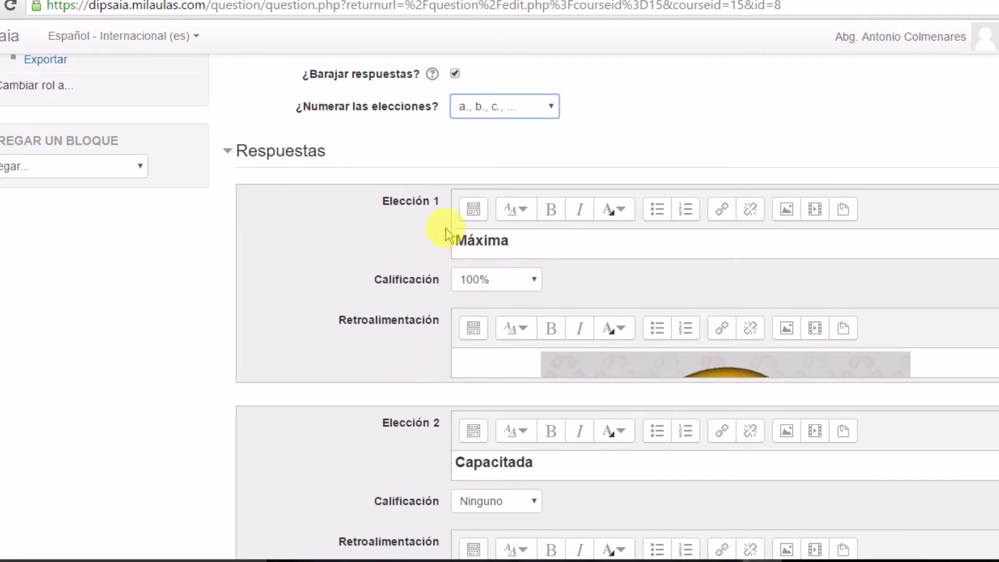
click(534, 283)
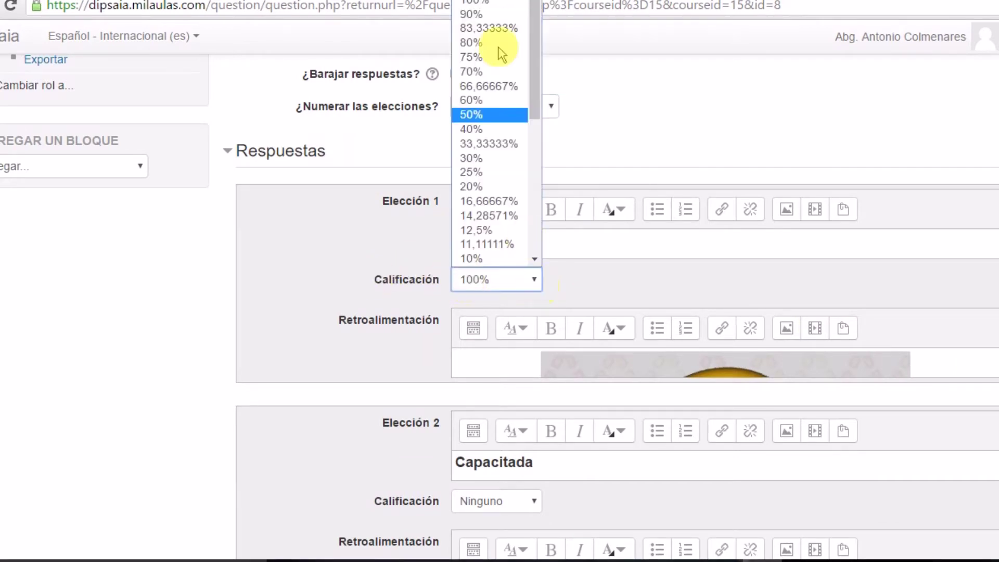
click(470, 4)
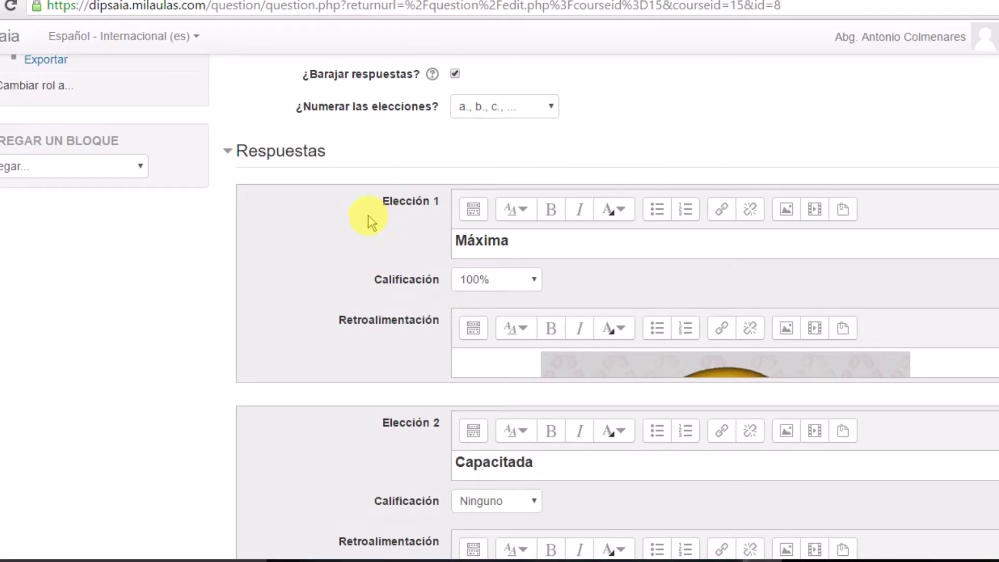
scroll(391, 220, down, 2)
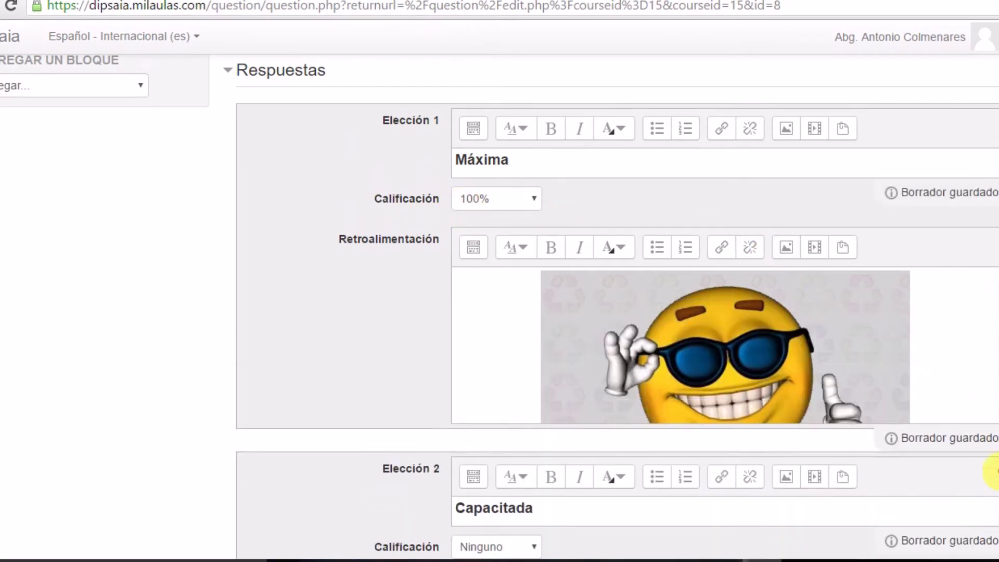
scroll(881, 310, down, 2)
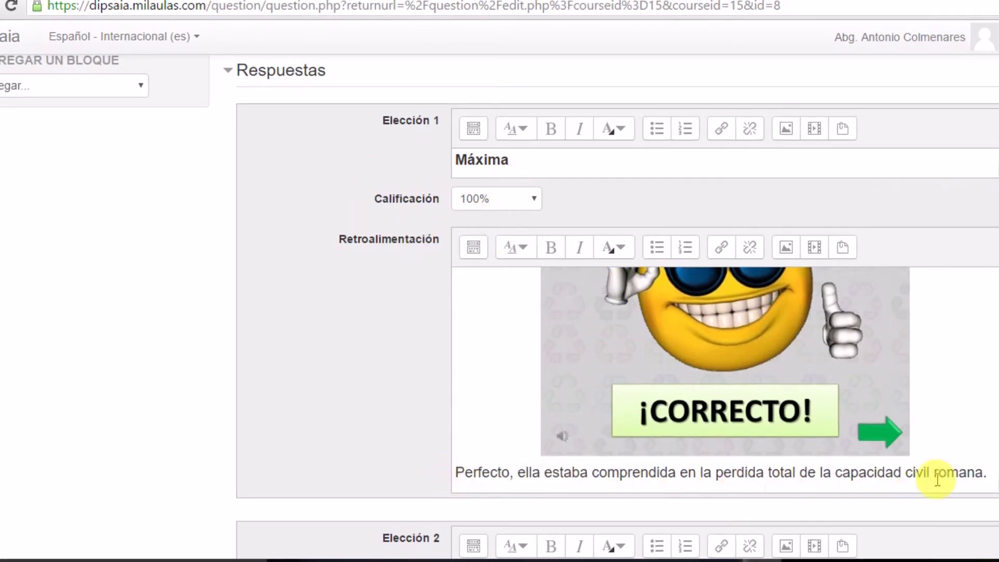
Check the grade options of Elección 2, Capacitada, leaving Ninguno, and enlarge its feedback editor to show the whole content.
scroll(341, 227, down, 6)
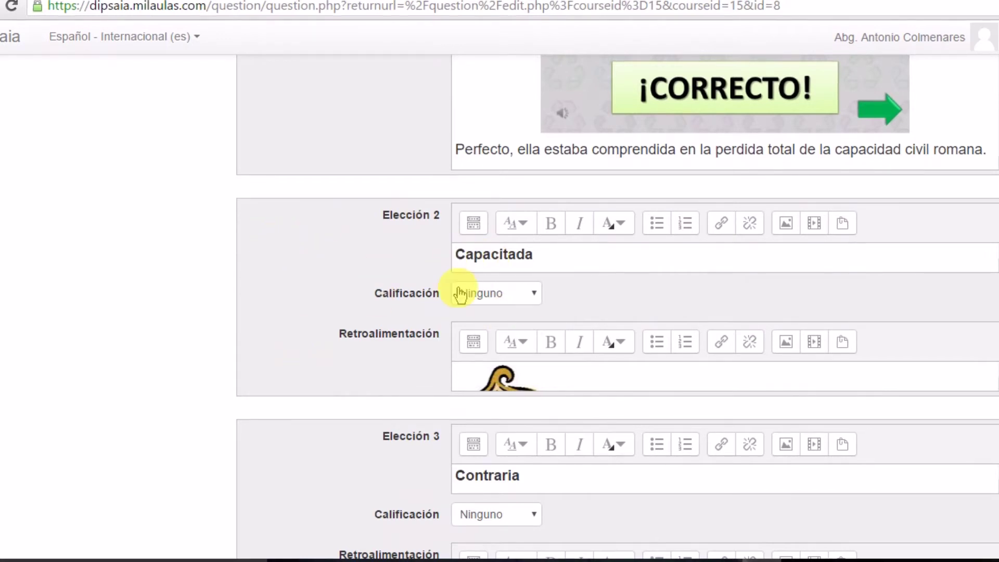
click(520, 300)
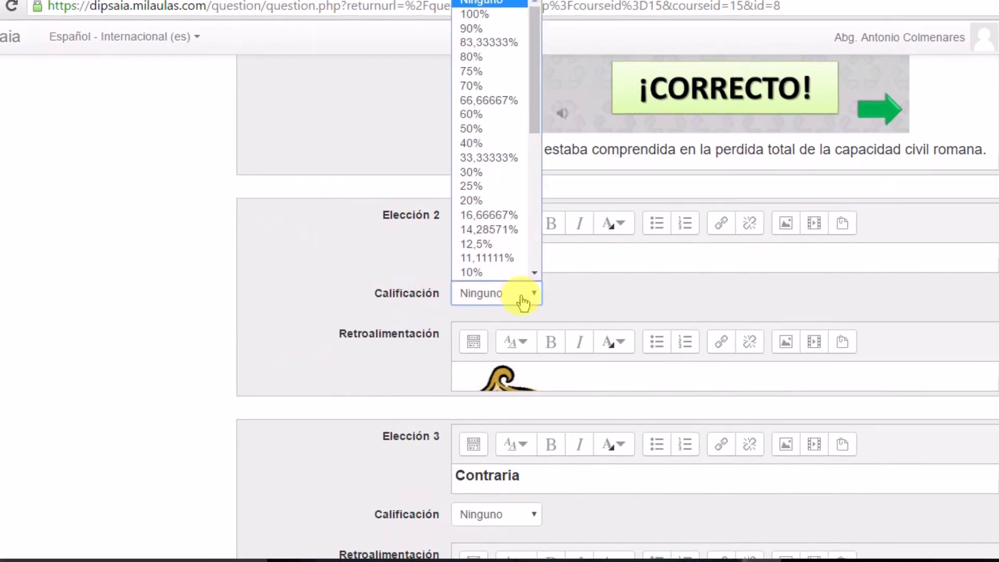
click(522, 301)
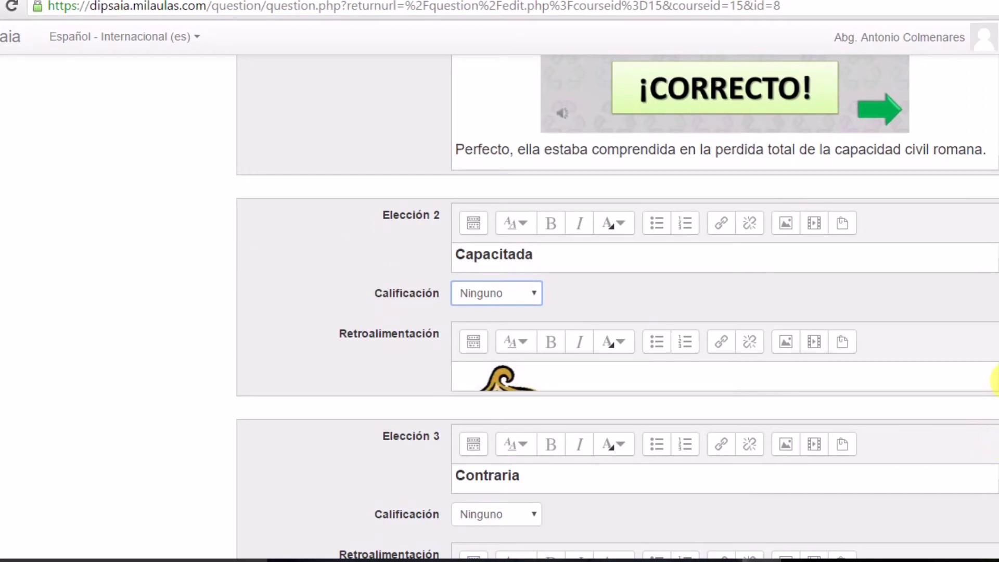
drag(993, 386, 991, 551)
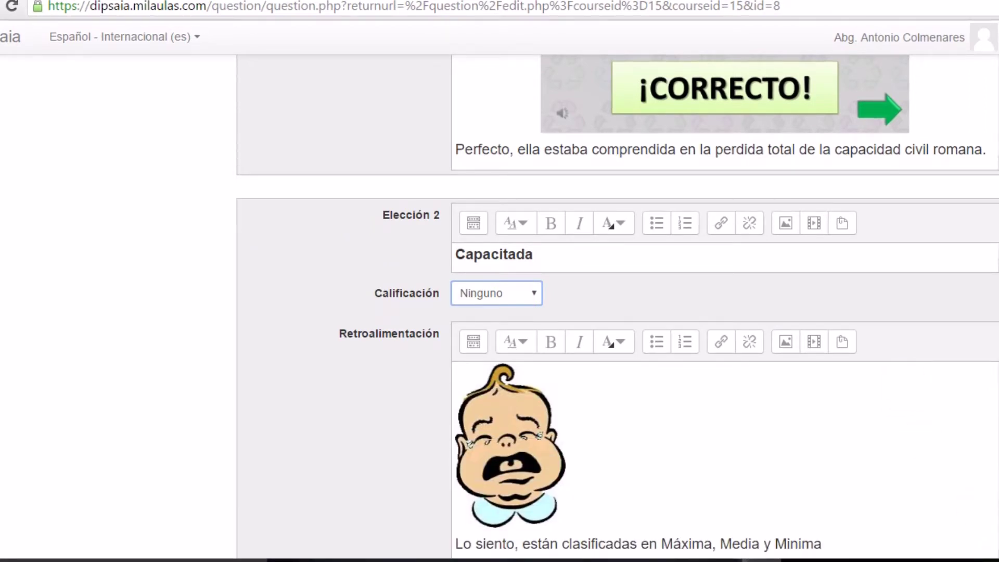
scroll(919, 368, down, 4)
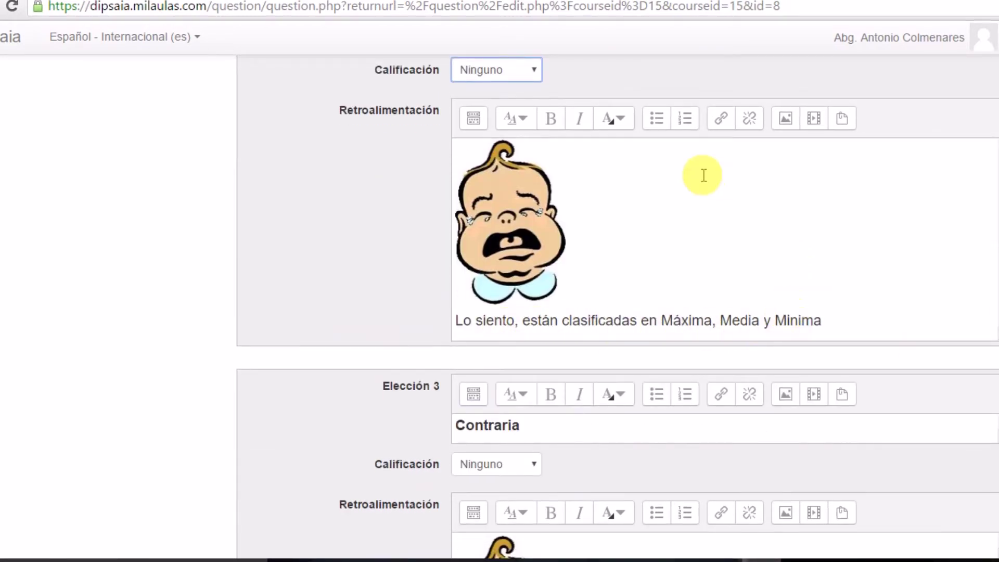
Examine the grades and feedback of Elección 3 to 5 and the remaining sections at the end of the question form.
scroll(515, 169, down, 3)
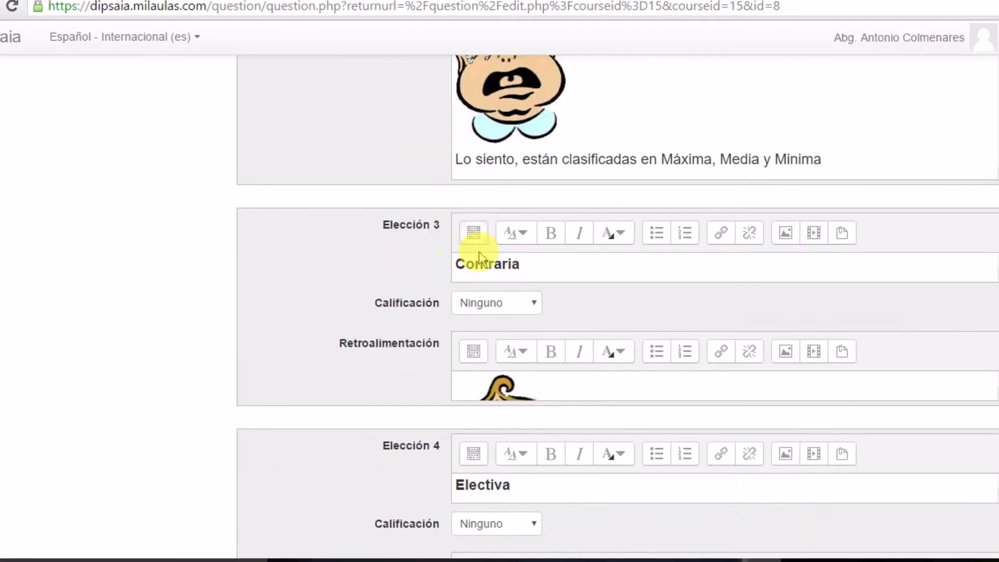
scroll(439, 257, down, 3)
scroll(432, 352, down, 2)
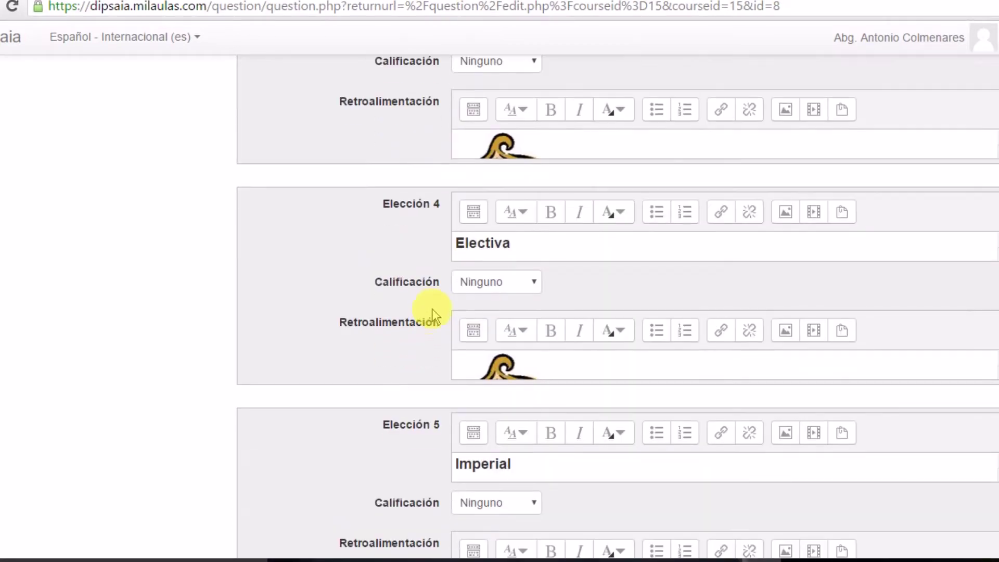
scroll(442, 258, down, 2)
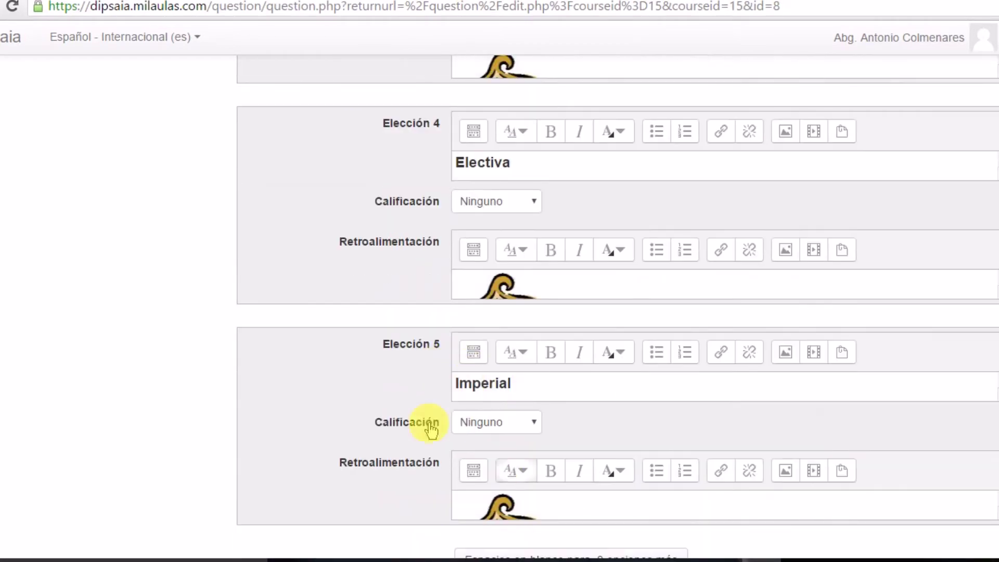
scroll(447, 422, down, 3)
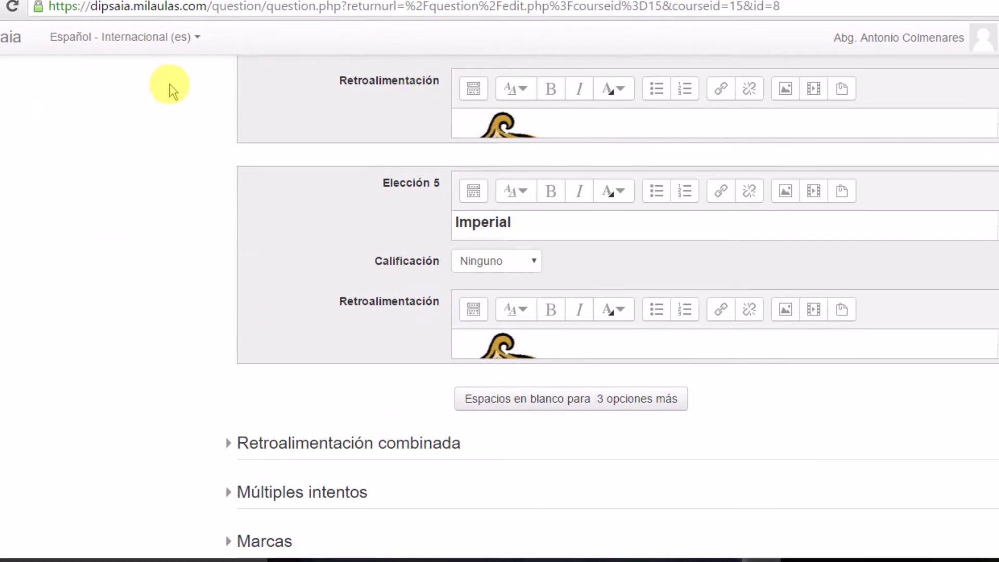
scroll(175, 89, down, 2)
scroll(173, 86, down, 1)
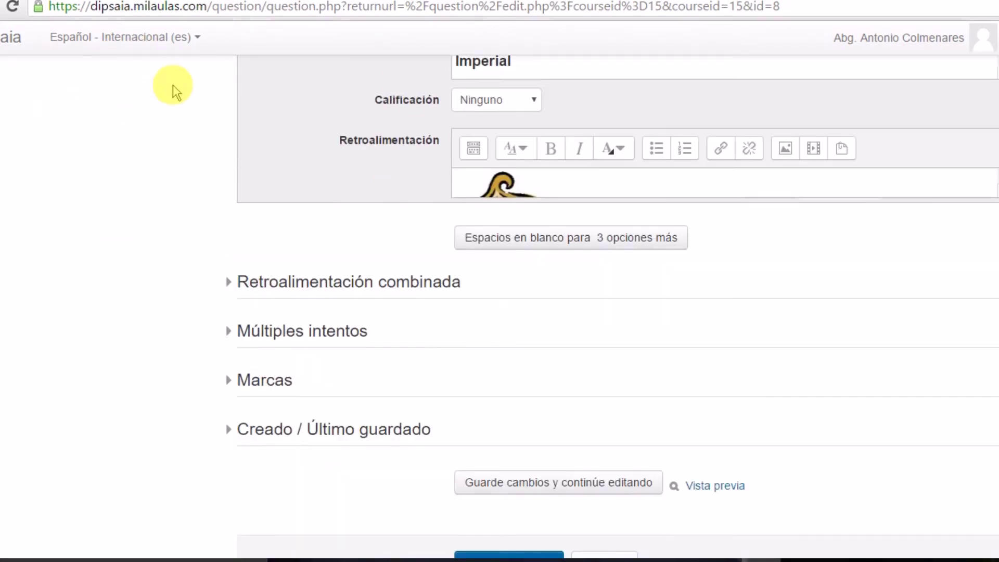
scroll(174, 83, up, 3)
scroll(175, 87, down, 3)
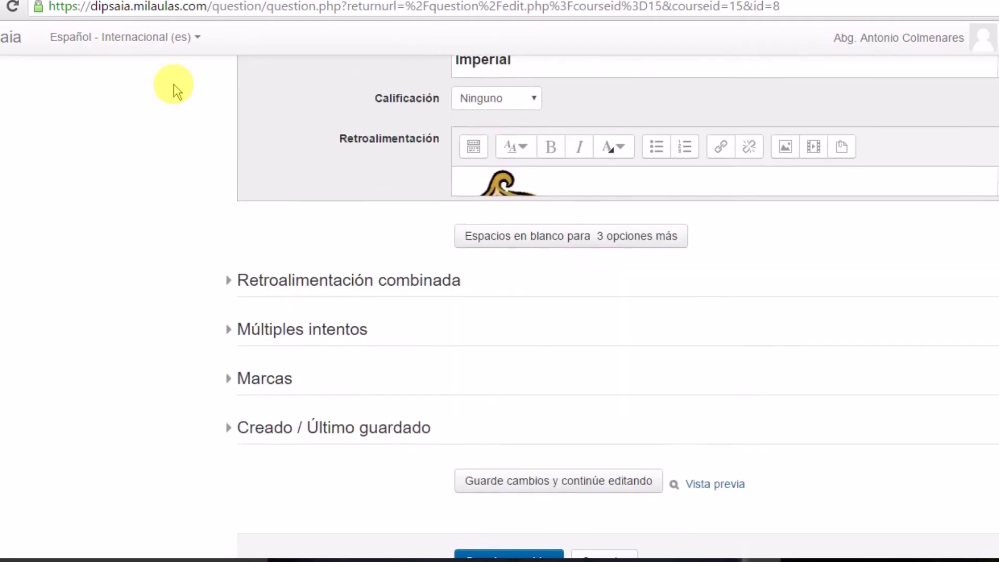
scroll(184, 84, up, 9)
scroll(184, 83, down, 10)
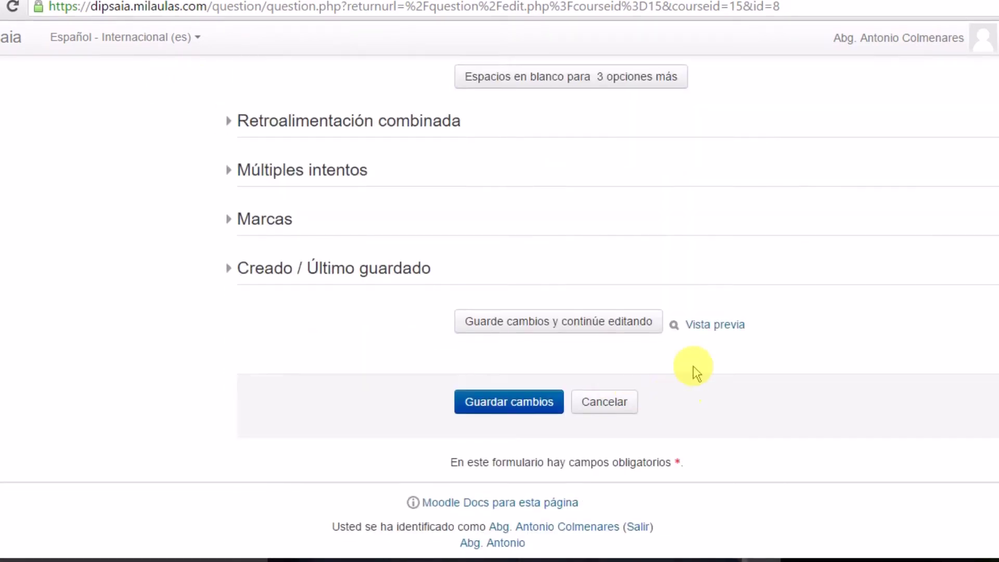
Preview the Capitis Deminutio question, answer it with Máxima, and submit and finish the attempt.
click(707, 328)
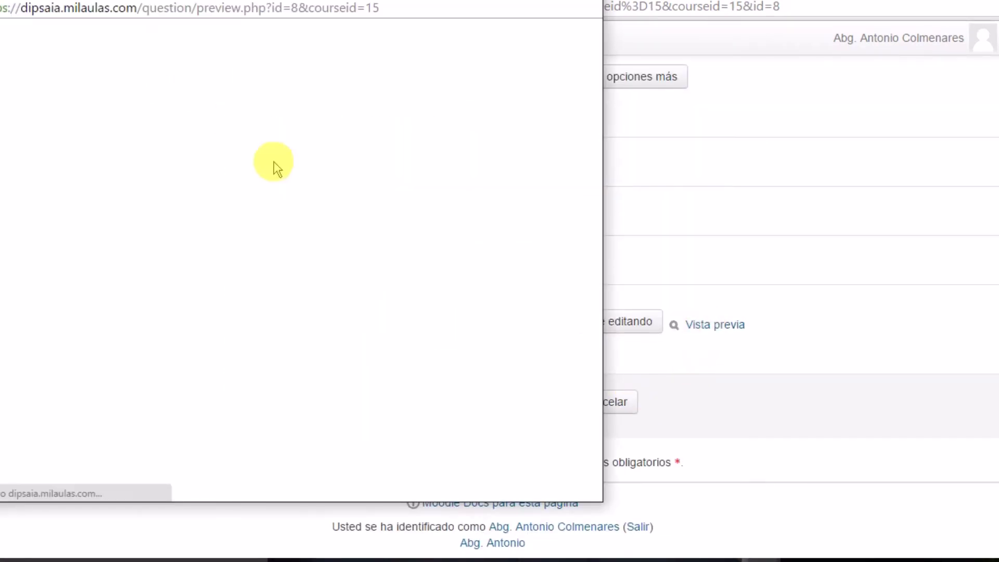
scroll(368, 150, down, 3)
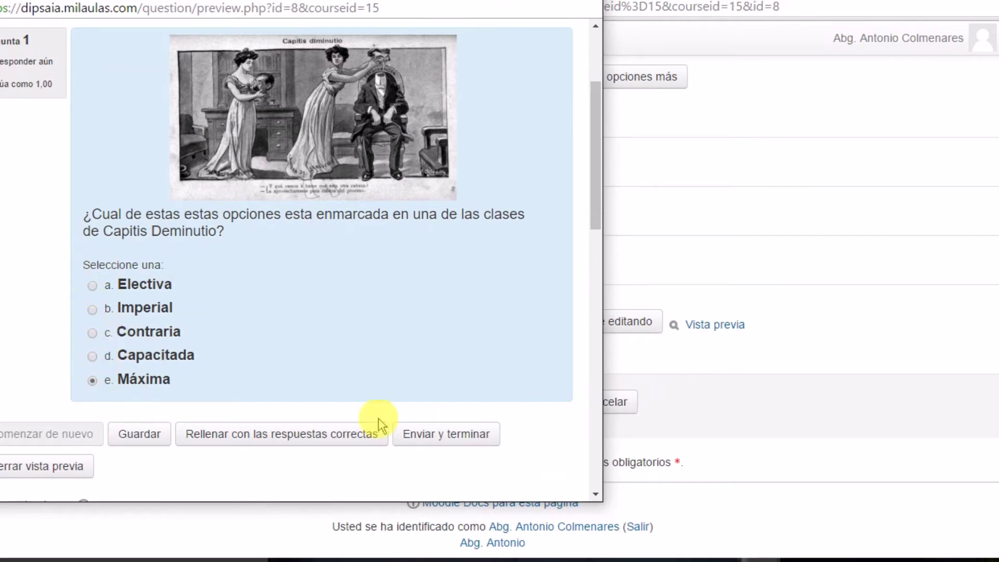
click(430, 438)
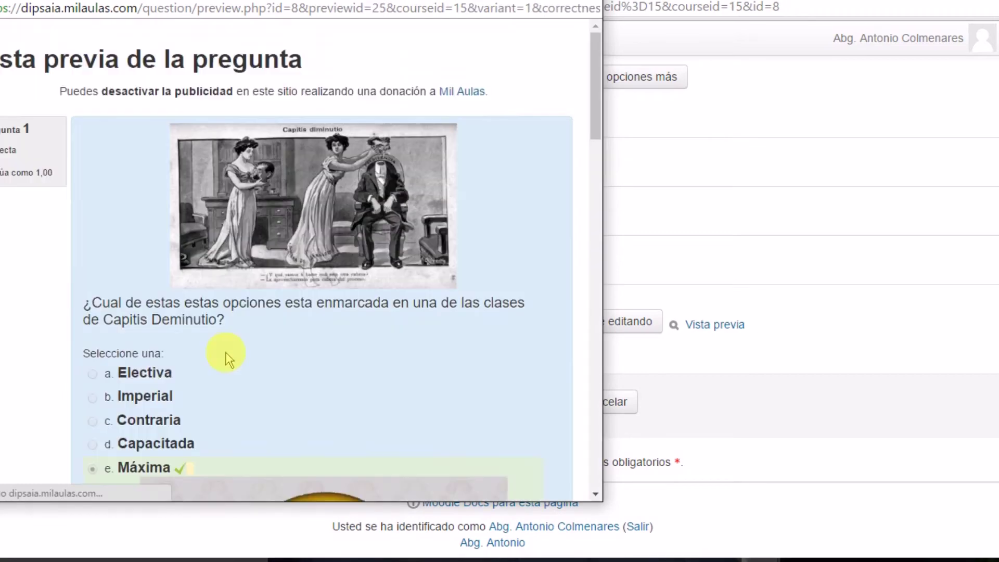
Examine the feedback for the chosen answer and the general feedback in the question preview.
scroll(301, 246, down, 5)
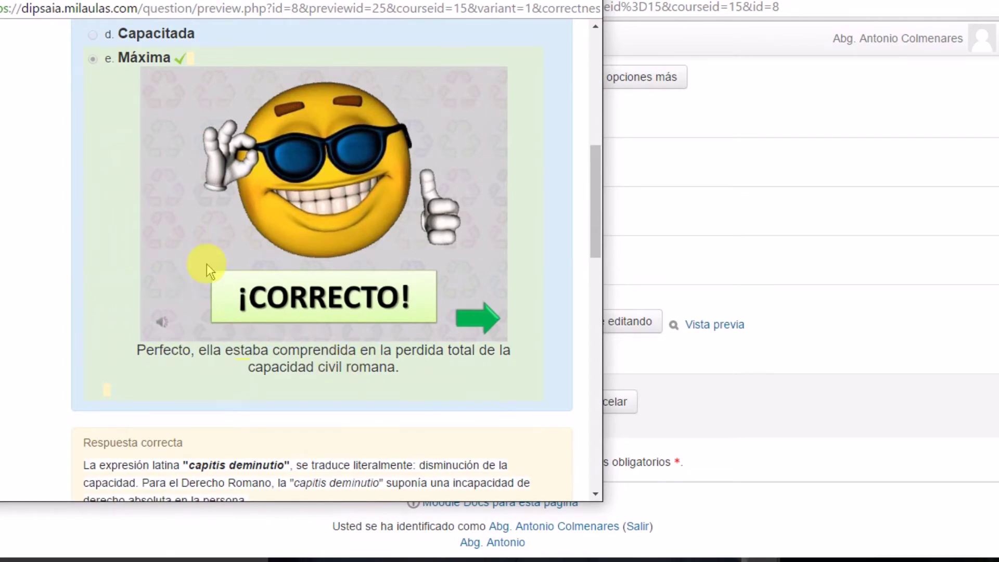
scroll(207, 263, down, 5)
scroll(207, 255, up, 3)
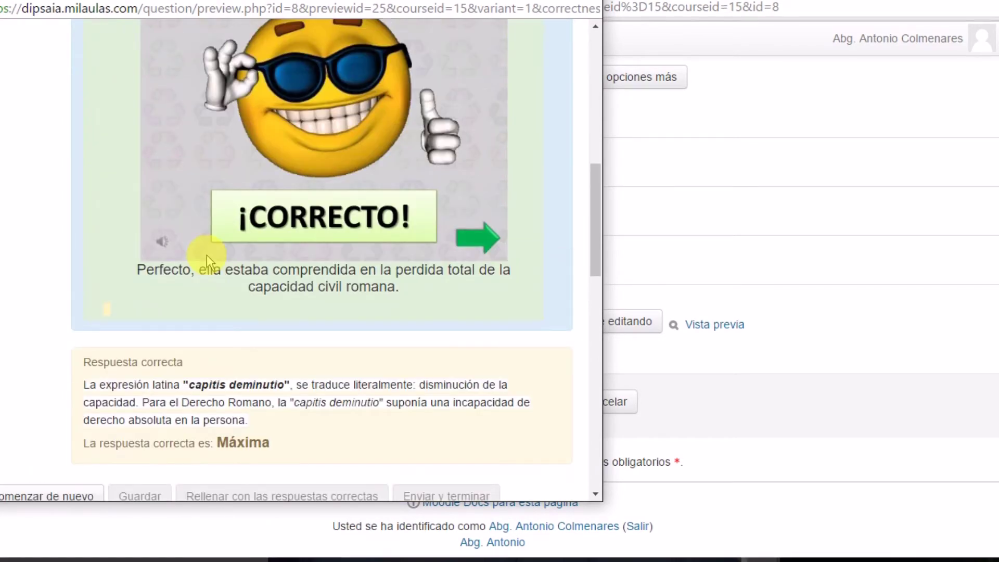
scroll(456, 288, up, 10)
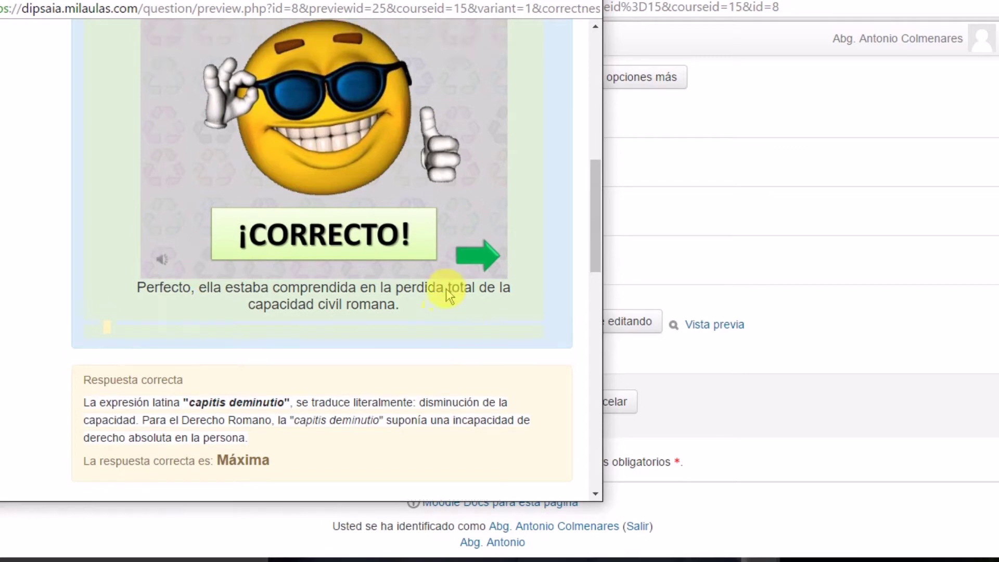
scroll(228, 245, down, 15)
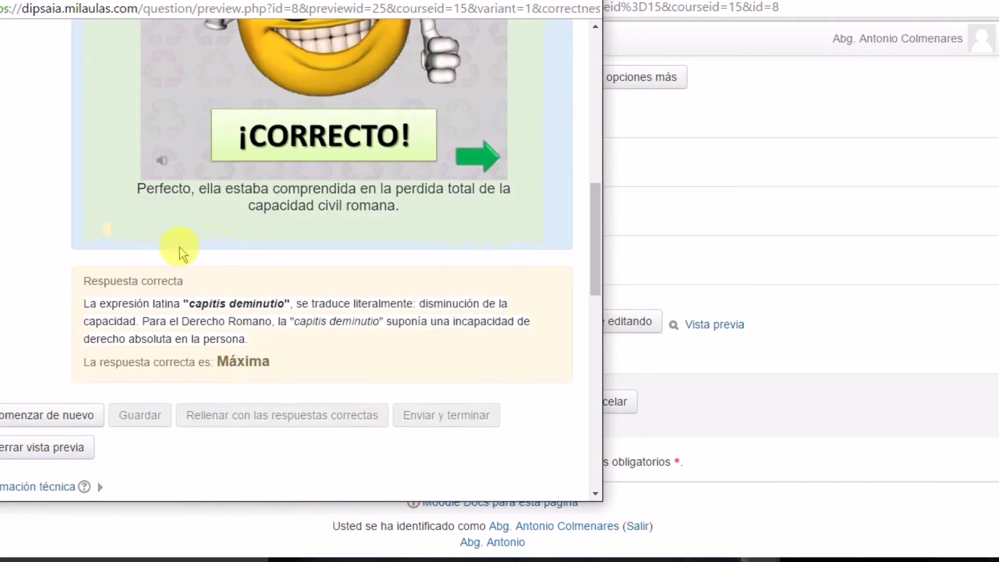
Close the question preview and leave the multiple-choice question without saving, returning to the list in the question bank.
click(41, 346)
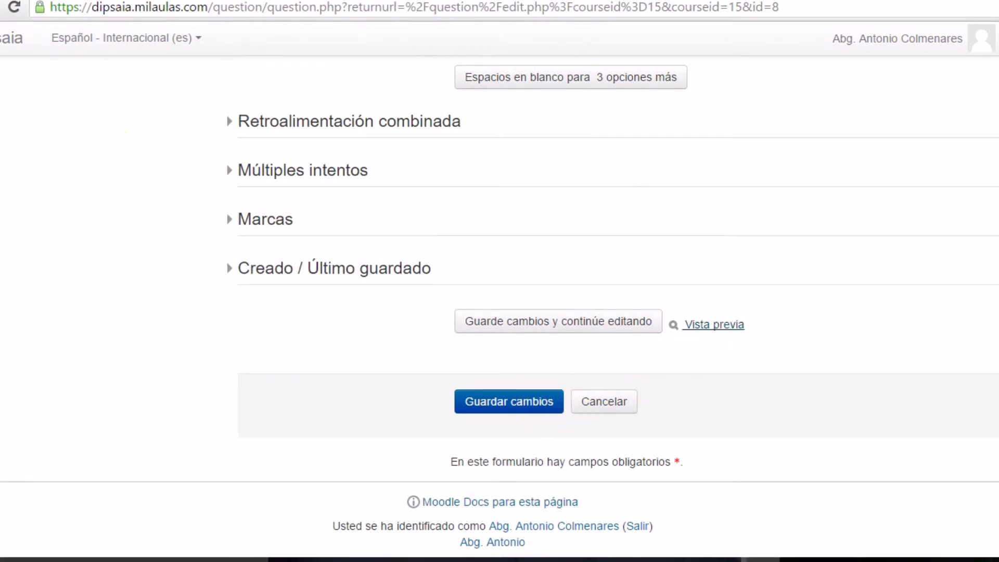
key(alt+Left)
click(452, 123)
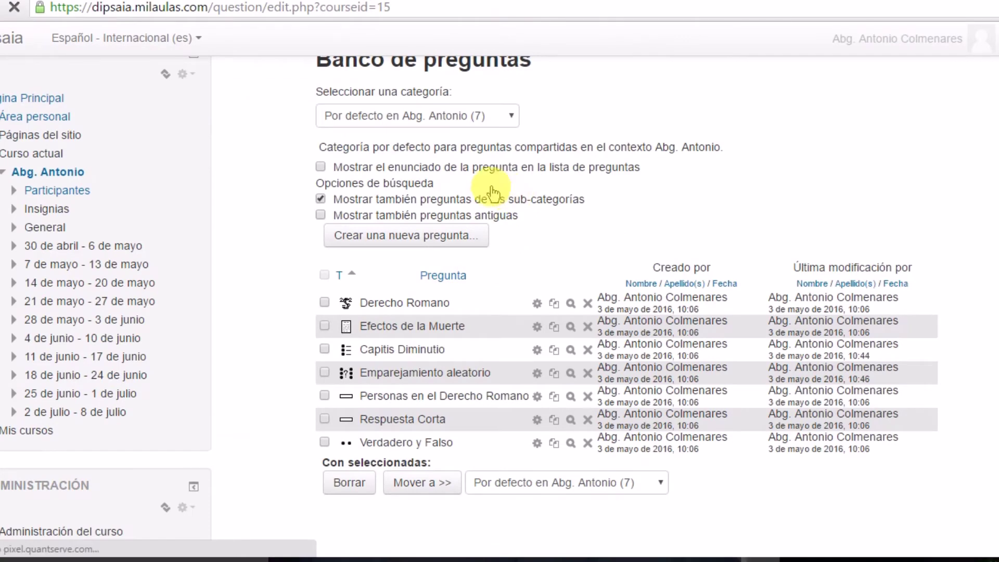
scroll(458, 276, down, 3)
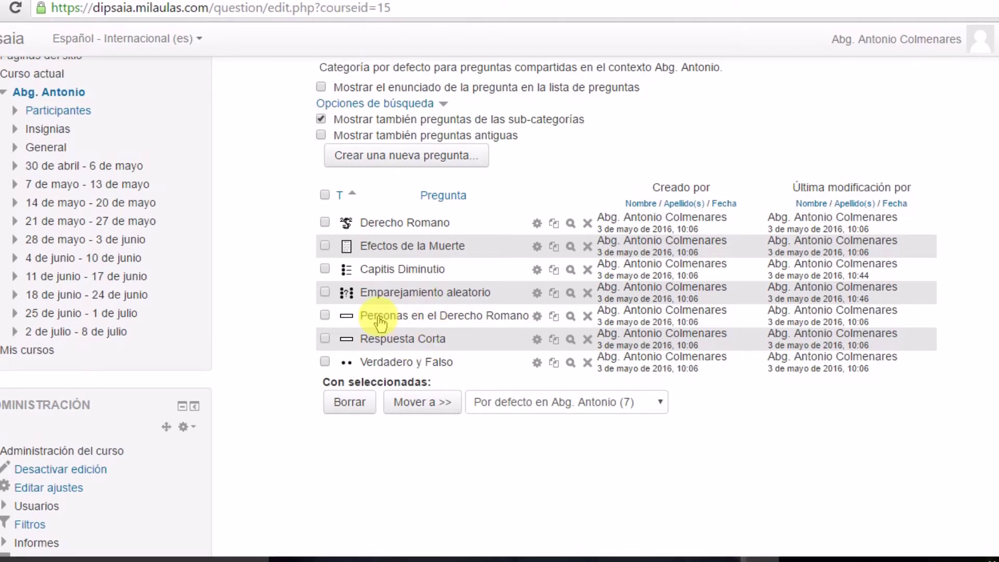
click(537, 317)
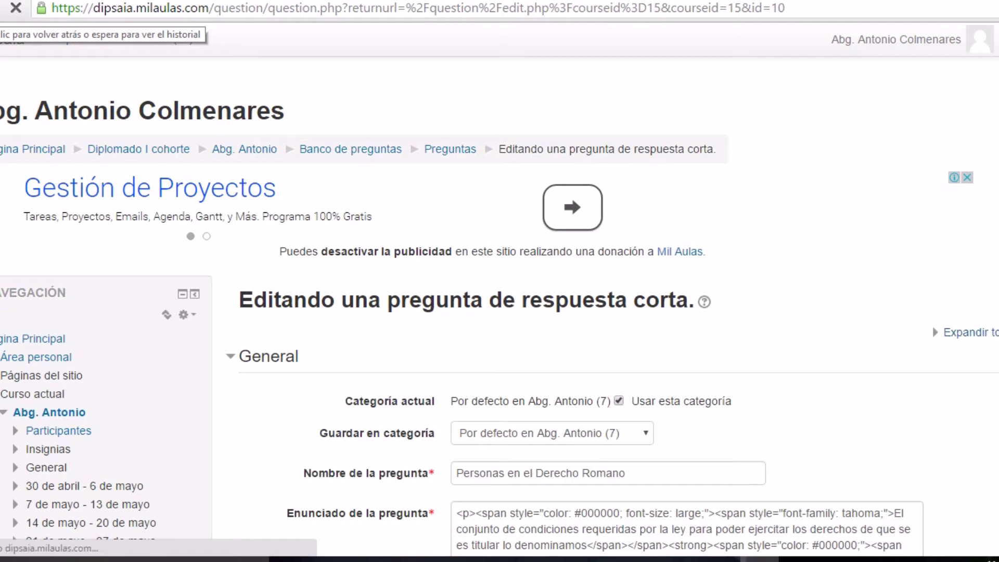
click(1, 9)
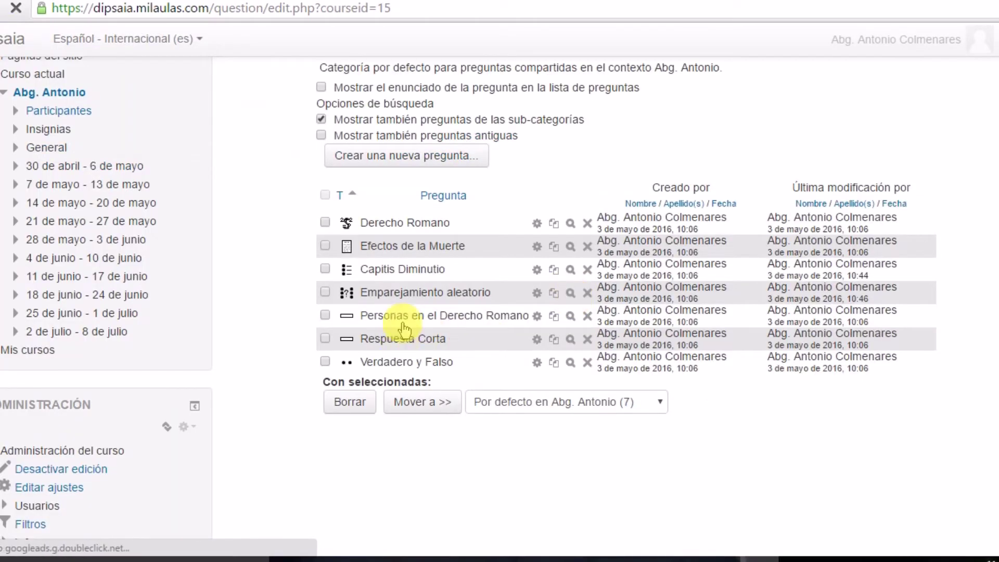
click(415, 156)
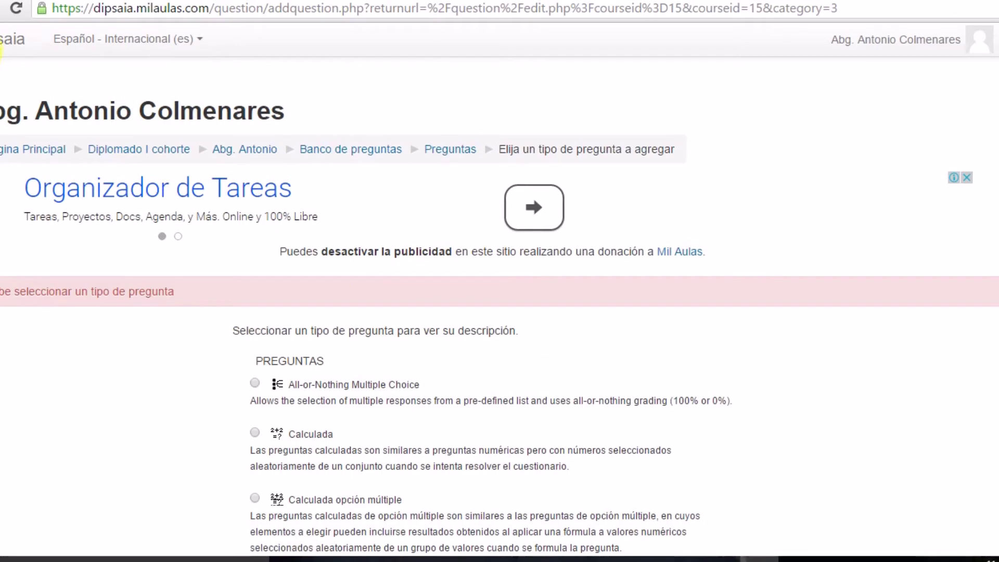
scroll(263, 201, down, 5)
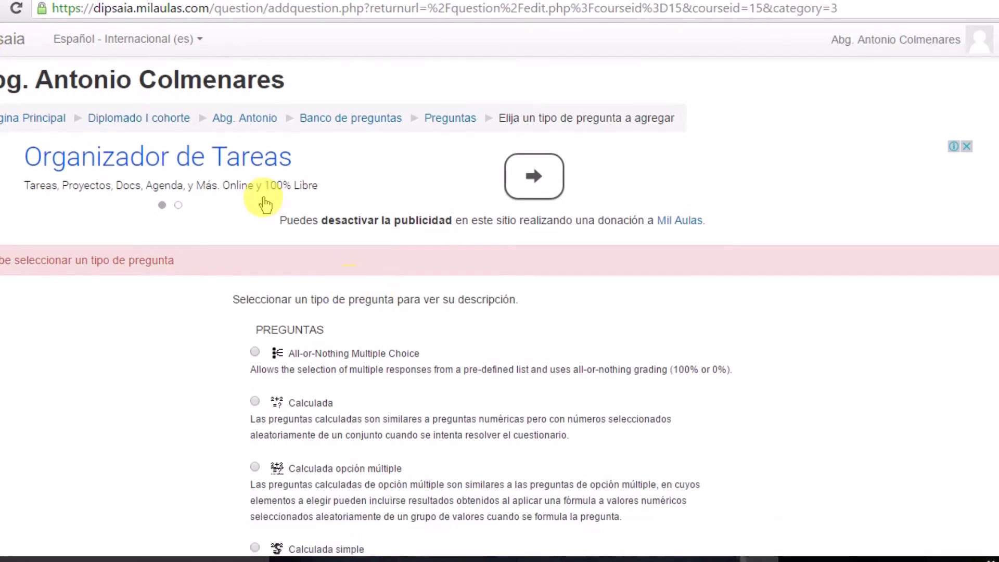
key(alt+Left)
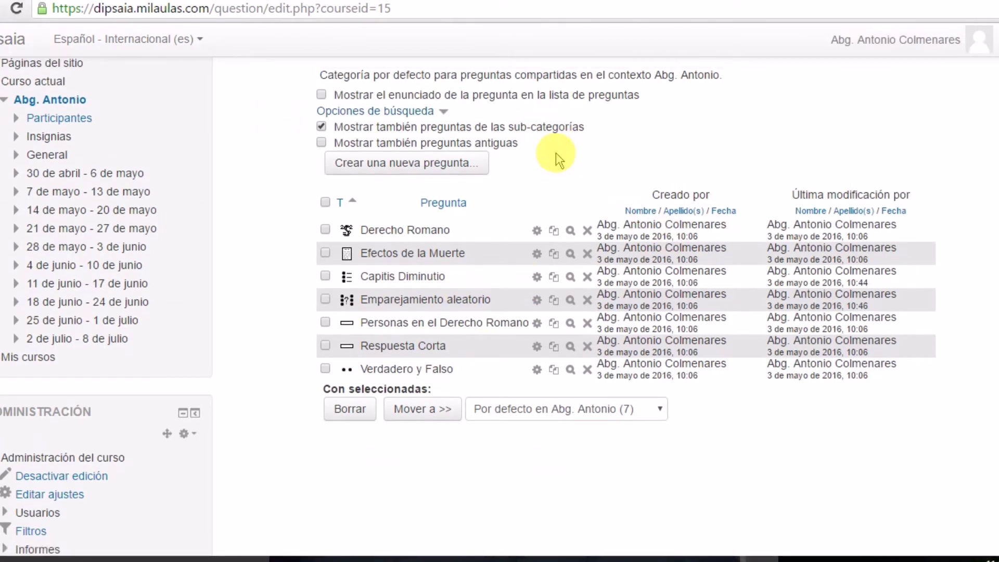
View the description of the Respuesta corta type in the new-question chooser, and close the chooser without adding a question.
scroll(556, 152, up, 2)
click(438, 233)
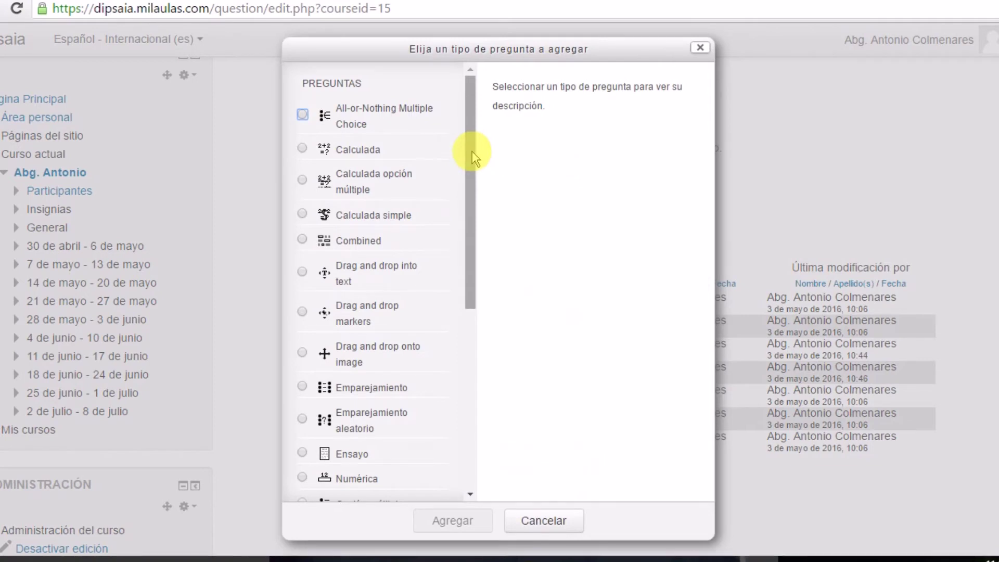
drag(470, 150, 464, 265)
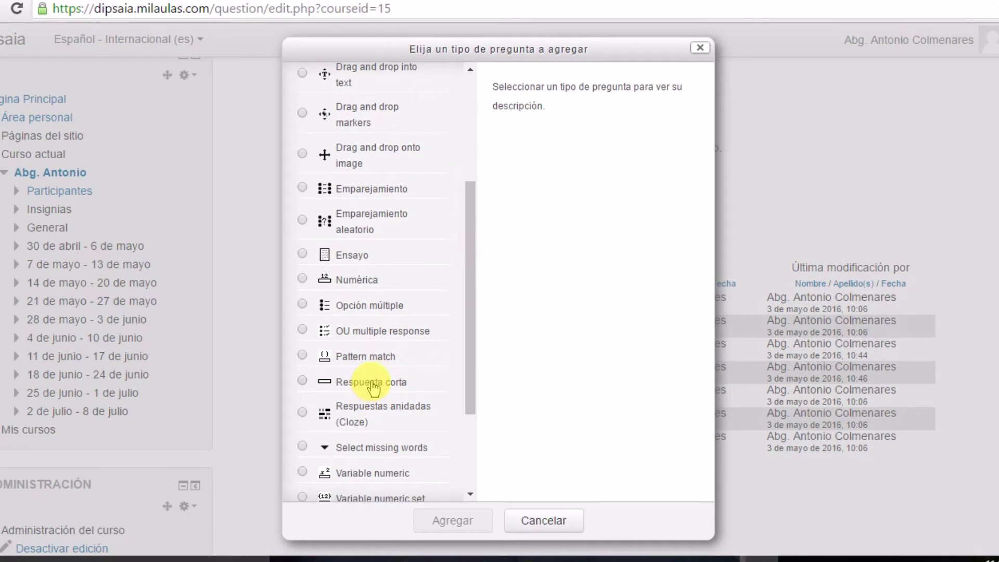
click(373, 384)
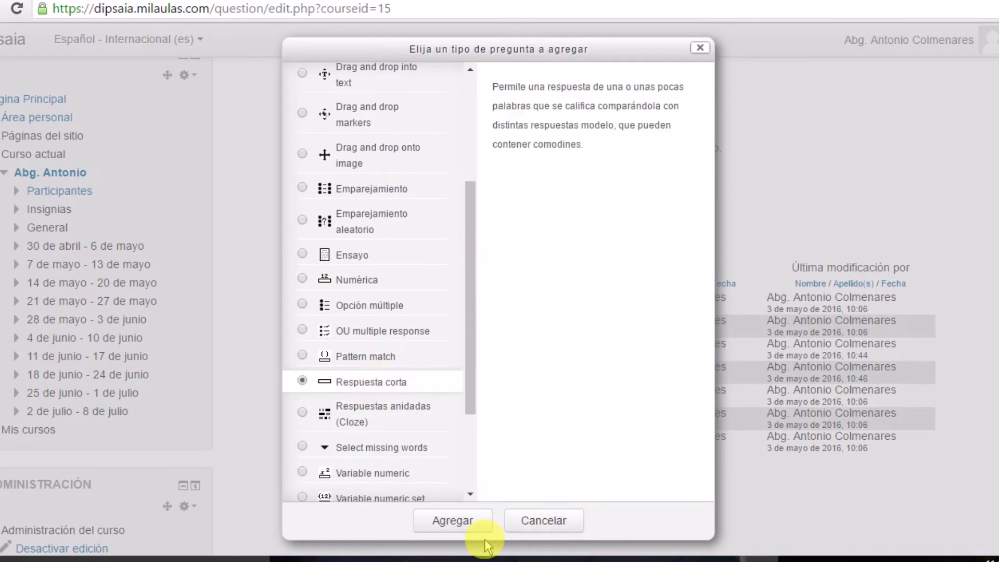
click(699, 49)
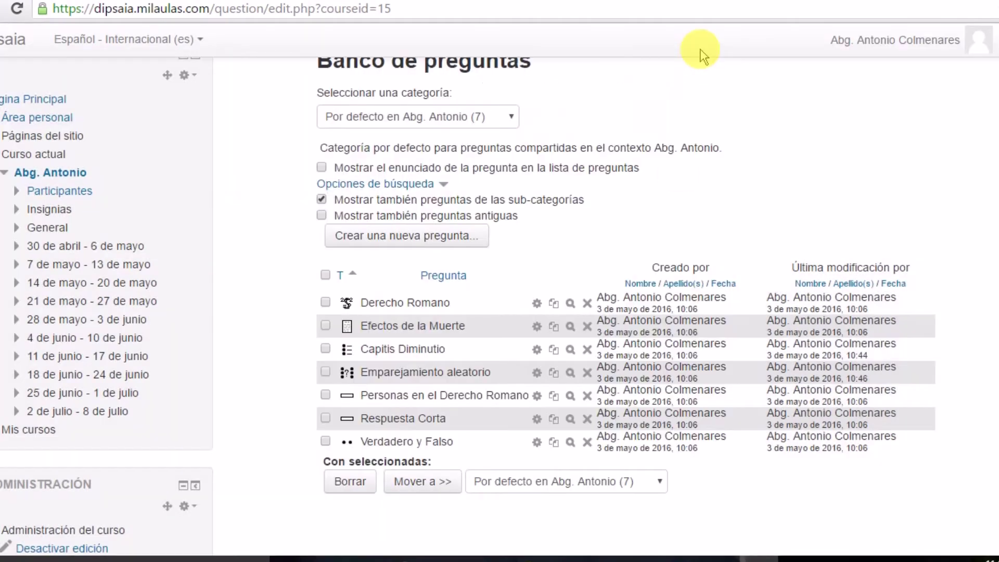
click(544, 396)
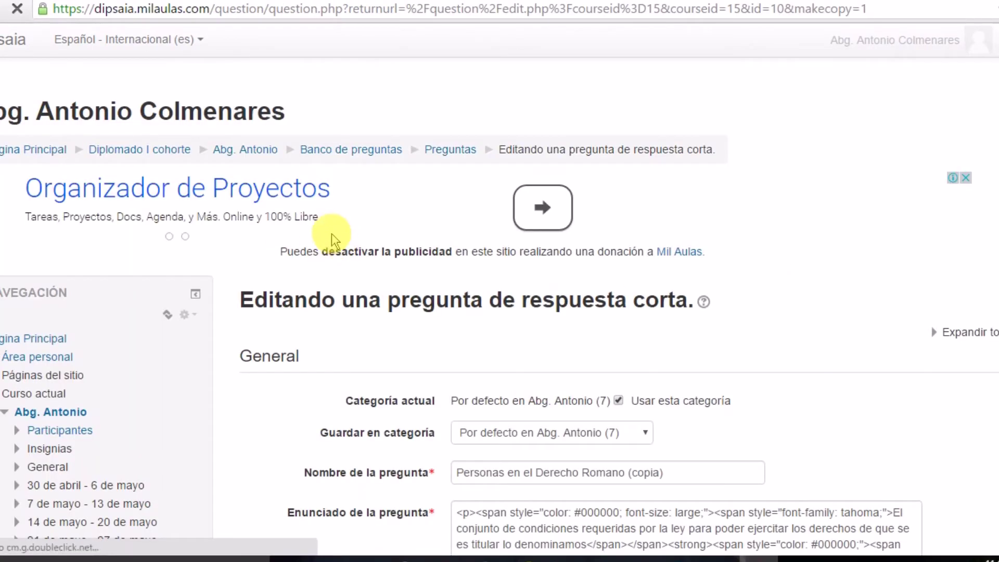
scroll(541, 127, down, 3)
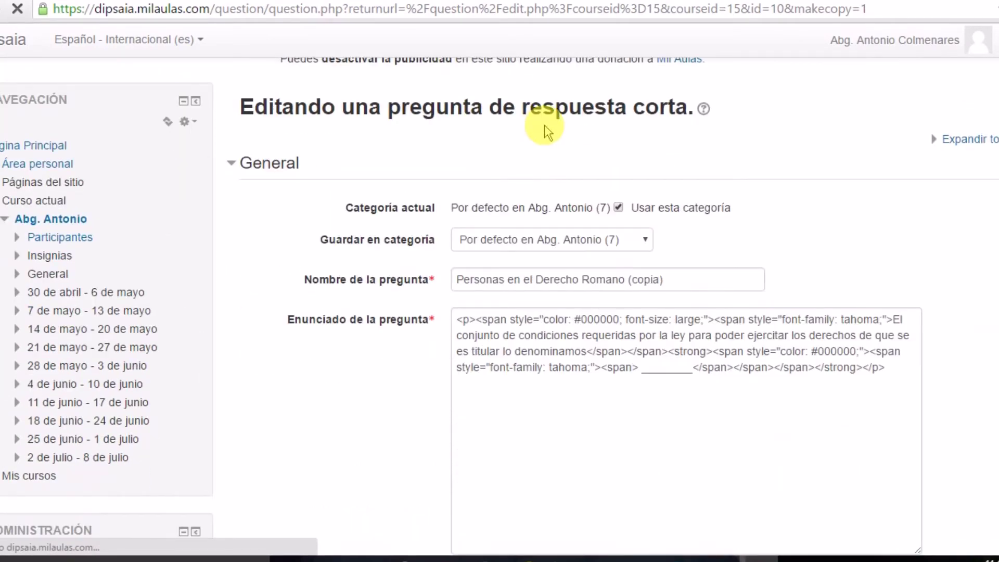
scroll(545, 130, down, 3)
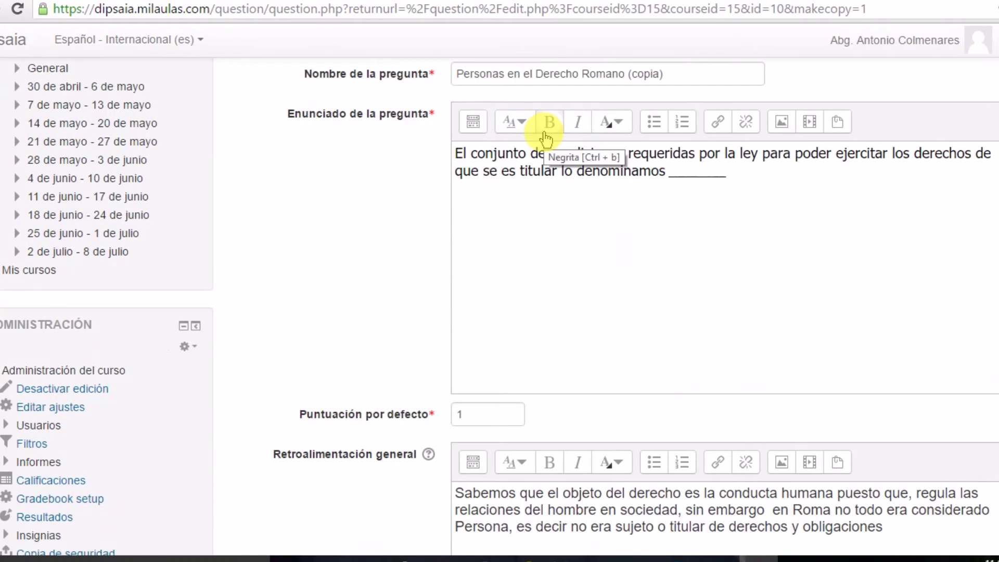
scroll(542, 134, down, 1)
scroll(542, 133, up, 3)
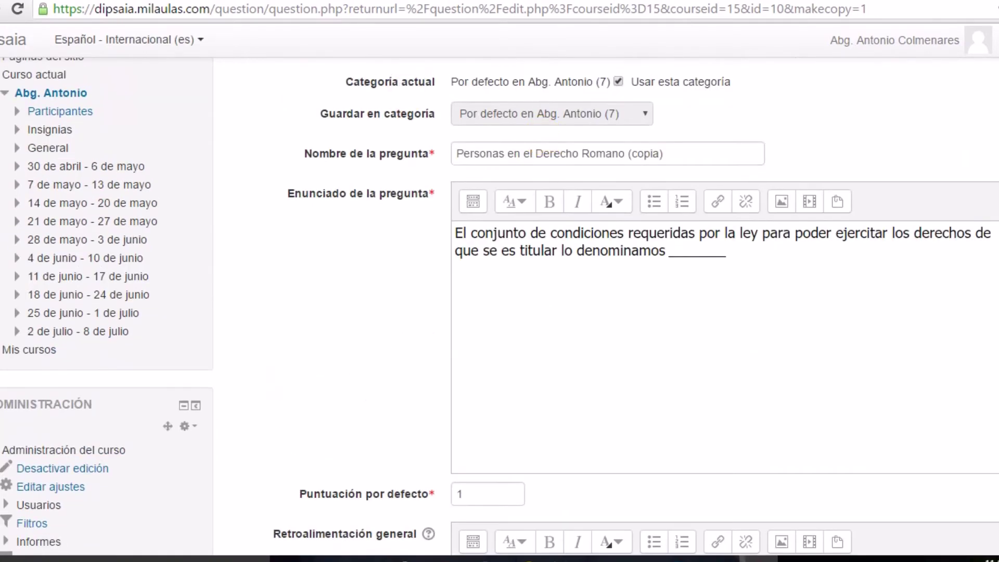
key(alt+Left)
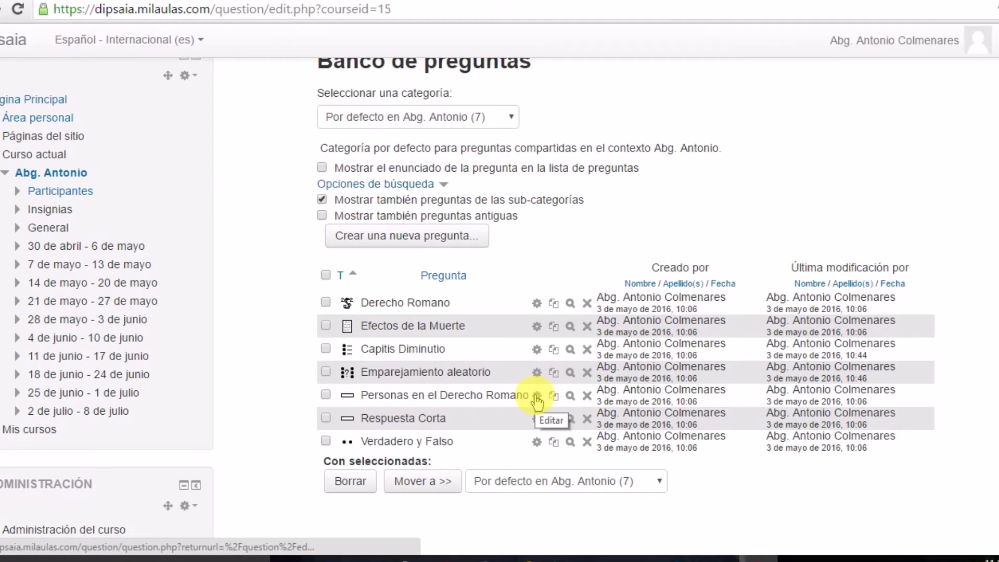
Open the Personas en el Derecho Romano short-answer question for editing and examine its category and name.
click(535, 397)
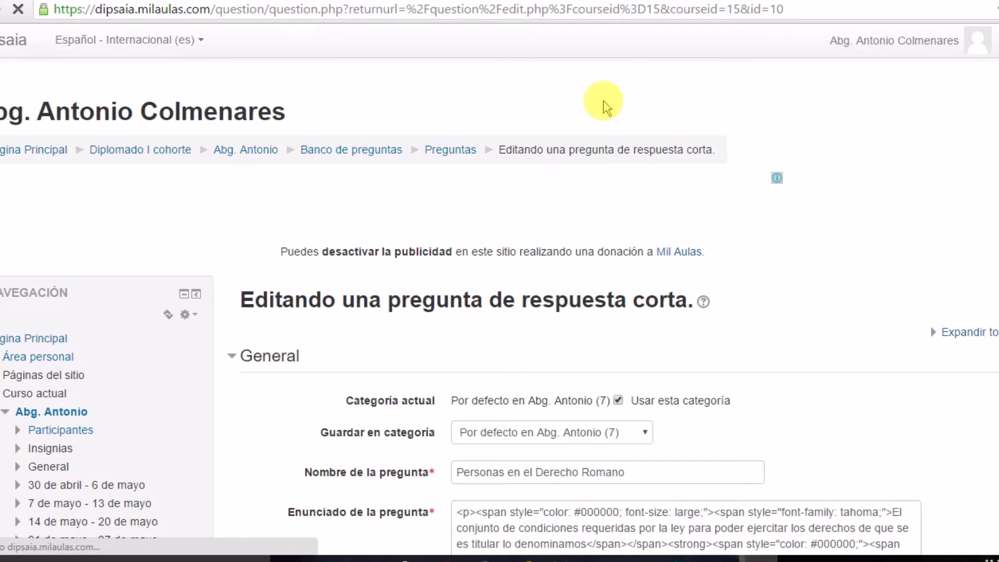
scroll(614, 103, down, 2)
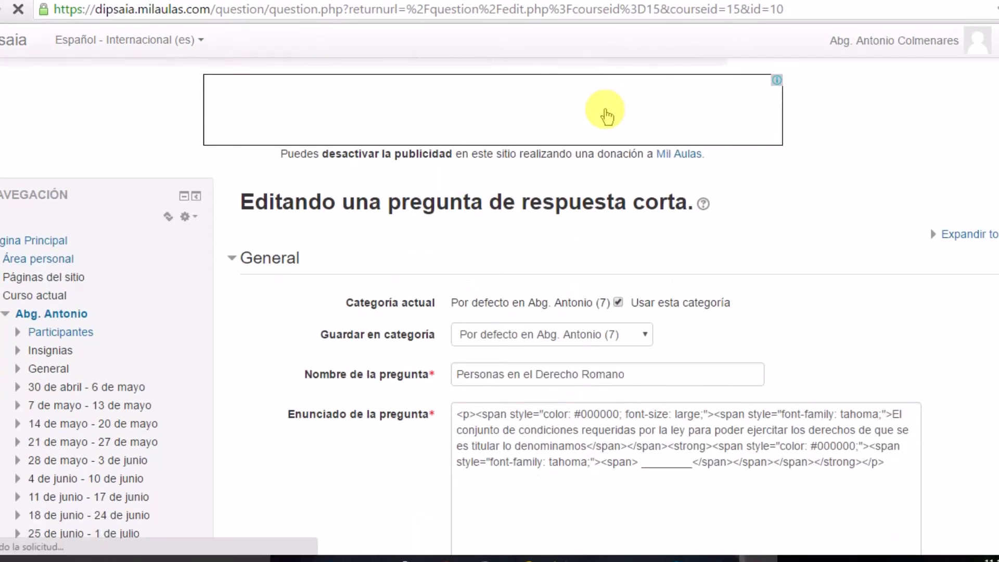
scroll(588, 137, down, 3)
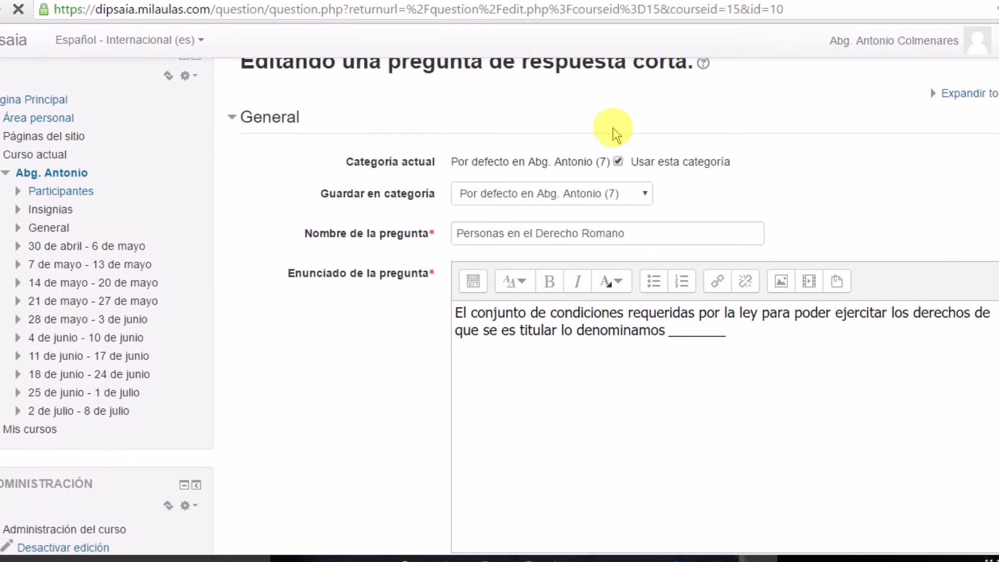
scroll(416, 296, up, 2)
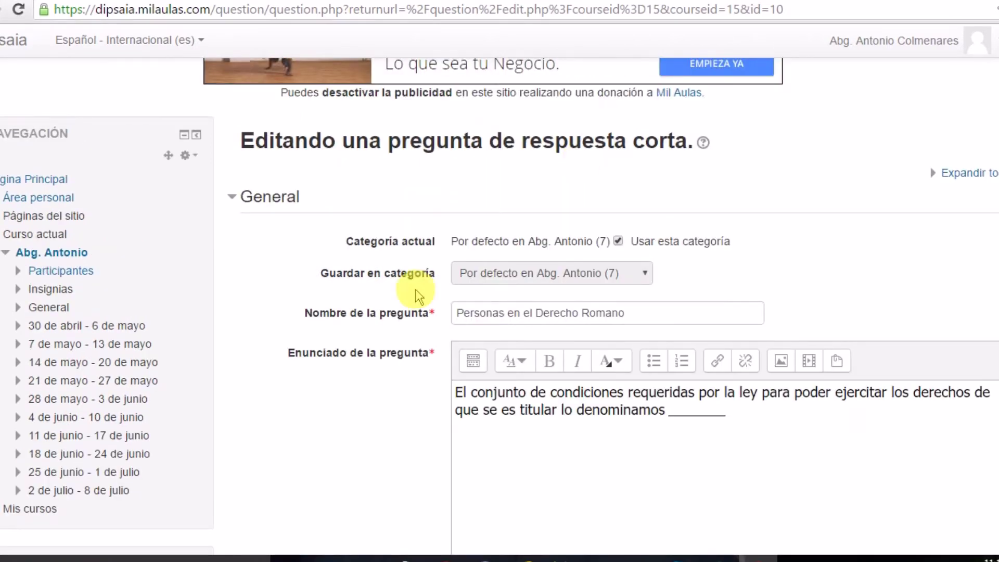
triple_click(455, 312)
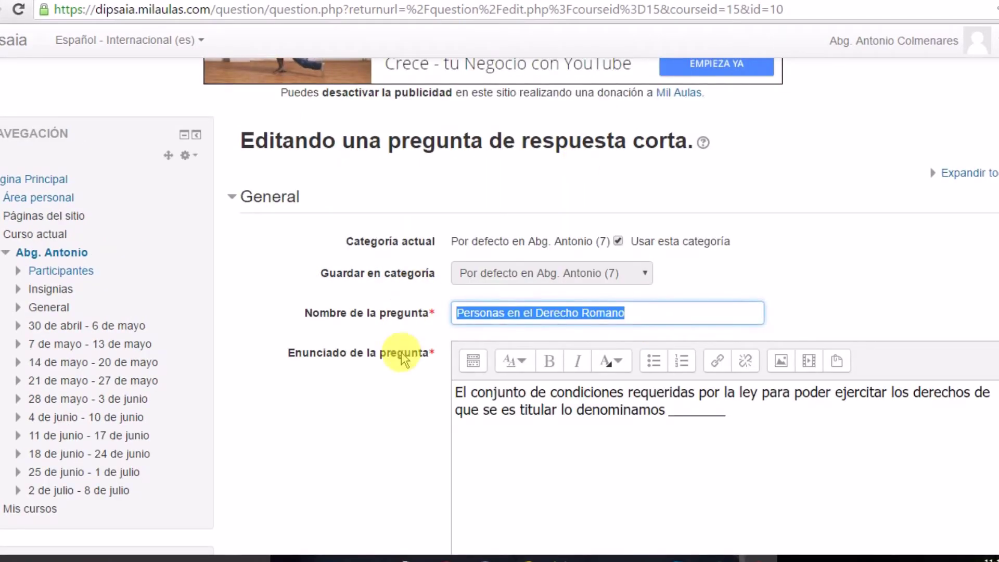
click(664, 312)
Examine the question text, highlighting the blank at the end of the sentence that students have to complete.
scroll(645, 292, down, 2)
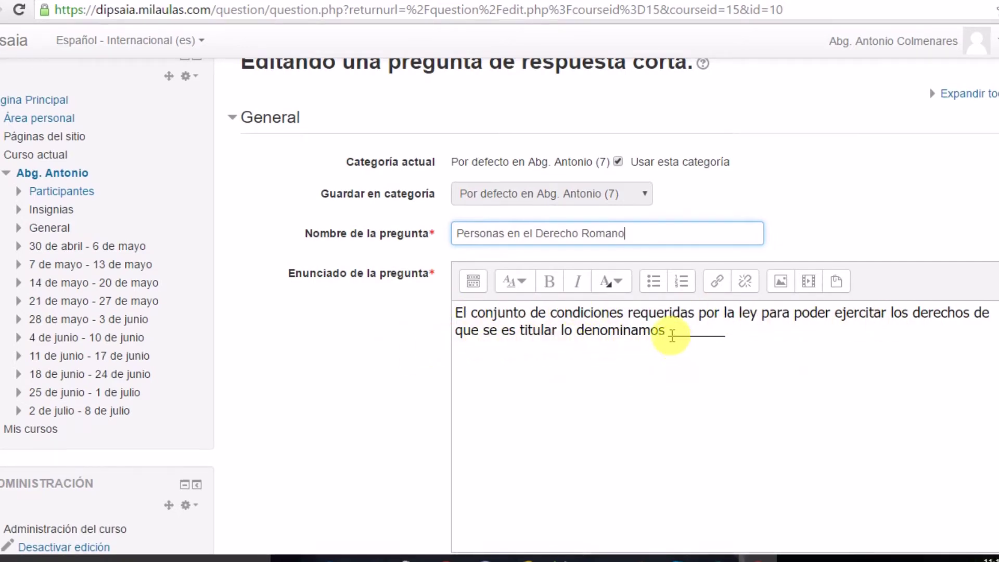
drag(669, 333, 725, 331)
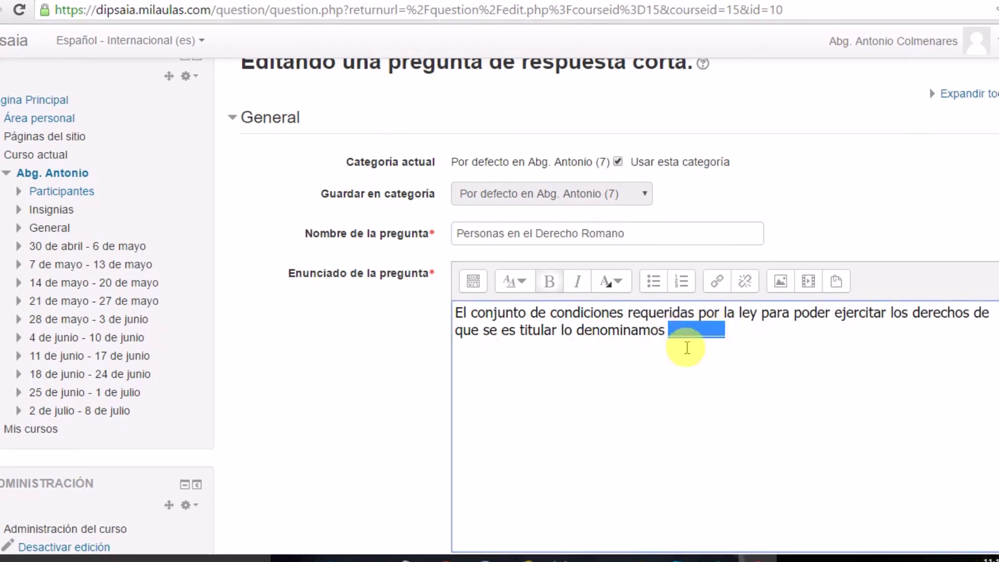
click(731, 335)
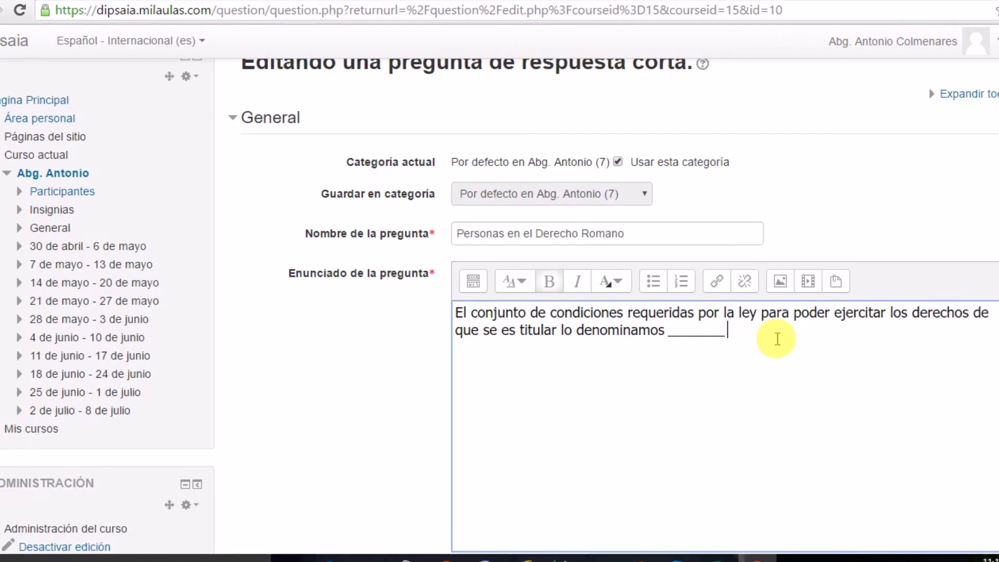
drag(669, 337, 725, 333)
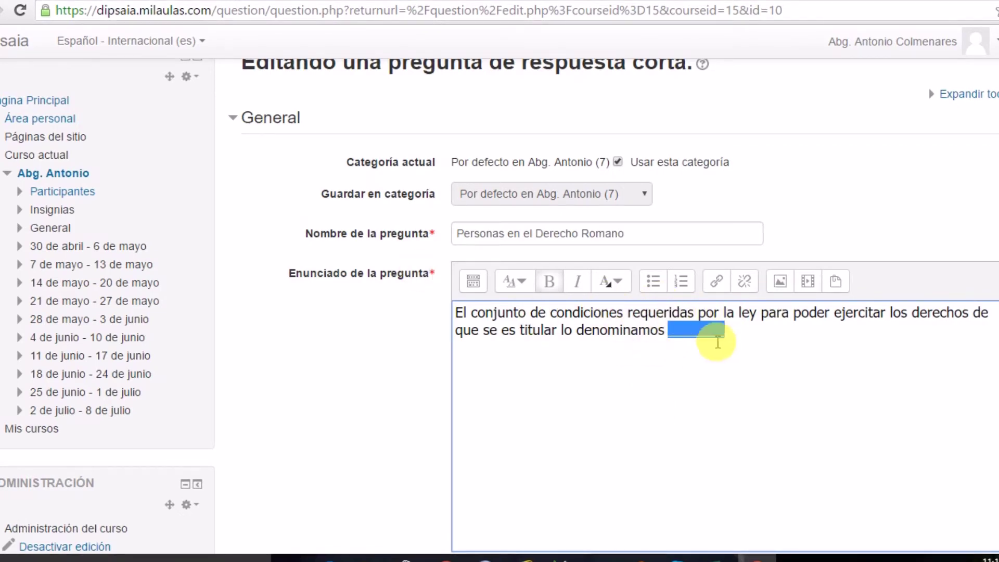
click(728, 332)
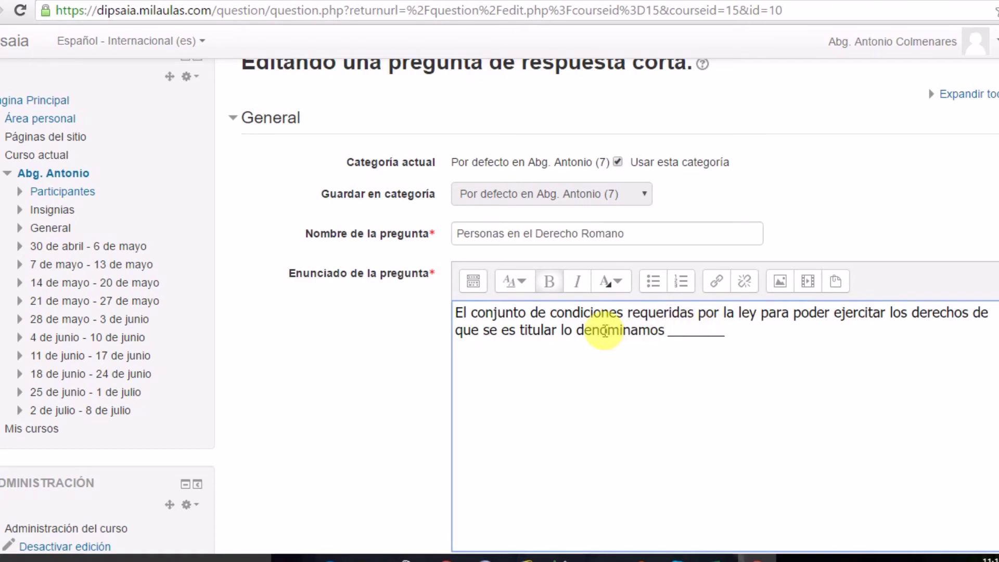
Examine the default mark, general feedback, case-sensitivity setting and the listed answers of the short-answer question.
scroll(595, 307, down, 3)
scroll(593, 296, down, 3)
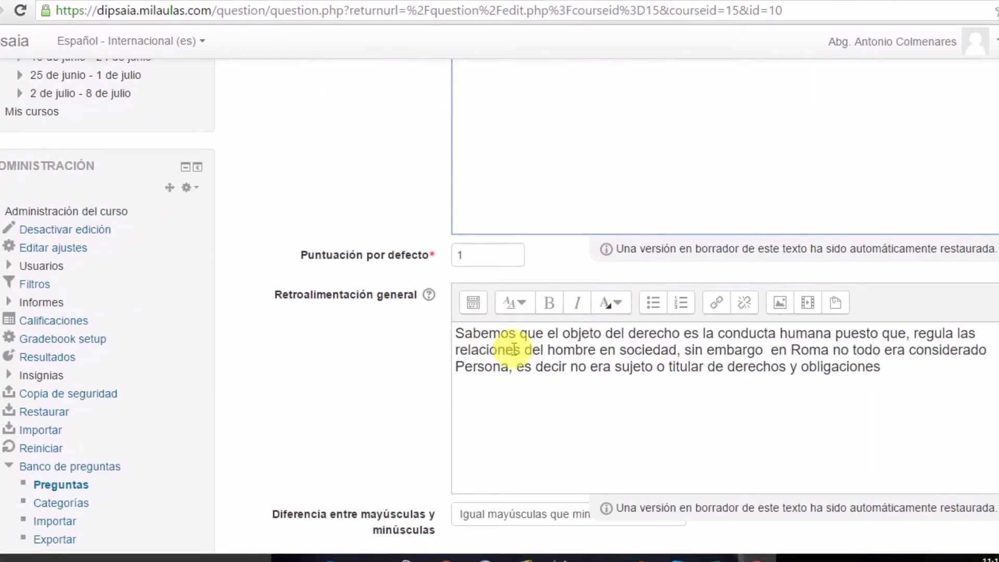
scroll(511, 252, down, 3)
scroll(509, 252, down, 3)
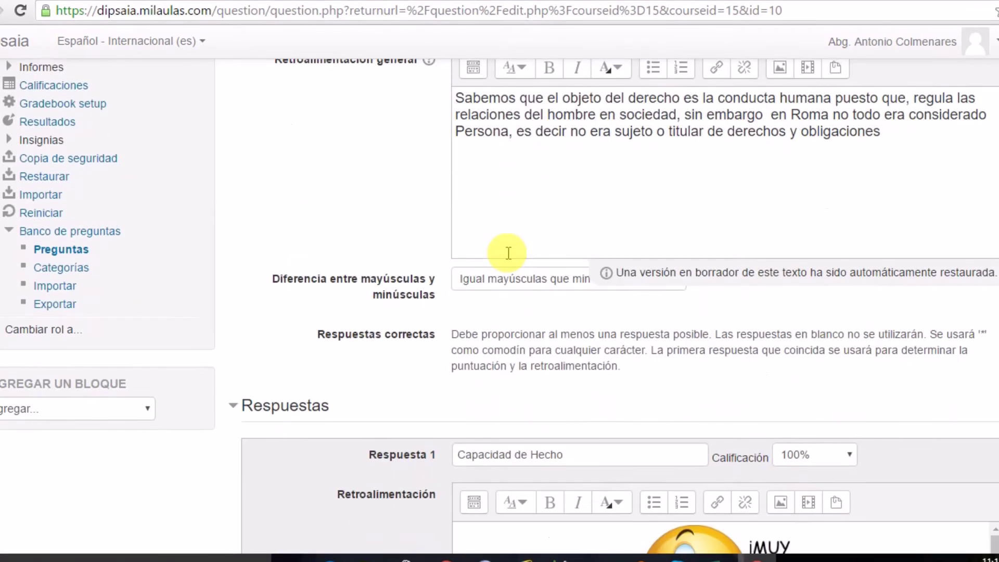
scroll(507, 247, down, 1)
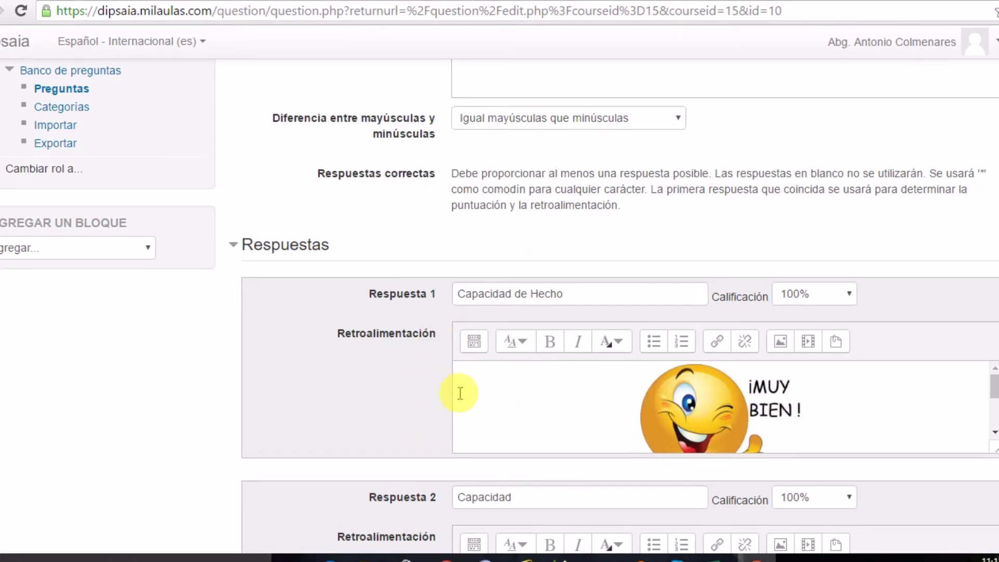
scroll(817, 353, down, 3)
scroll(842, 363, down, 3)
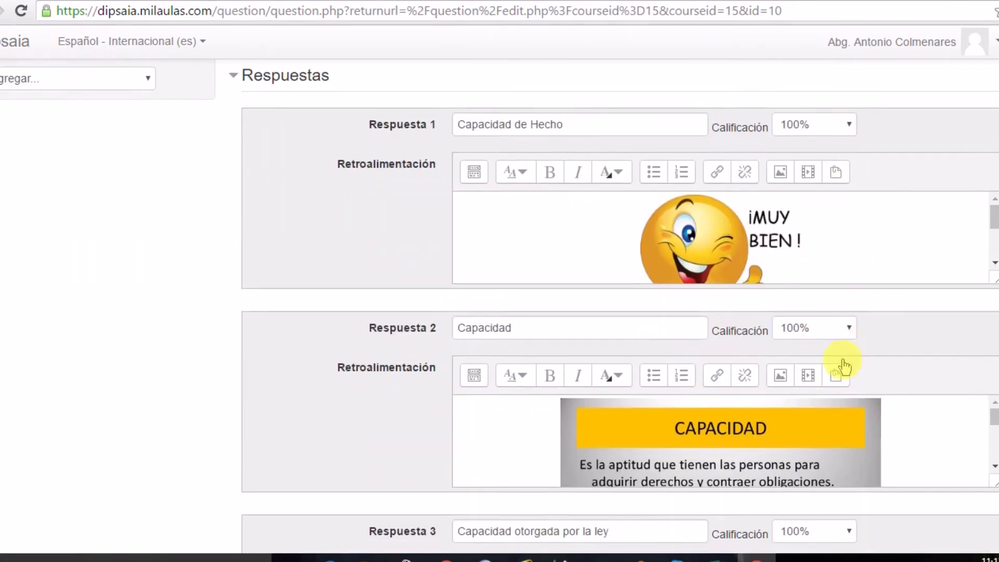
Check the grade options of Respuesta 1, Respuesta 2 and Respuesta 3, keeping each at 100%.
scroll(832, 234, up, 3)
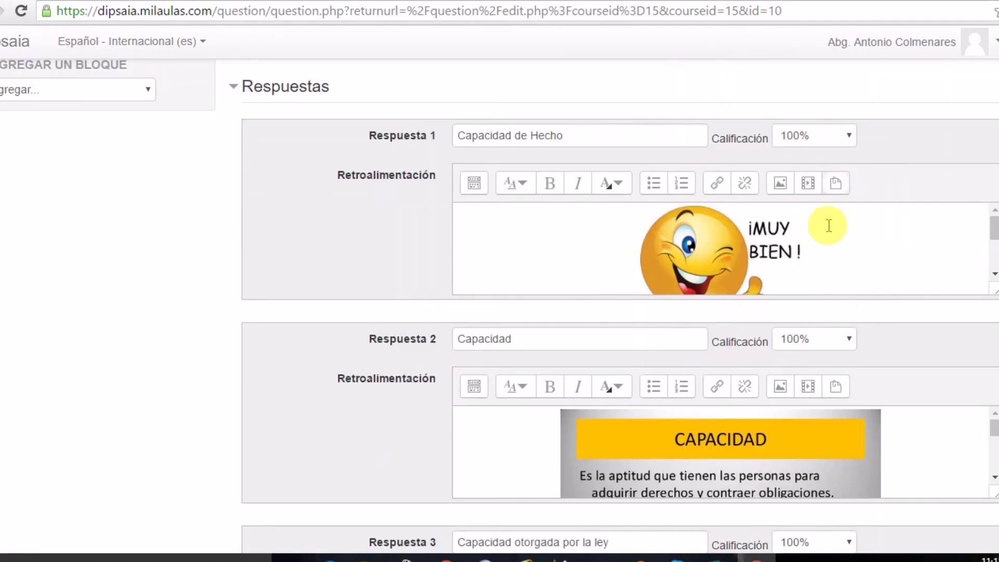
click(848, 137)
click(848, 136)
click(845, 338)
click(845, 339)
scroll(836, 377, down, 1)
scroll(836, 377, down, 2)
click(848, 471)
click(848, 471)
scroll(591, 270, up, 3)
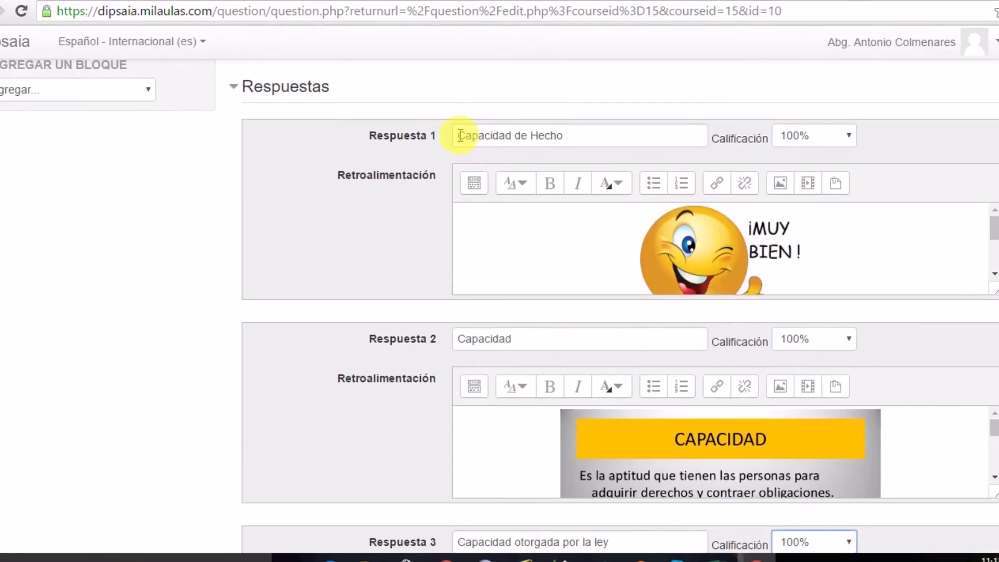
Examine the feedback of Respuesta 1 and compare the wording of the three accepted answers.
scroll(489, 286, down, 2)
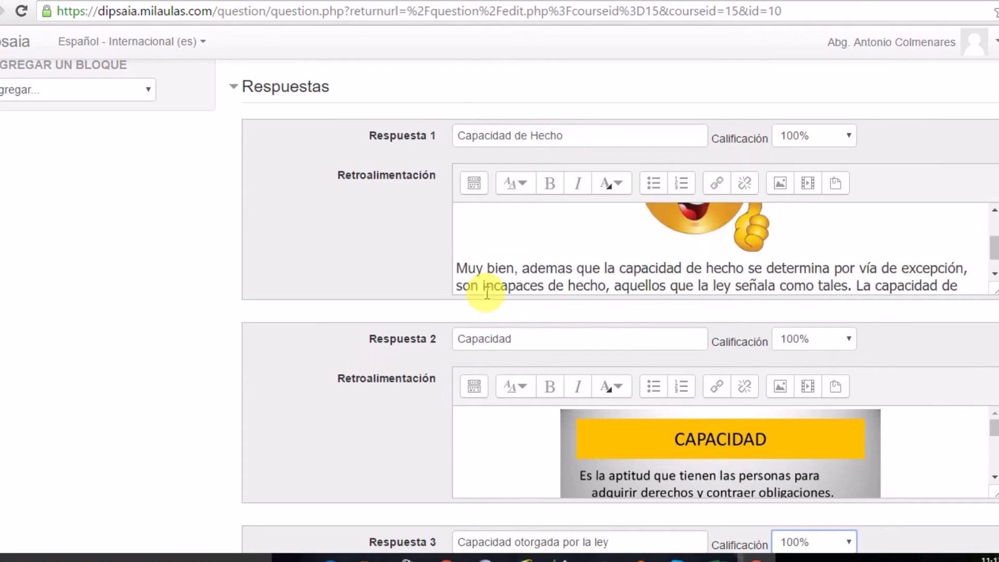
scroll(520, 333, down, 5)
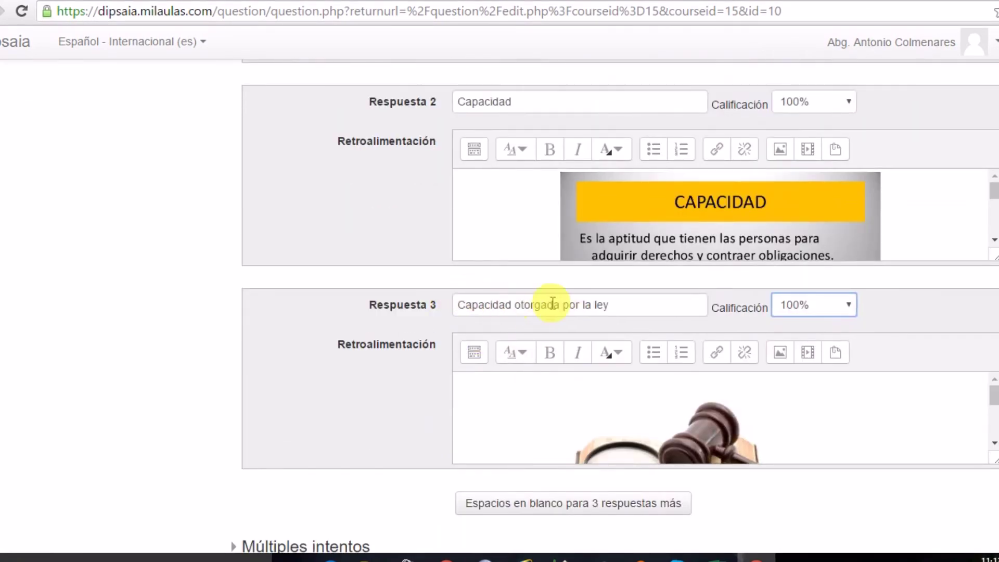
scroll(610, 310, up, 5)
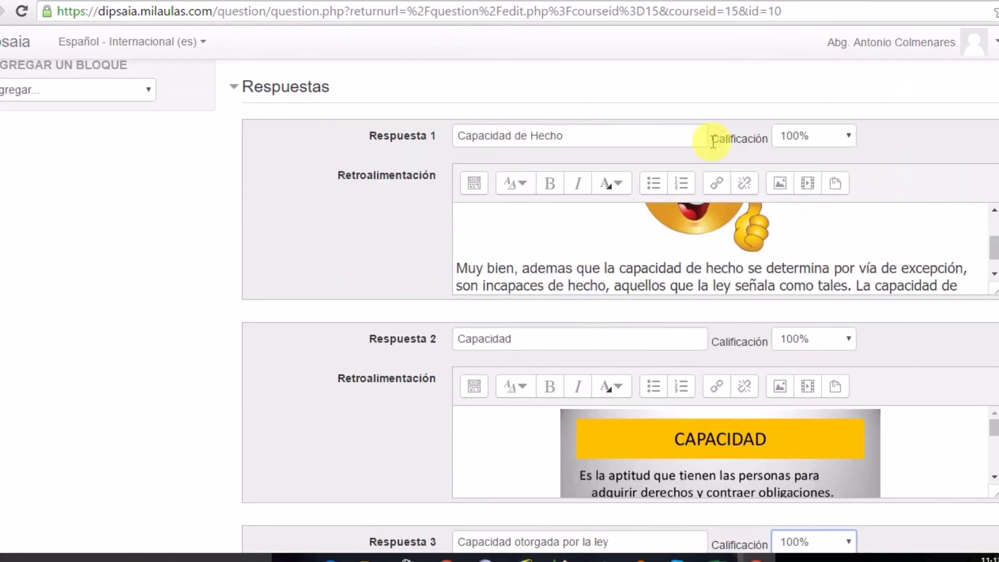
scroll(793, 317, down, 2)
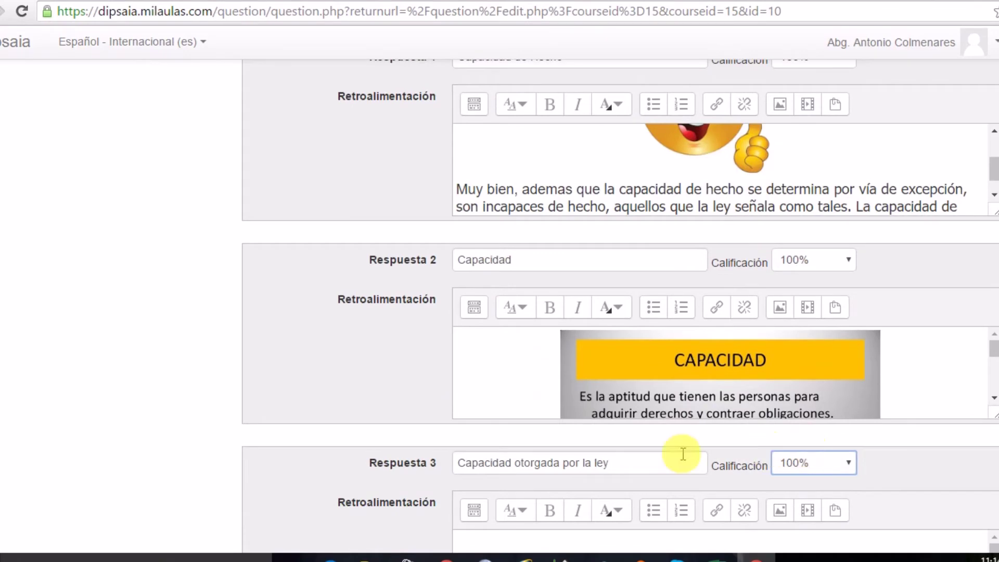
scroll(526, 172, up, 5)
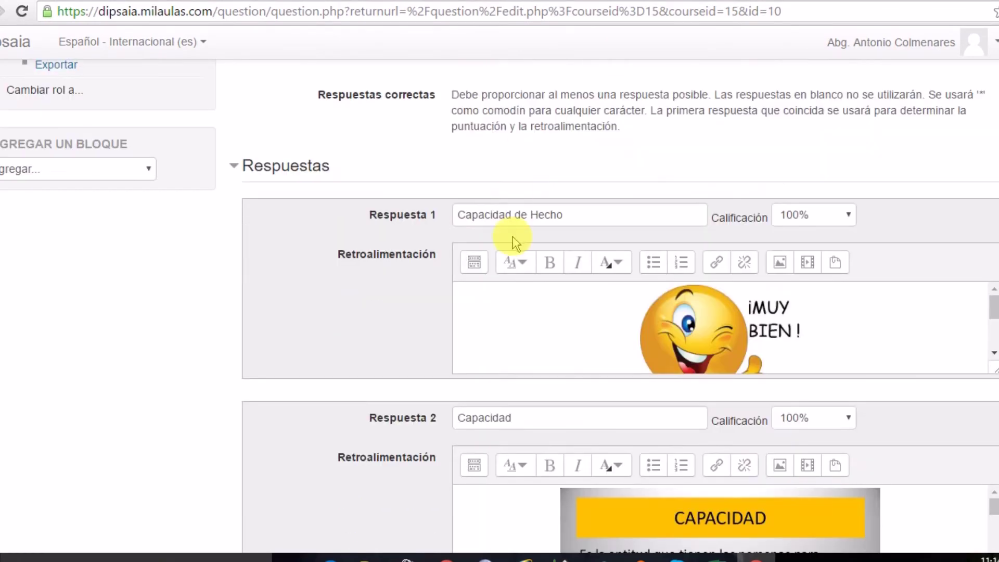
Enlarge the feedback editor of Respuesta 1 to show its full image and text.
scroll(512, 236, down, 6)
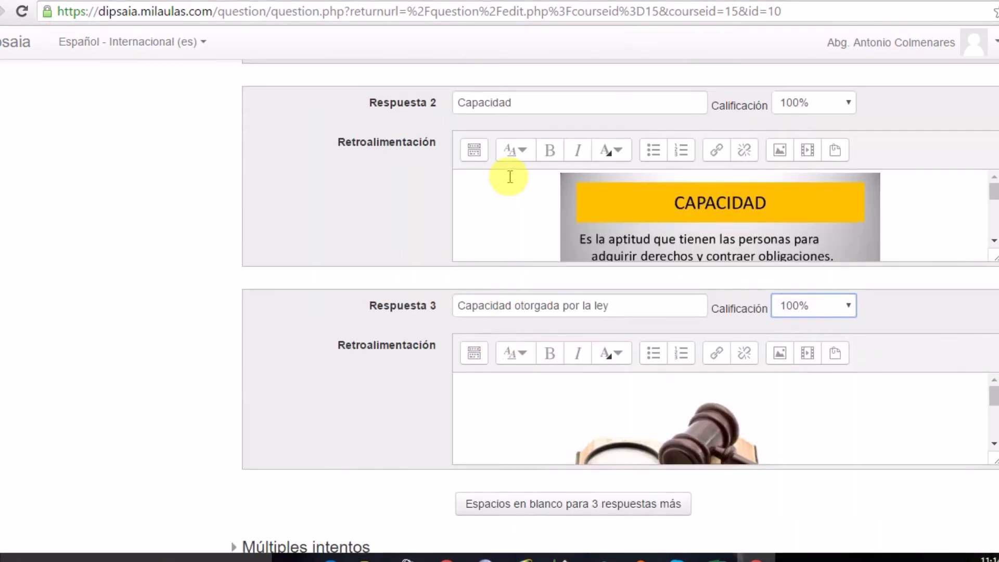
scroll(508, 179, up, 8)
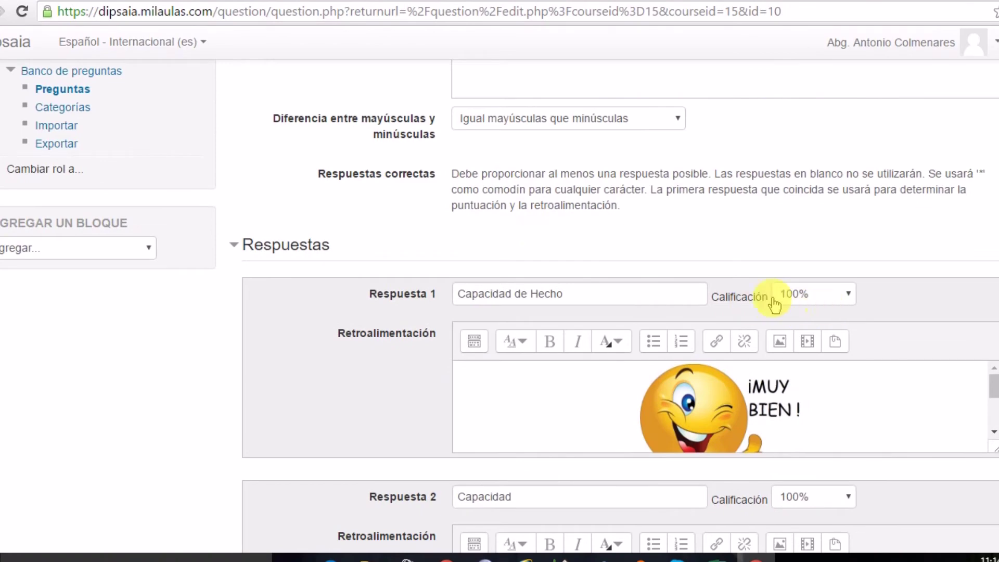
scroll(742, 323, down, 2)
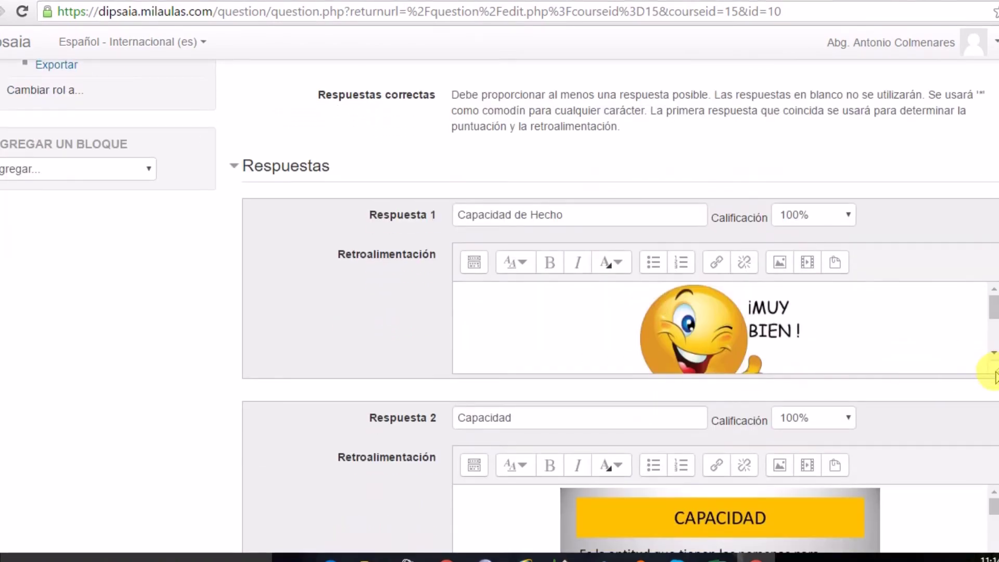
drag(994, 391, 995, 497)
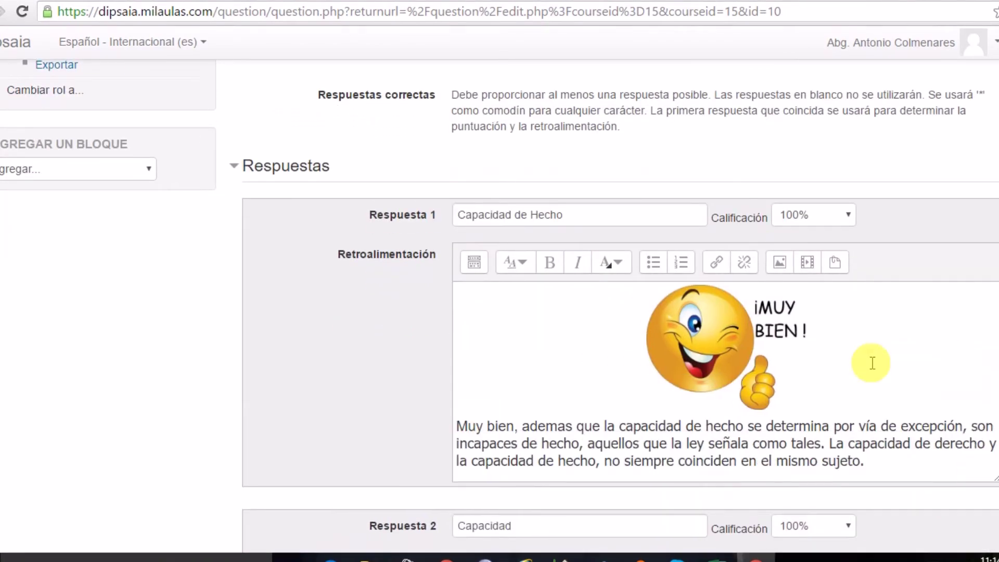
Examine the feedback given for Respuesta 2 and Respuesta 3 and compare it with that of Respuesta 1.
scroll(820, 314, down, 1)
scroll(819, 314, down, 7)
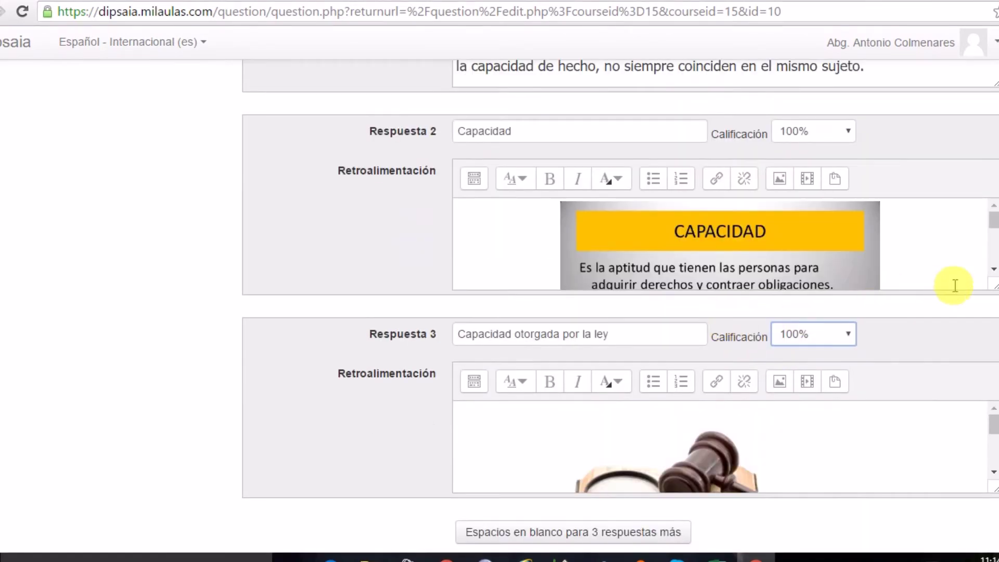
scroll(631, 226, down, 3)
scroll(436, 182, down, 2)
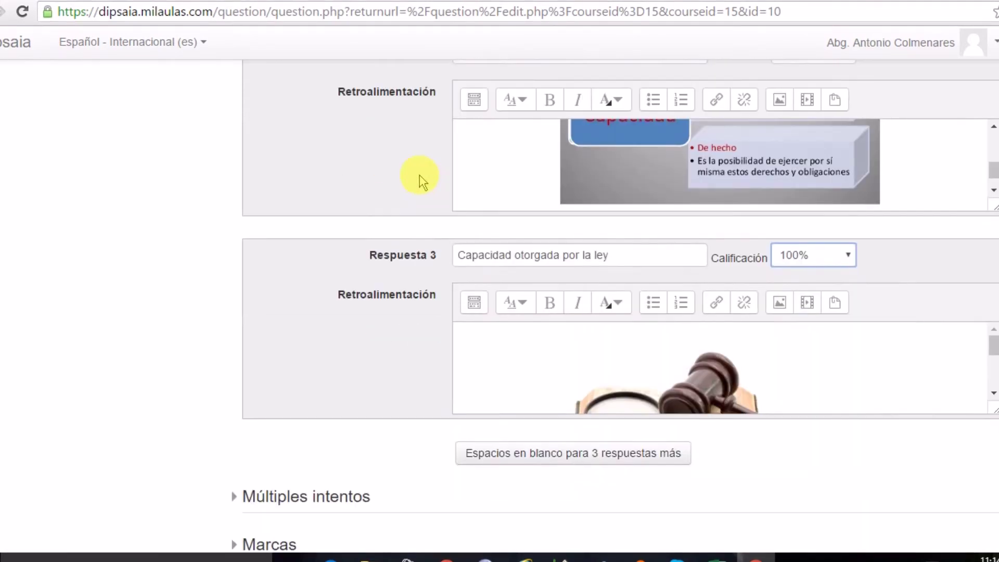
scroll(419, 175, up, 3)
scroll(421, 163, up, 5)
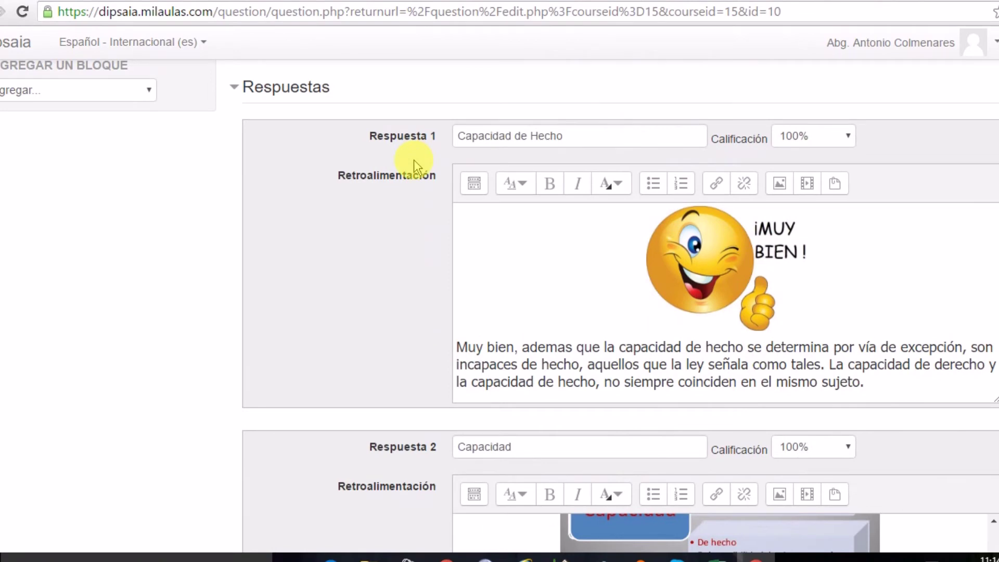
scroll(414, 160, up, 2)
scroll(416, 178, down, 9)
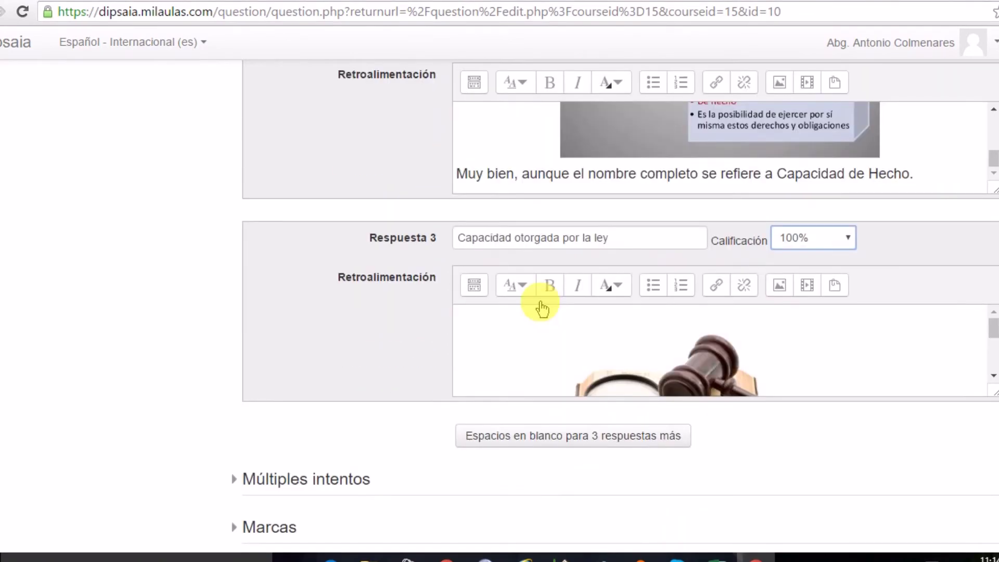
scroll(541, 309, down, 10)
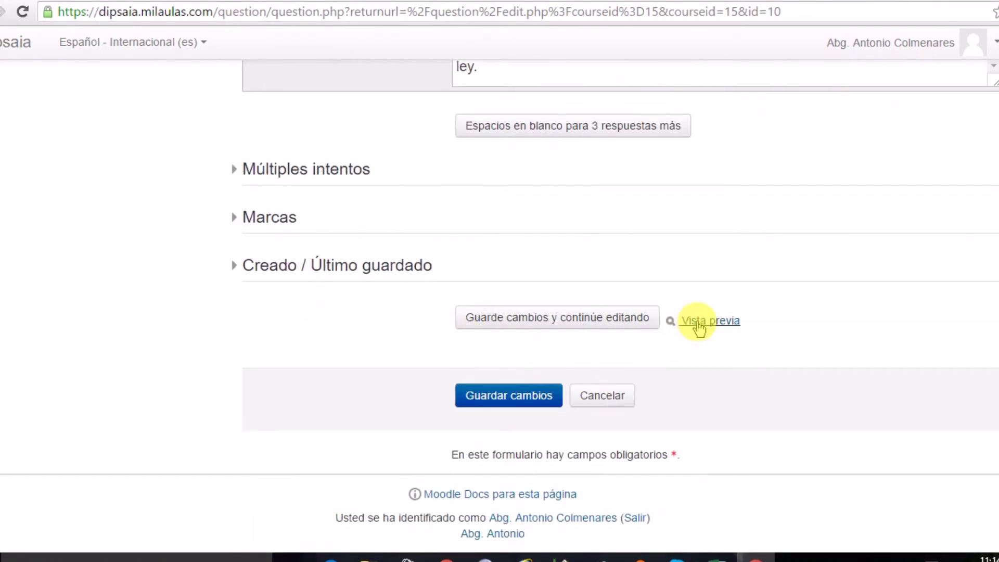
Preview the short-answer question, answer it with "capacidad", and submit and finish the attempt.
click(697, 321)
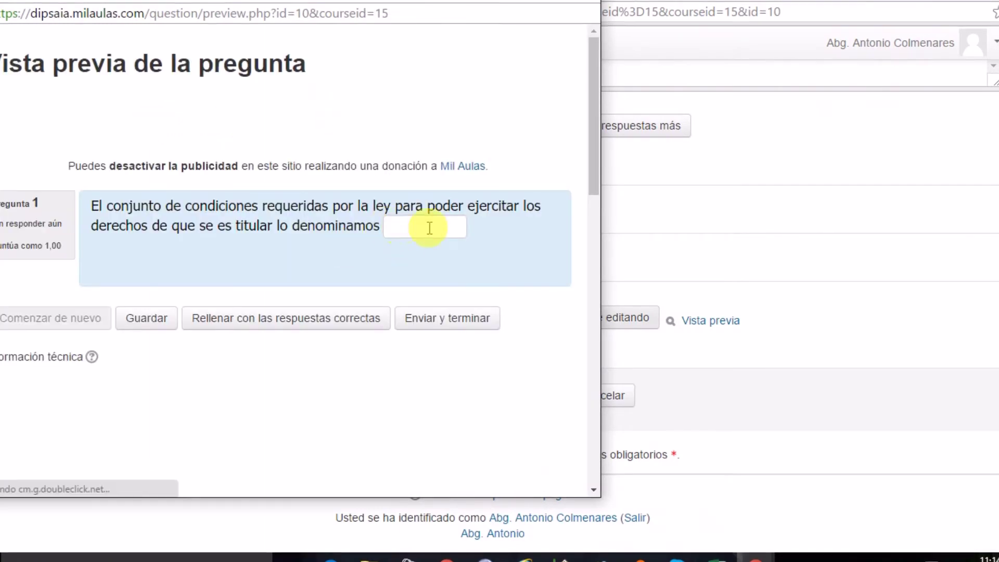
click(398, 233)
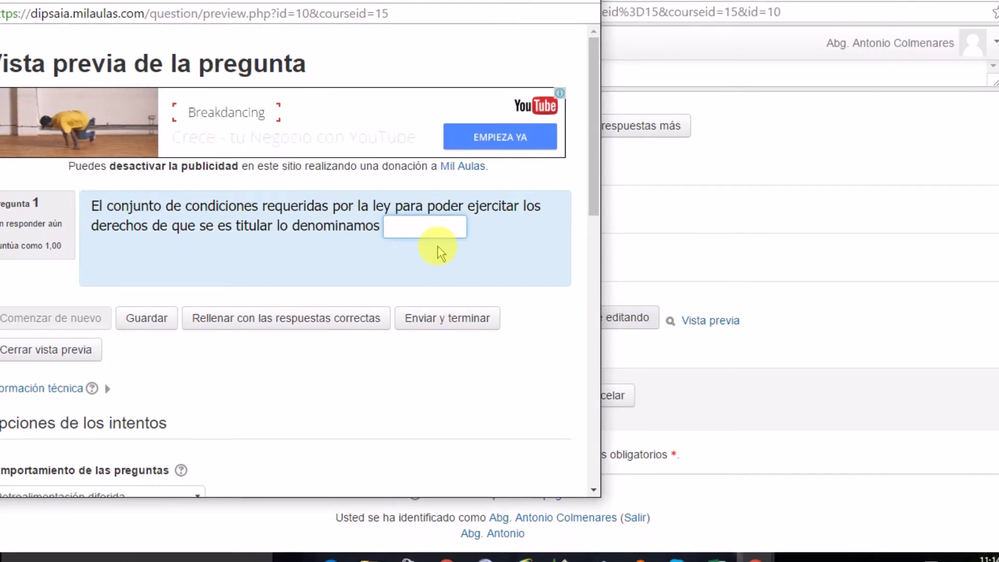
text(capacidad)
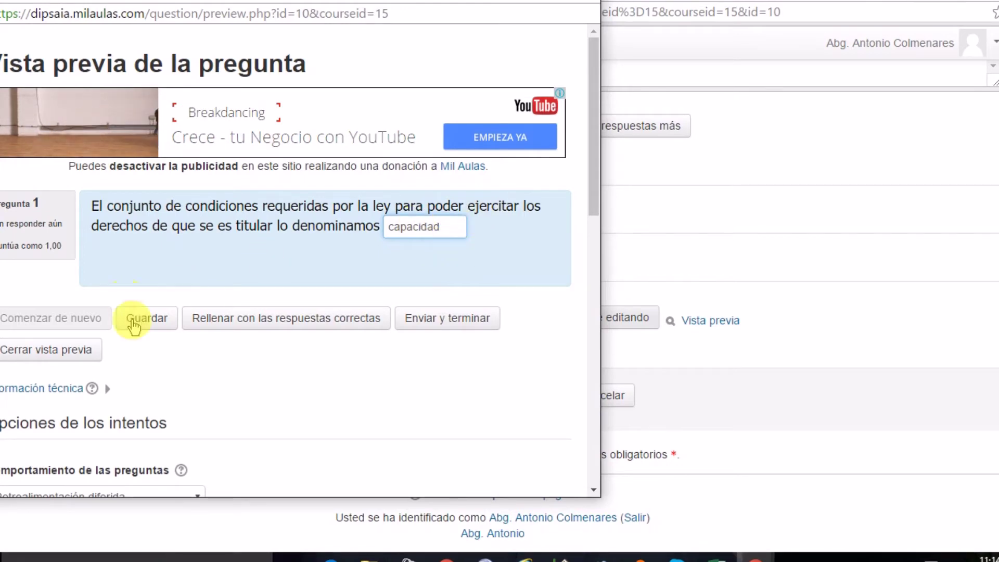
click(445, 319)
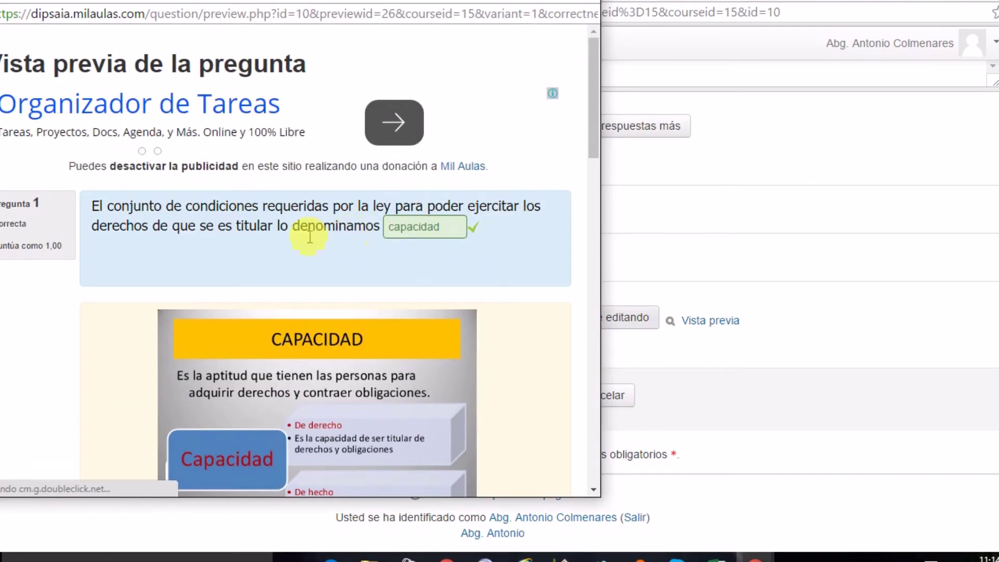
Read the answer's feedback and the listed correct answer in the preview, and close the preview.
scroll(380, 241, down, 3)
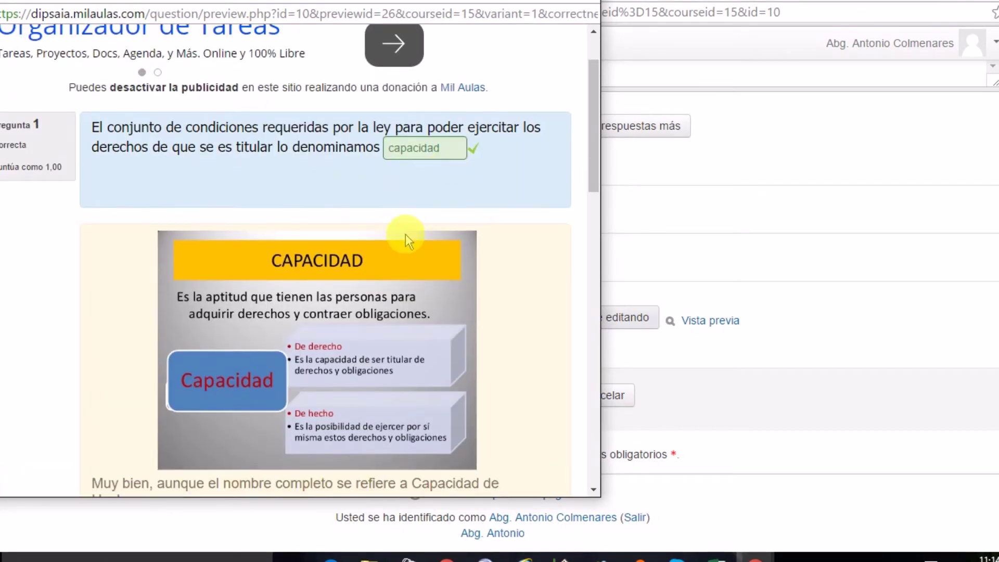
scroll(290, 283, down, 6)
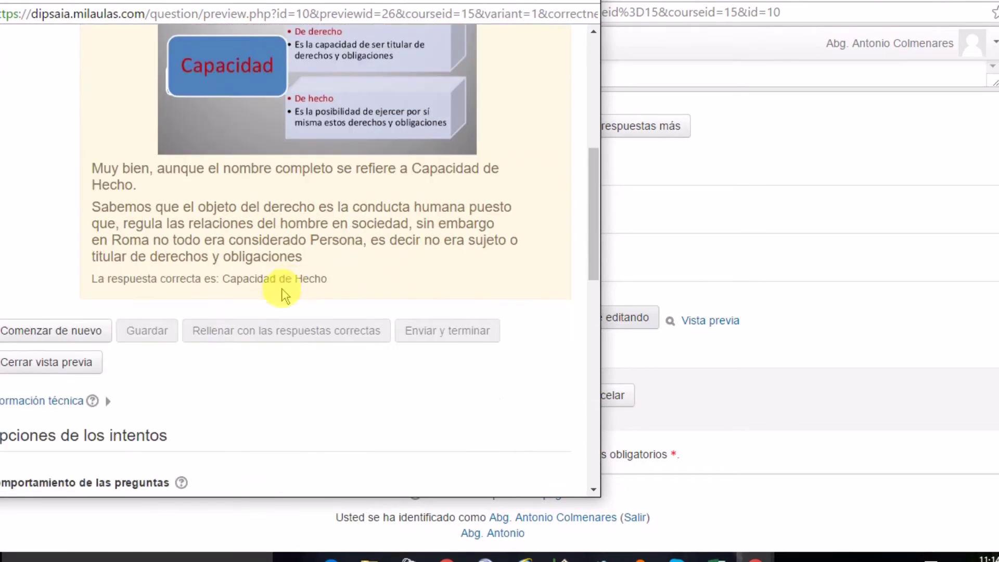
click(76, 360)
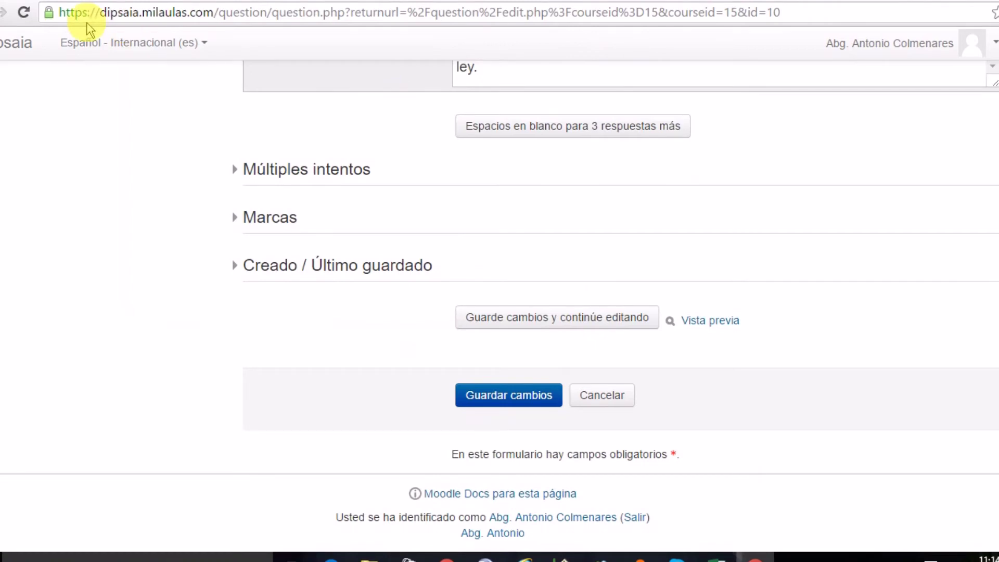
Leave the form without saving changes, open the Respuesta Corta question for editing and examine its question text.
click(2, 12)
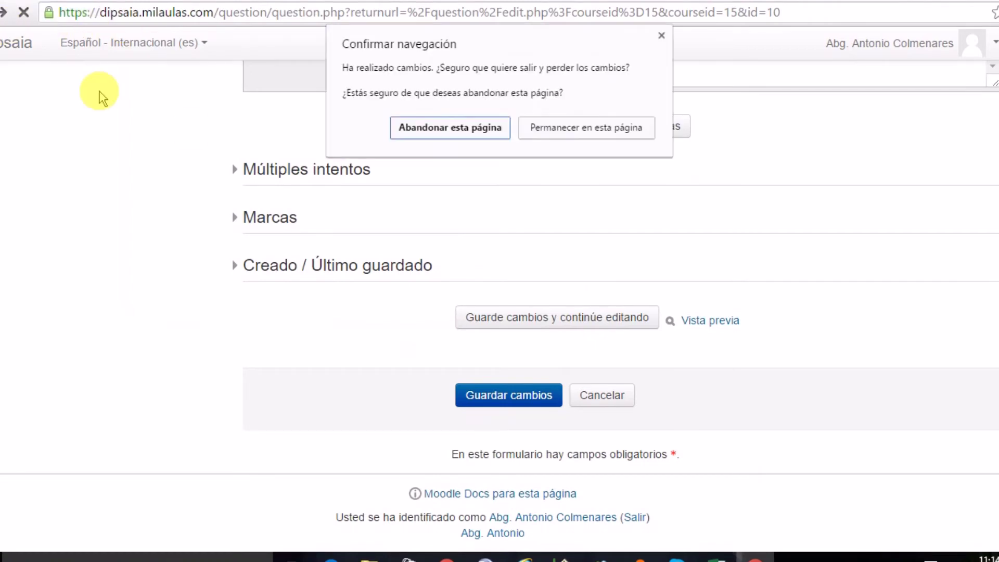
click(464, 133)
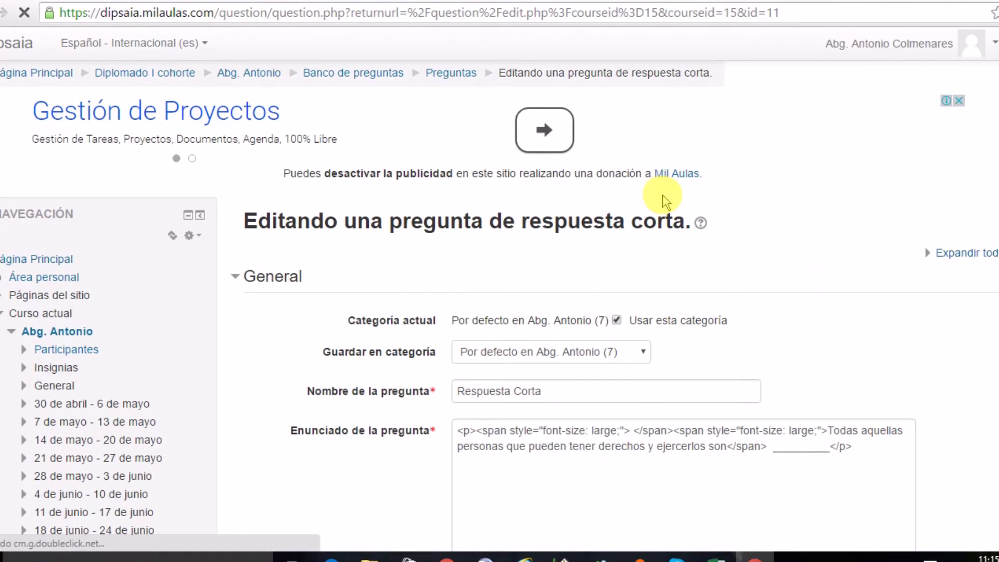
scroll(664, 196, down, 2)
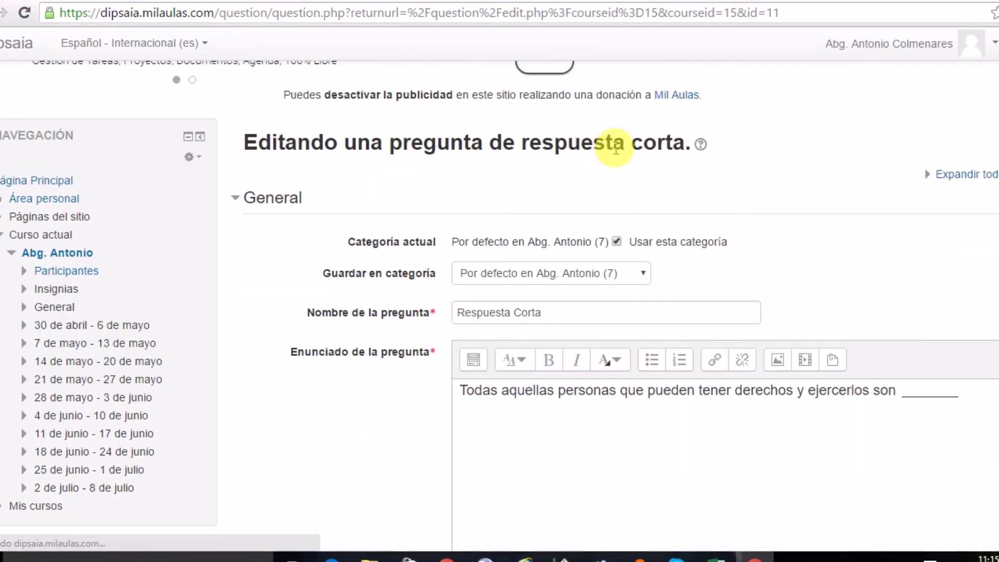
scroll(615, 148, down, 2)
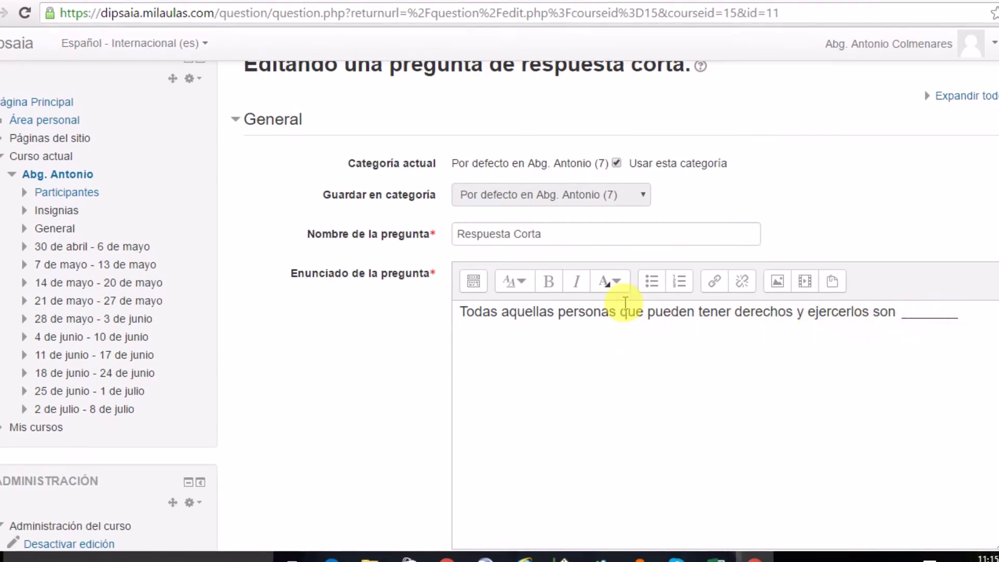
Examine the default mark, general feedback and case setting of Respuesta Corta, and compare its two accepted answers and their feedback.
scroll(606, 283, down, 6)
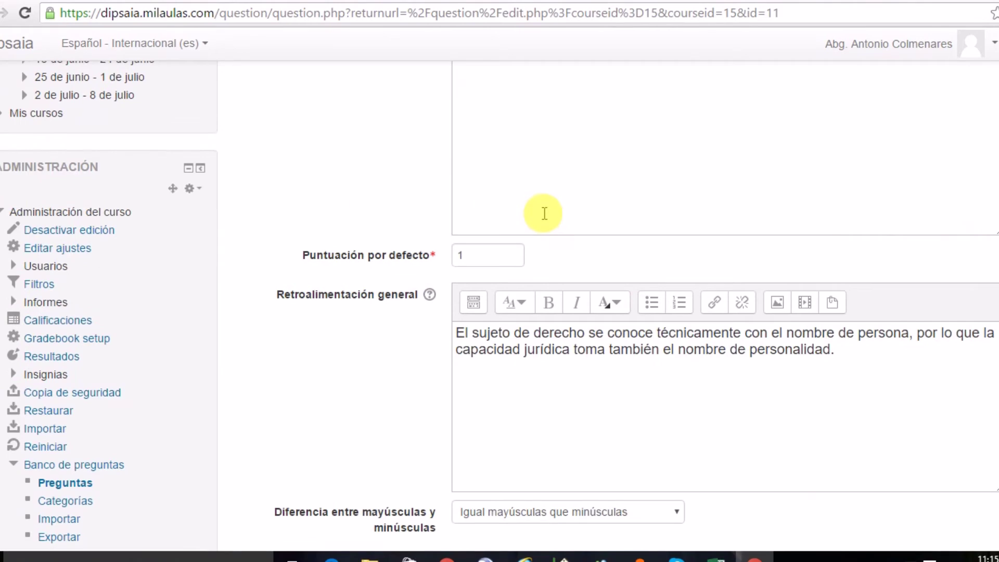
scroll(544, 212, down, 10)
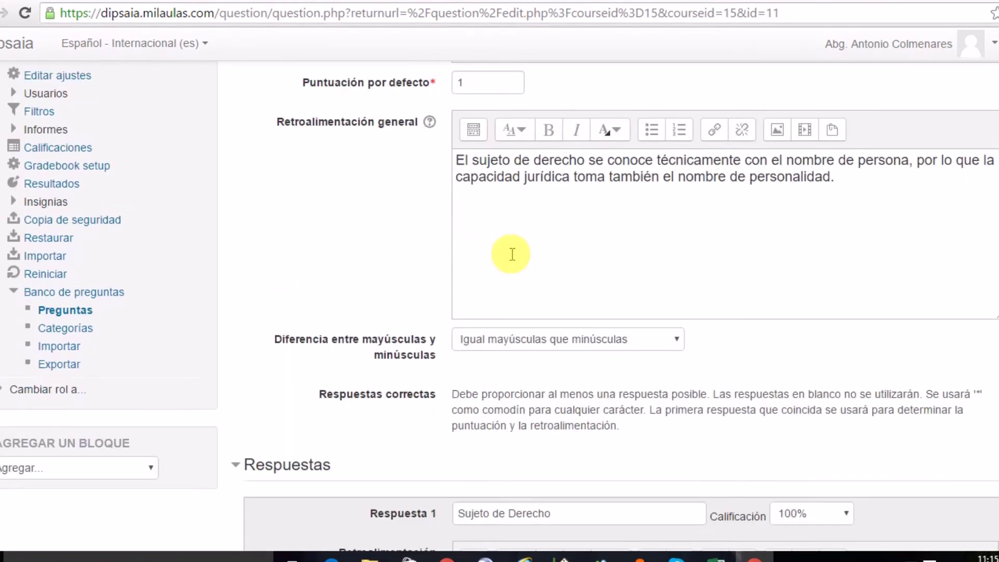
scroll(538, 268, down, 4)
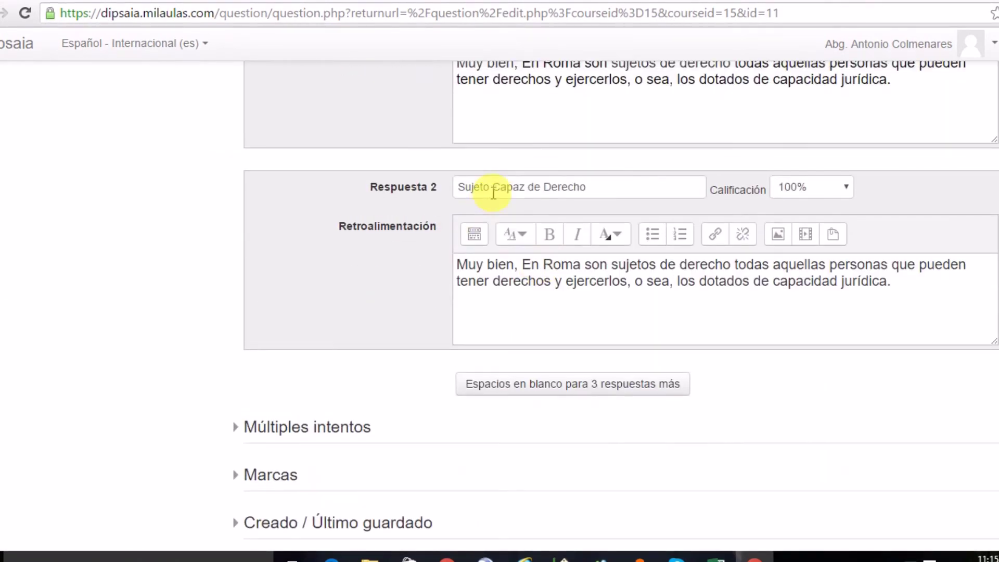
scroll(474, 156, up, 3)
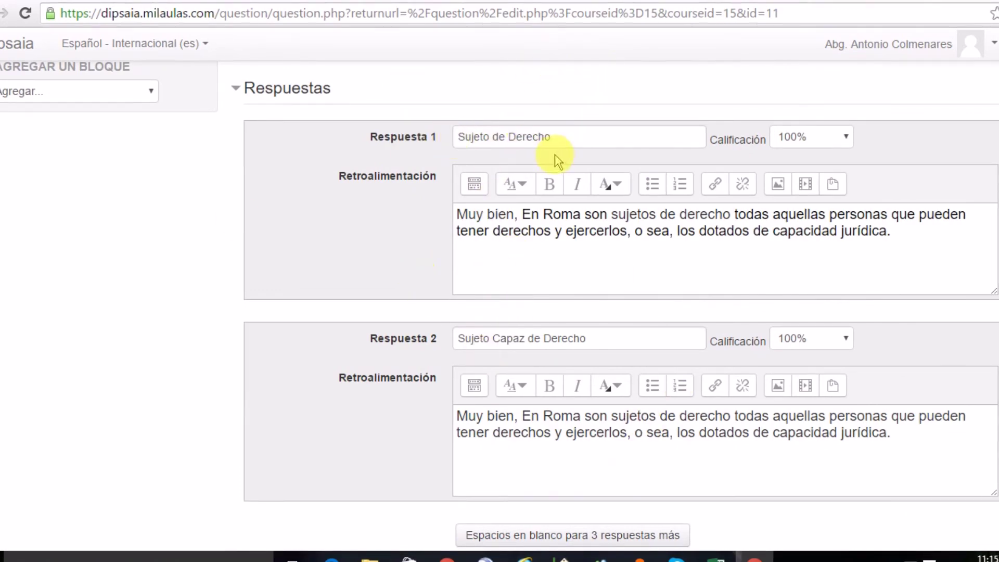
scroll(595, 123, down, 2)
scroll(595, 122, down, 3)
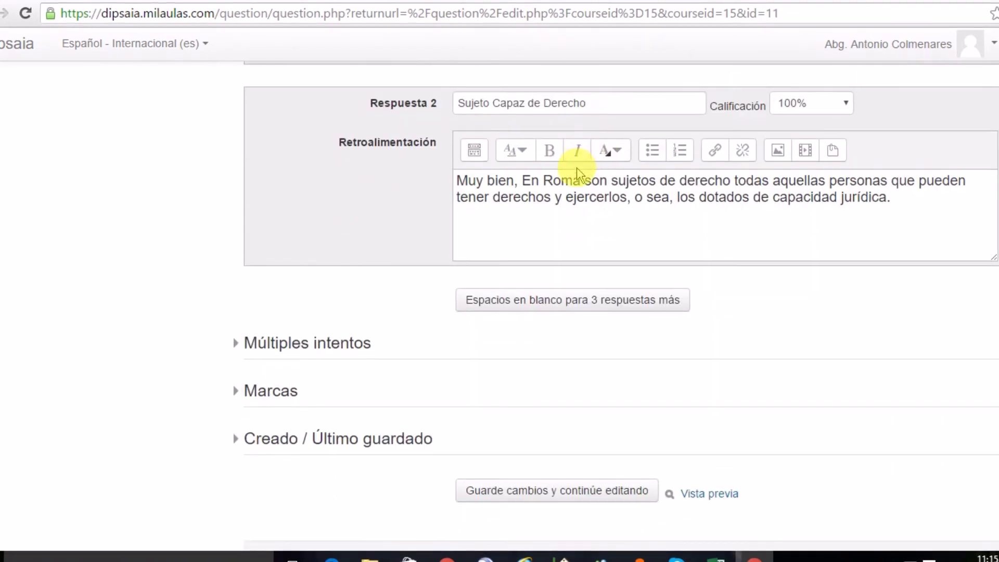
scroll(576, 168, up, 5)
scroll(541, 307, down, 6)
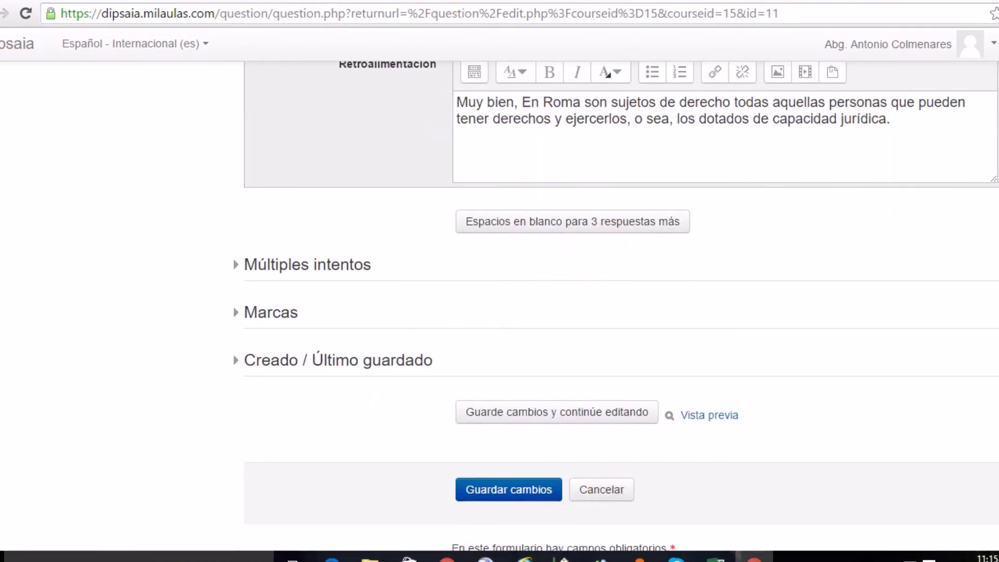
Return to the question bank and view the description of the Emparejamiento aleatorio question type without adding a question.
click(1, 13)
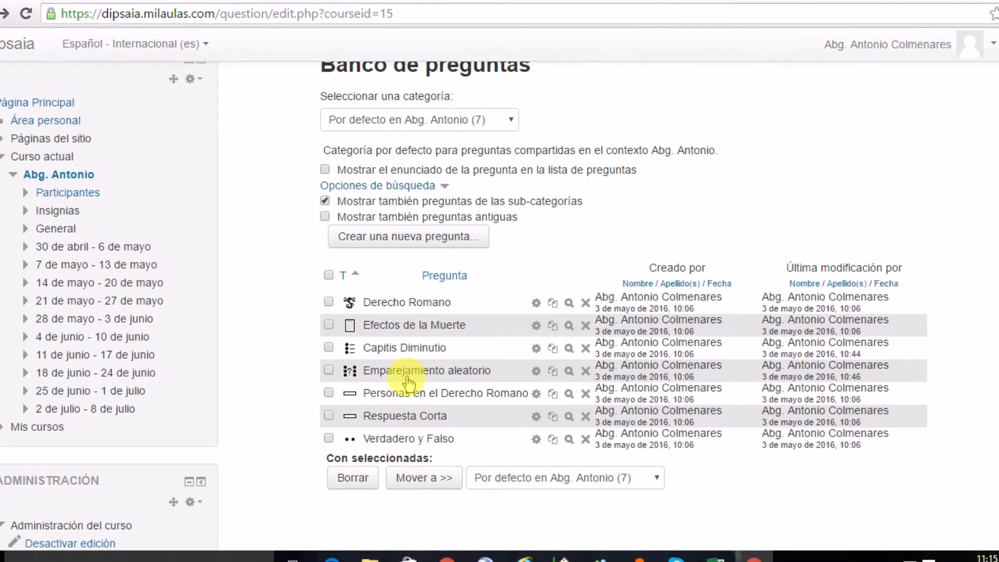
click(403, 236)
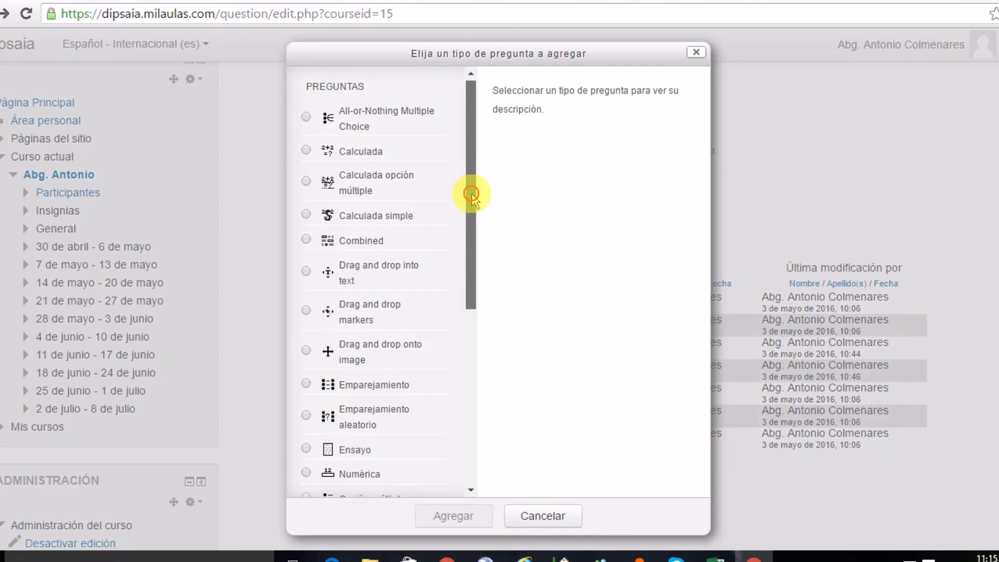
scroll(471, 190, down, 1)
click(345, 381)
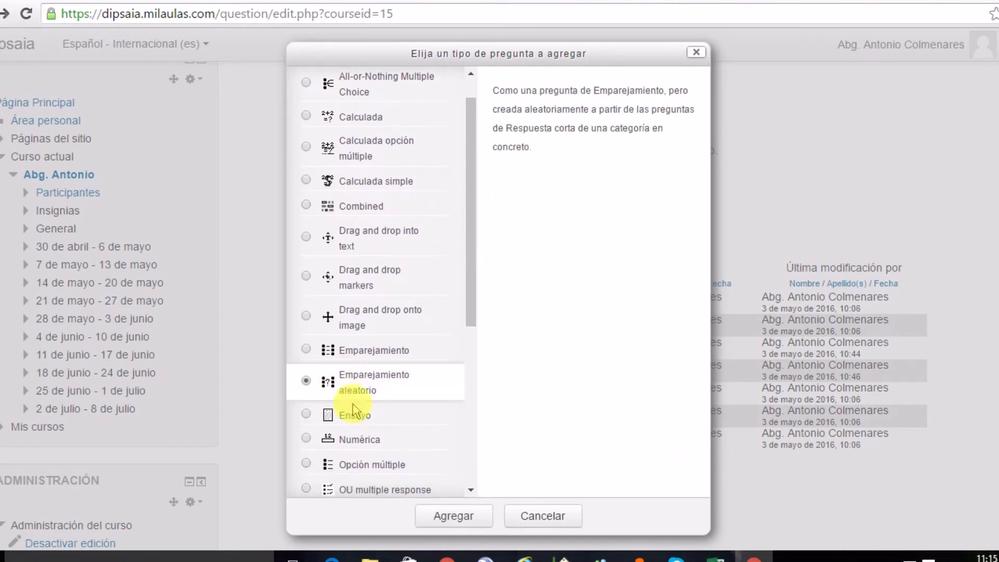
click(696, 52)
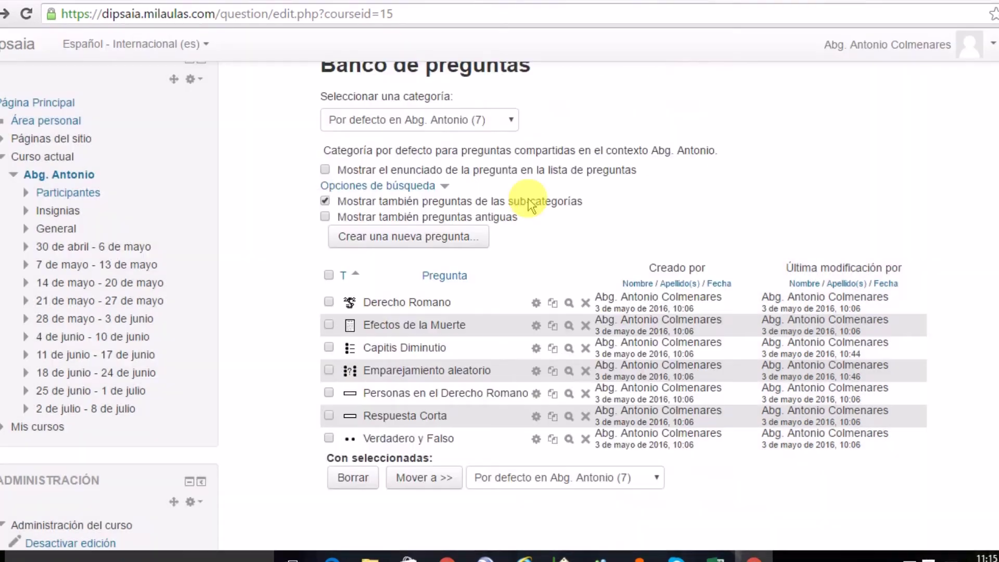
Open the Emparejamiento aleatorio question for editing and examine its name, question text, default mark and general feedback.
click(538, 372)
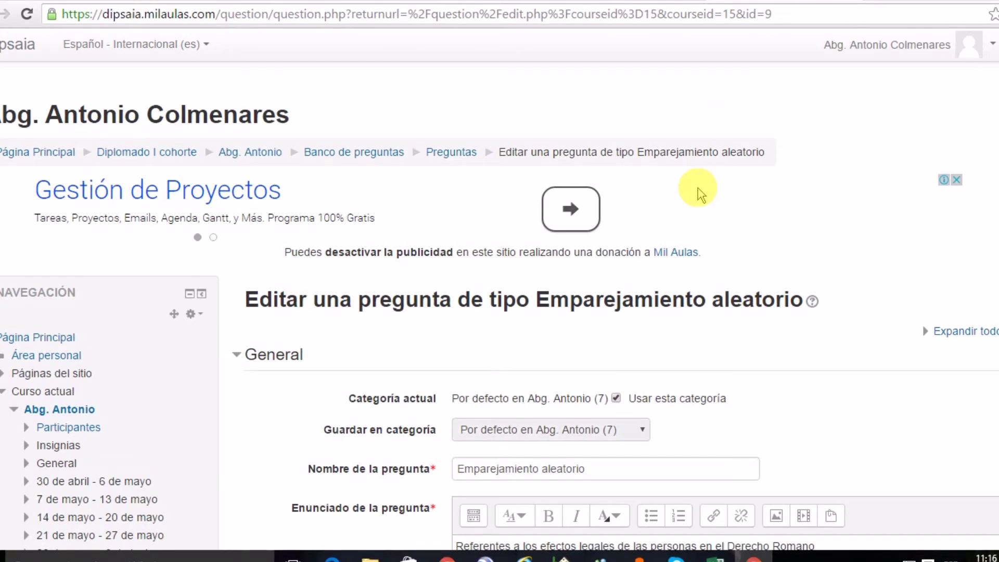
scroll(694, 182, down, 3)
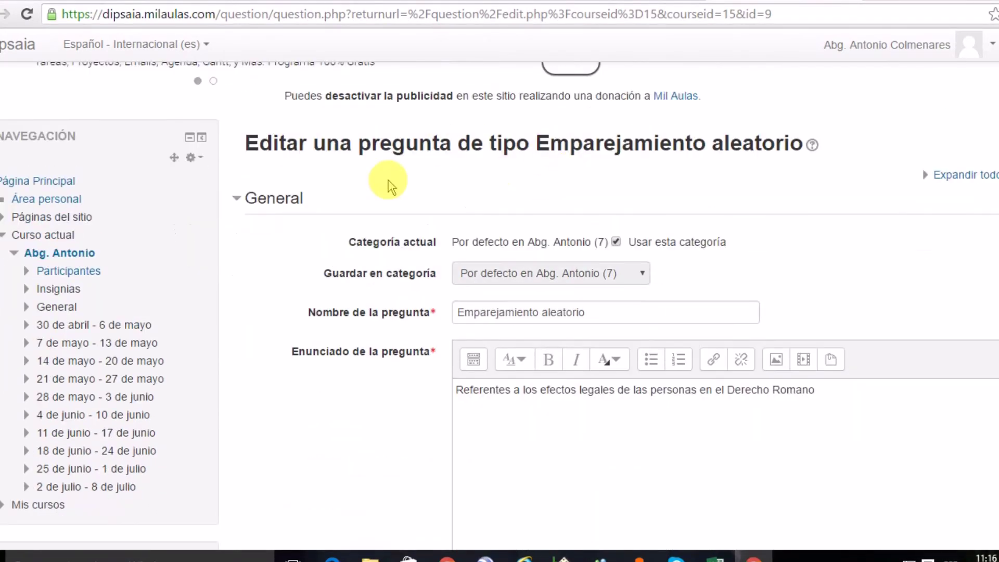
scroll(624, 156, down, 2)
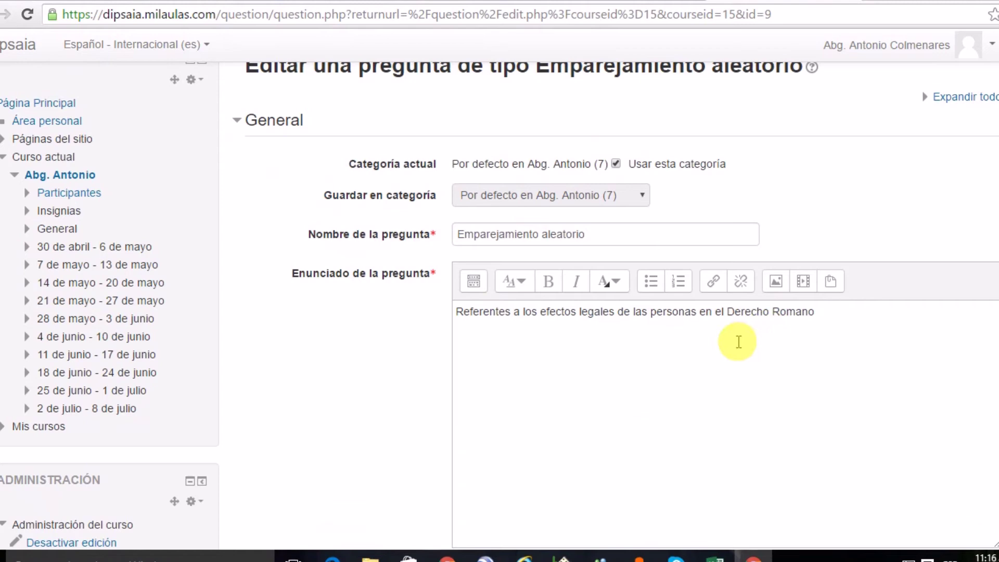
scroll(552, 275, down, 5)
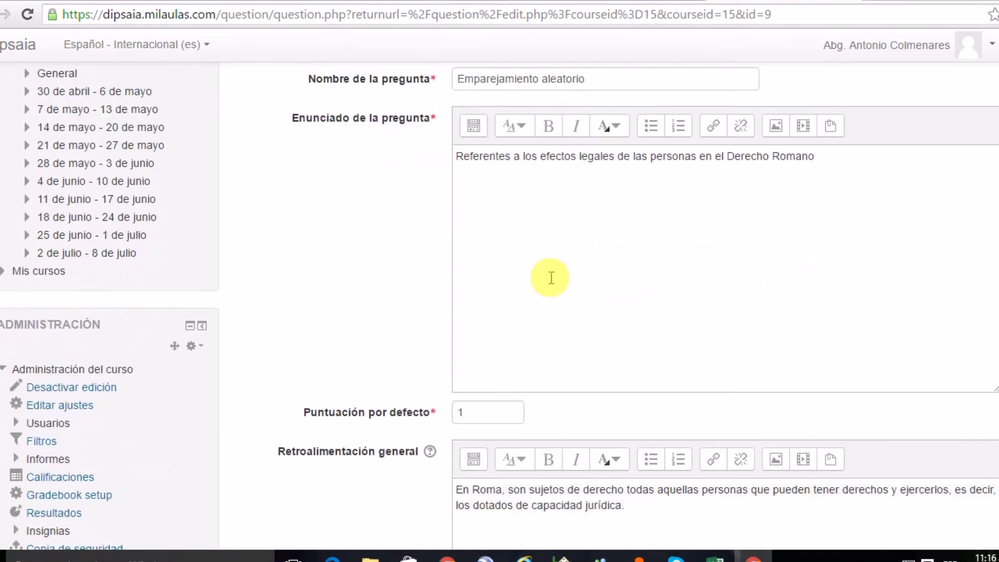
scroll(551, 174, down, 2)
scroll(553, 175, up, 2)
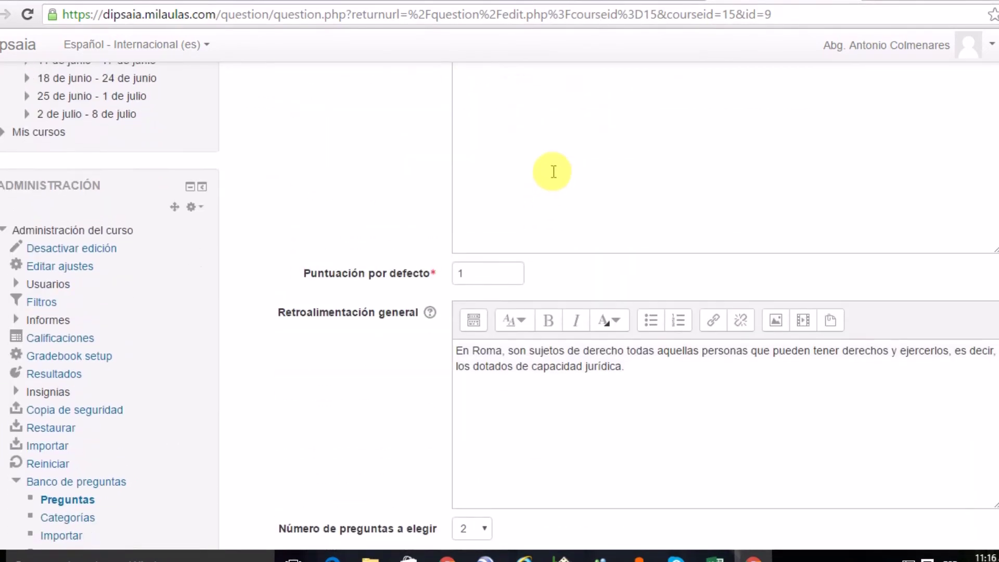
Examine the general feedback, number of questions to choose and subcategory setting of the Emparejamiento aleatorio question.
scroll(584, 384, down, 2)
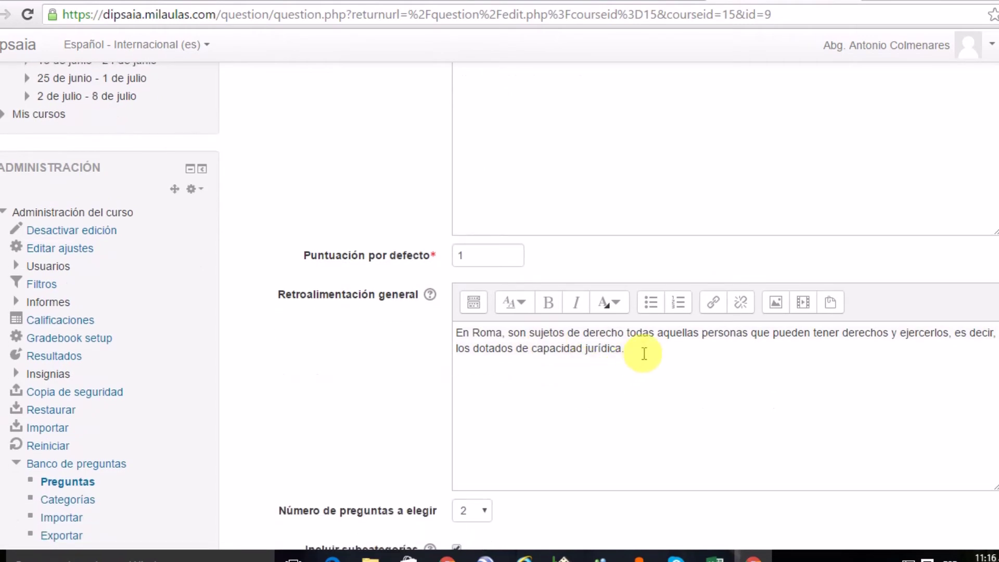
scroll(644, 354, down, 5)
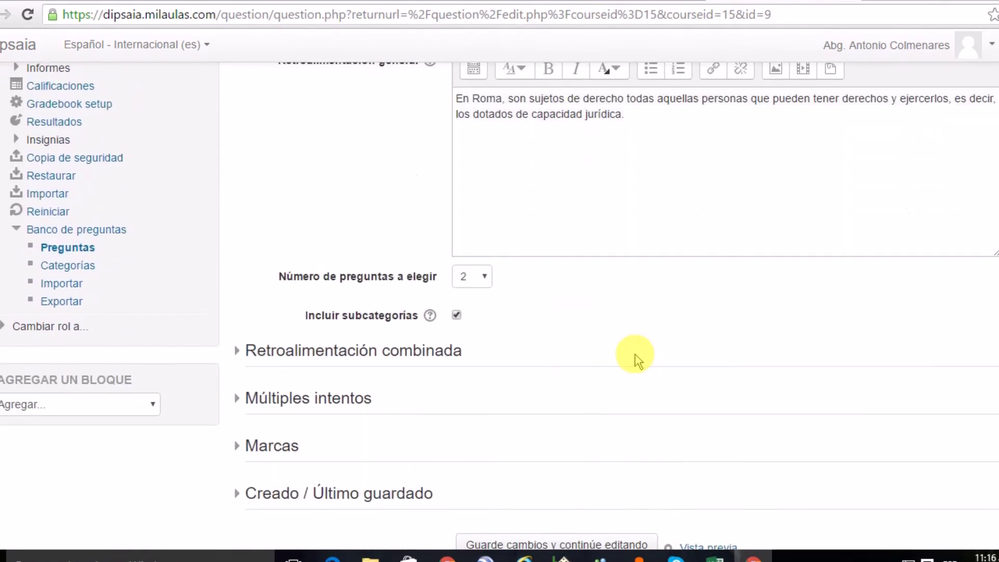
scroll(632, 351, up, 7)
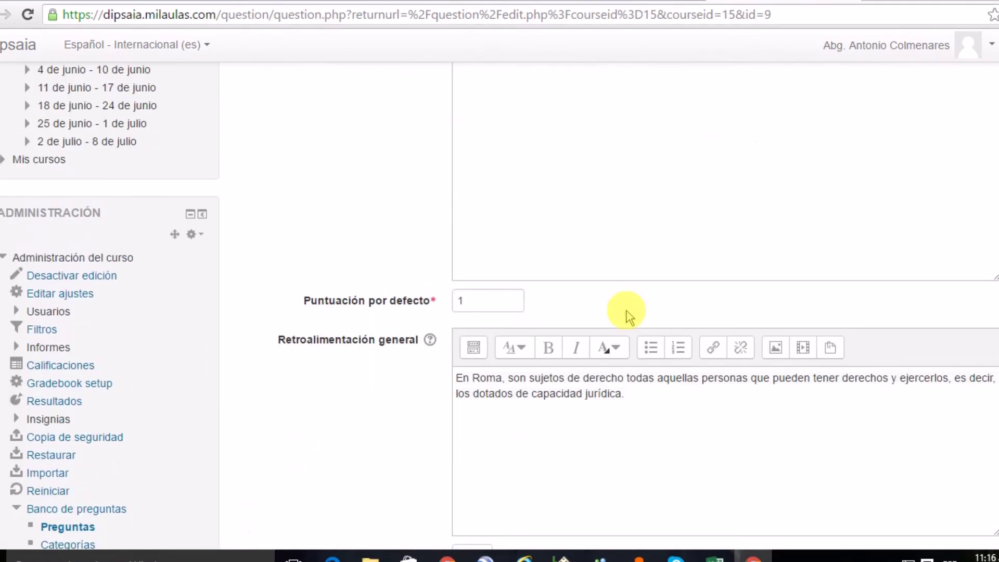
scroll(640, 283, up, 5)
scroll(633, 286, down, 8)
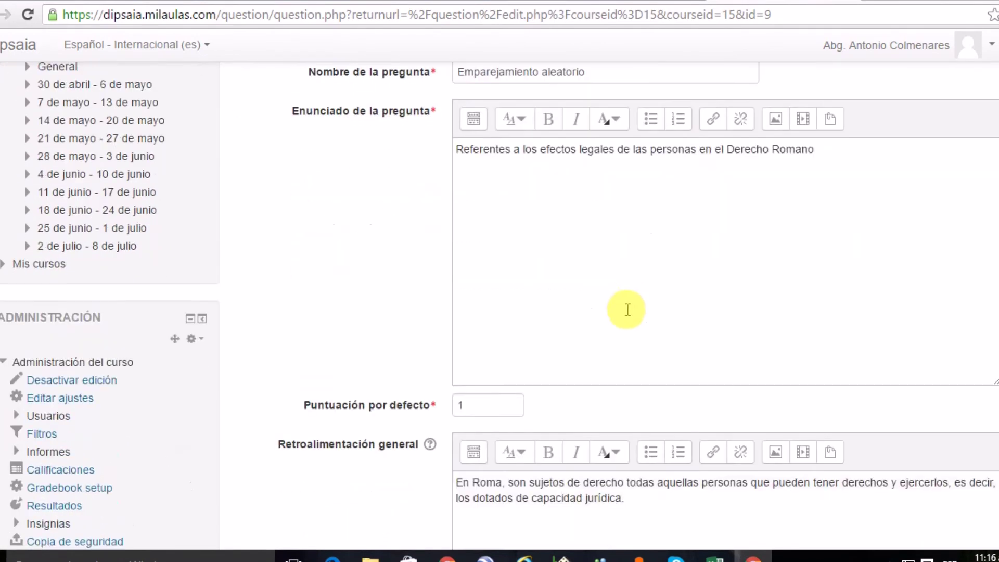
scroll(622, 316, down, 3)
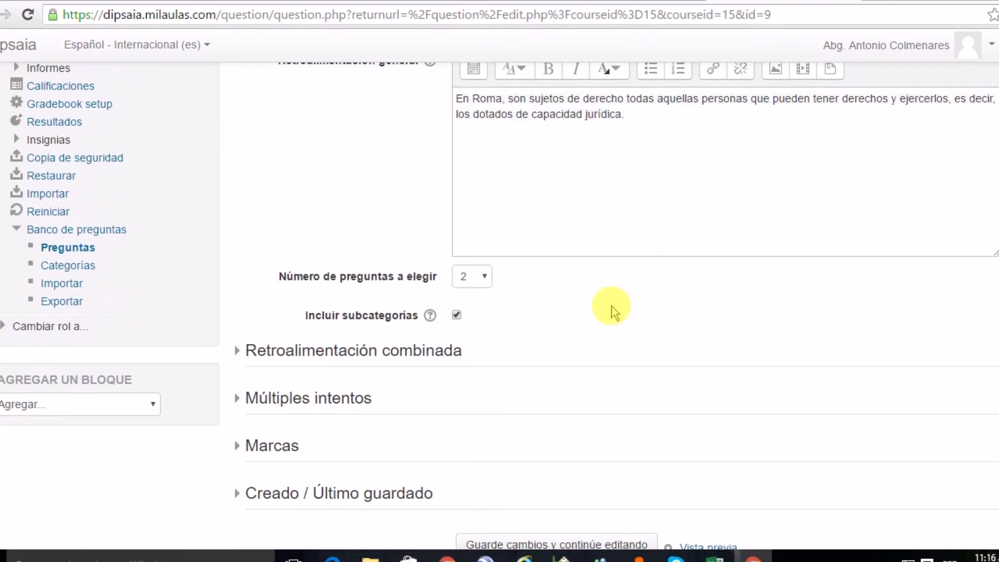
scroll(612, 306, up, 3)
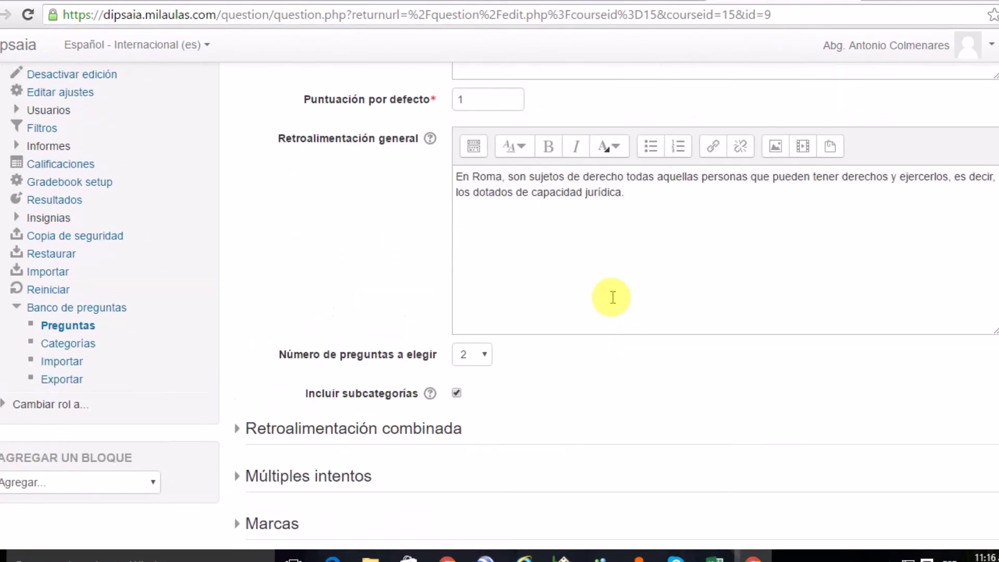
scroll(612, 307, down, 6)
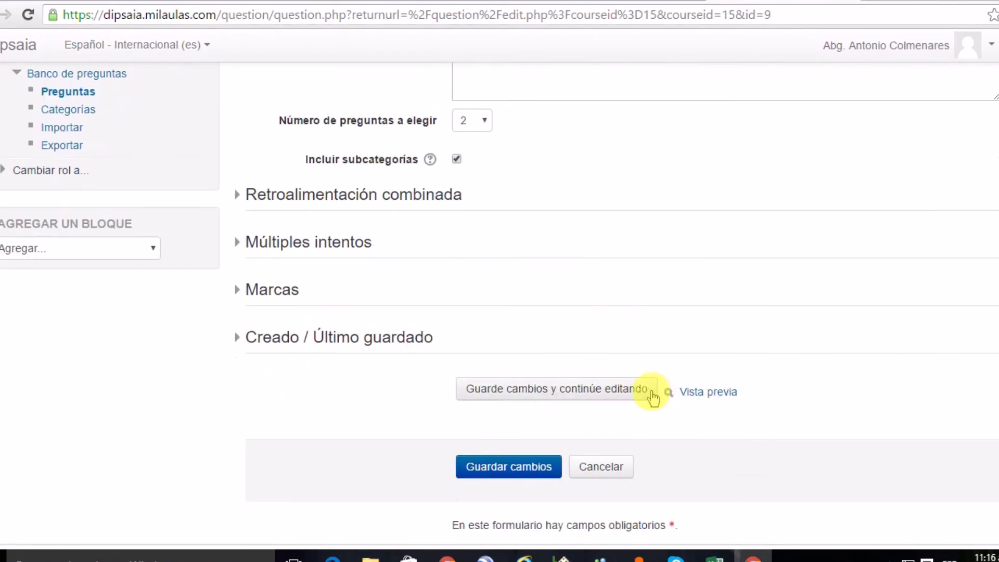
Preview the Emparejamiento aleatorio question, inspect the answer choices offered for both statements, and close the preview.
click(697, 394)
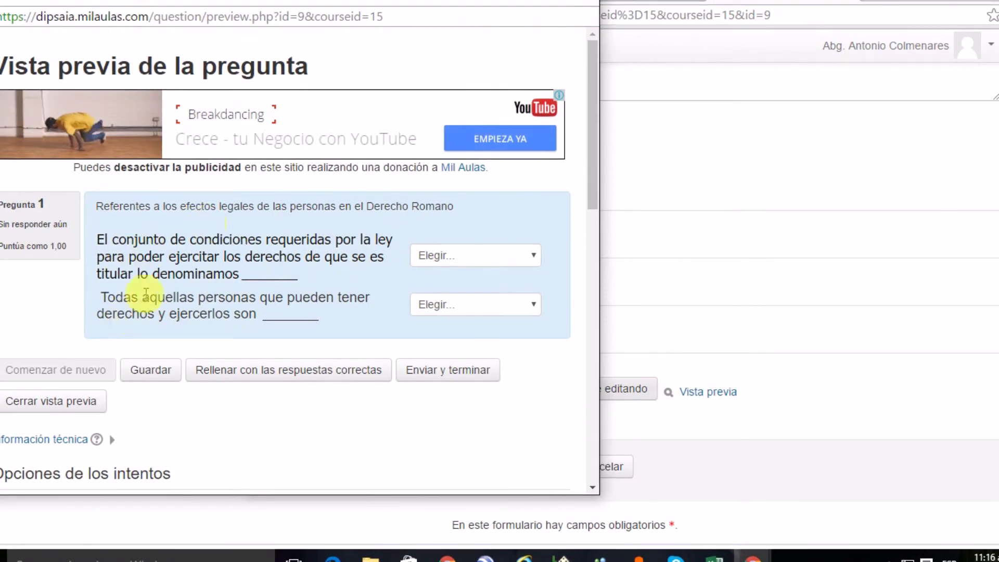
click(533, 257)
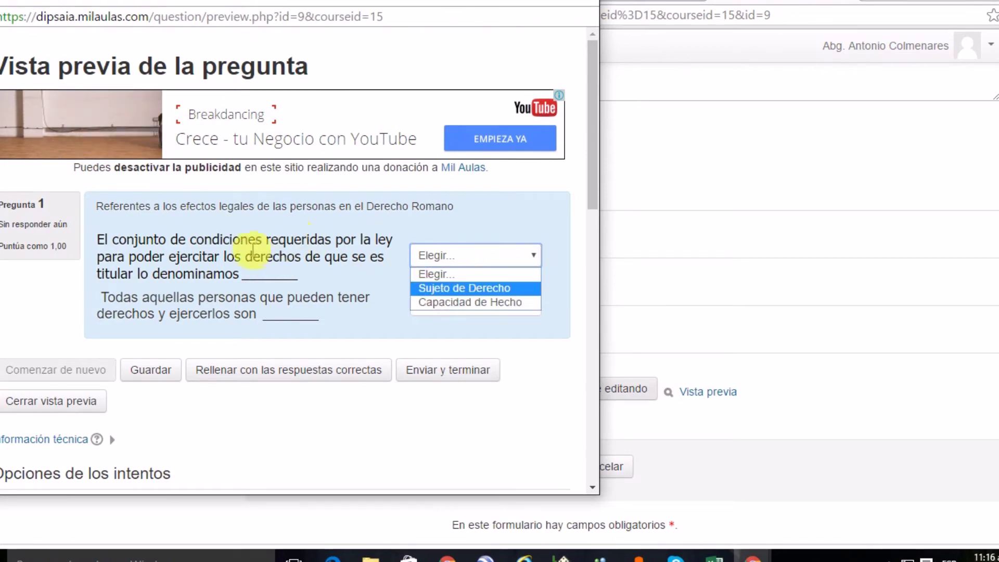
click(520, 326)
click(450, 310)
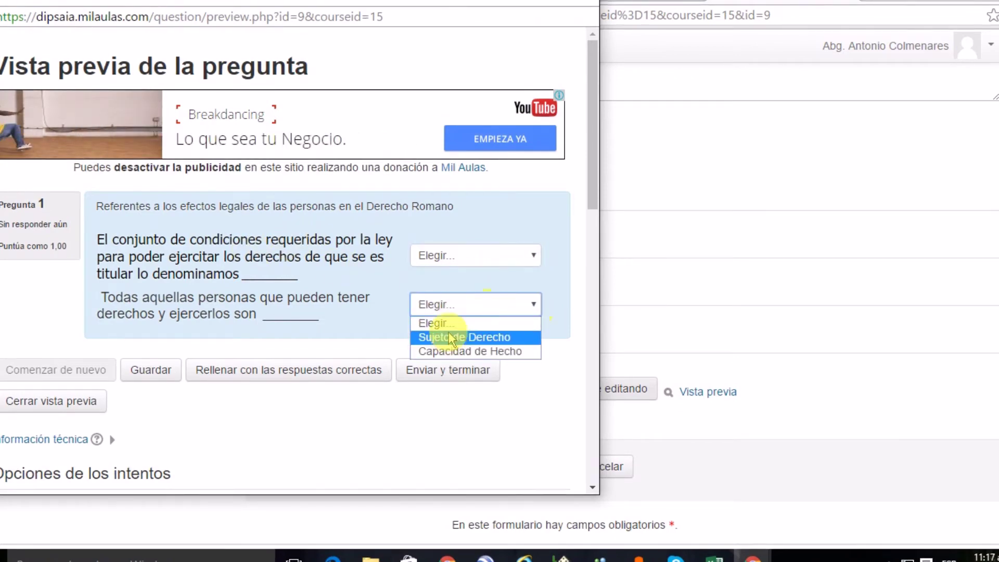
click(338, 323)
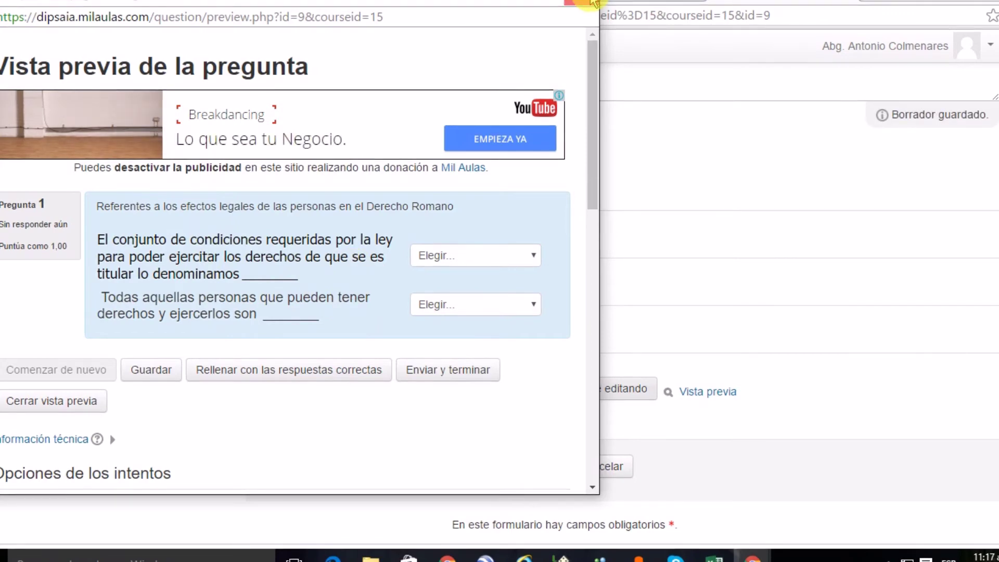
click(592, 2)
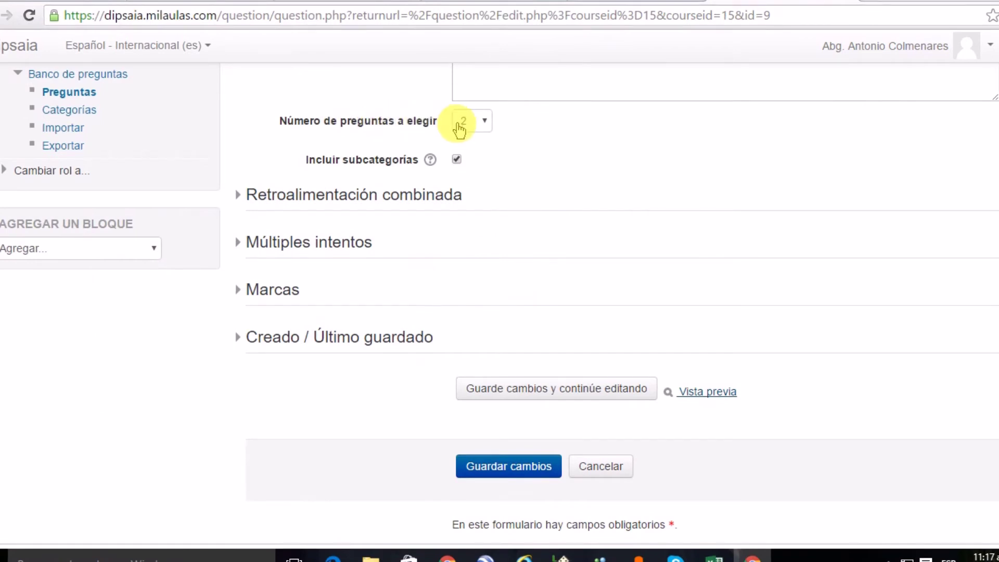
Inspect the options for the number of questions to choose, keep 2, and review the rest of the question form.
click(475, 123)
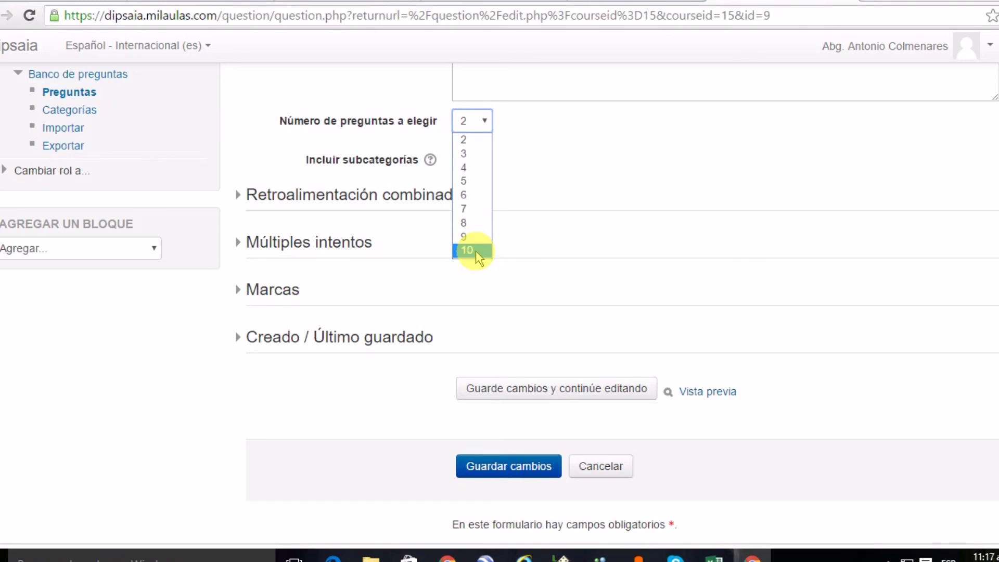
click(468, 140)
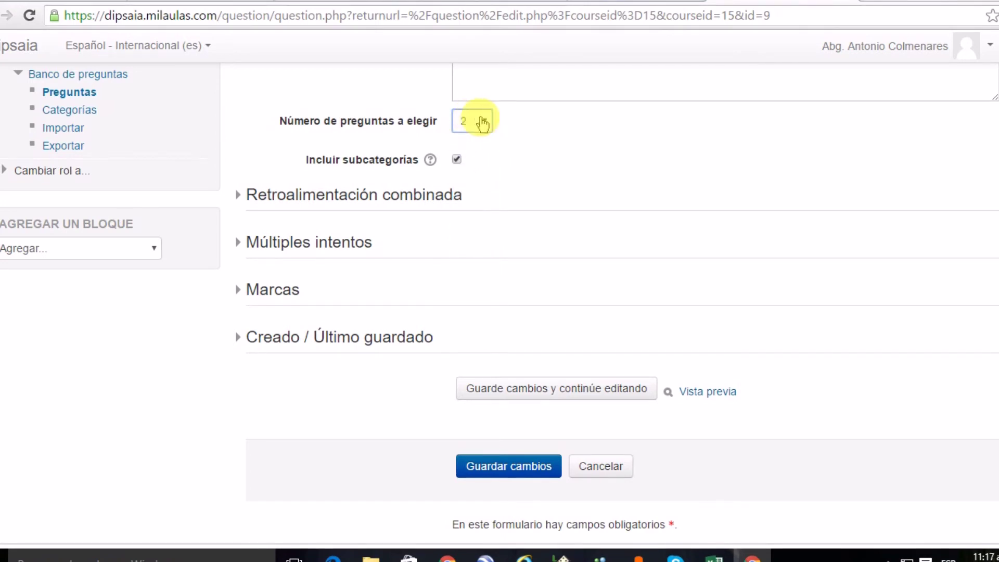
click(479, 124)
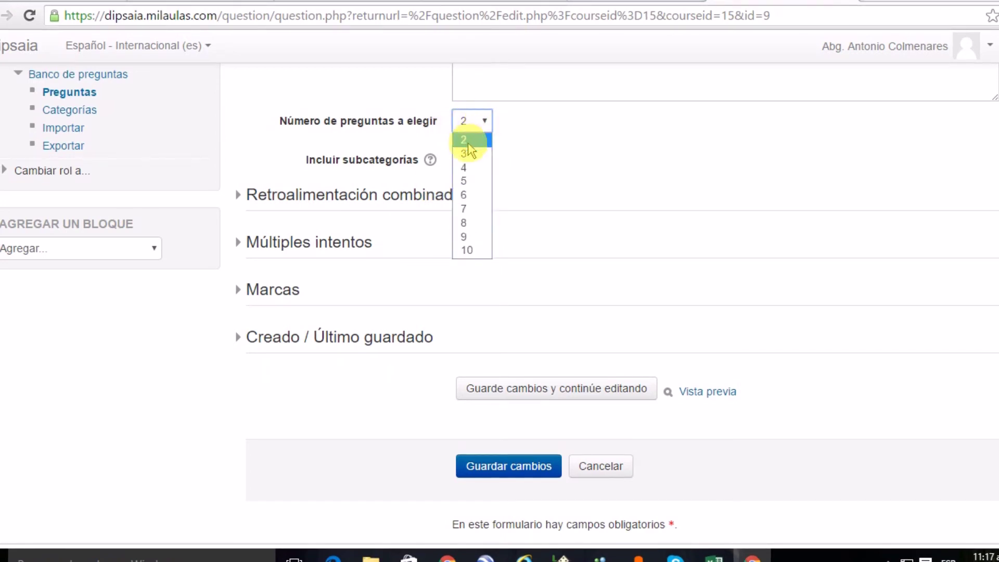
click(552, 130)
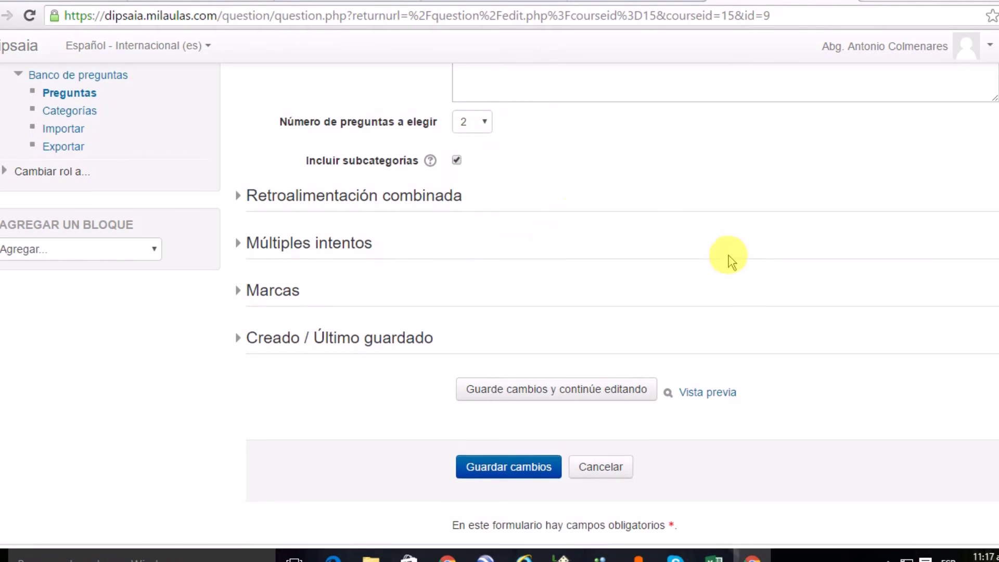
scroll(729, 257, up, 3)
scroll(729, 255, up, 3)
scroll(607, 183, up, 10)
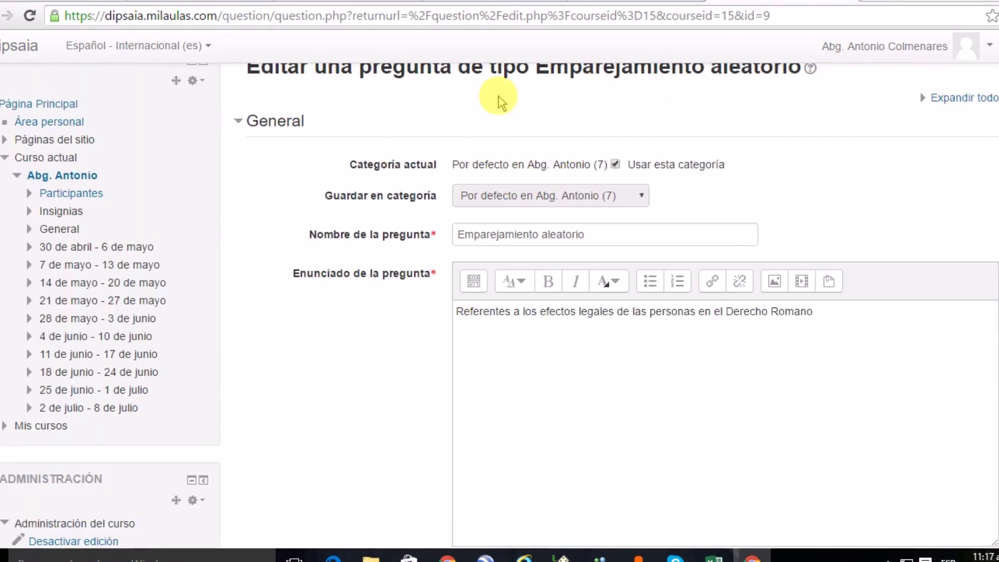
scroll(492, 98, down, 10)
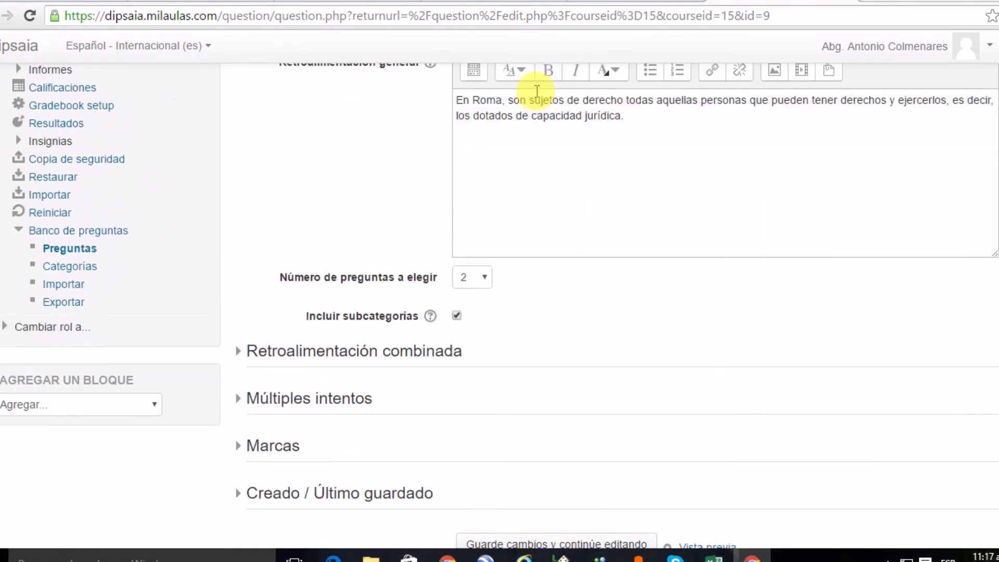
scroll(537, 91, down, 3)
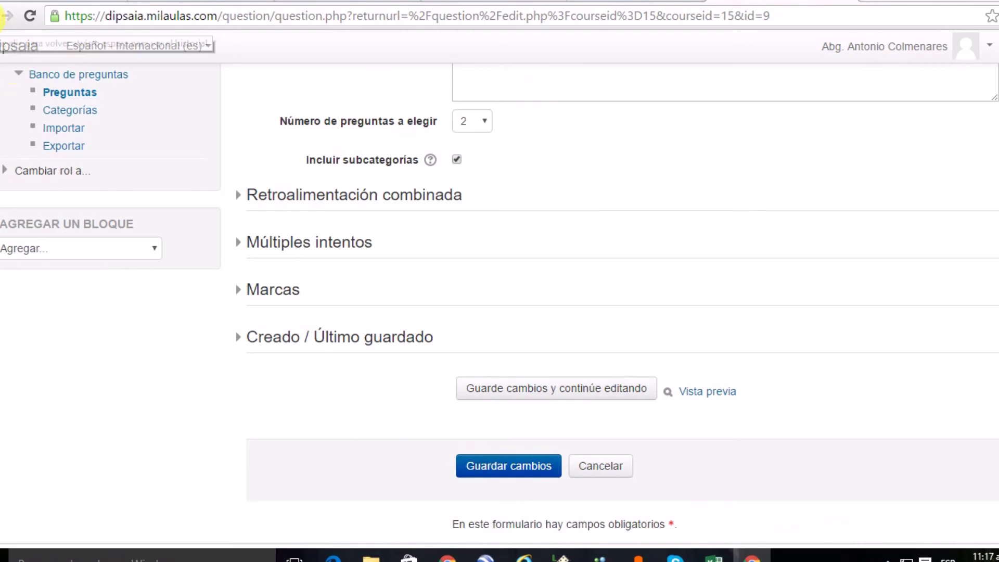
Return to the question bank and look through the list of available question types without adding a question.
click(8, 16)
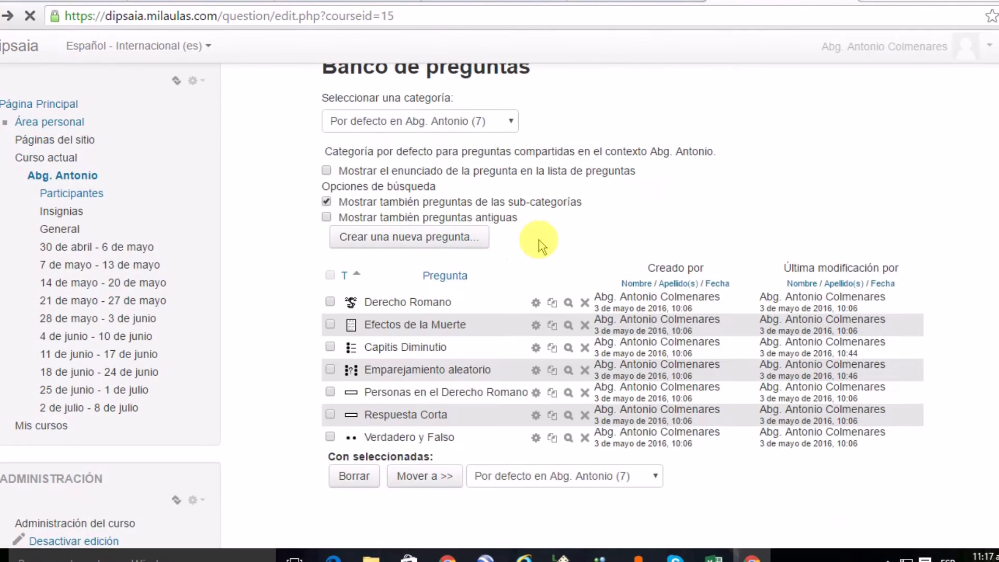
scroll(553, 172, down, 3)
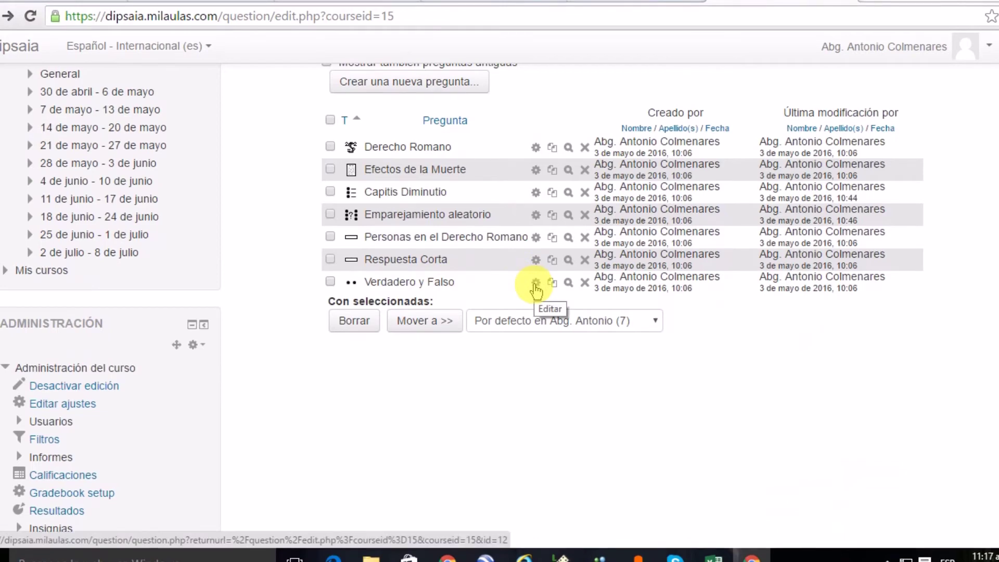
click(450, 81)
scroll(455, 285, down, 6)
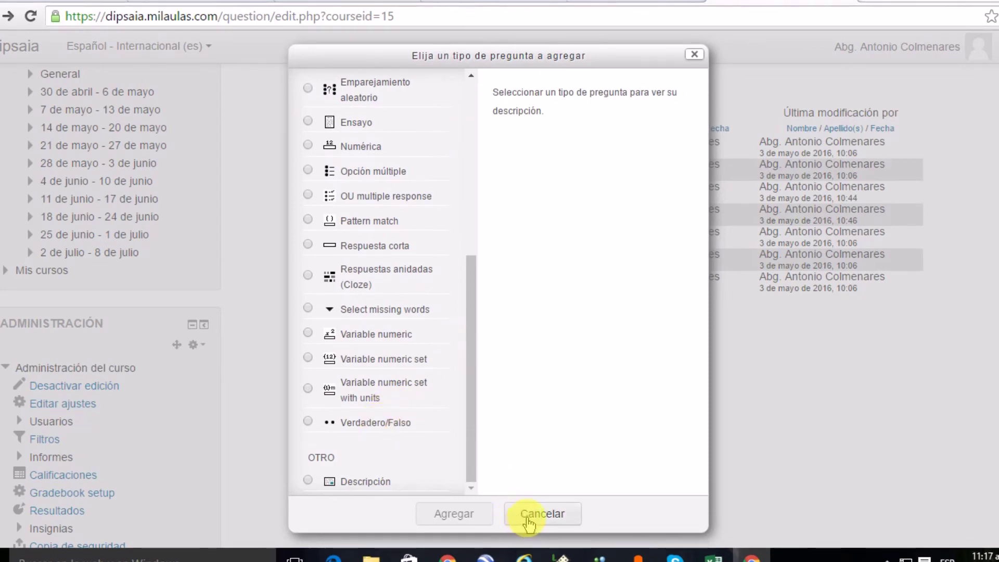
click(541, 526)
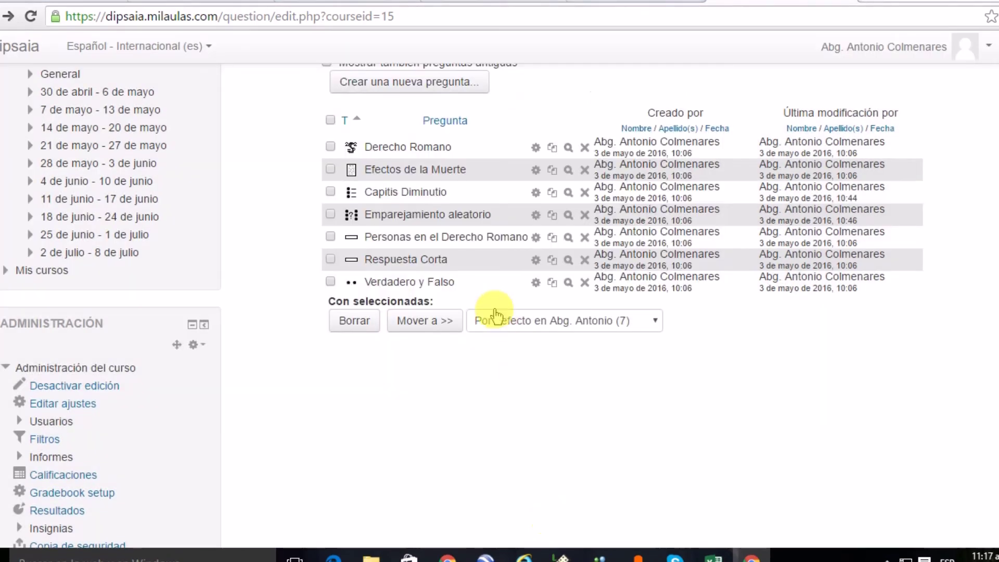
Open the Verdadero y Falso question for editing and examine its name, illustrated question text and default mark.
click(536, 283)
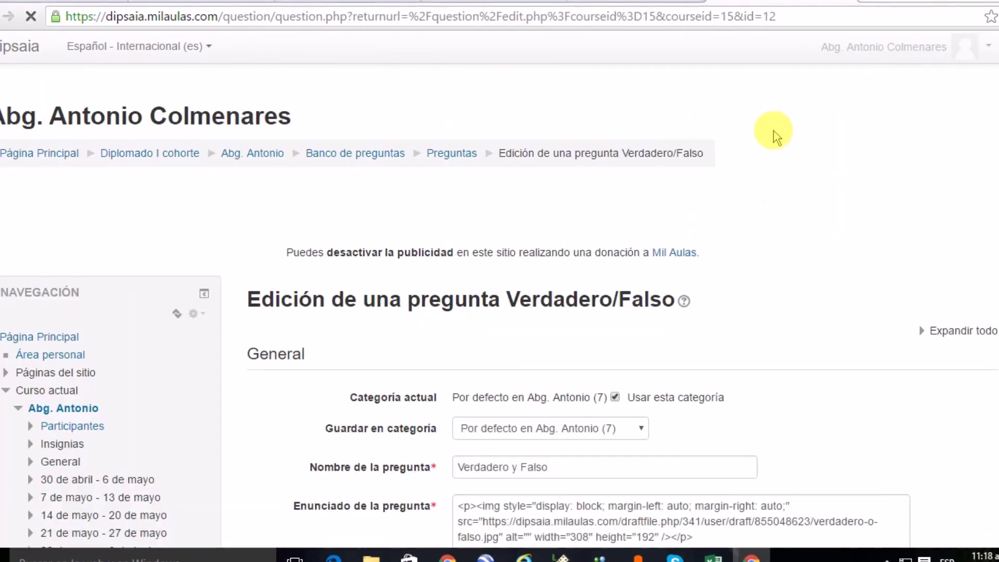
scroll(746, 124, down, 2)
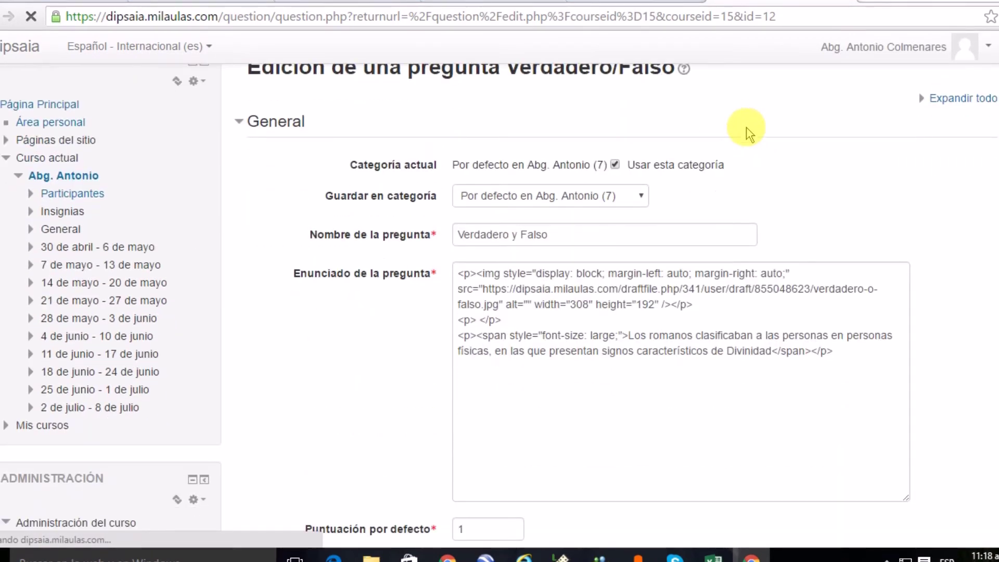
scroll(743, 133, down, 2)
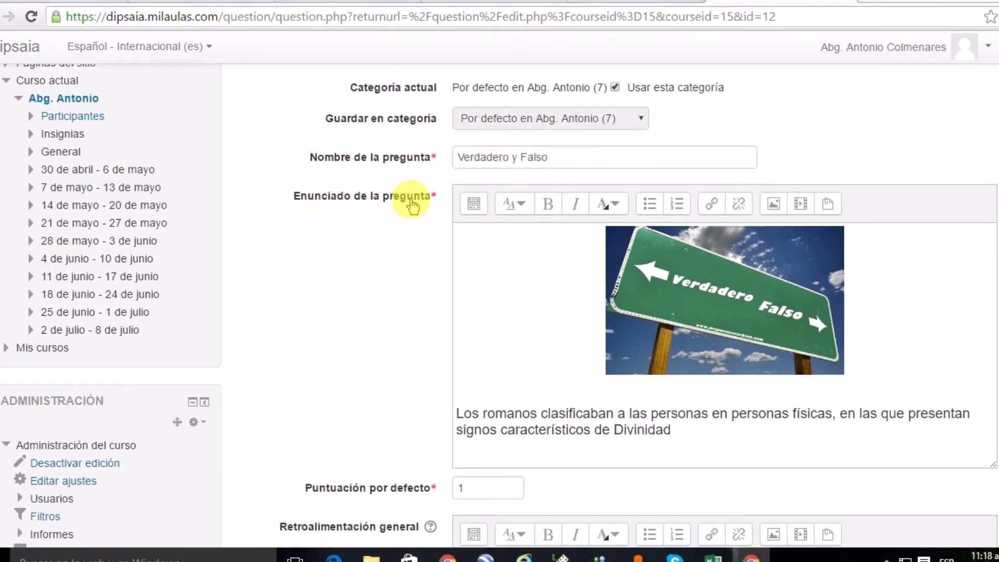
scroll(498, 372, down, 1)
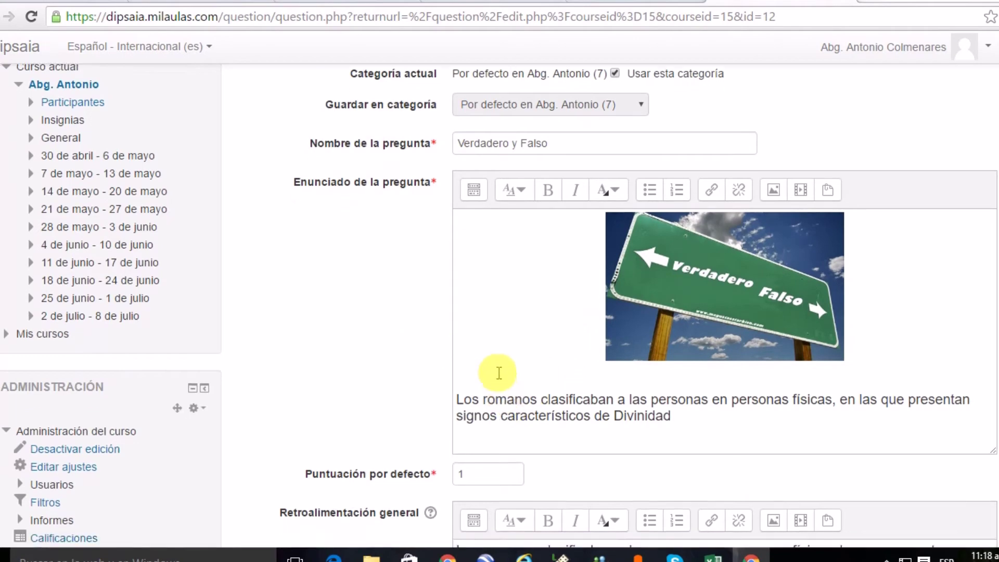
scroll(498, 372, down, 1)
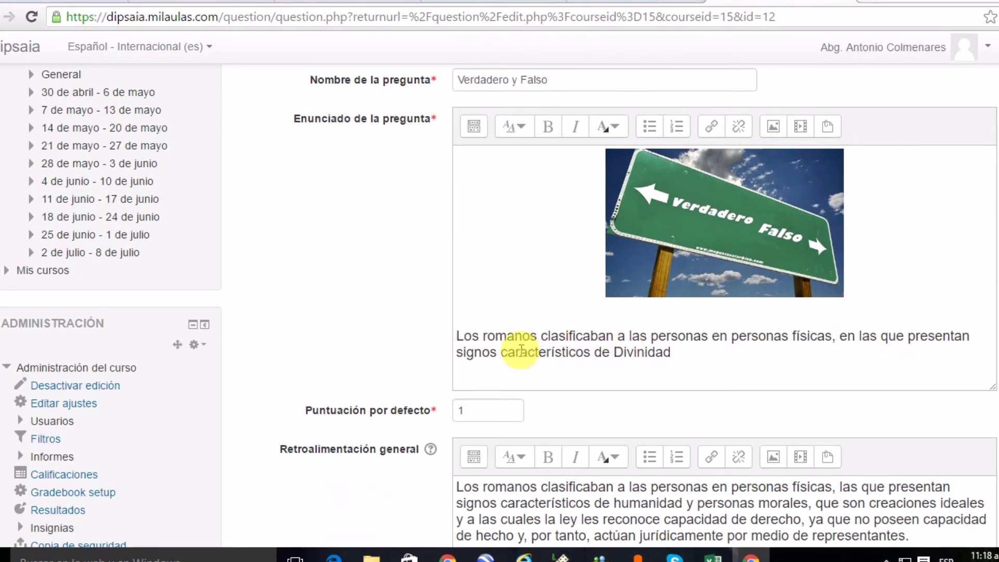
scroll(504, 261, down, 2)
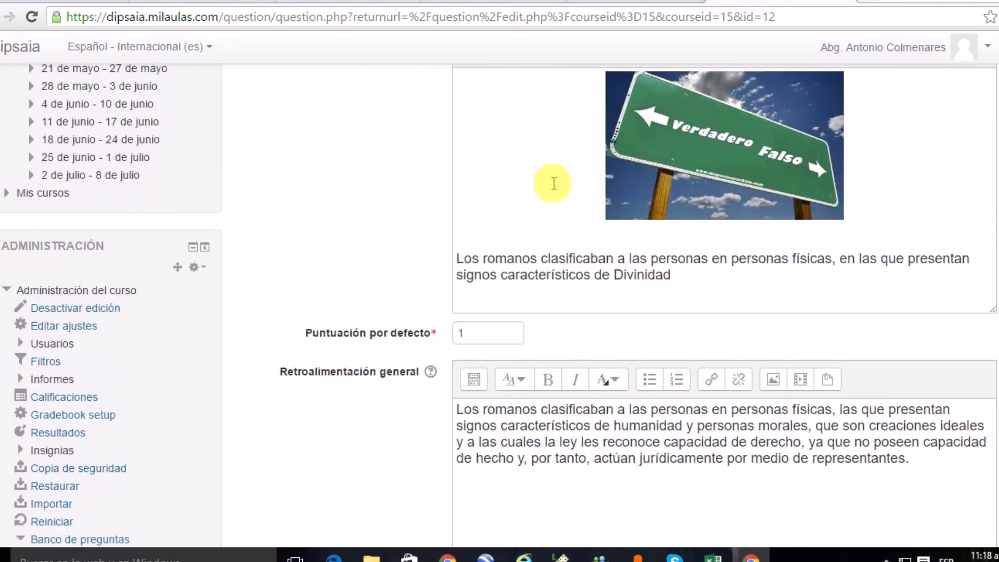
Examine the general feedback of Verdadero y Falso and inspect its correct-answer options without changing the selection.
scroll(542, 183, down, 2)
scroll(539, 181, down, 1)
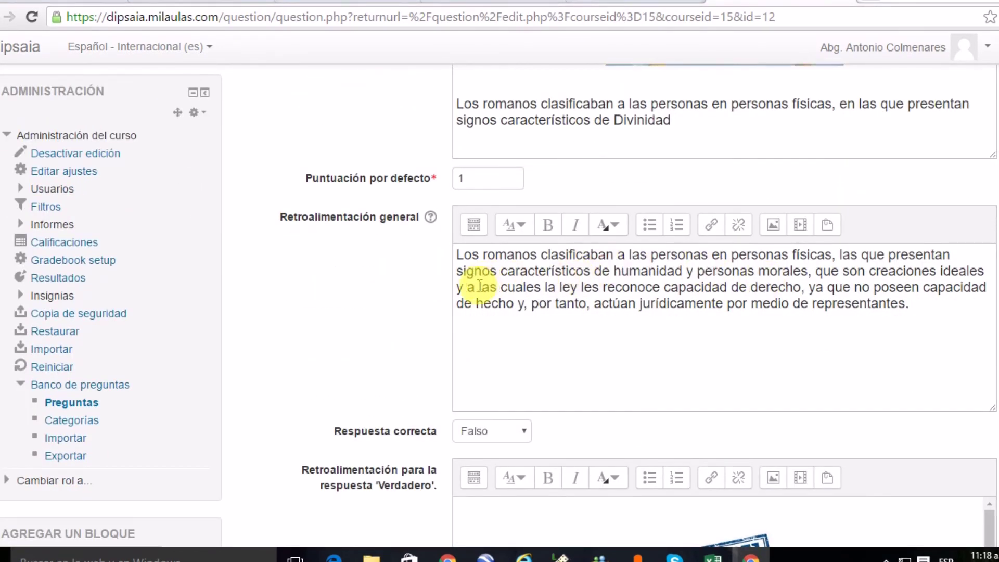
scroll(473, 285, down, 3)
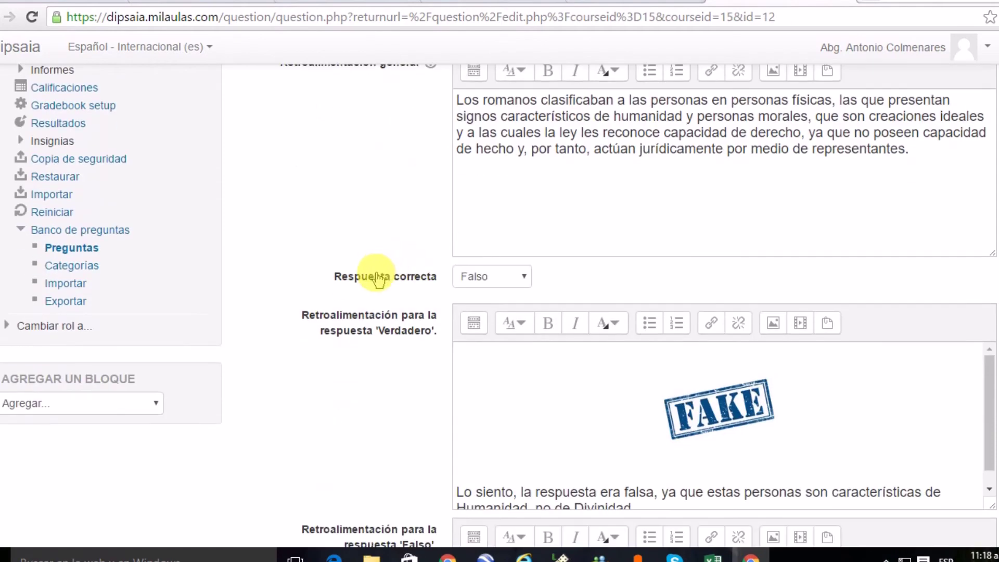
click(500, 285)
click(486, 291)
click(519, 278)
click(675, 275)
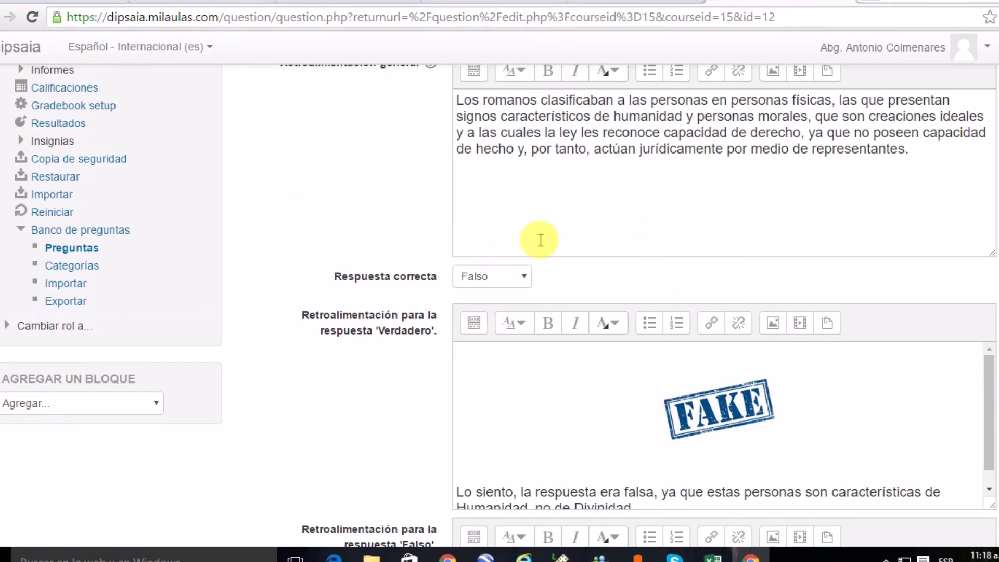
Examine the feedback set for the 'Verdadero' and 'Falso' answers of the Verdadero y Falso question.
scroll(475, 219, down, 3)
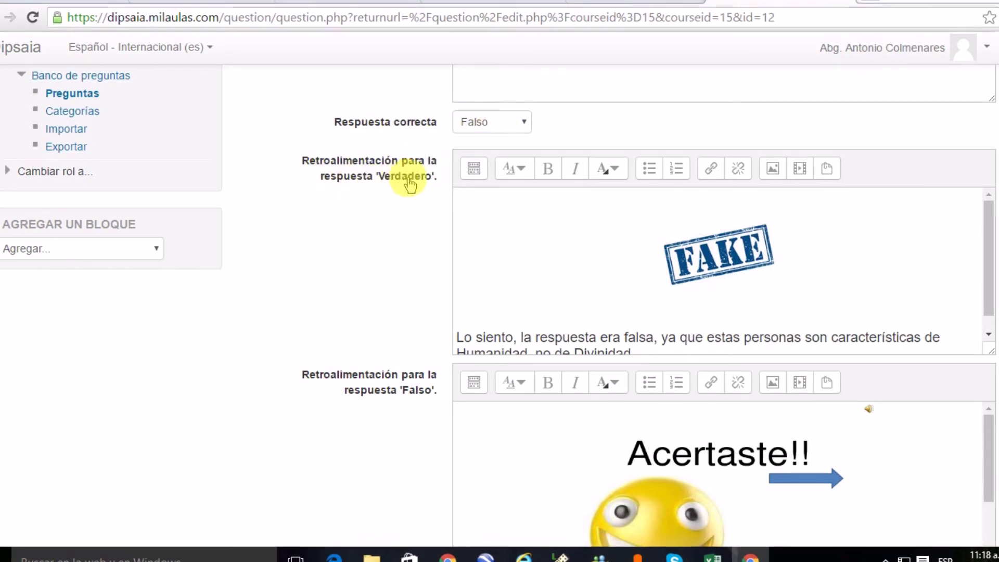
scroll(572, 307, down, 1)
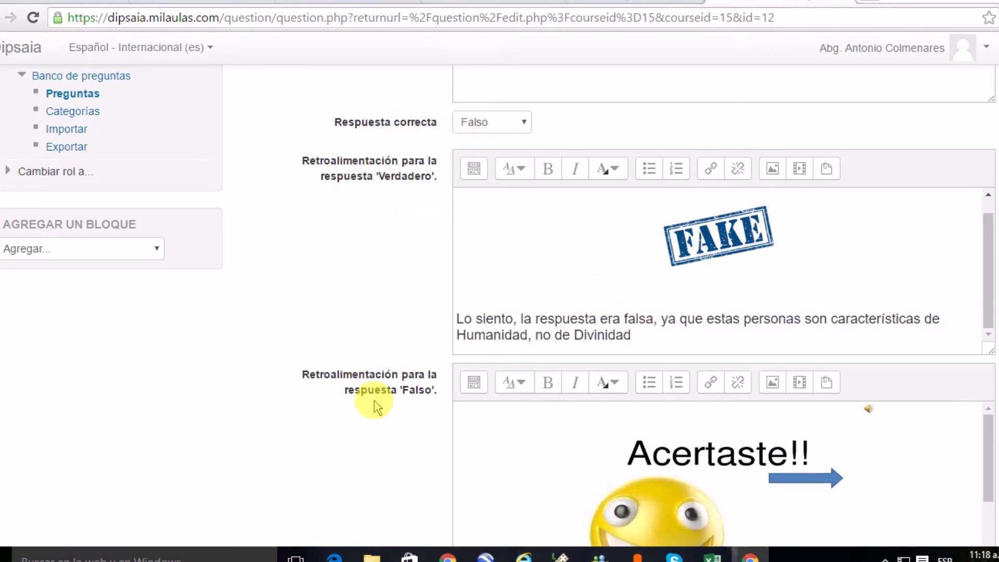
scroll(353, 356, down, 2)
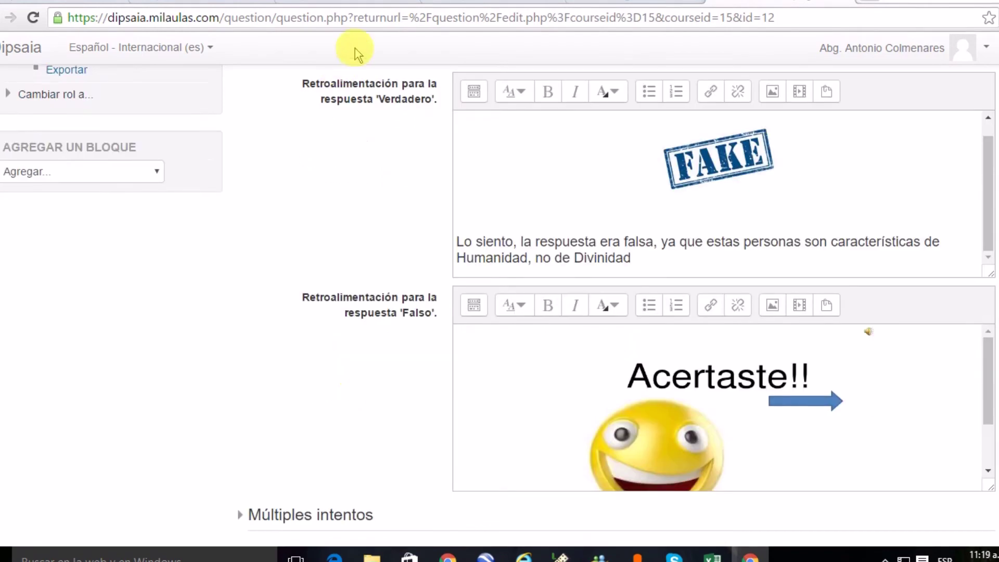
Preview the Verdadero y Falso question, answer it with 'Falso' and submit the attempt.
scroll(557, 333, down, 2)
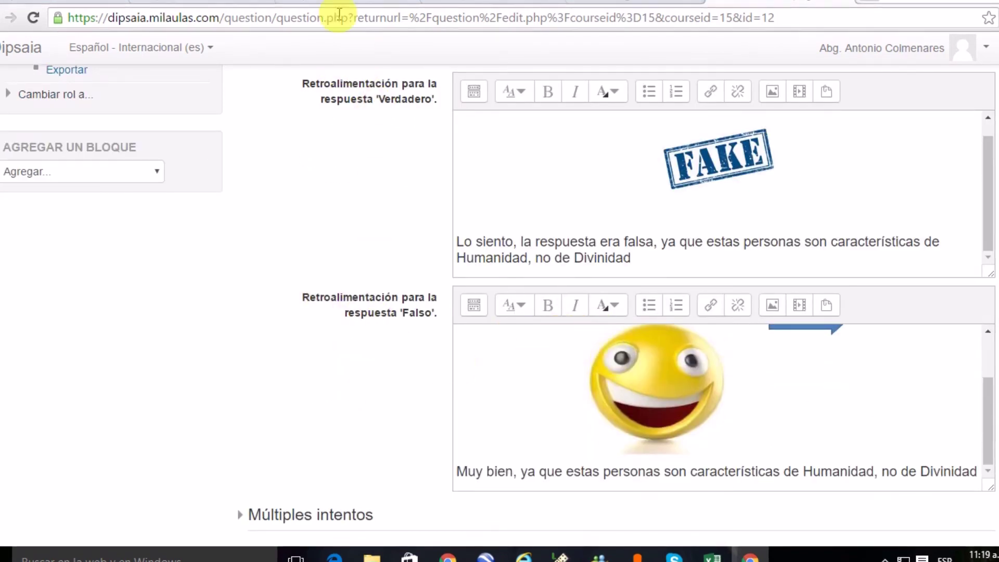
scroll(558, 296, down, 3)
scroll(557, 296, down, 4)
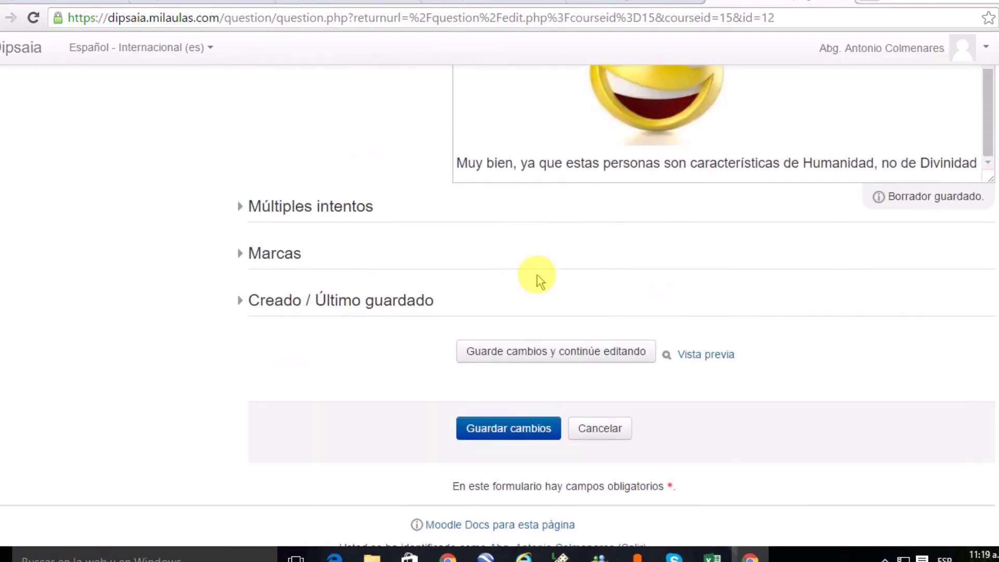
click(693, 320)
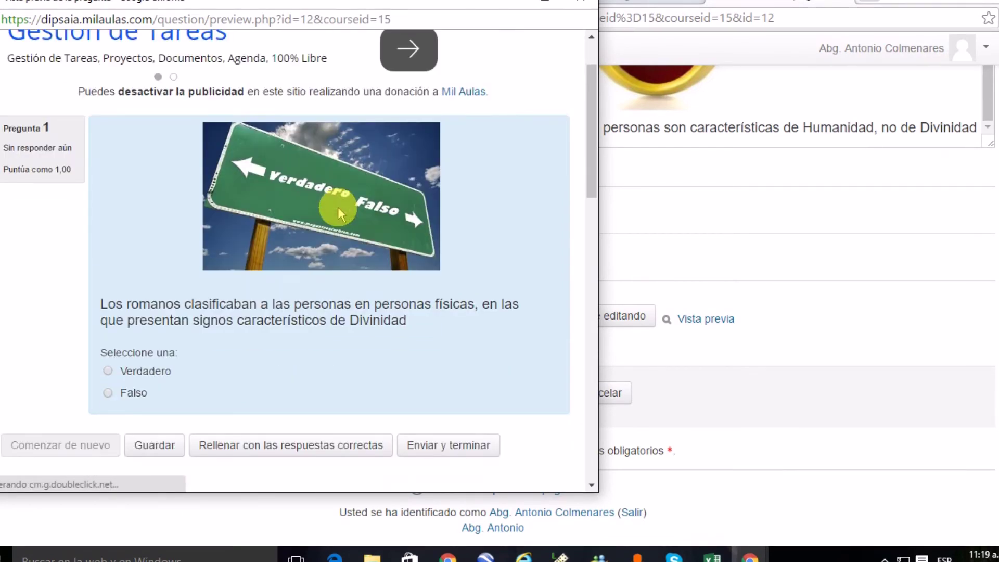
click(108, 393)
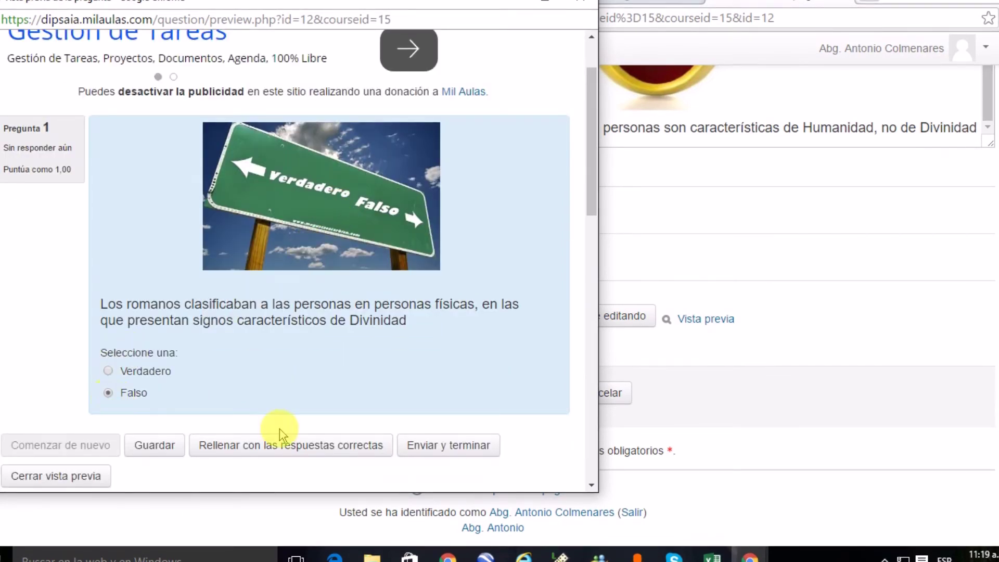
click(444, 447)
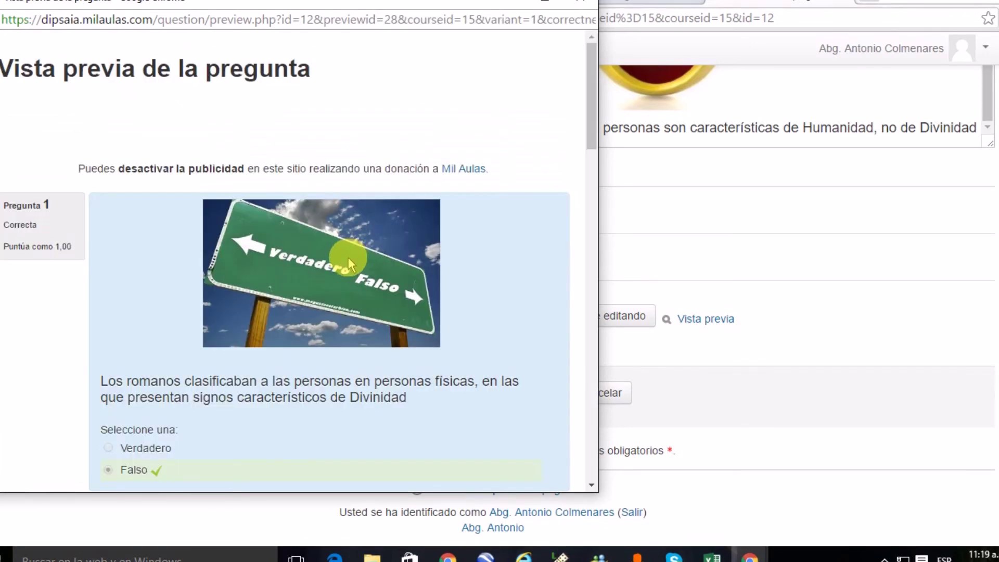
Examine the feedback for the submitted 'Falso' answer and close the question preview.
scroll(192, 405, down, 6)
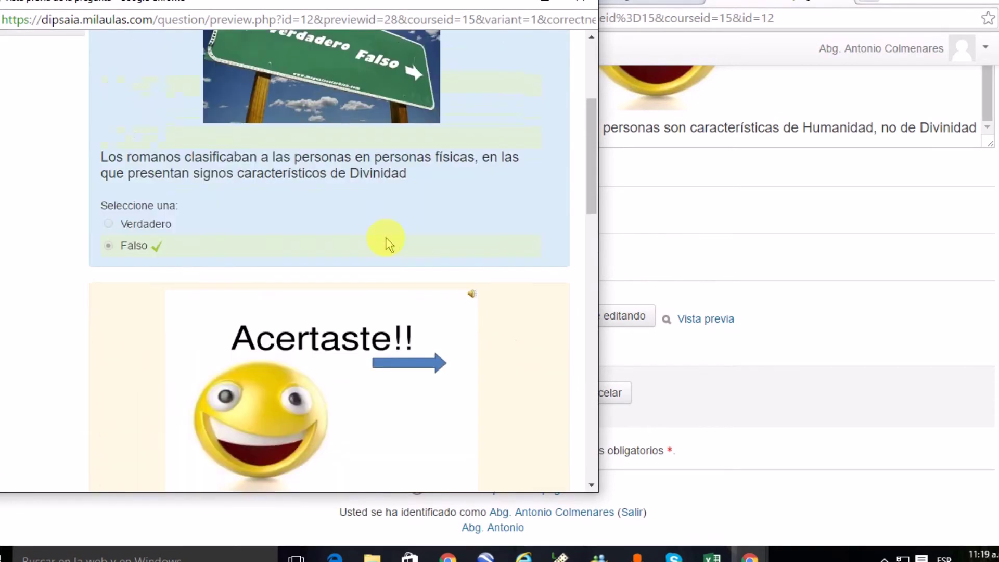
scroll(386, 240, down, 8)
scroll(289, 309, up, 9)
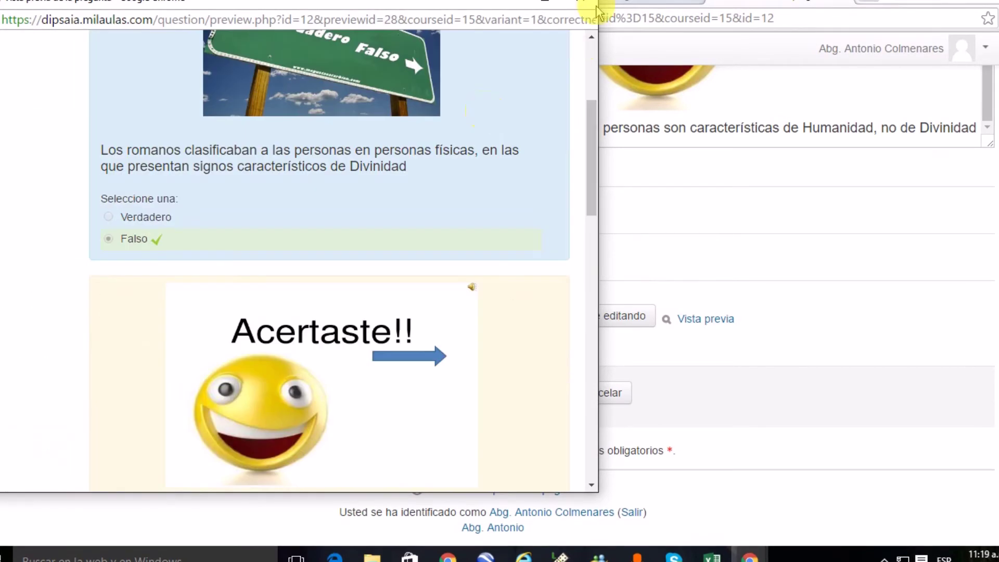
click(583, 2)
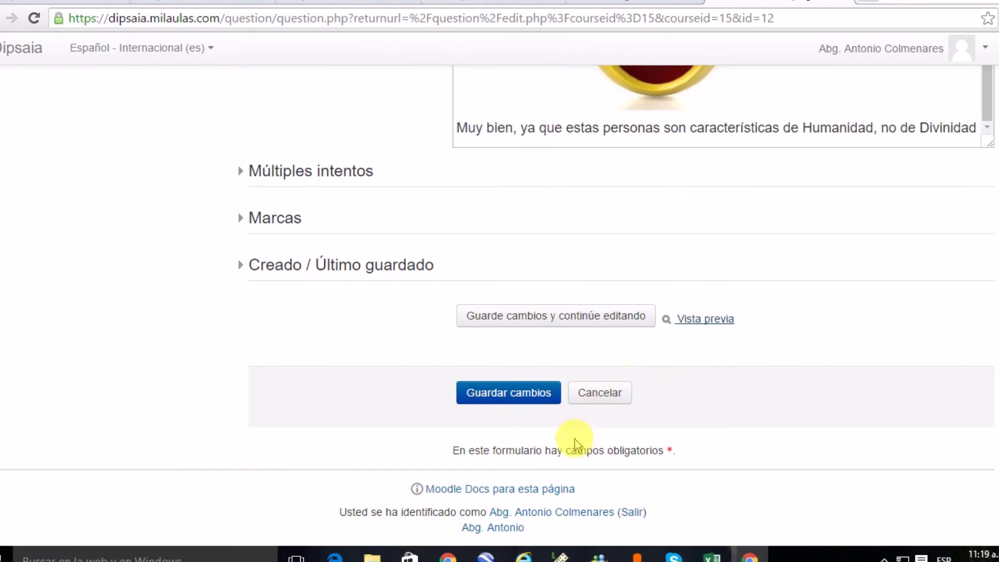
Leave the question editor for the question bank and switch to the already open course page with its weekly sections.
scroll(559, 425, up, 7)
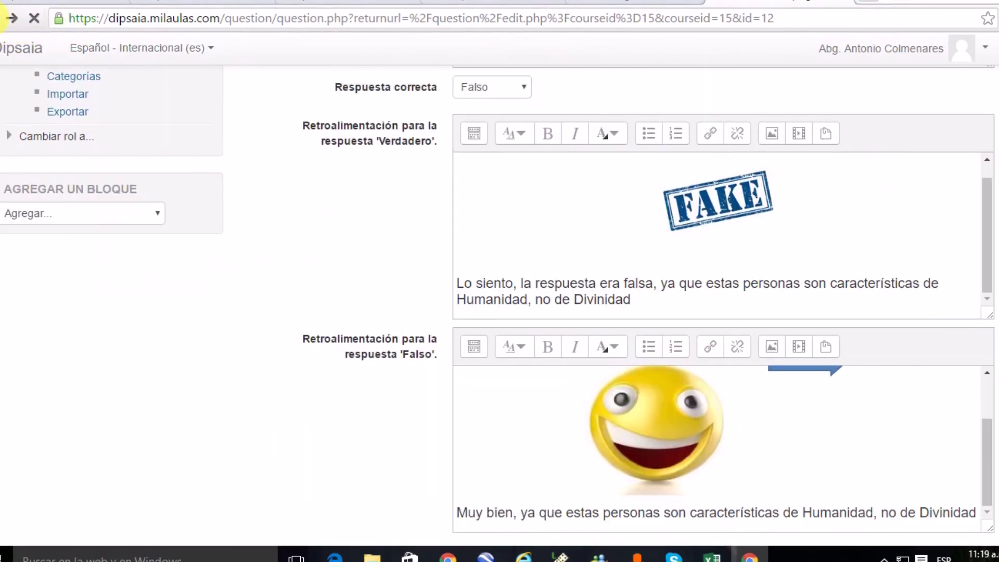
click(408, 128)
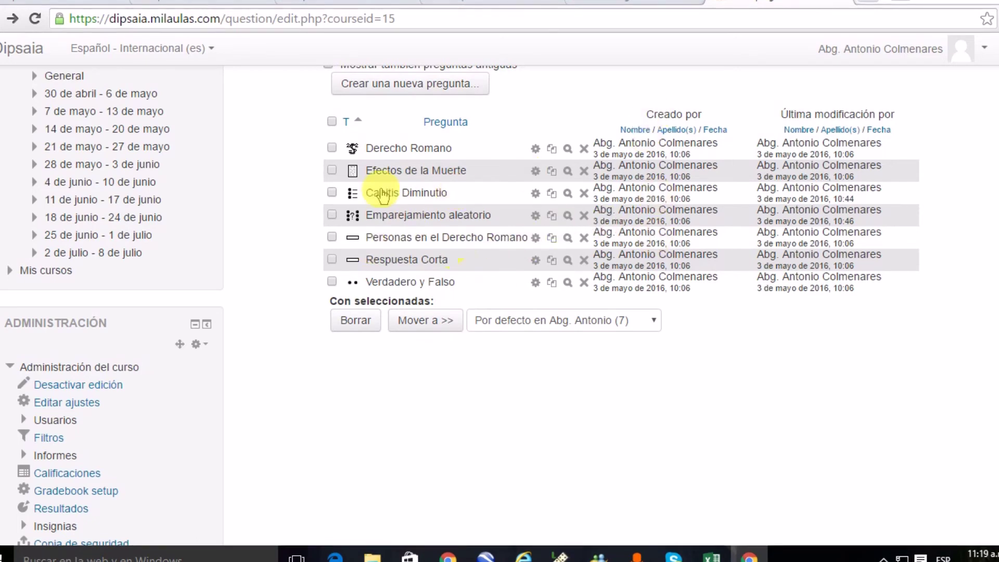
click(359, 3)
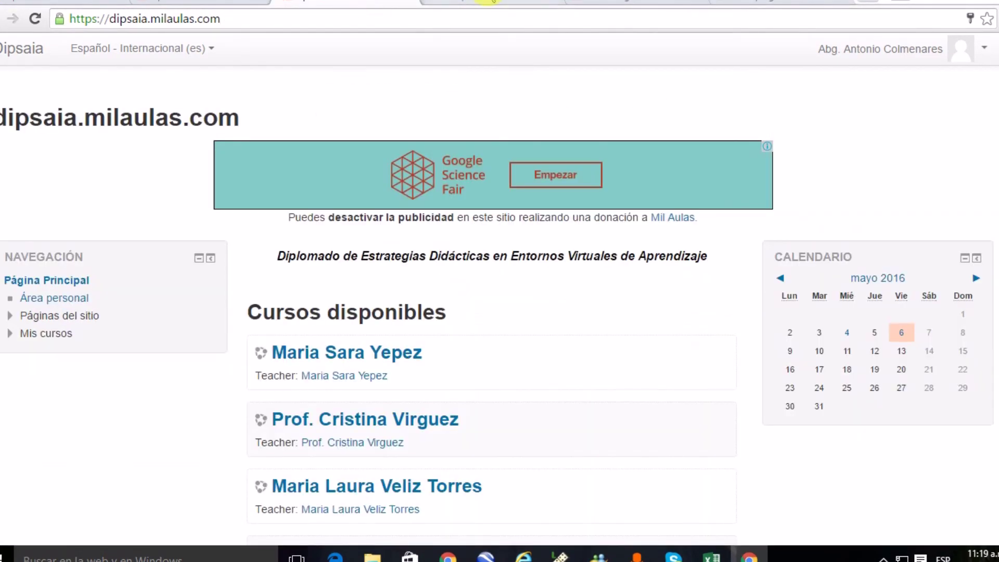
click(487, 2)
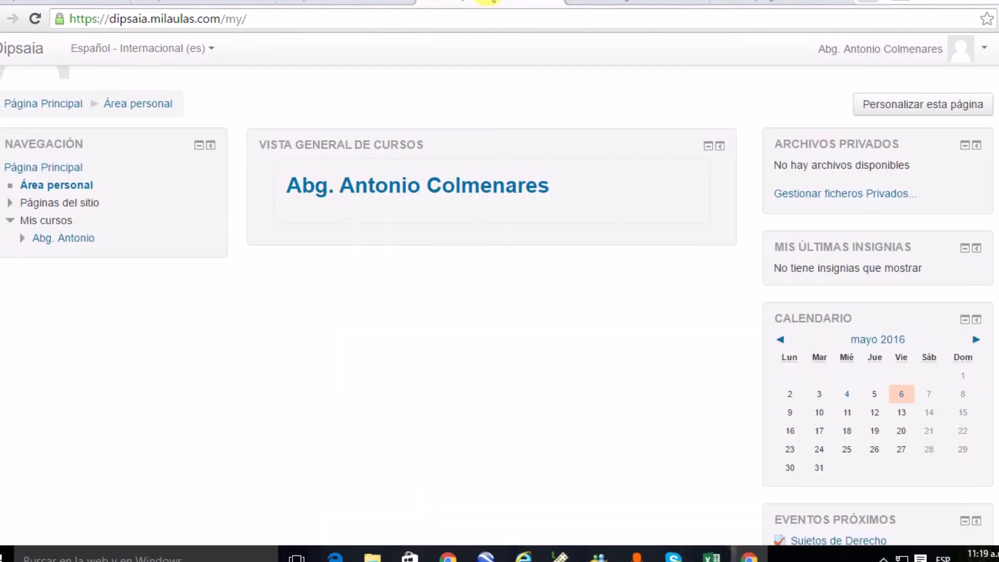
click(593, 2)
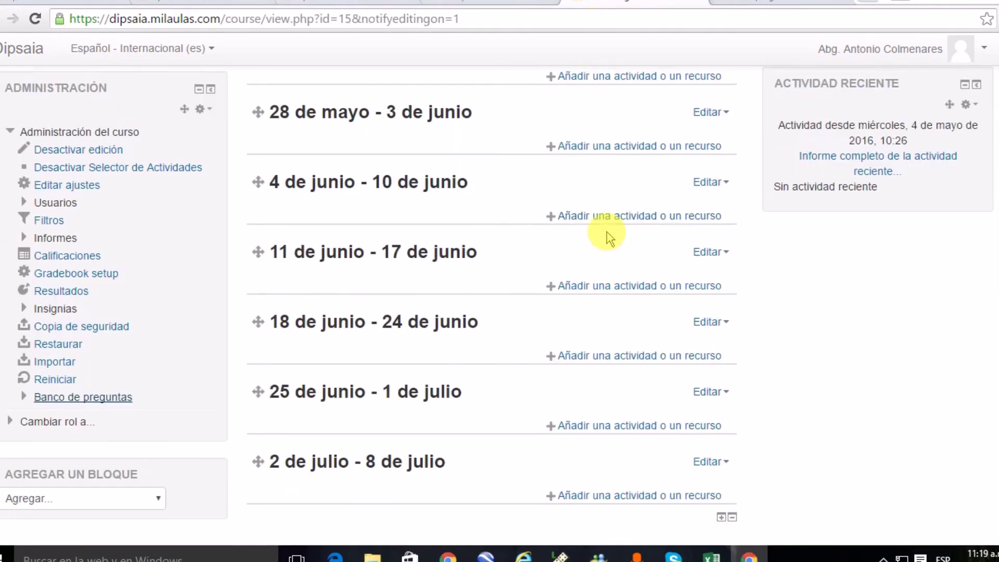
scroll(593, 240, up, 5)
scroll(584, 260, up, 6)
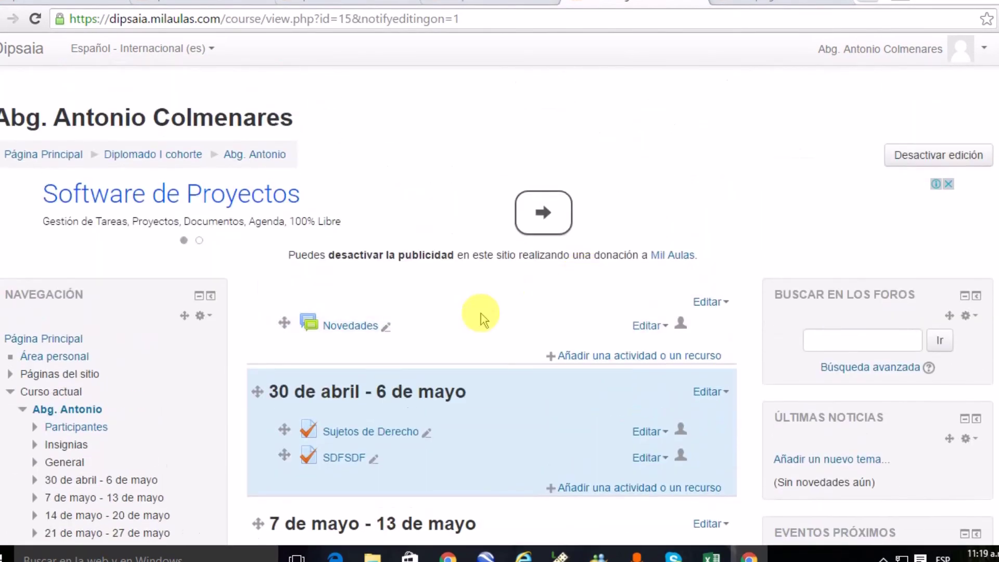
Look up the Cuestionario activity among those available for the 30 de abril - 6 de mayo section without adding it.
click(917, 165)
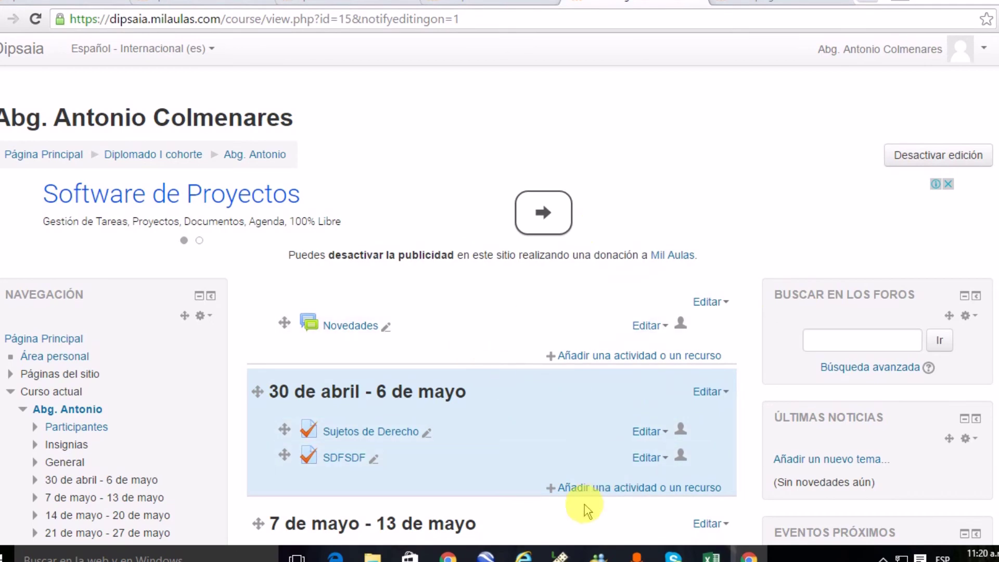
click(587, 487)
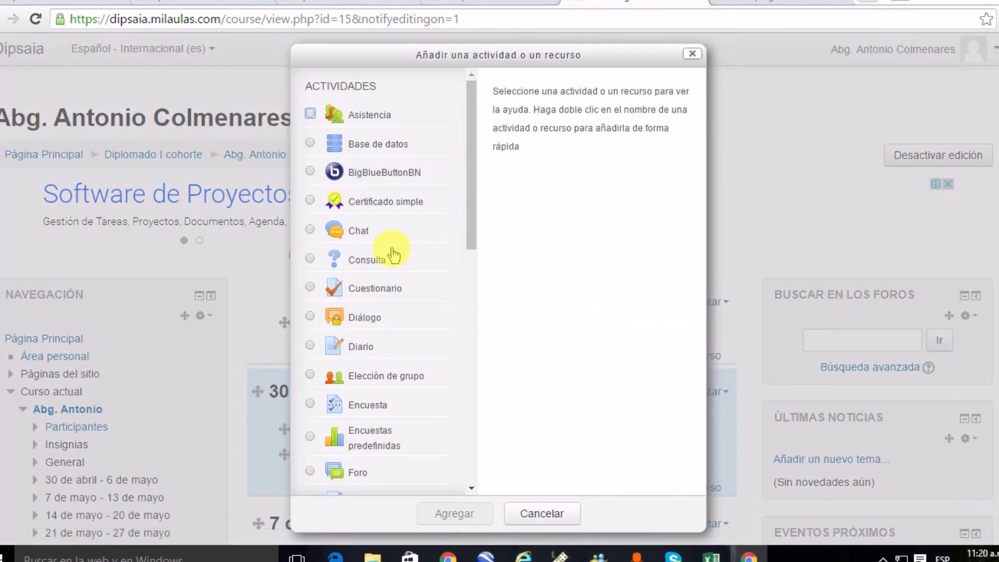
click(342, 292)
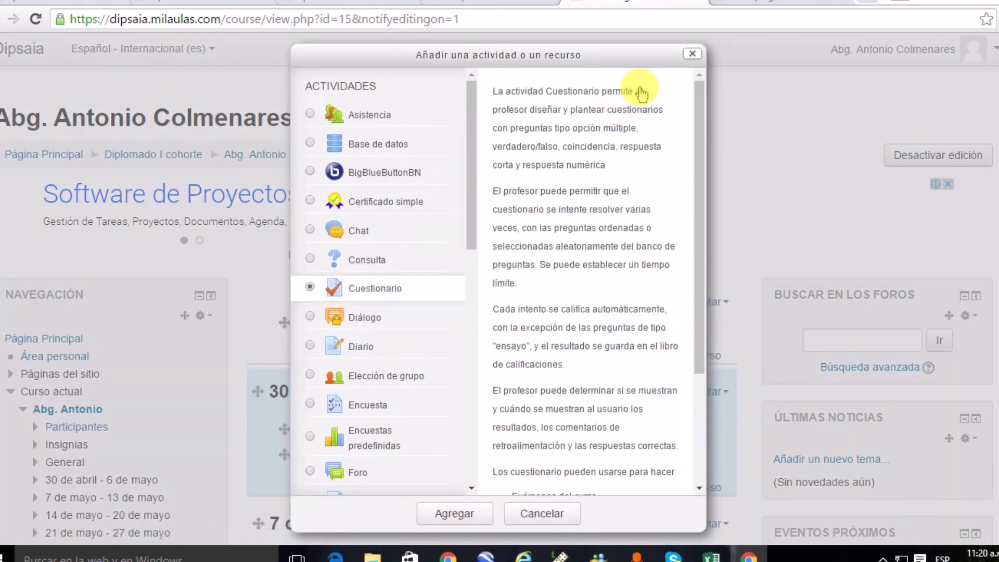
click(692, 54)
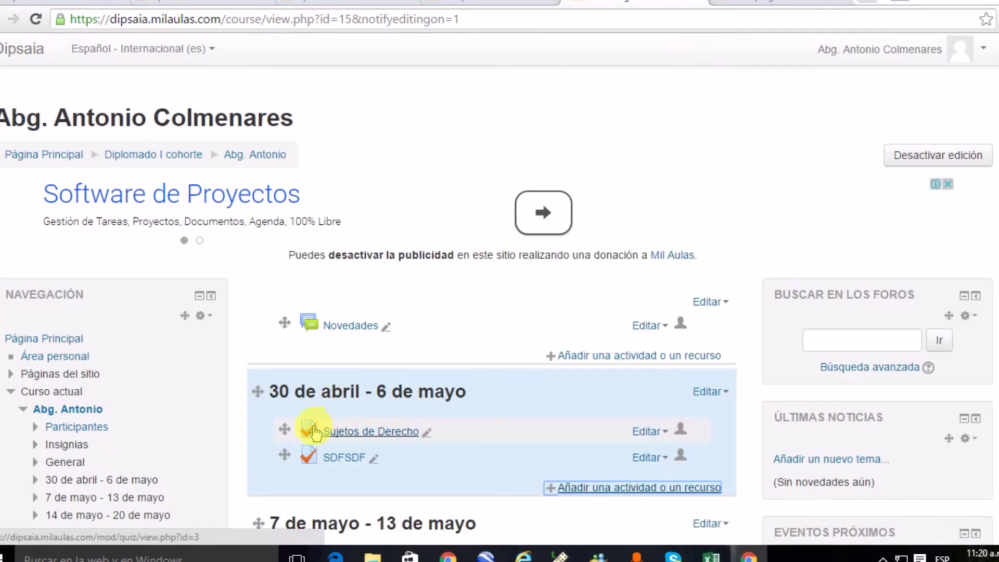
Open the settings of the Sujetos de Derecho quiz and examine its name without changing it.
click(638, 434)
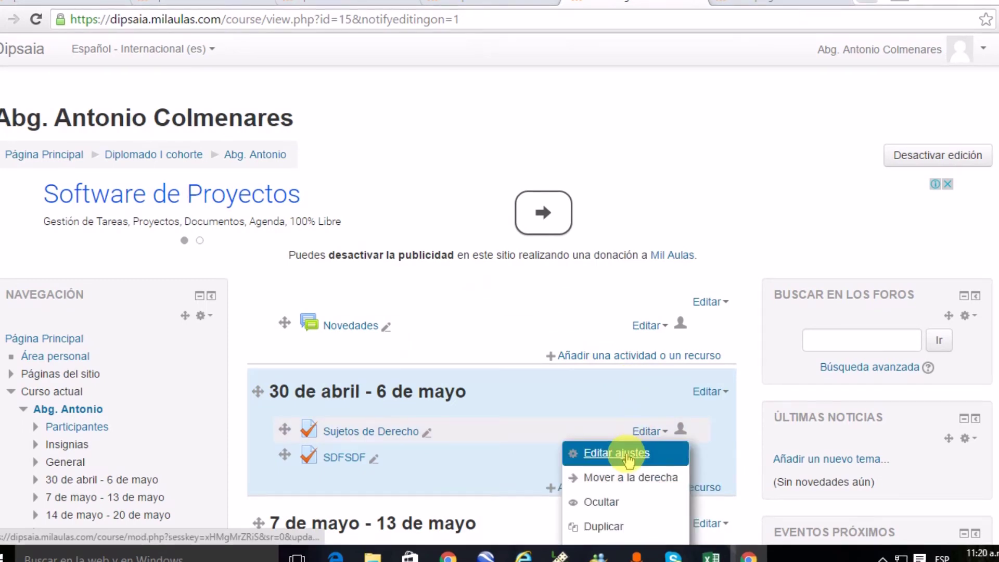
click(628, 455)
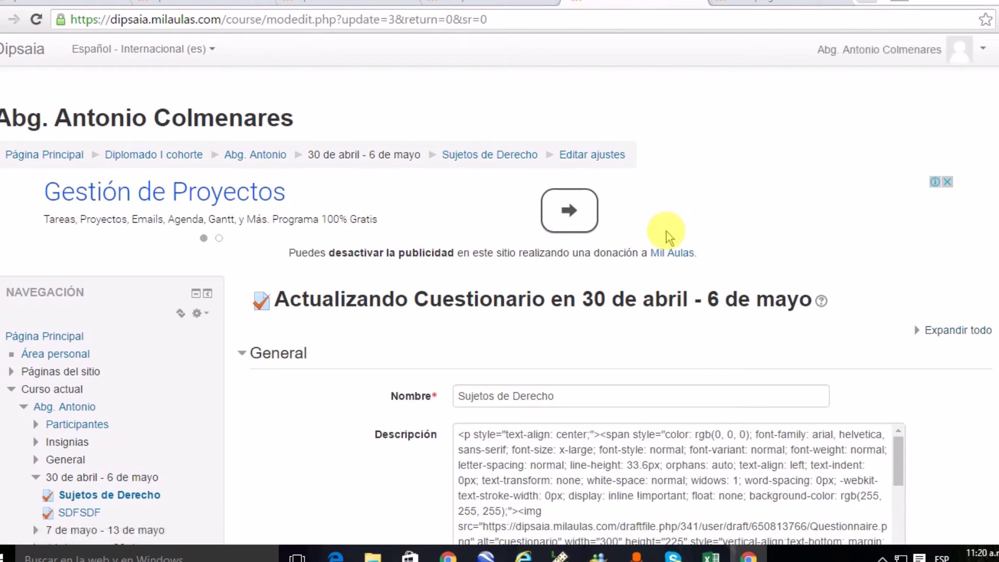
scroll(663, 244, down, 2)
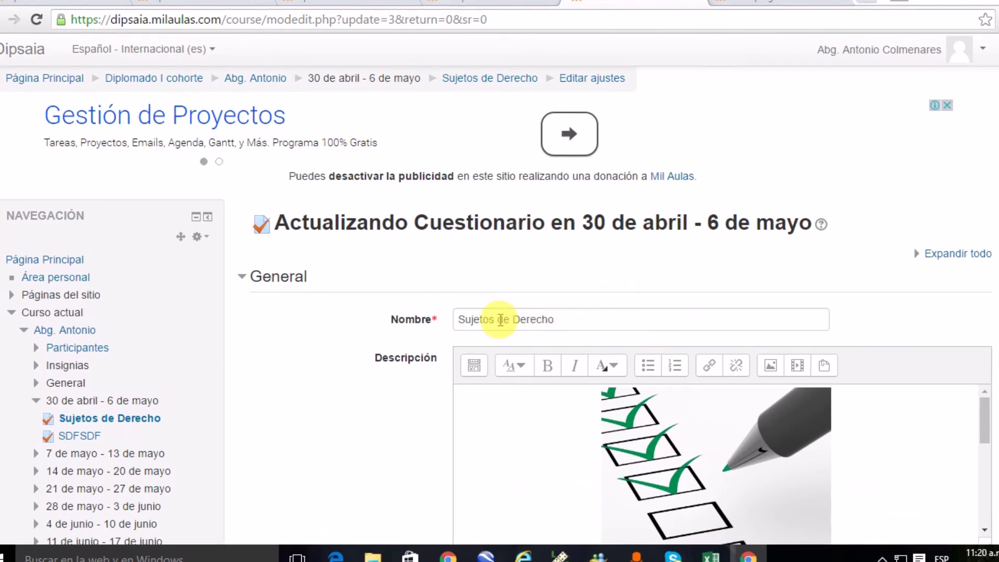
drag(462, 319, 557, 317)
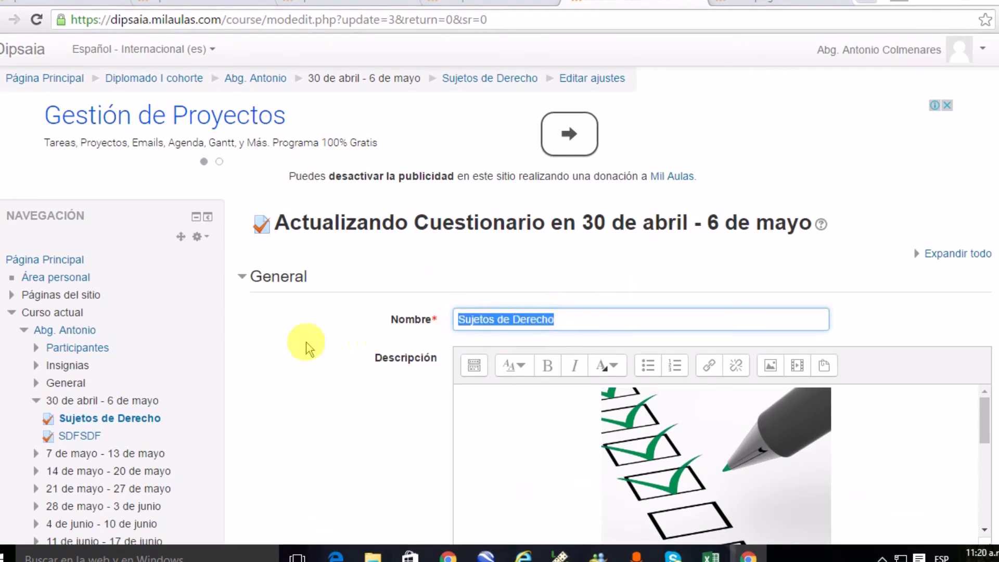
click(598, 325)
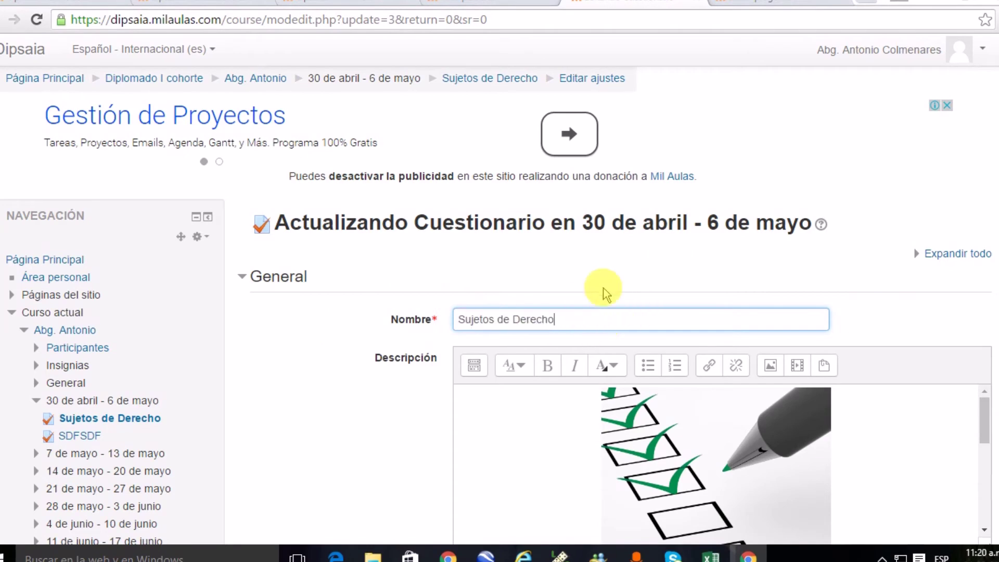
Enlarge the quiz's description editor and examine the full instruction text.
scroll(625, 276, down, 3)
drag(988, 265, 983, 302)
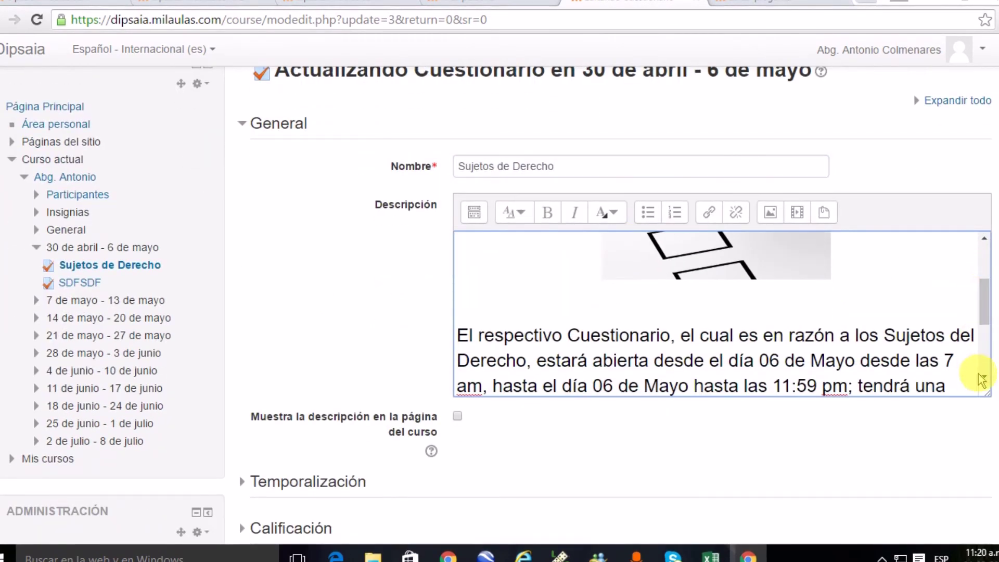
drag(984, 391, 987, 544)
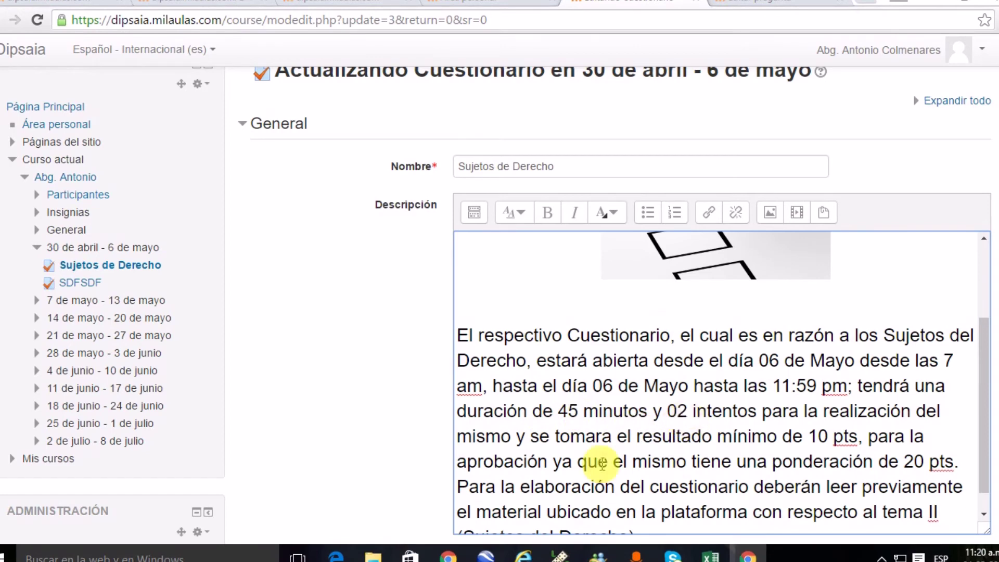
scroll(739, 406, down, 1)
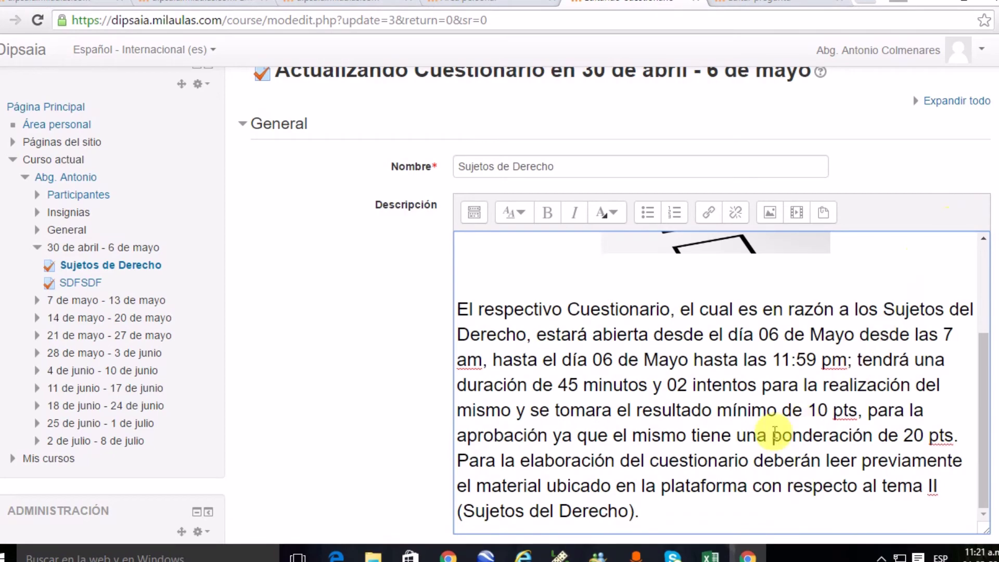
scroll(995, 278, down, 4)
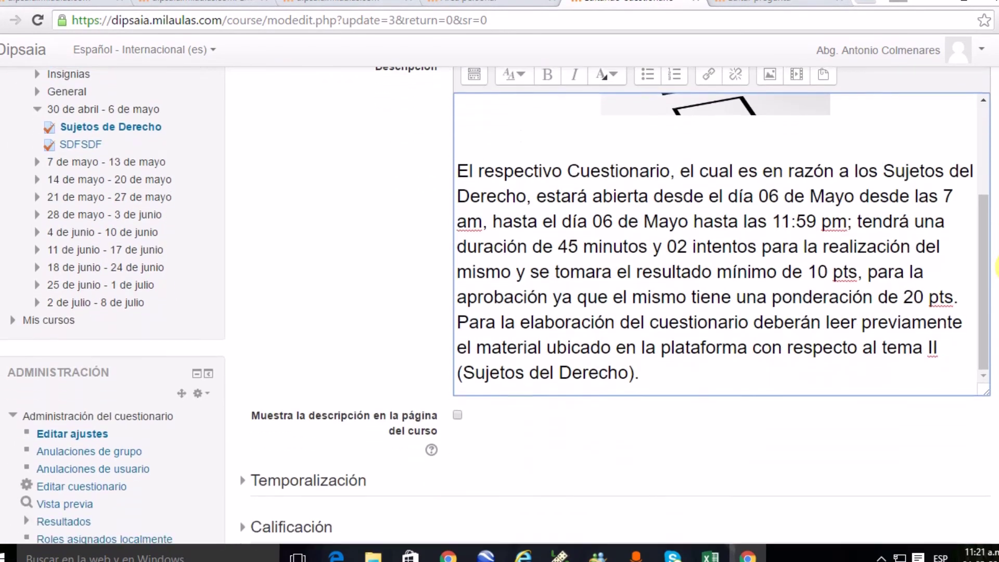
Expand the Temporalización settings and examine the quiz's opening and closing dates and time limit.
scroll(996, 278, down, 4)
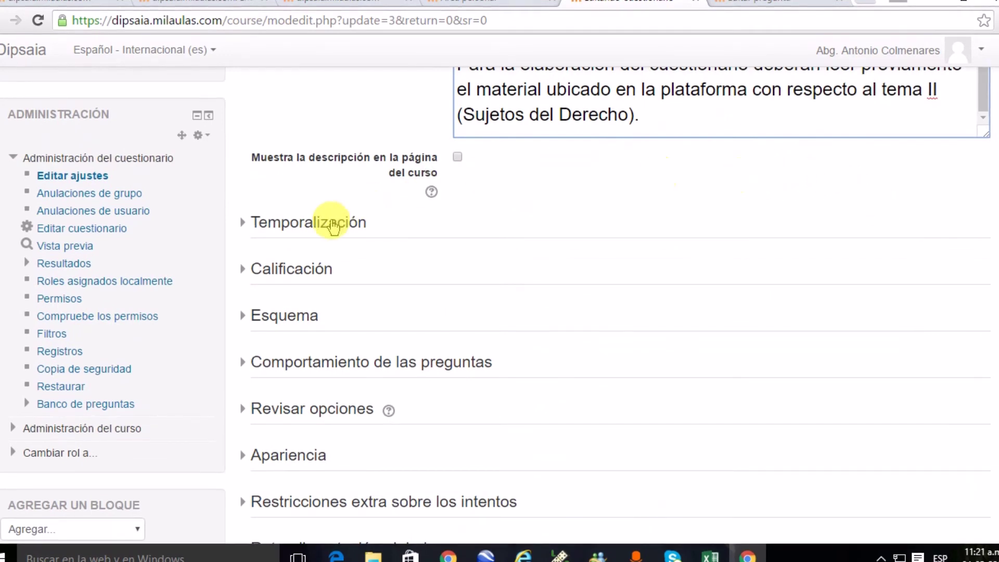
click(325, 224)
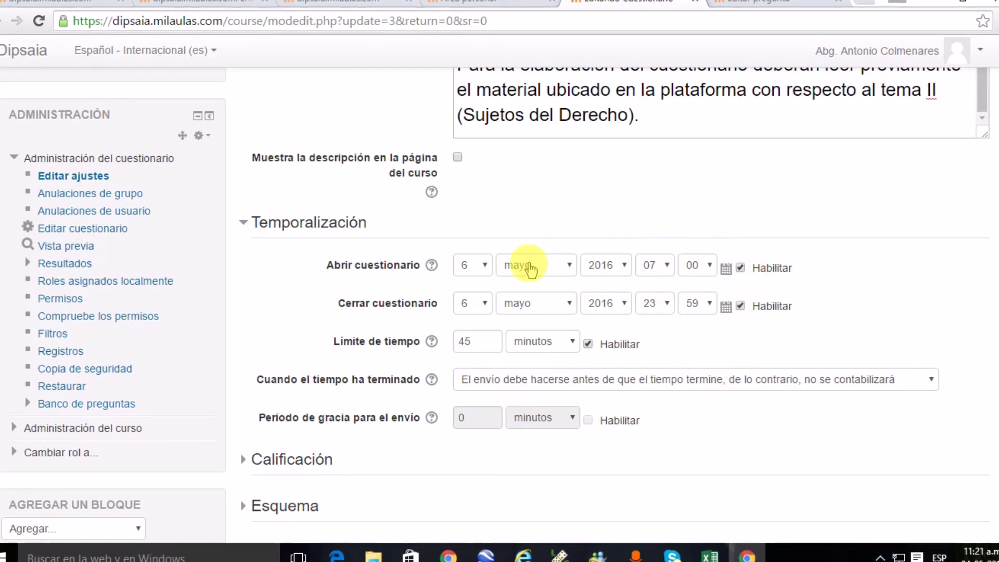
double_click(461, 343)
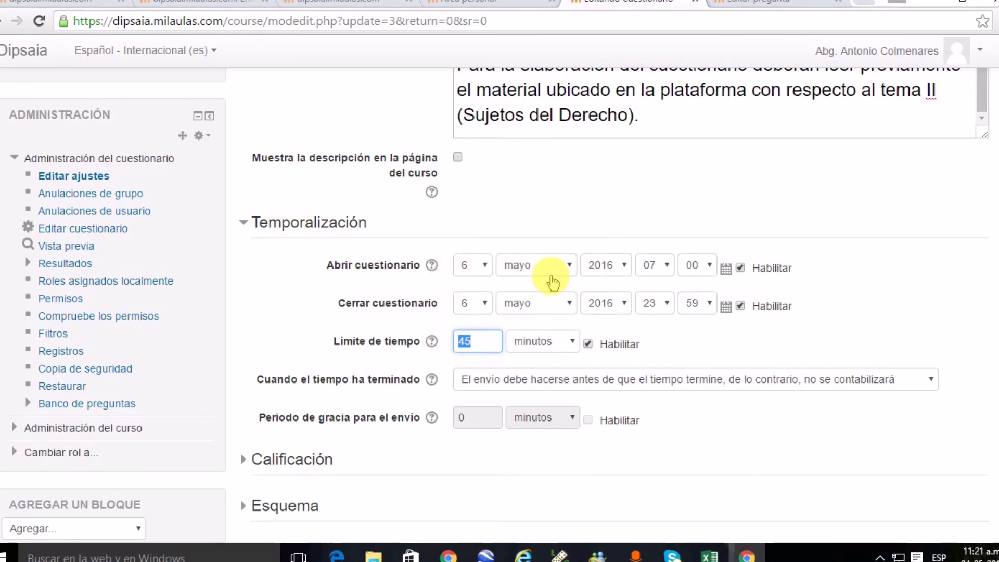
Expand the Calificación settings, review the permitted-attempts options keeping 2 selected, and examine the grading method.
scroll(536, 277, down, 2)
scroll(526, 276, down, 1)
click(306, 306)
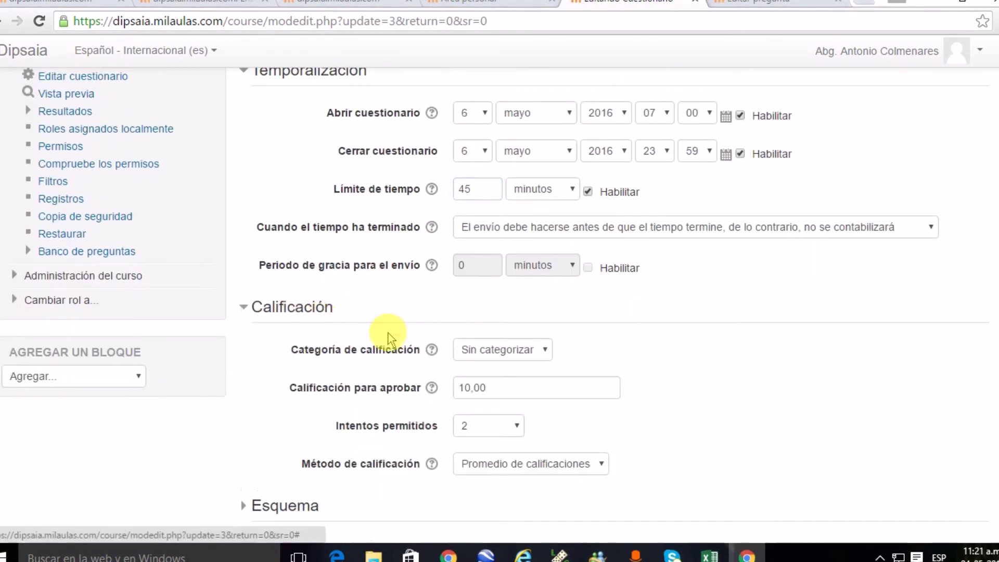
scroll(551, 255, down, 1)
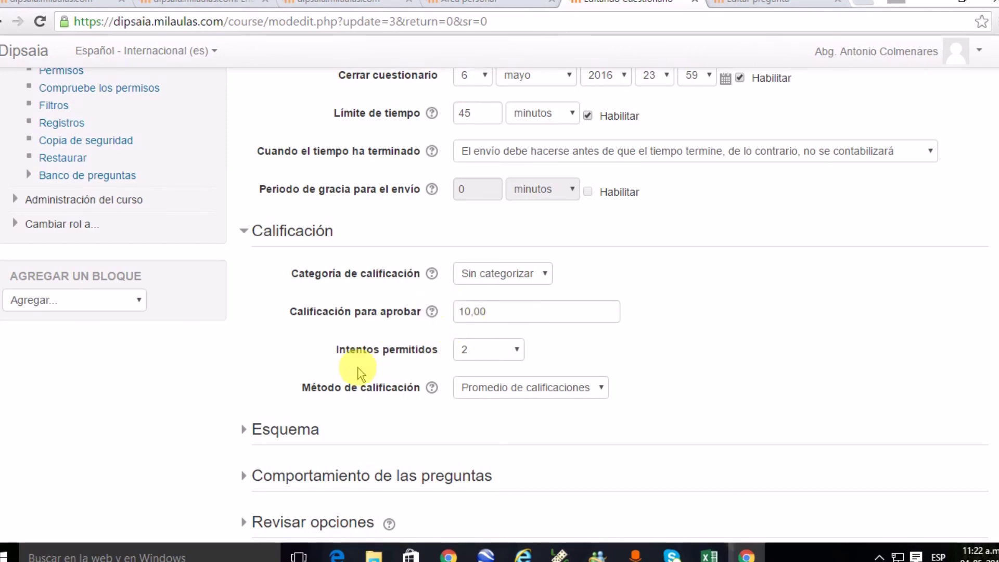
click(512, 354)
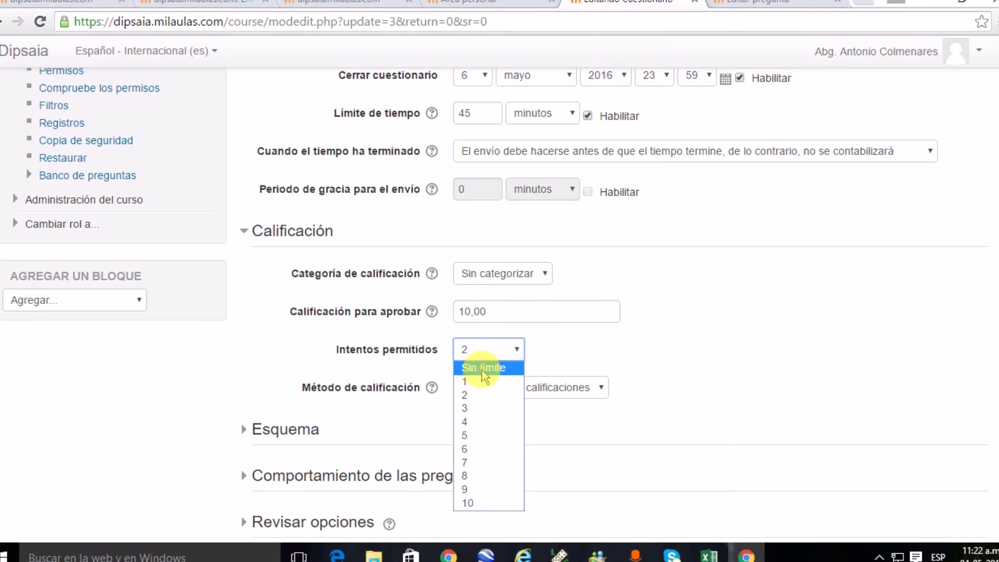
click(474, 396)
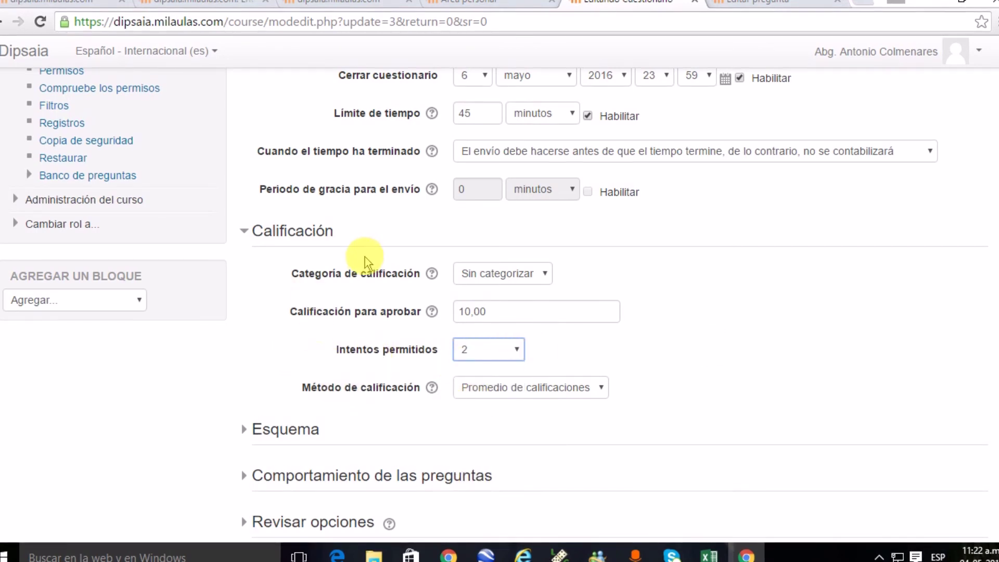
scroll(364, 260, down, 1)
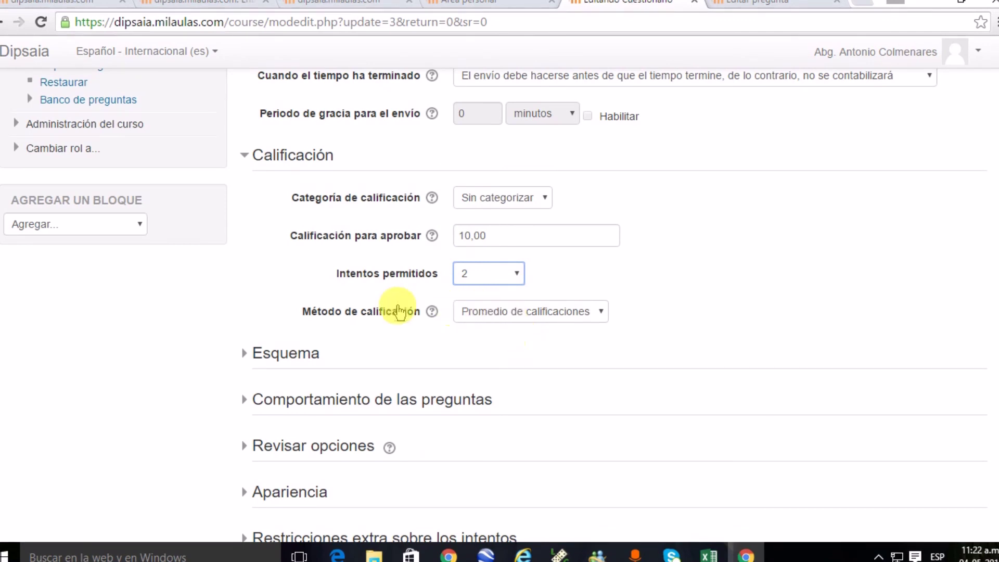
Expand the Esquema settings with their additional options and review the new-page choices, keeping Cada 2 preguntas selected.
scroll(500, 341, down, 1)
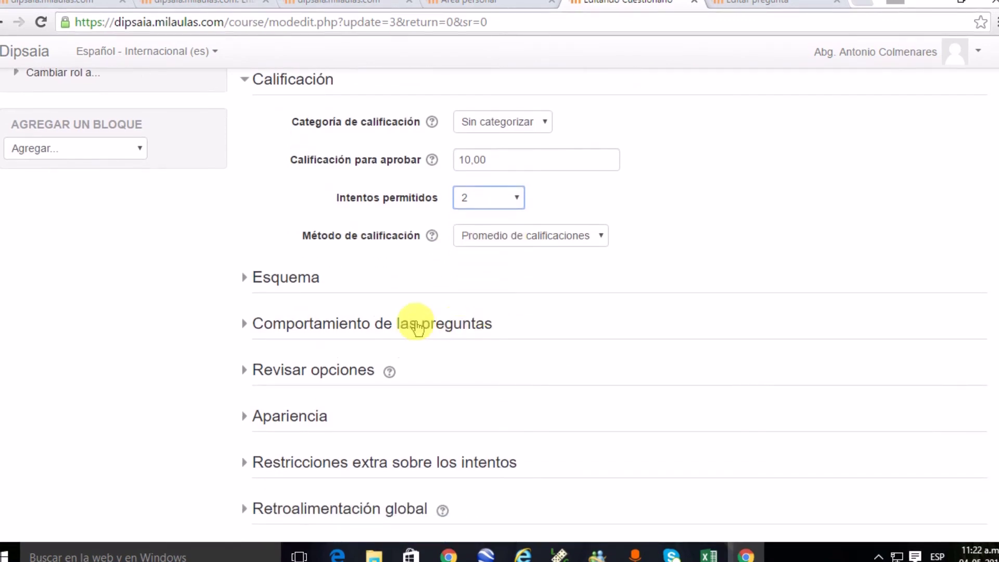
click(305, 282)
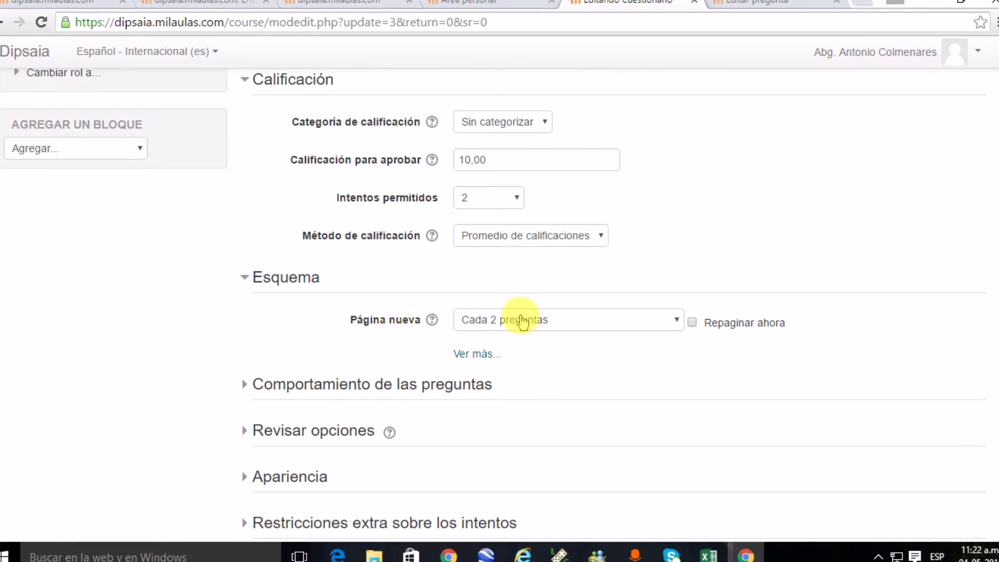
click(677, 322)
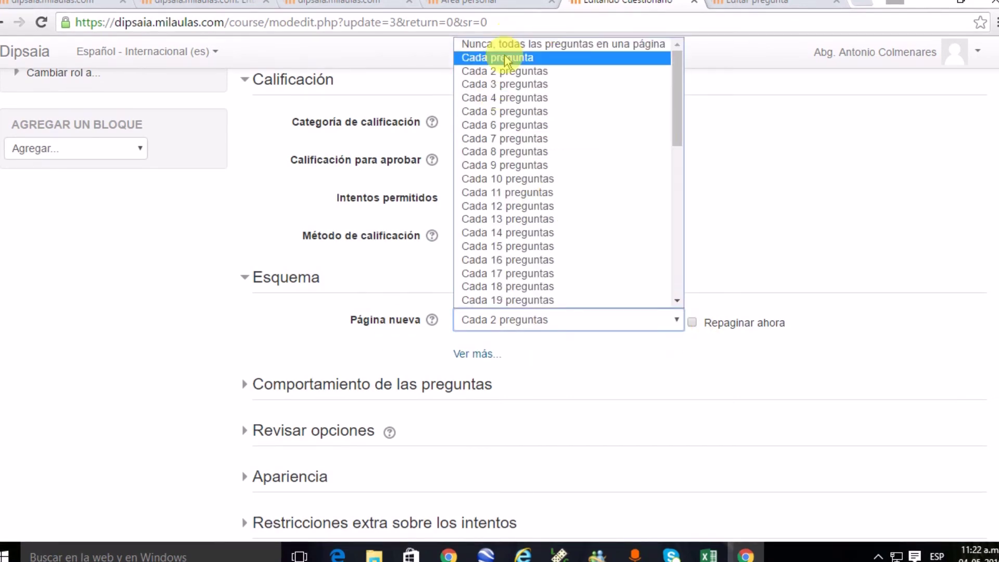
click(505, 71)
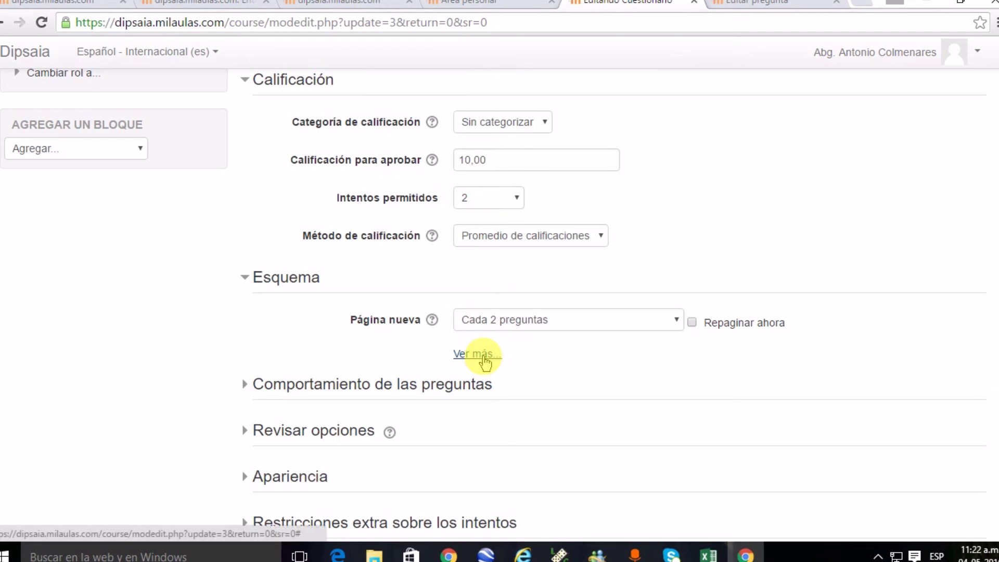
click(476, 355)
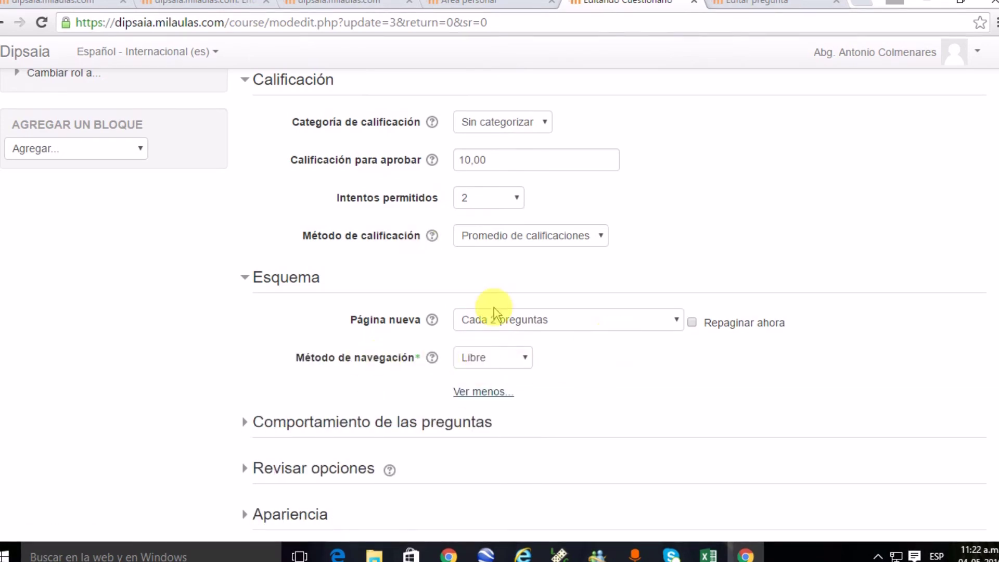
Expand the Comportamiento de las preguntas settings and review the question behaviour options, keeping Retroalimentación diferida selected.
scroll(333, 315, down, 1)
scroll(312, 310, down, 3)
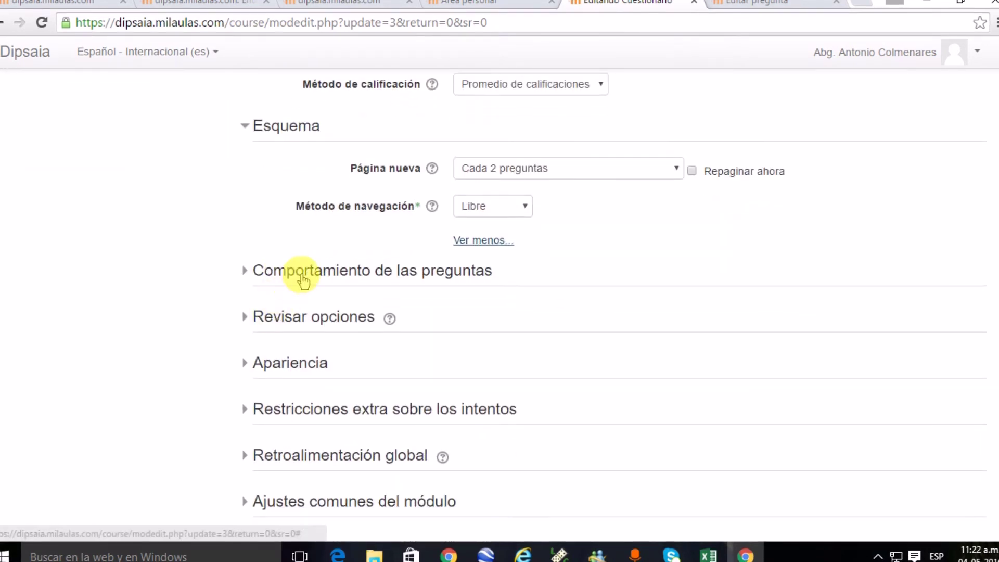
click(308, 277)
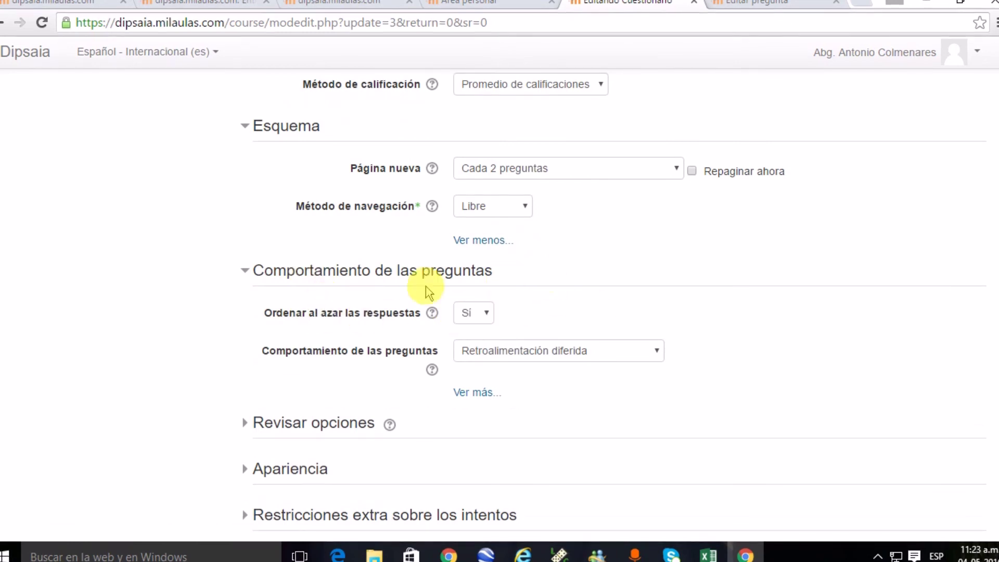
click(580, 354)
click(581, 359)
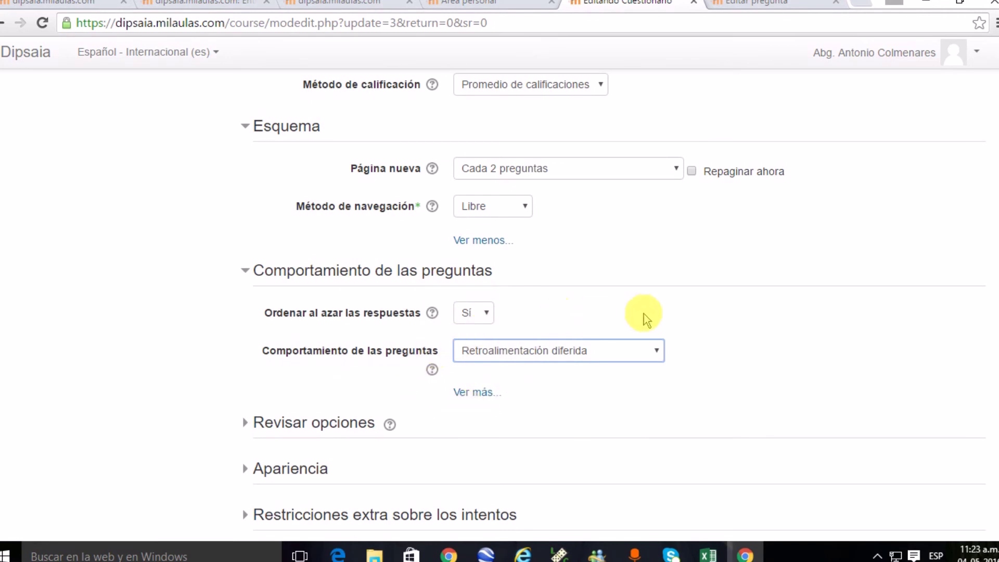
Expand Revisar opciones and examine what students can review during, right after and later than each attempt, and after the quiz closes.
scroll(515, 328, down, 2)
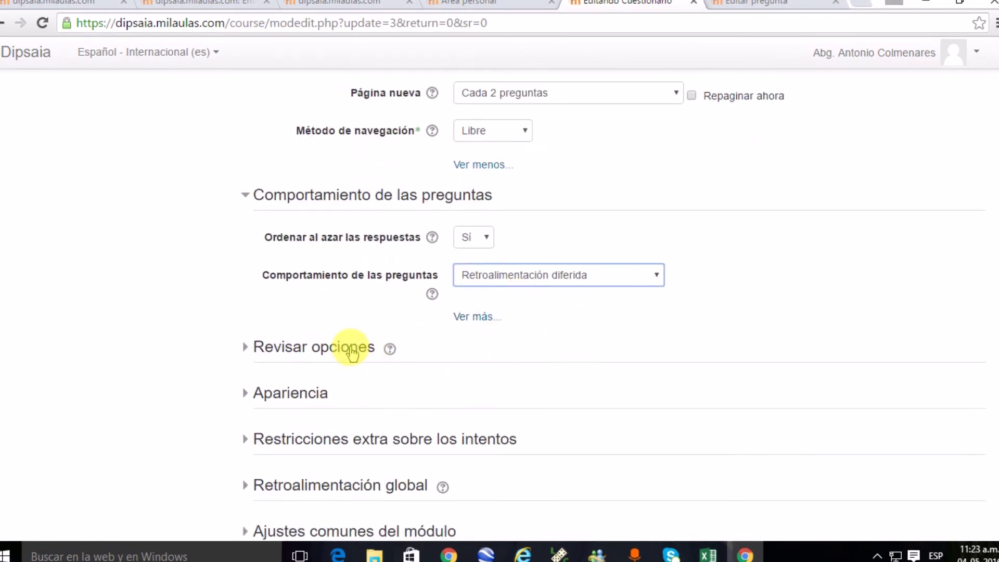
click(349, 348)
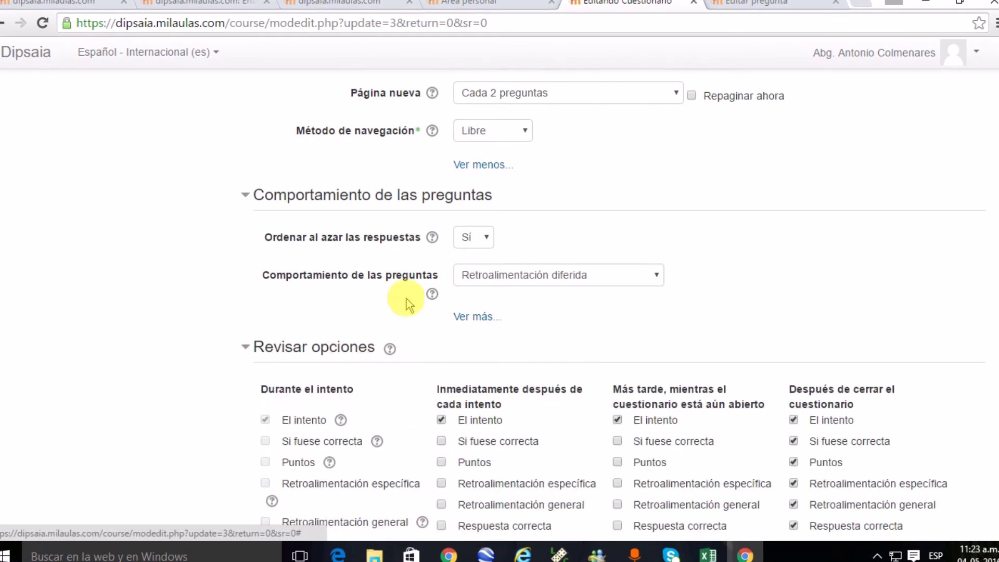
scroll(497, 265, down, 4)
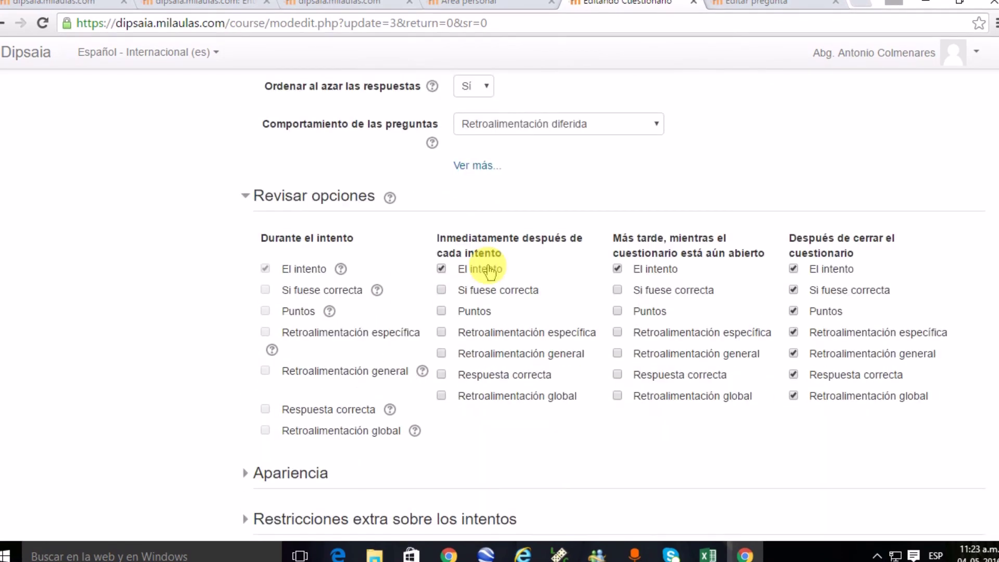
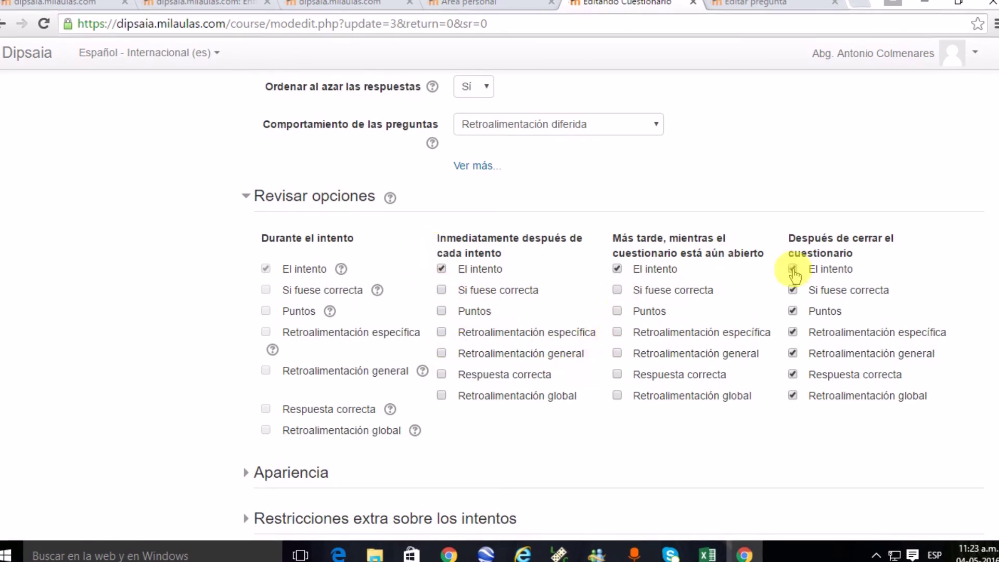
click(792, 373)
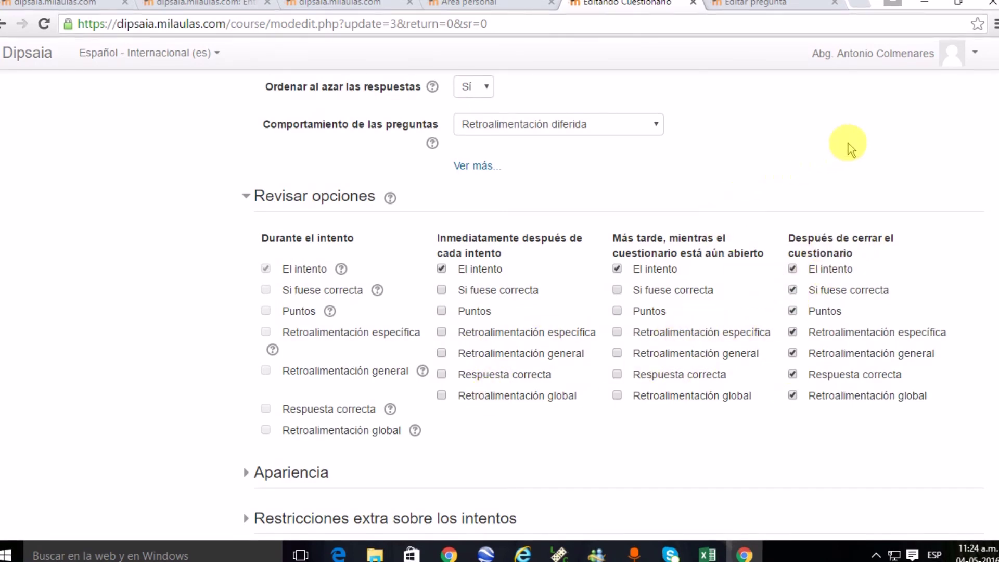
Expand the Apariencia settings and review the user image and grade decimals options, keeping Imagen grande and 1 selected.
scroll(833, 162, down, 4)
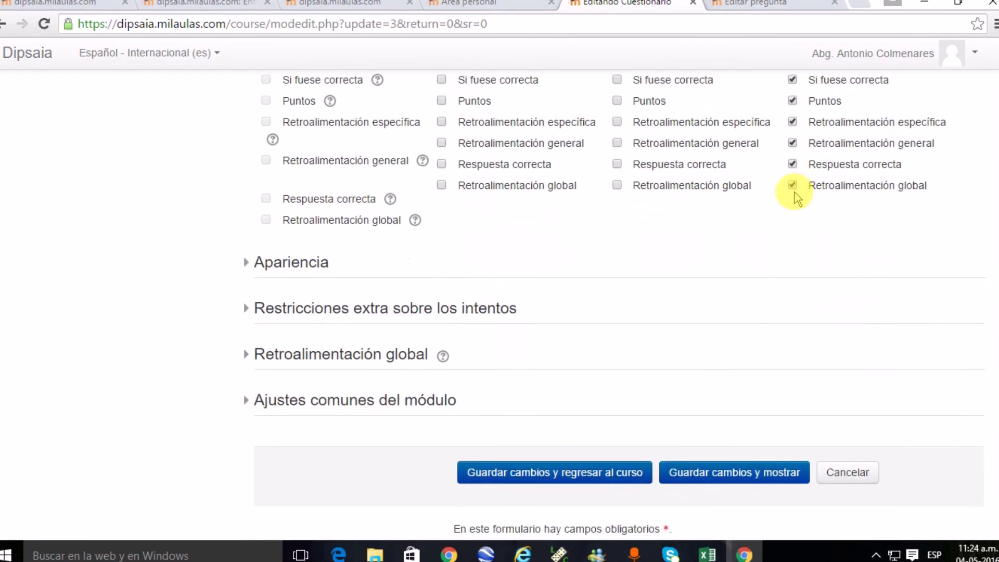
click(311, 248)
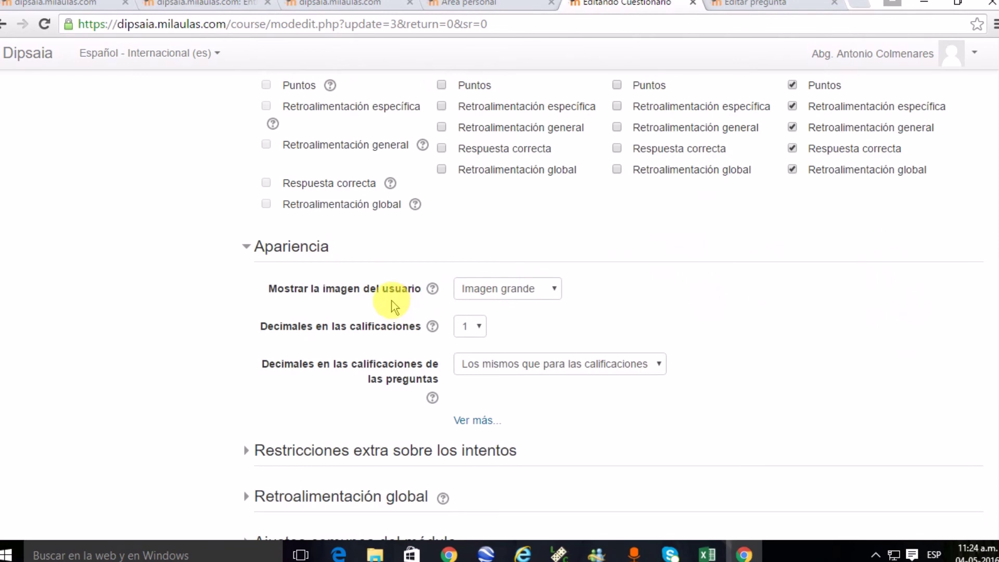
click(537, 293)
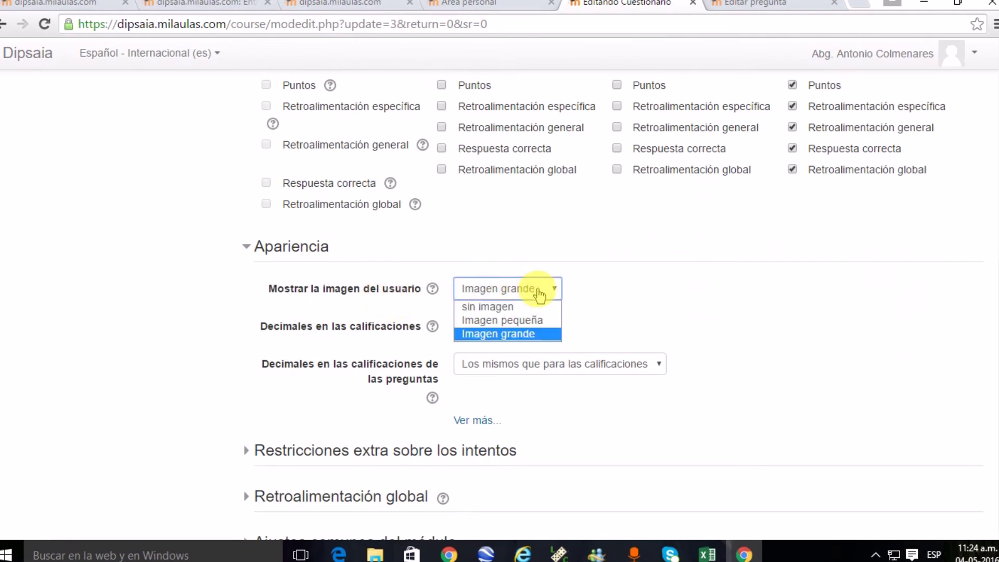
click(607, 286)
click(553, 290)
click(512, 337)
click(670, 305)
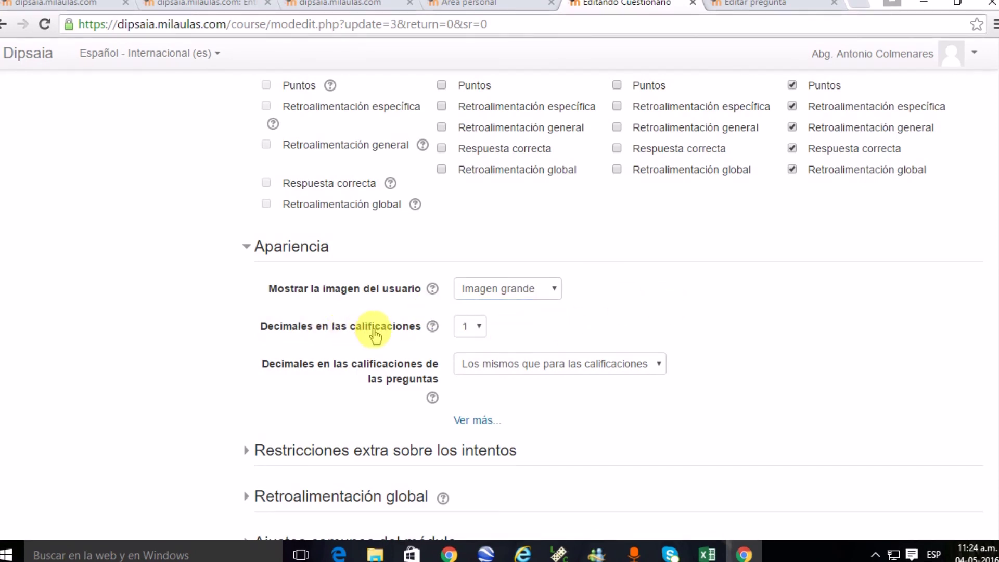
click(485, 327)
click(465, 358)
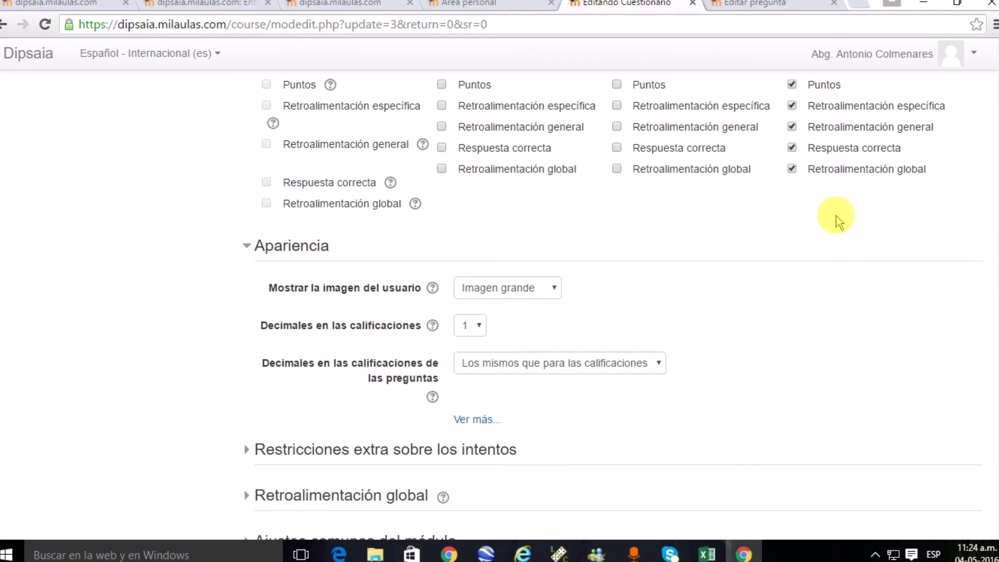
Expand the Restricciones extra sobre los intentos settings, unmask the required quiz password to check it, and mask it again.
scroll(836, 216, down, 3)
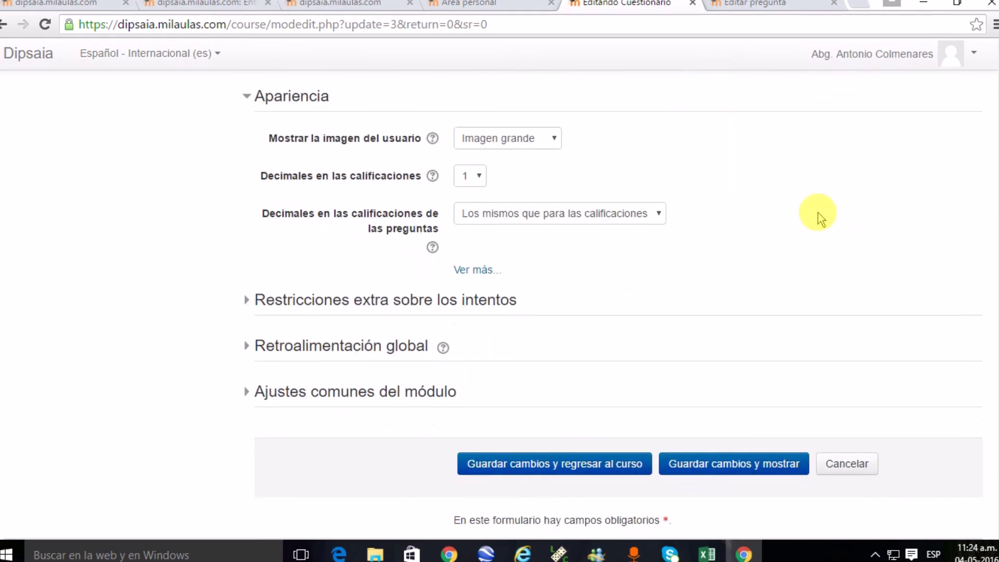
click(490, 300)
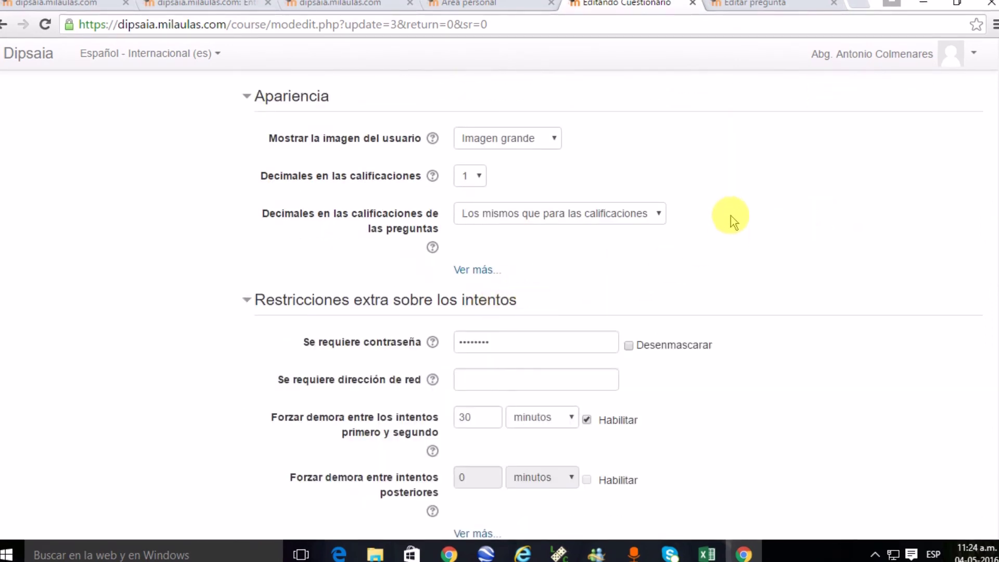
scroll(733, 215, down, 2)
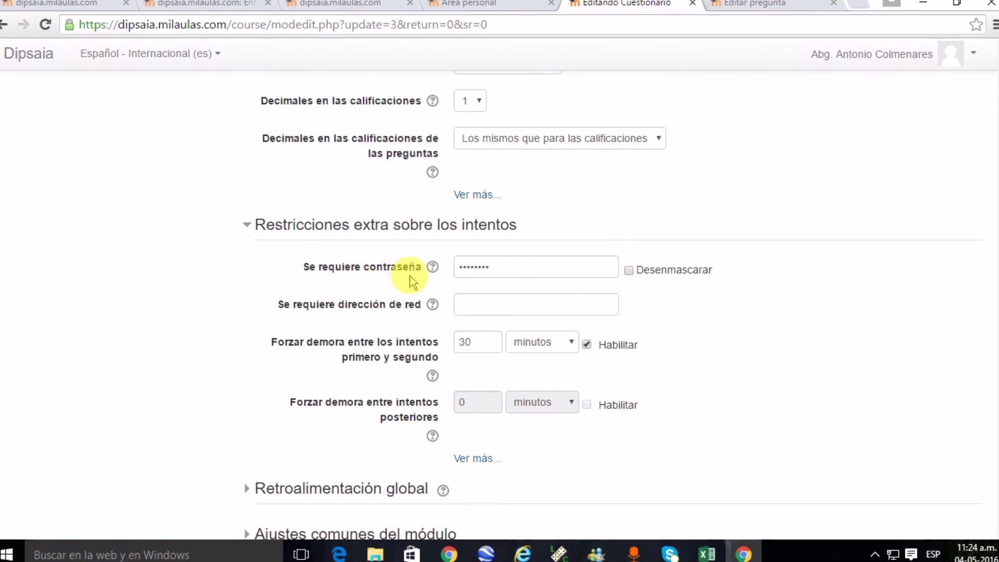
double_click(473, 262)
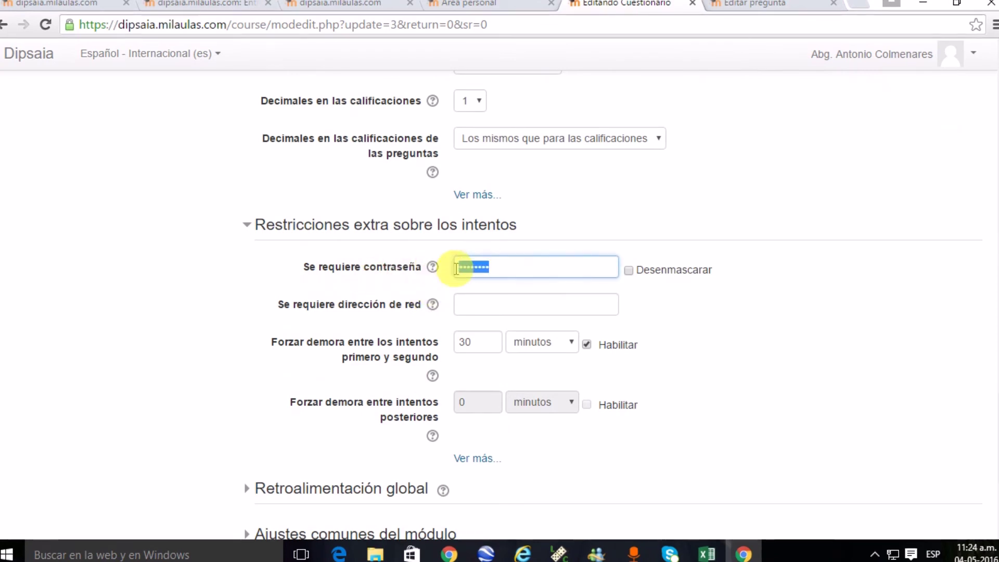
click(629, 271)
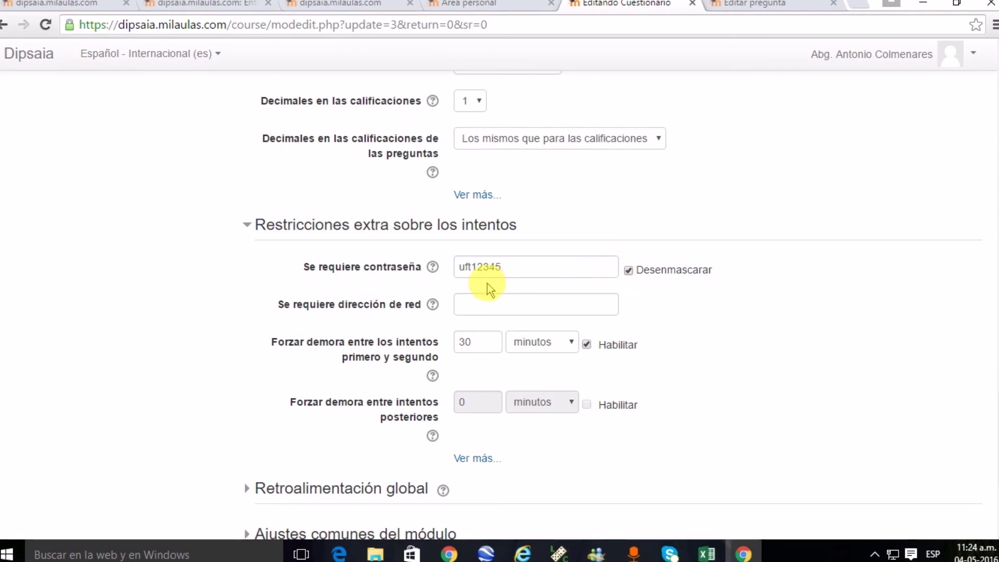
click(628, 271)
Examine the forced delays between attempts and reveal the additional browser security setting.
scroll(382, 252, down, 1)
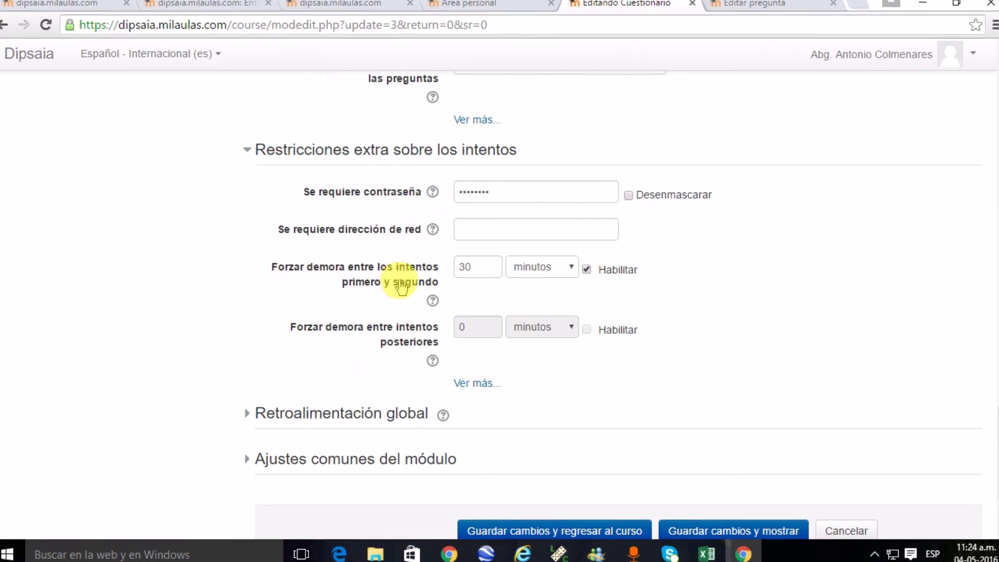
click(484, 268)
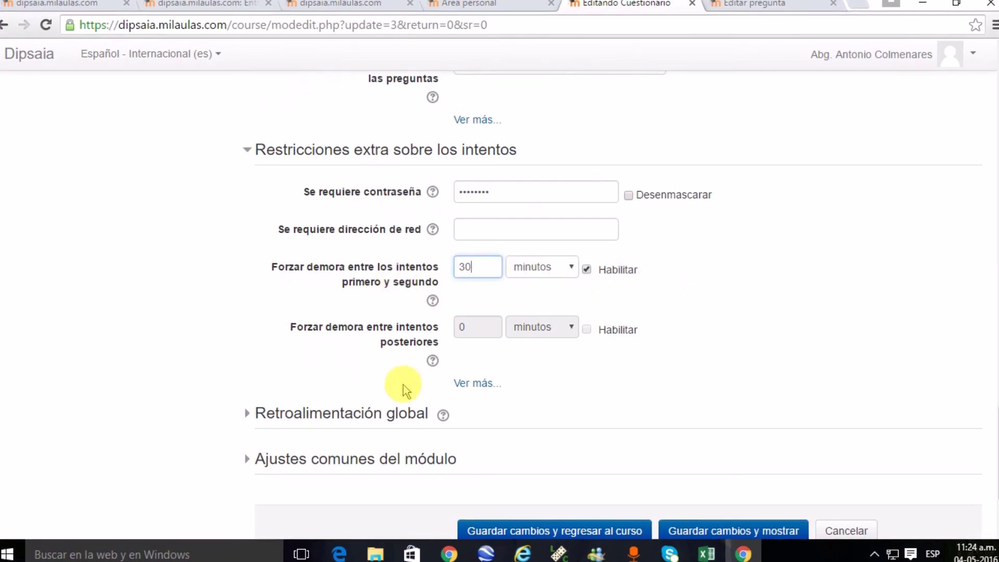
scroll(656, 207, down, 1)
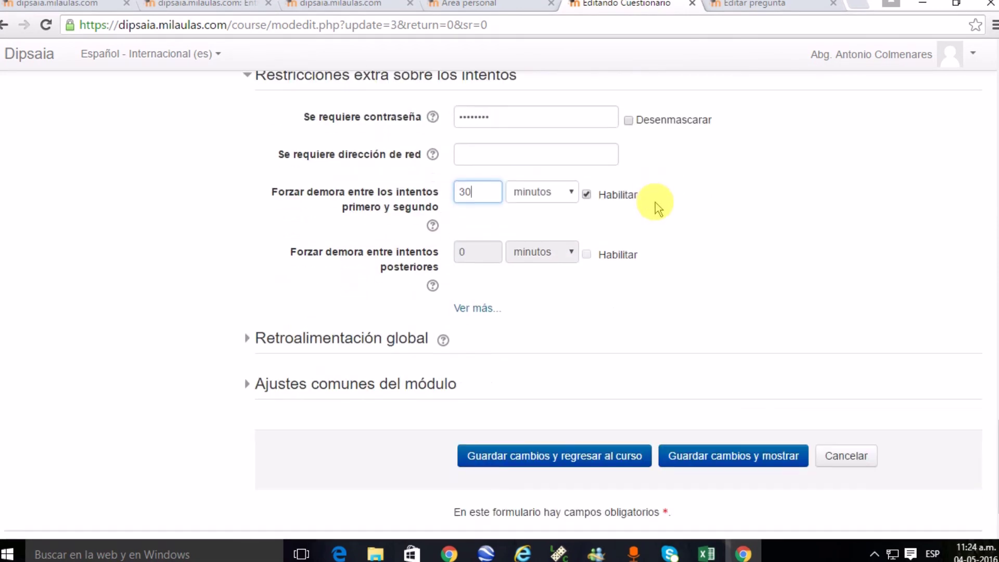
scroll(676, 216, down, 1)
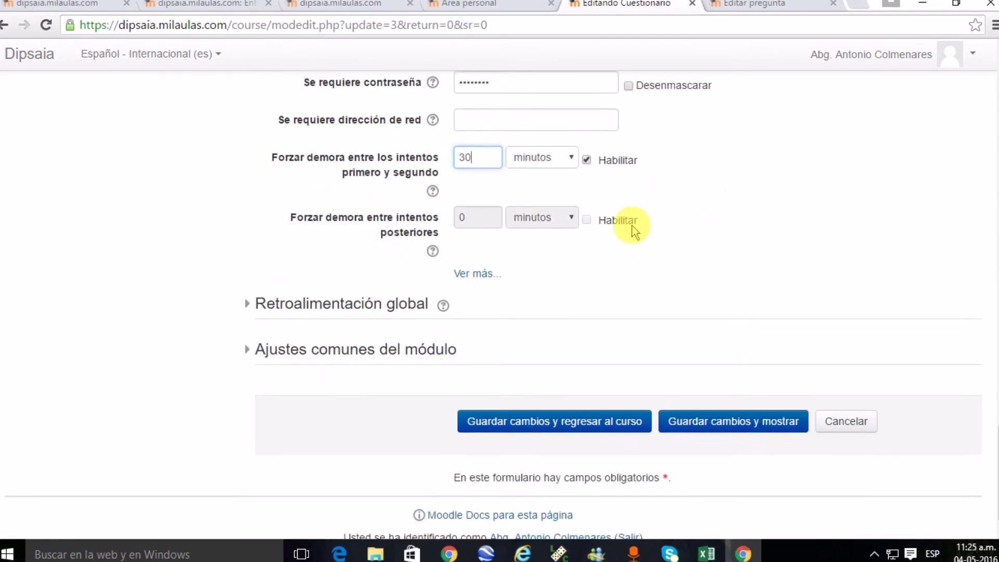
click(490, 243)
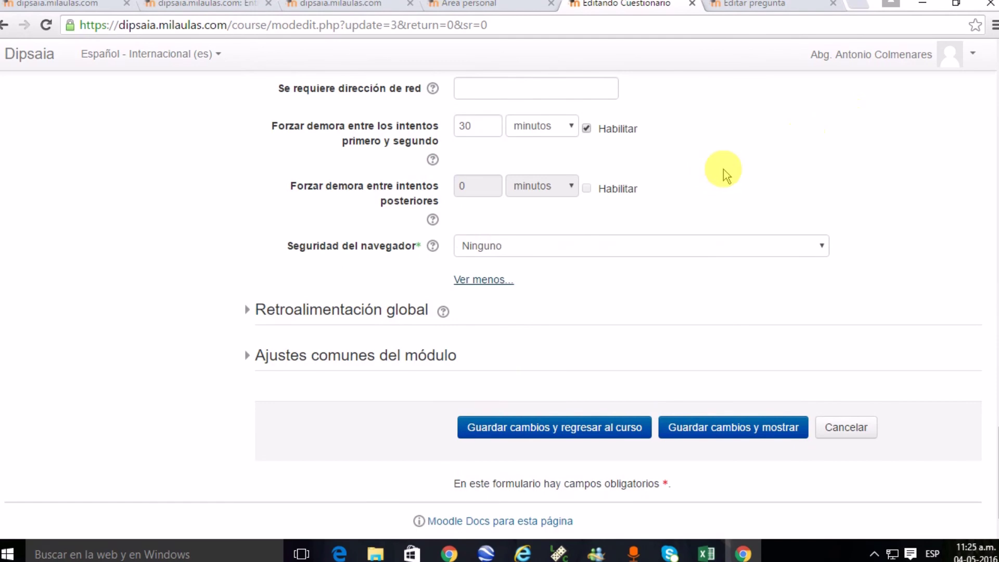
Expand the Retroalimentación global settings, examine the feedback comments for each grade boundary, and enlarge the 100% comment box.
scroll(486, 224, down, 1)
click(335, 275)
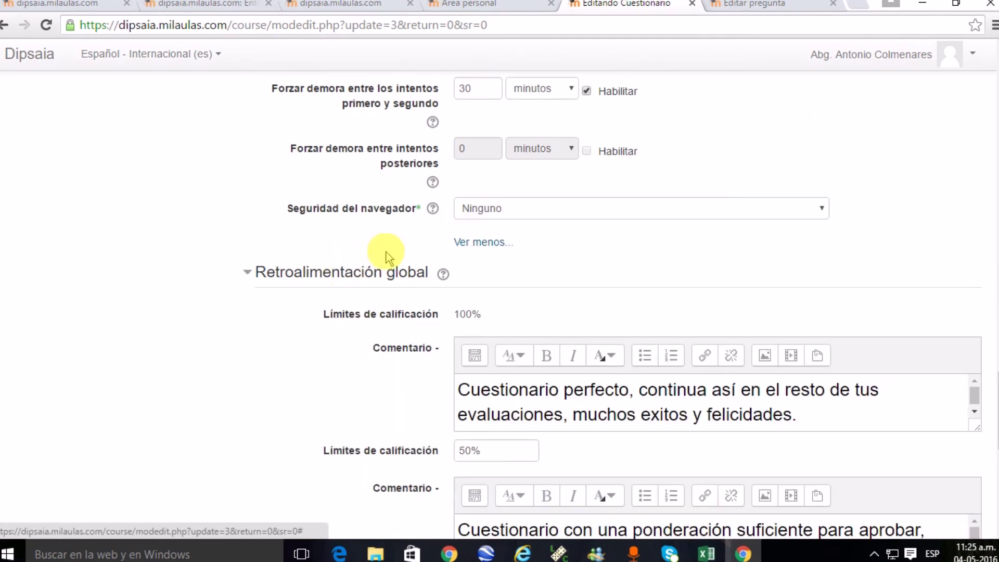
scroll(677, 167, down, 3)
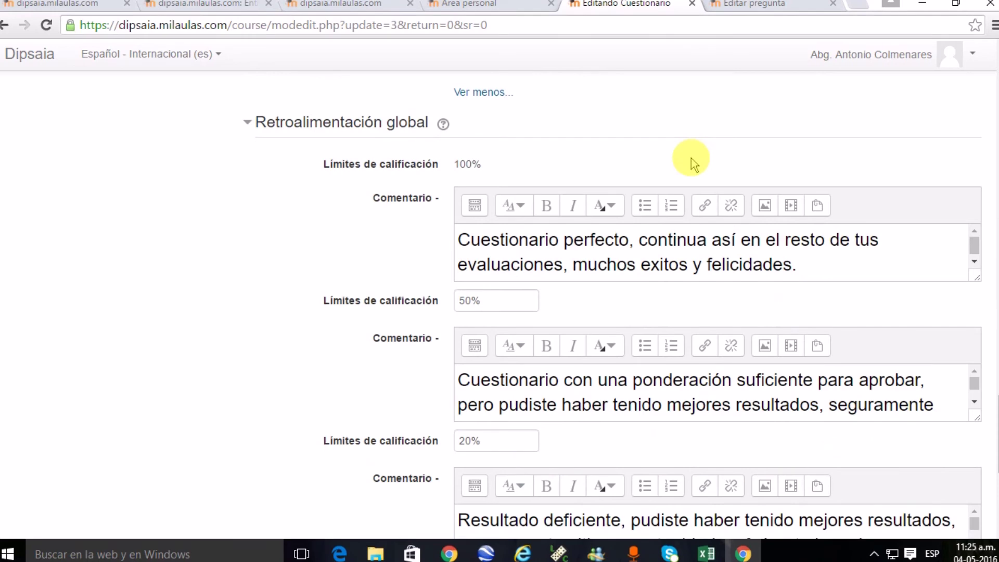
scroll(635, 141, down, 2)
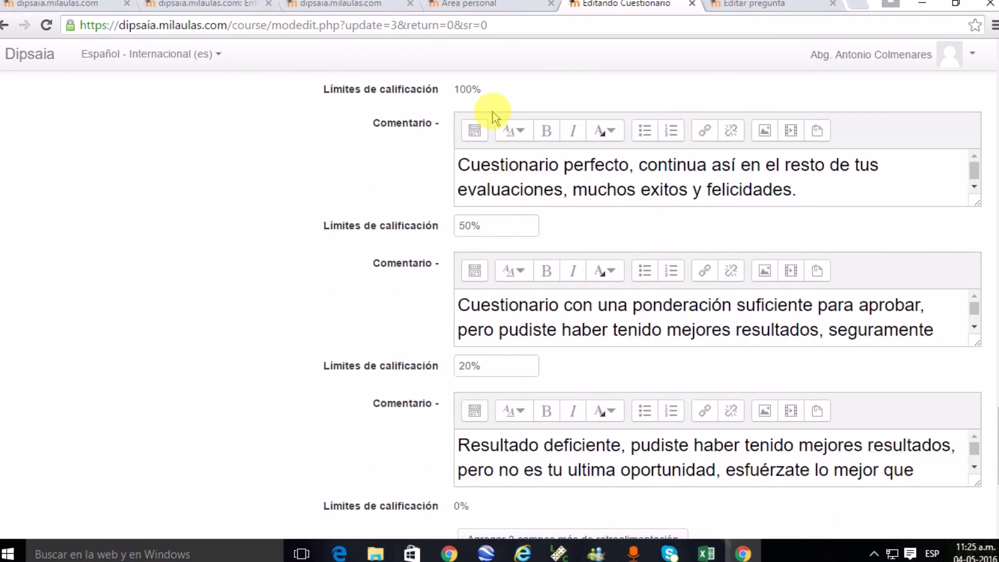
scroll(489, 119, up, 1)
scroll(487, 116, up, 1)
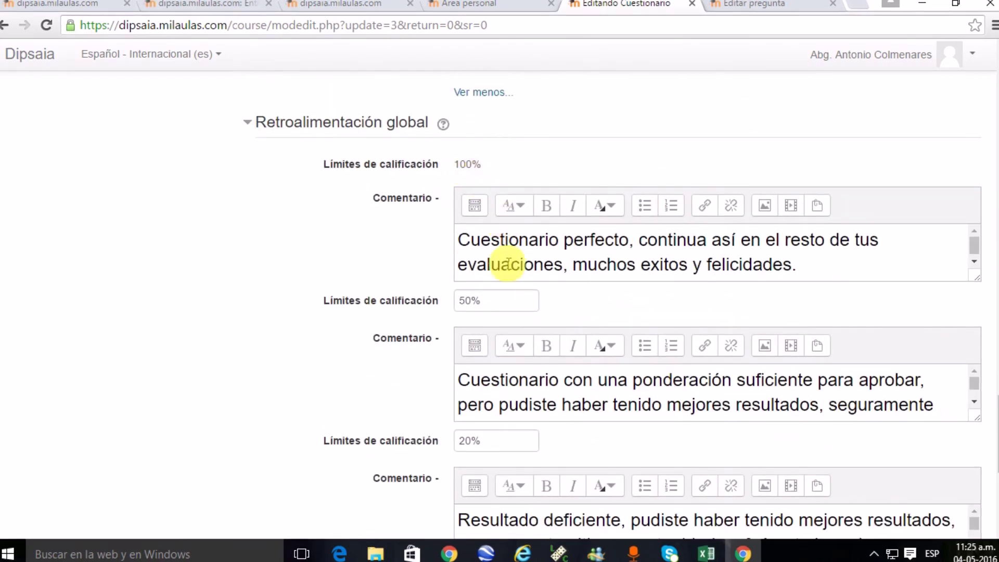
scroll(499, 369, down, 1)
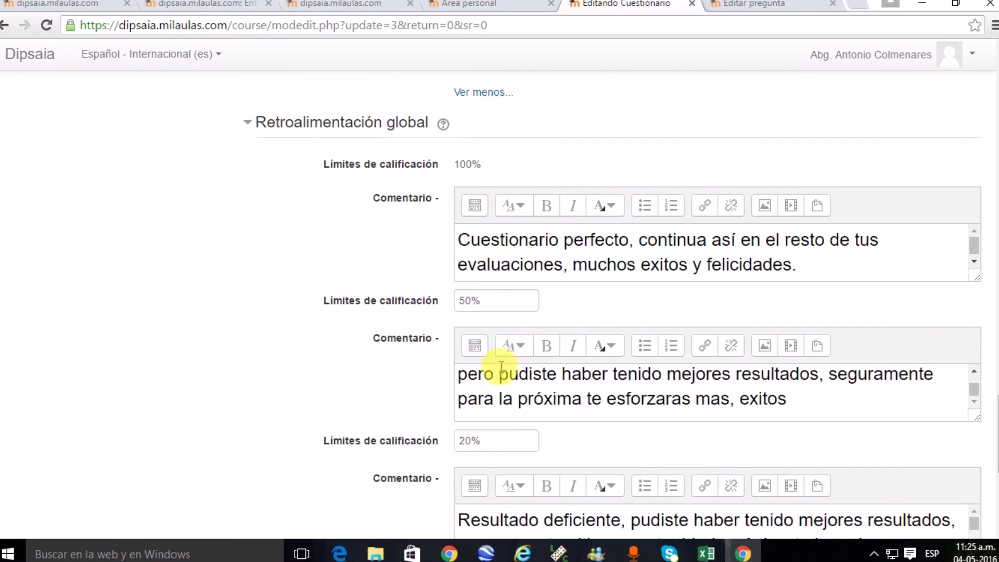
scroll(404, 330, down, 2)
scroll(384, 300, up, 2)
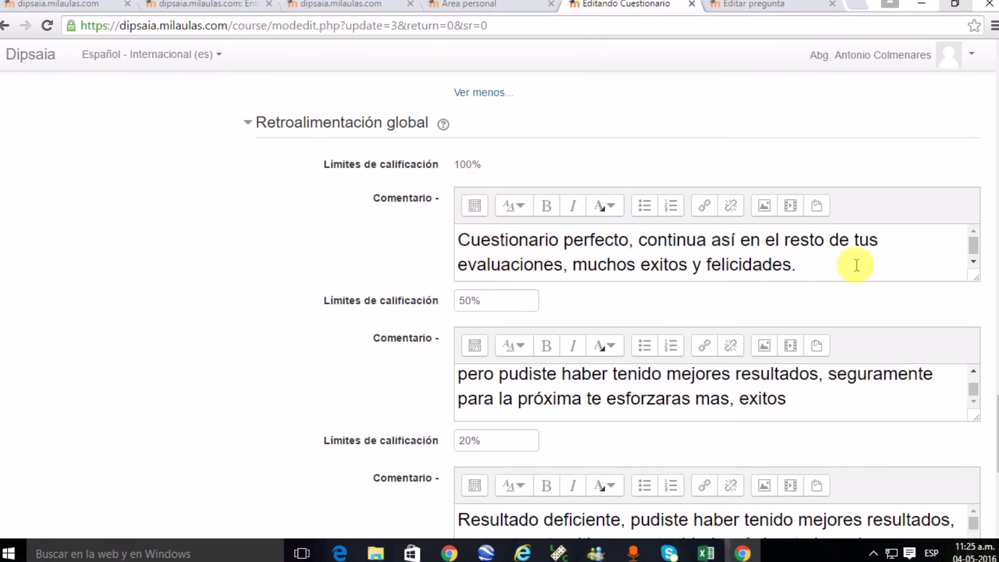
drag(976, 281, 979, 323)
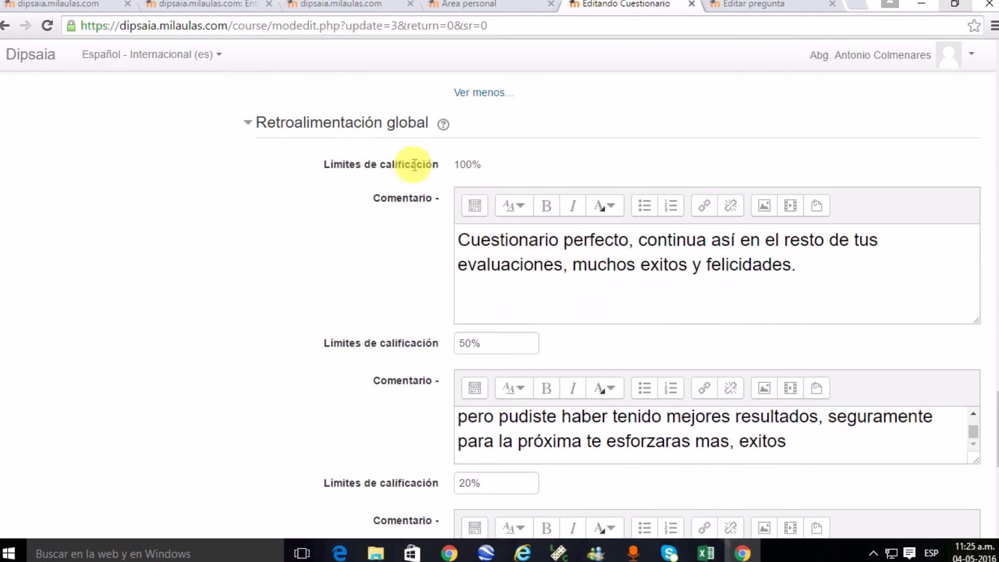
Review the 50% grade boundary and enlarge its comment box so the full feedback text can be read.
scroll(505, 243, down, 3)
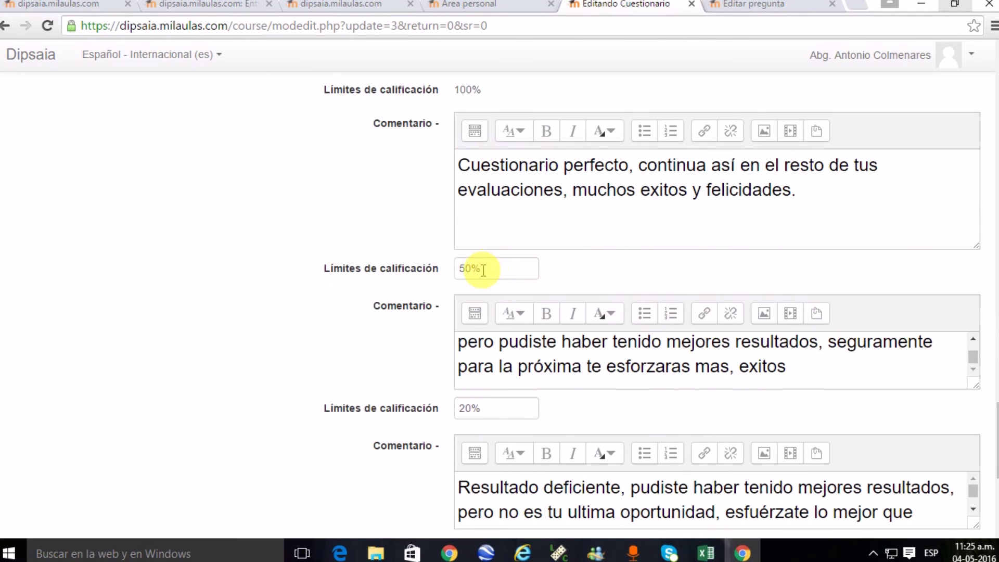
drag(483, 270, 446, 268)
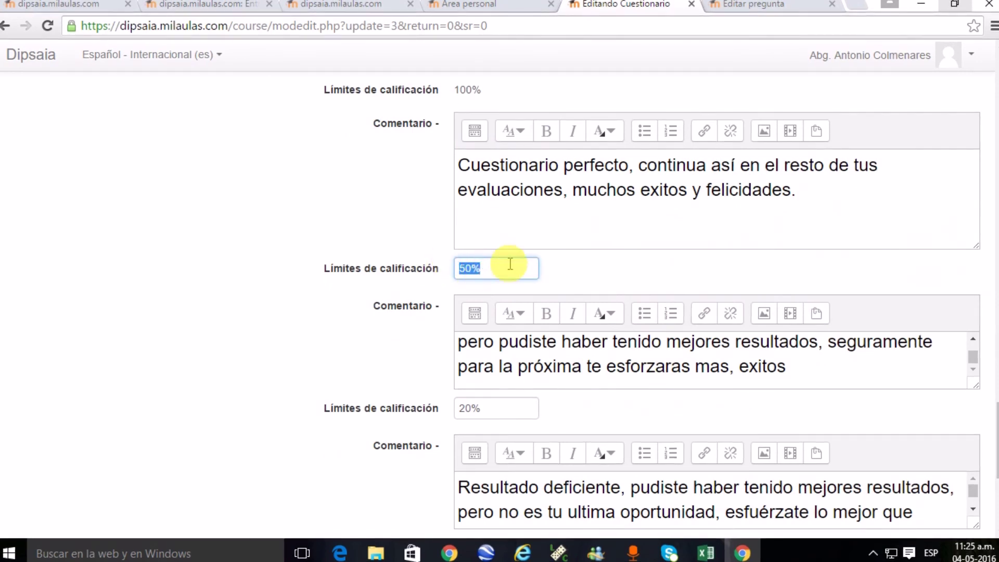
scroll(727, 274, down, 3)
drag(975, 313, 981, 363)
scroll(697, 229, down, 3)
scroll(684, 254, down, 3)
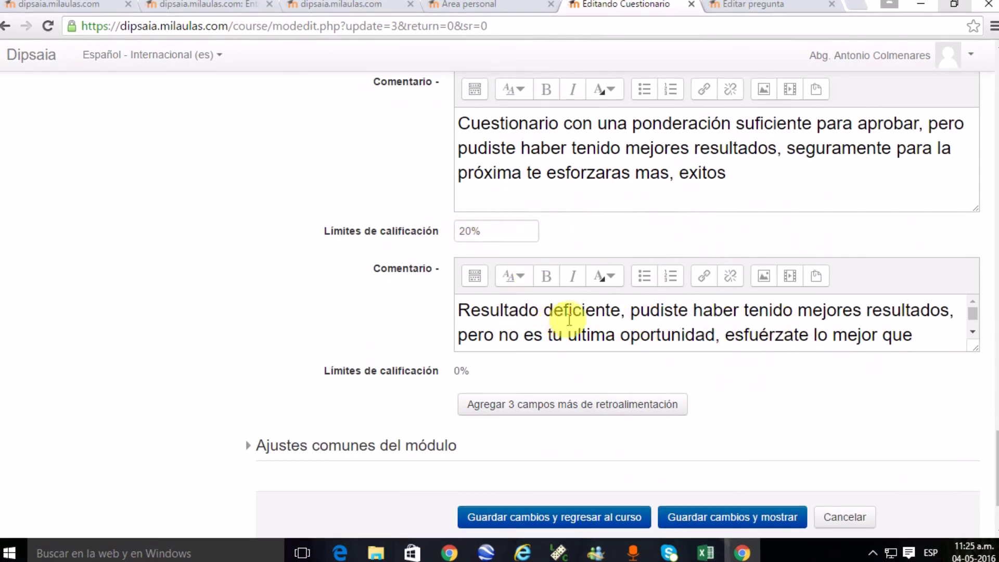
Examine the 100%, 50%, 20% and 0% grade boundaries with their comments and the option for adding feedback fields.
scroll(726, 315, up, 4)
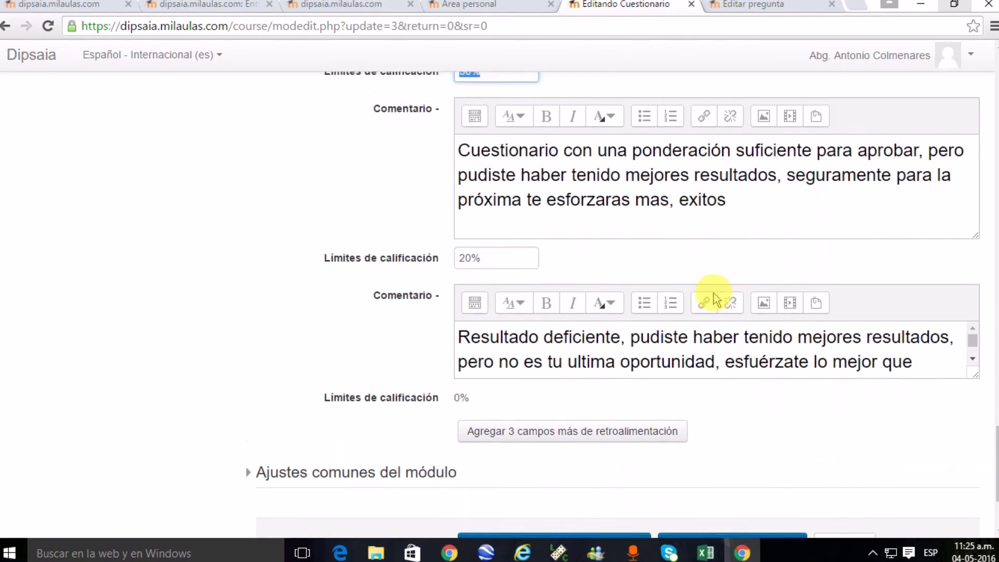
key(shift+Tab)
scroll(584, 208, up, 2)
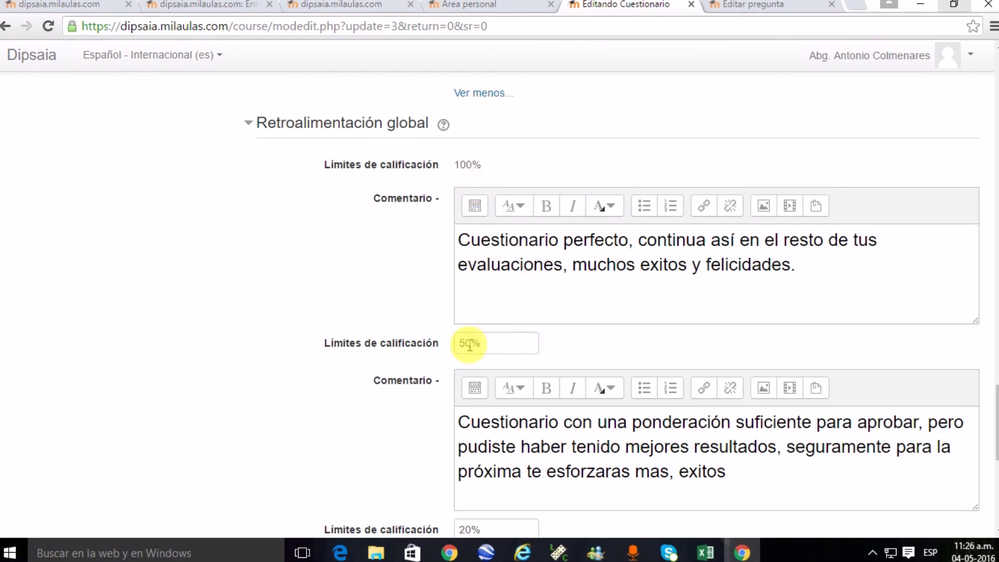
scroll(542, 219, down, 3)
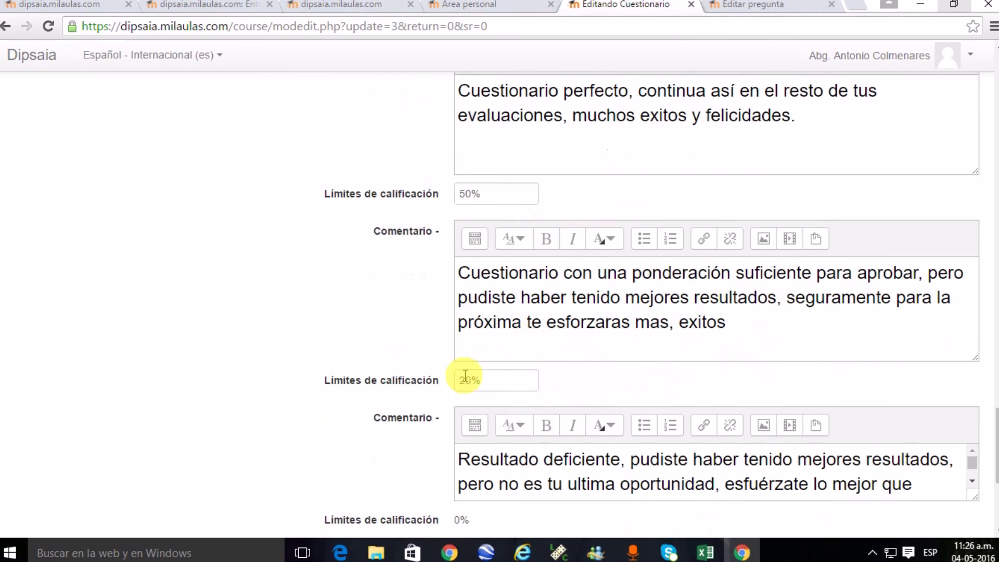
scroll(603, 224, down, 4)
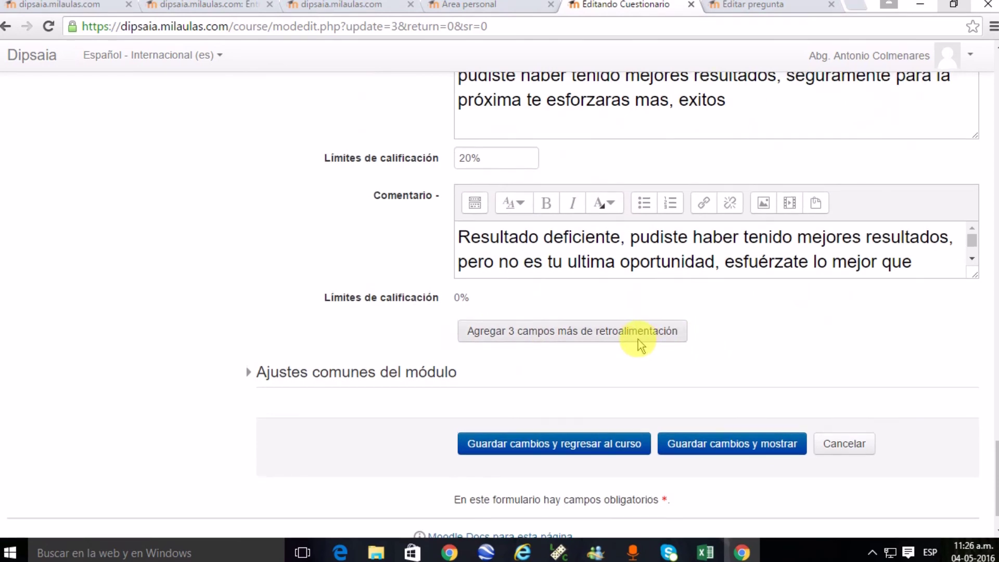
scroll(561, 313, up, 3)
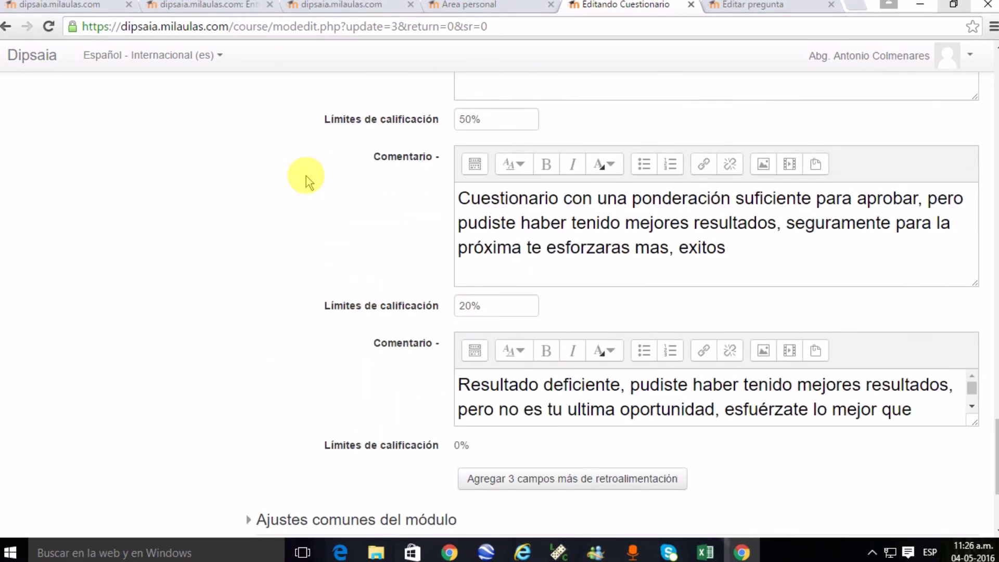
scroll(312, 170, down, 3)
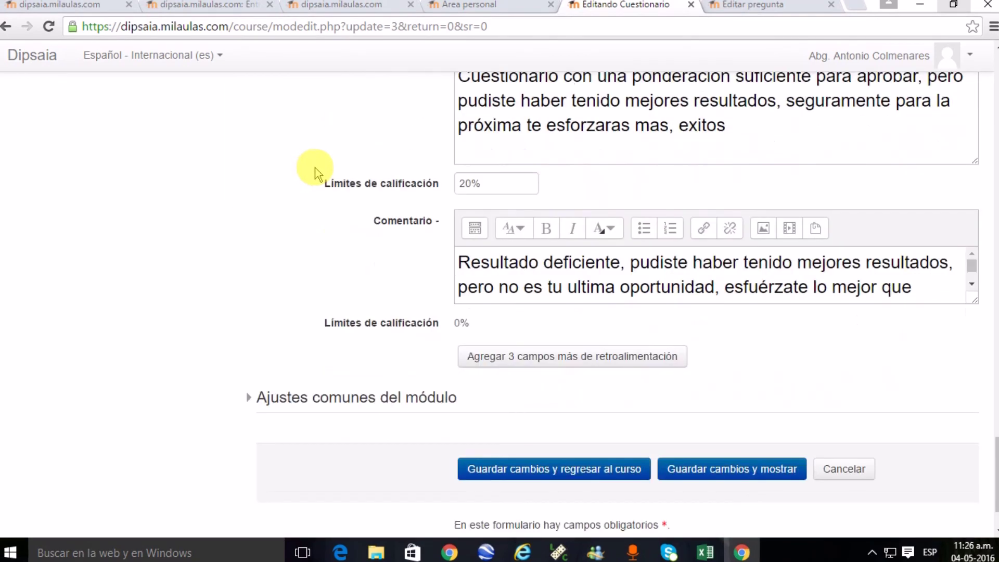
scroll(320, 167, down, 1)
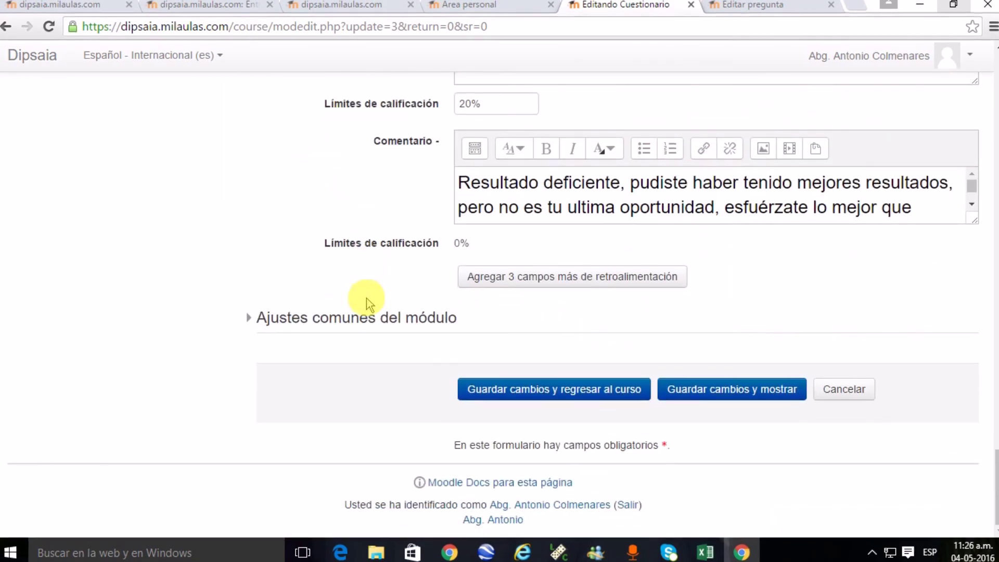
Expand the Ajustes comunes del módulo settings and review the visibility, ID number, group mode and grouping options.
click(364, 317)
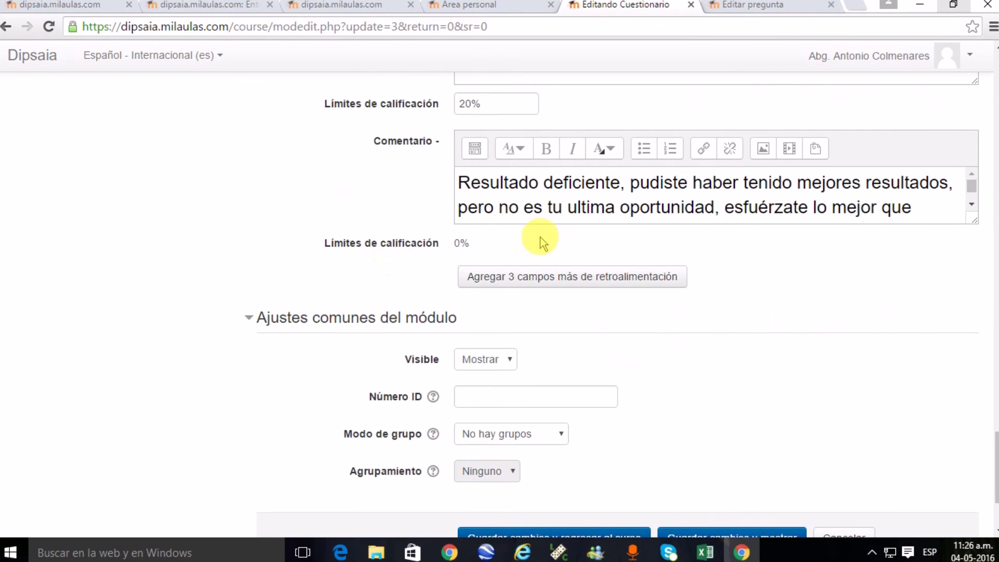
scroll(286, 99, down, 2)
scroll(287, 99, down, 2)
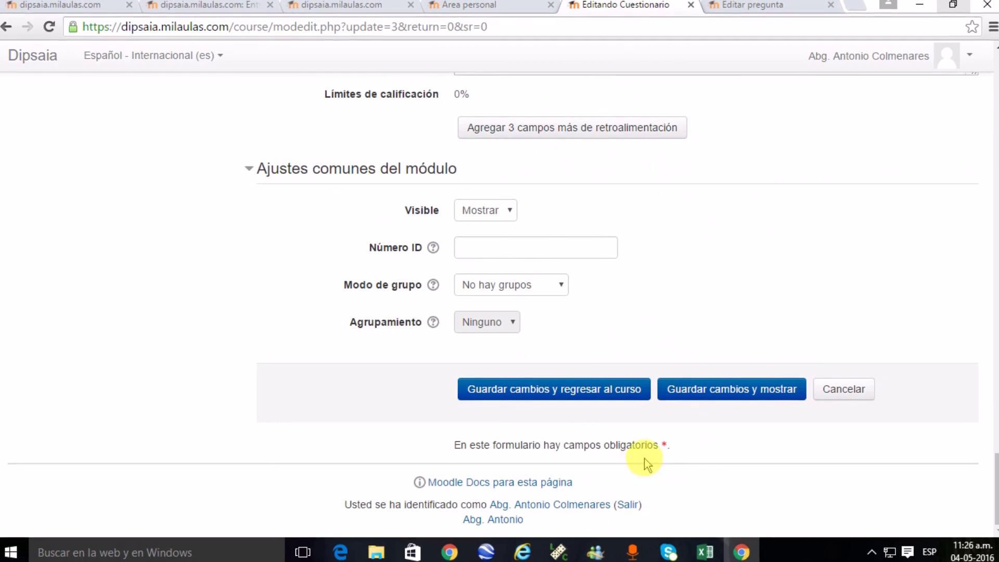
Look through the other open Moodle pages and return to the Banco de preguntas page.
click(755, 8)
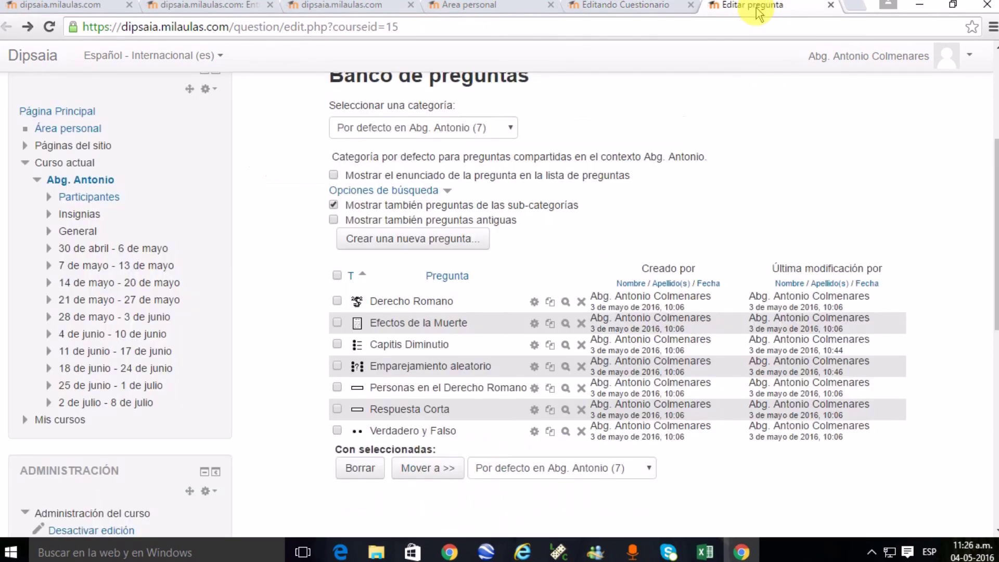
click(512, 5)
click(339, 5)
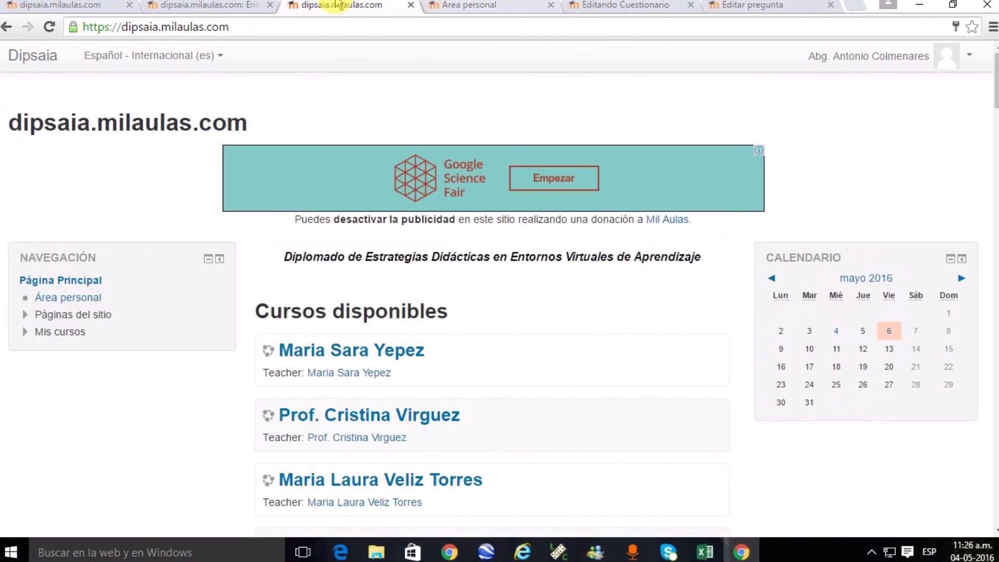
click(220, 5)
click(104, 7)
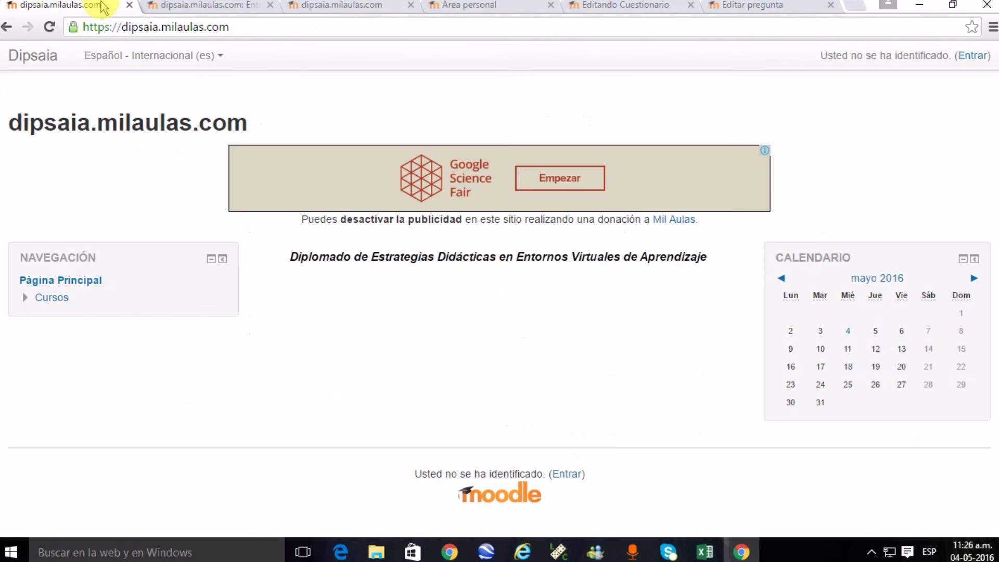
click(744, 12)
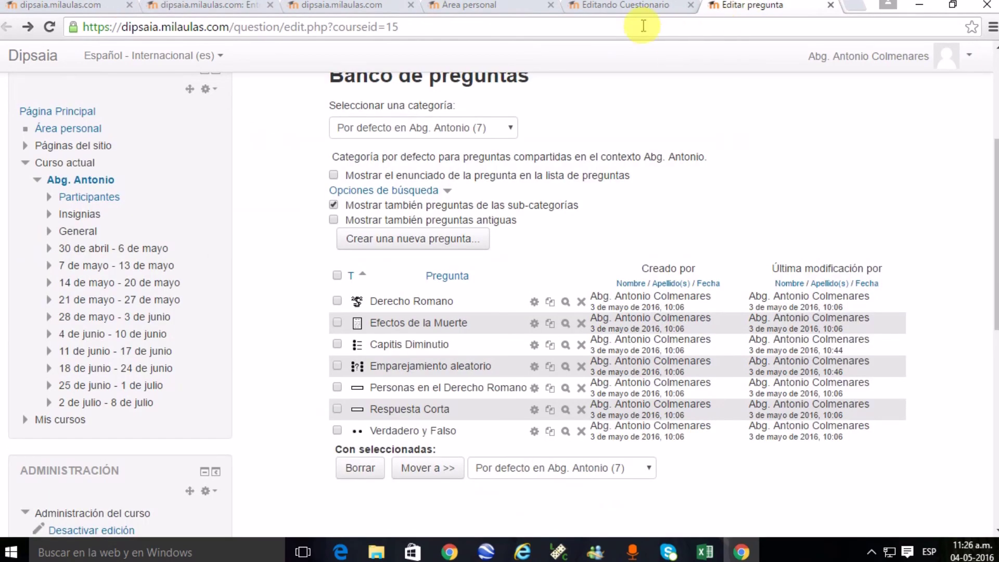
click(613, 11)
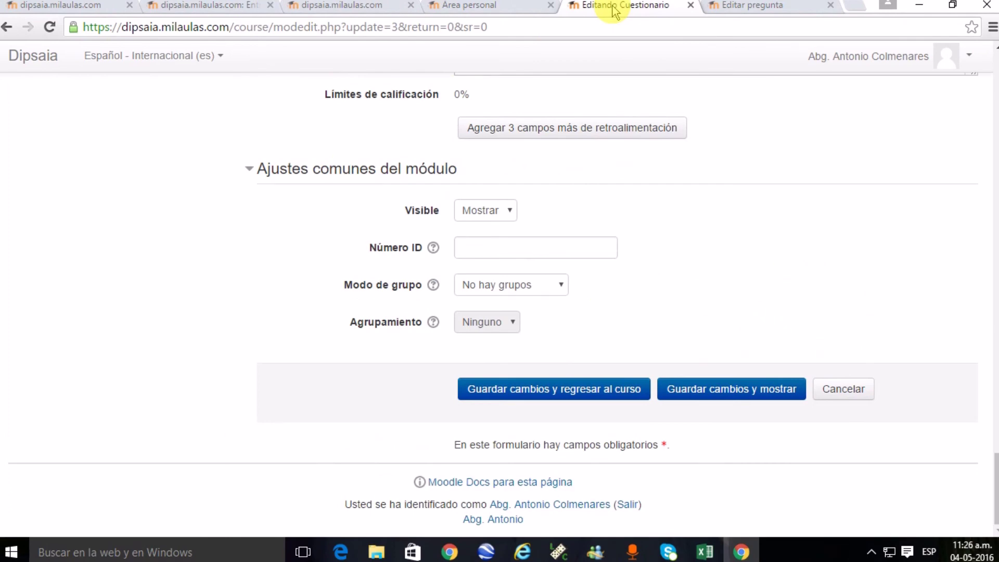
click(710, 10)
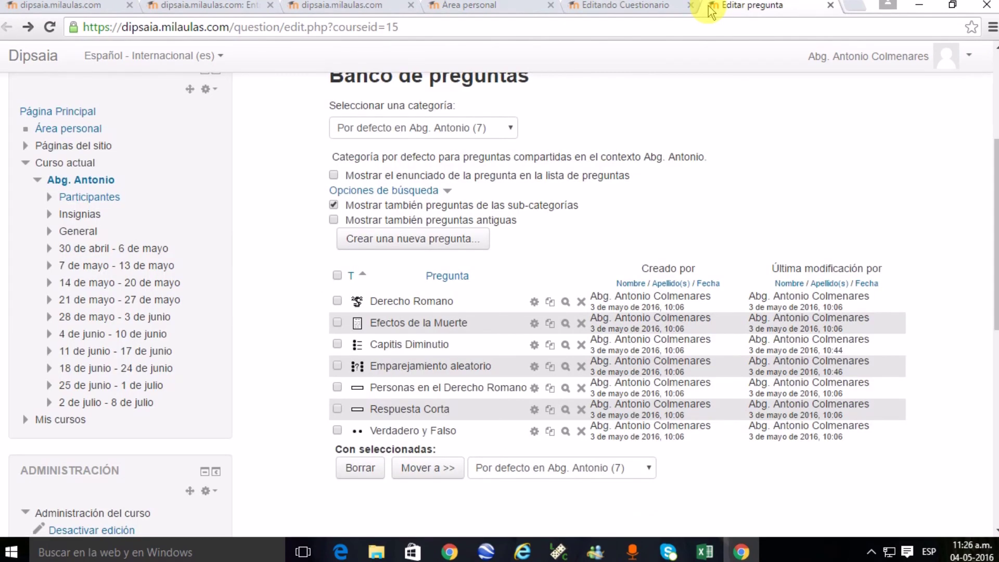
scroll(247, 226, up, 5)
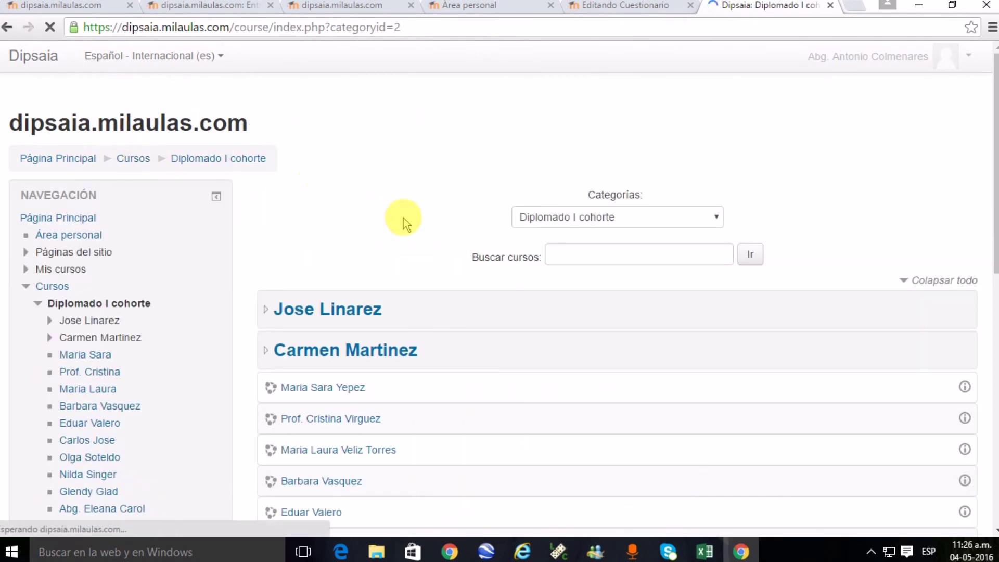
scroll(405, 225, down, 4)
scroll(404, 218, up, 4)
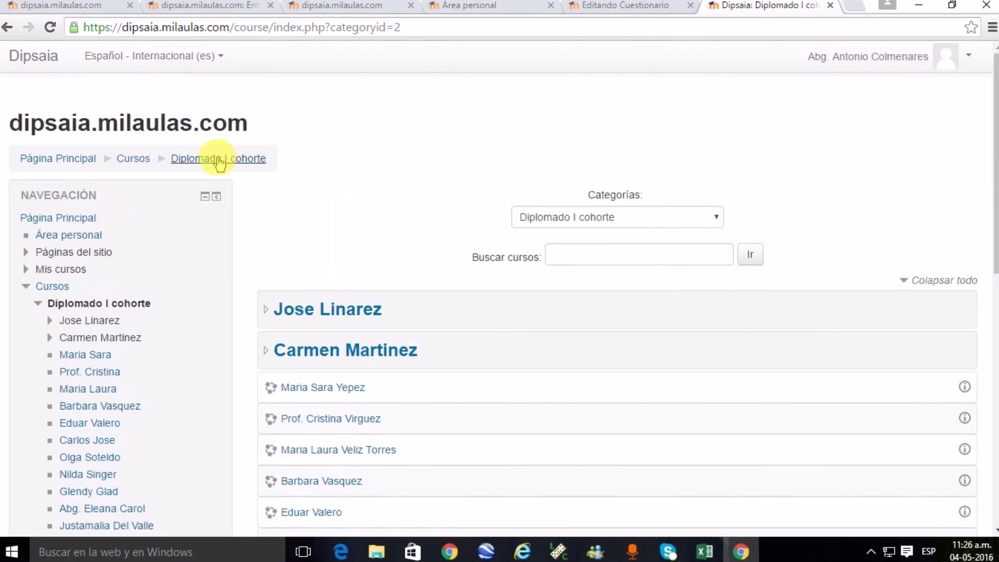
click(6, 27)
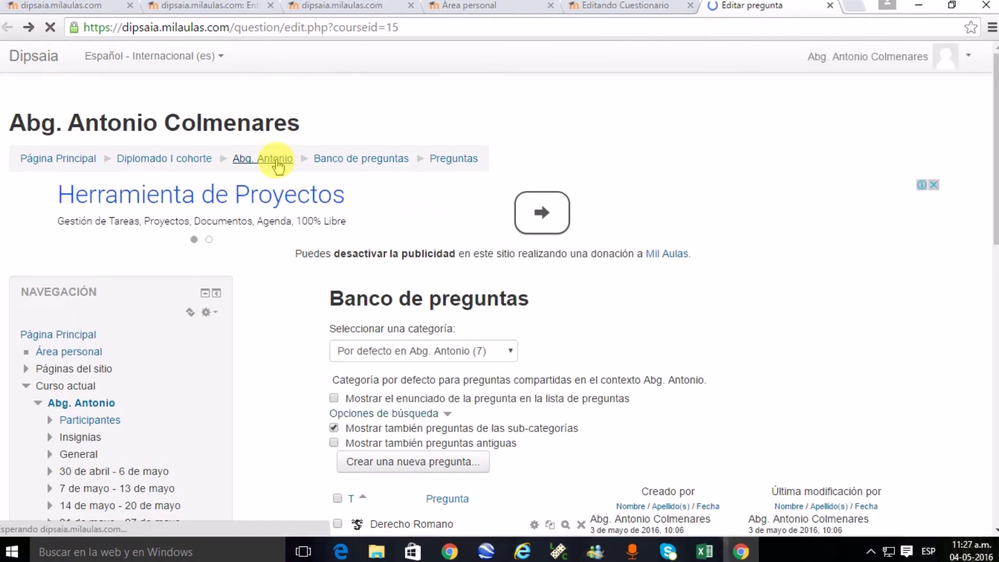
Go to the course's main page and open the SDFSDF quiz in the 30 de abril - 6 de mayo section.
click(276, 162)
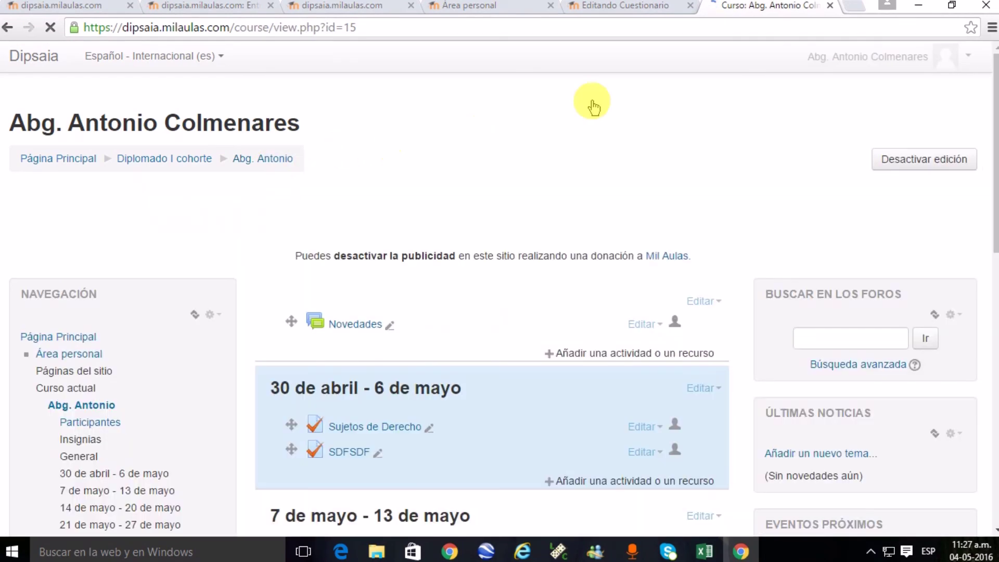
scroll(689, 117, down, 2)
scroll(689, 118, down, 1)
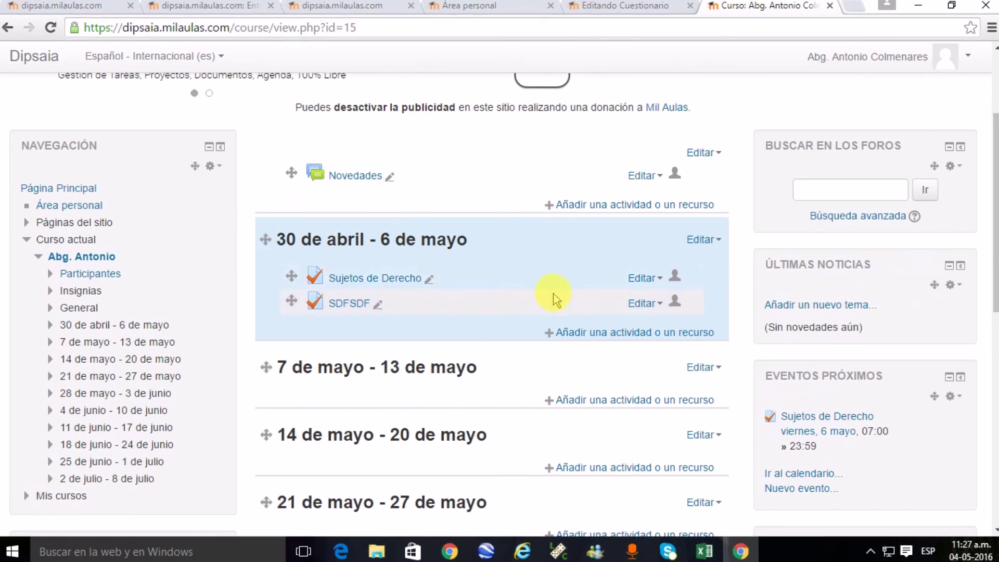
click(348, 303)
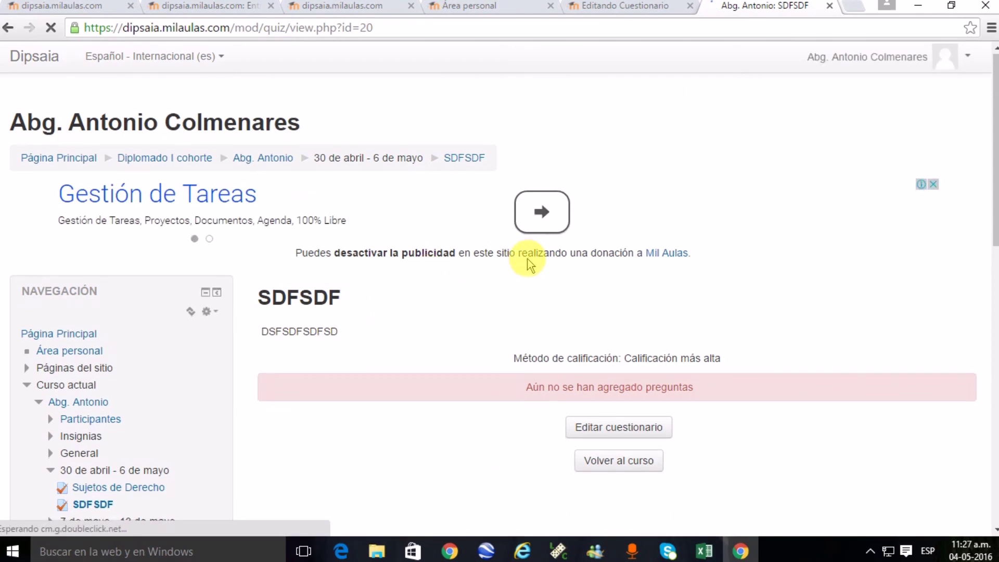
scroll(676, 276, down, 6)
scroll(620, 185, up, 2)
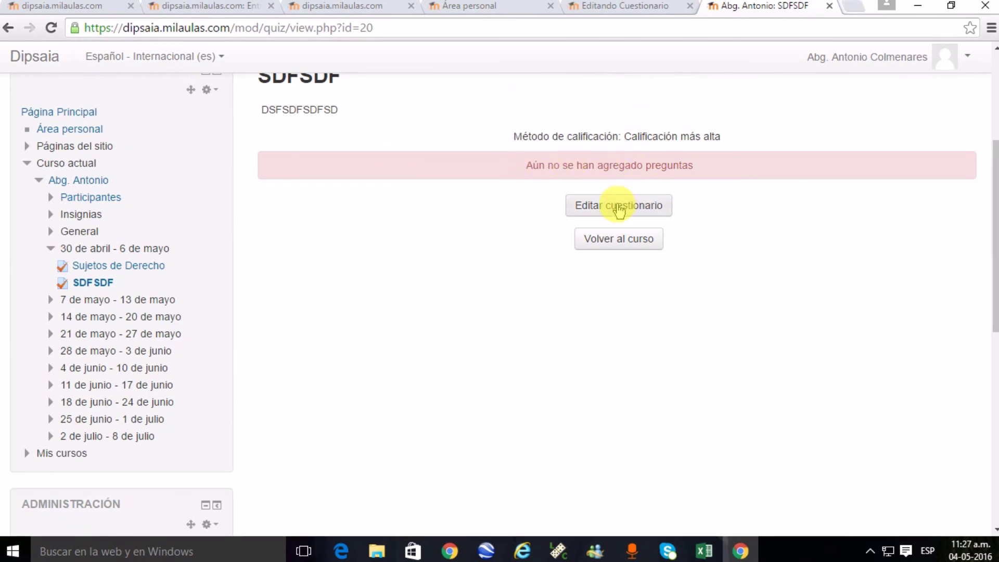
scroll(632, 162, up, 2)
scroll(627, 192, down, 2)
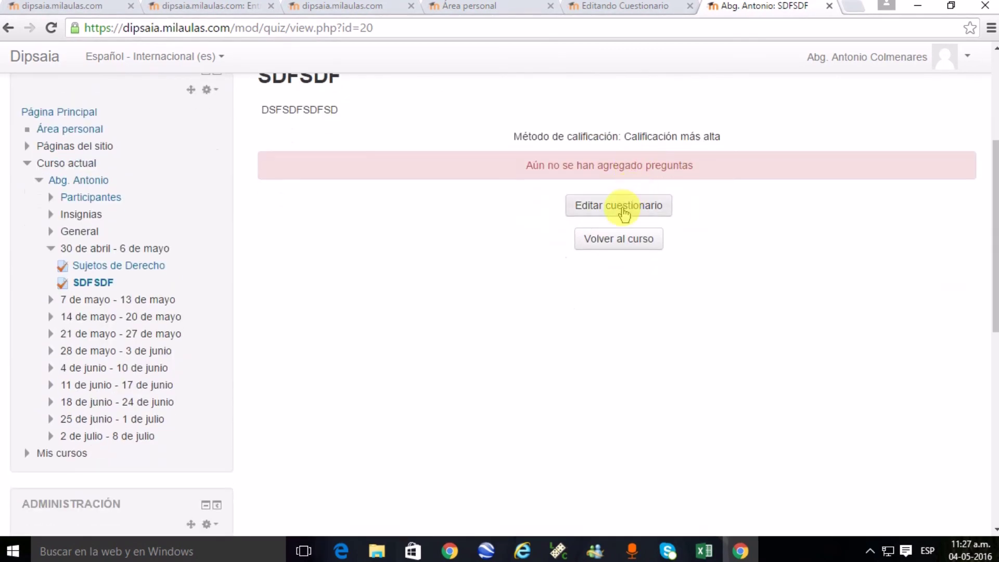
Open the SDFSDF quiz for editing its questions.
click(623, 211)
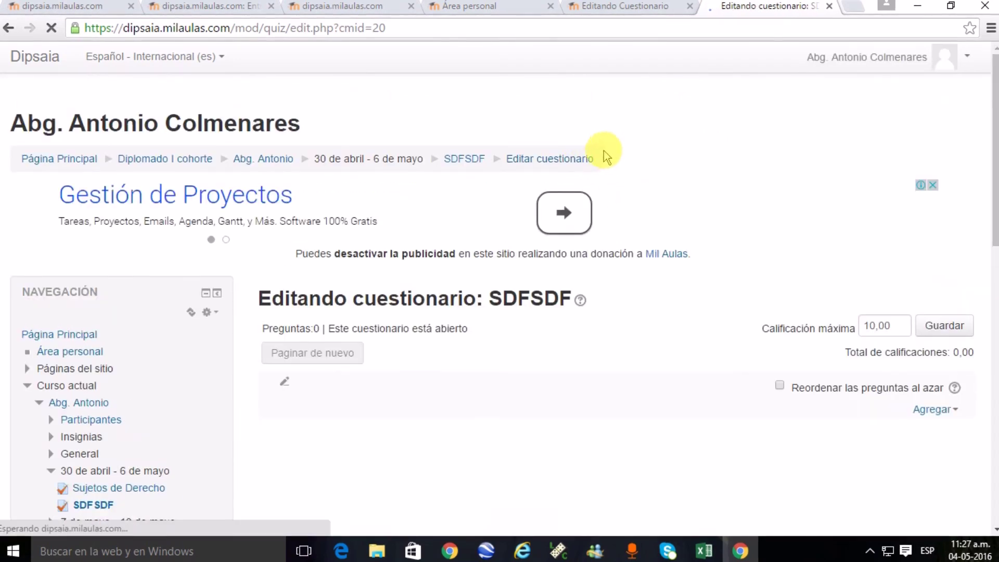
scroll(611, 172, down, 3)
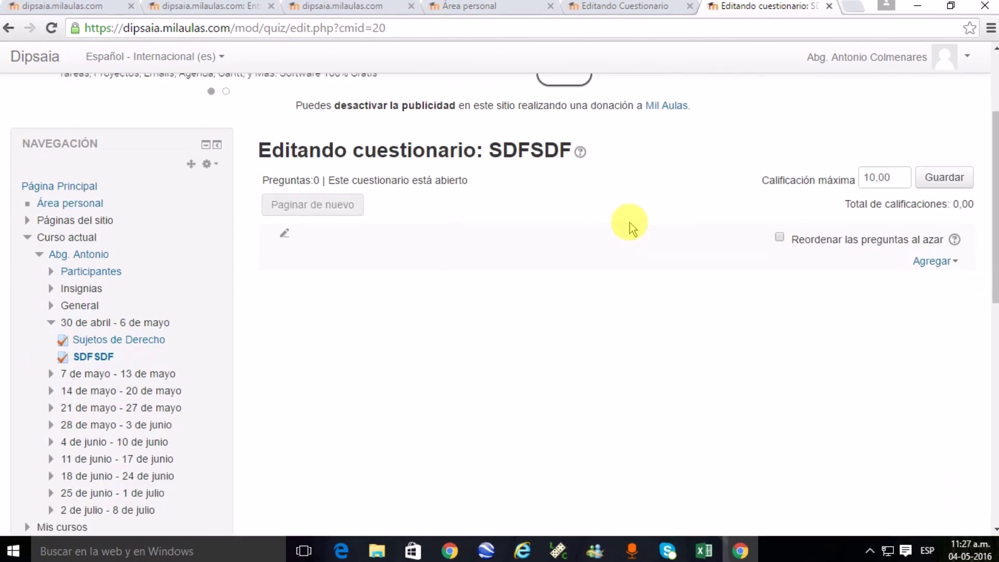
scroll(630, 225, down, 1)
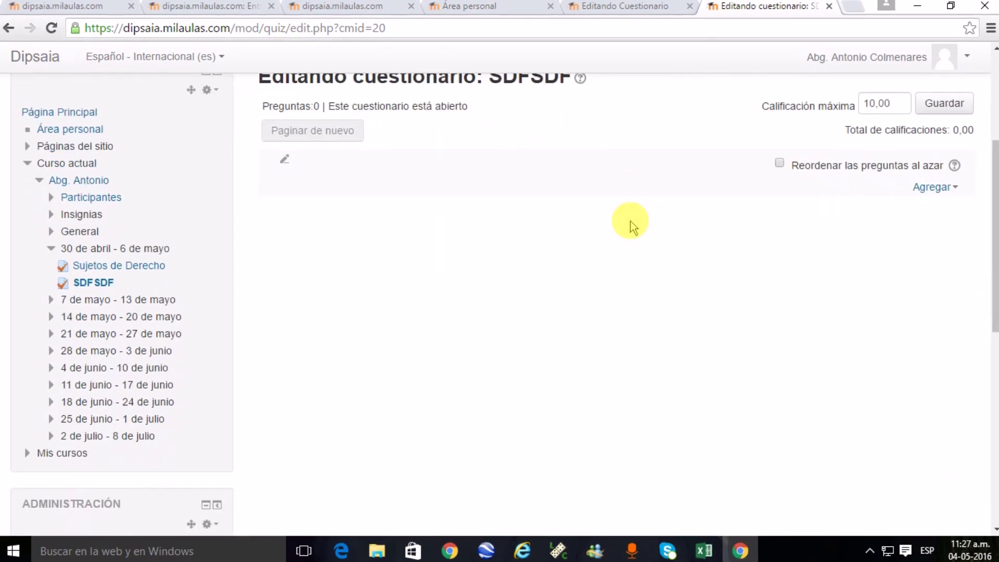
Add Derecho Romano, Efectos de la Muerte, Capitis Diminutio, Emparejamiento aleatorio, Personas en el Derecho Romano and Verdadero y Falso from the question bank to SDFSDF.
click(930, 187)
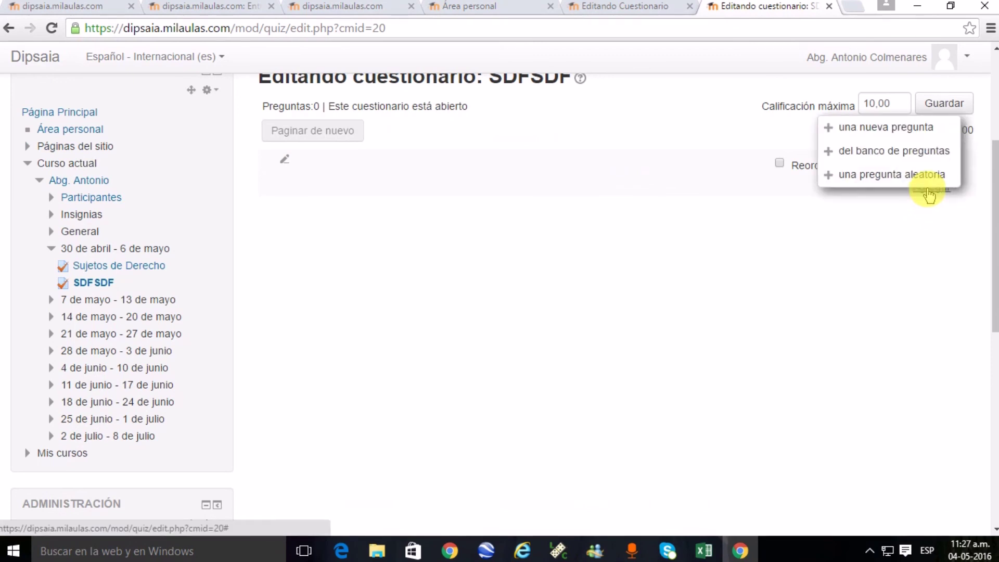
click(900, 154)
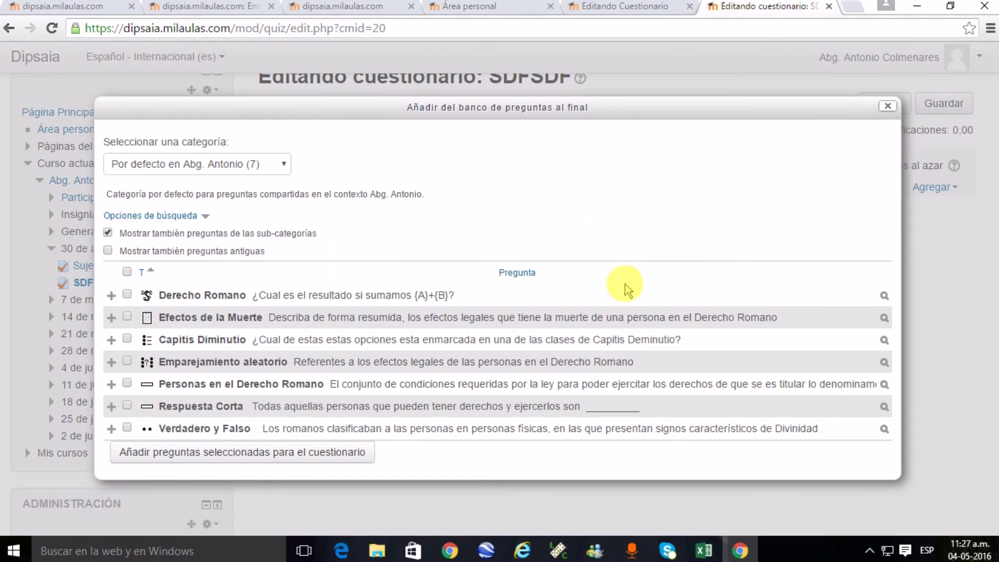
click(128, 296)
click(126, 317)
click(127, 340)
click(127, 361)
click(127, 385)
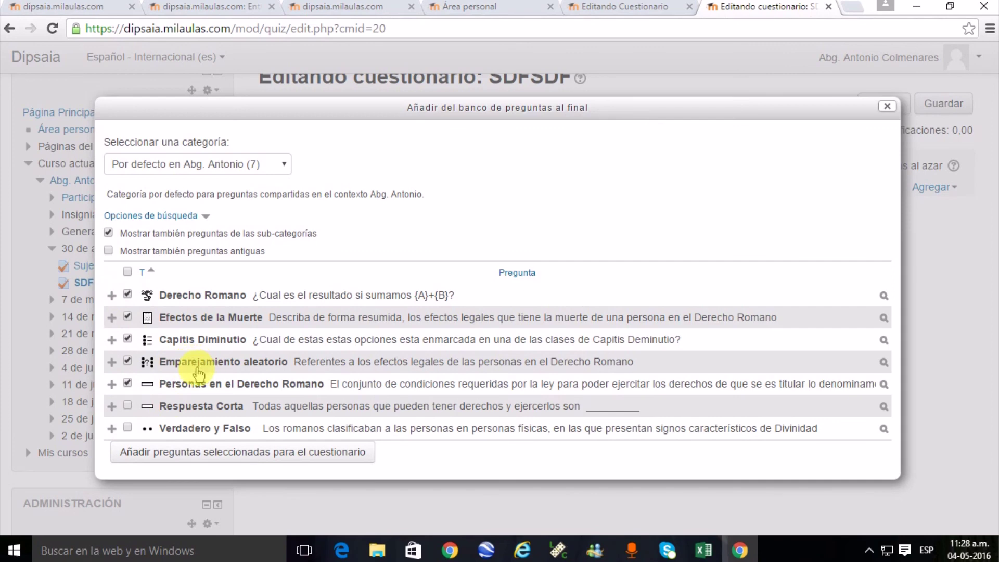
click(128, 428)
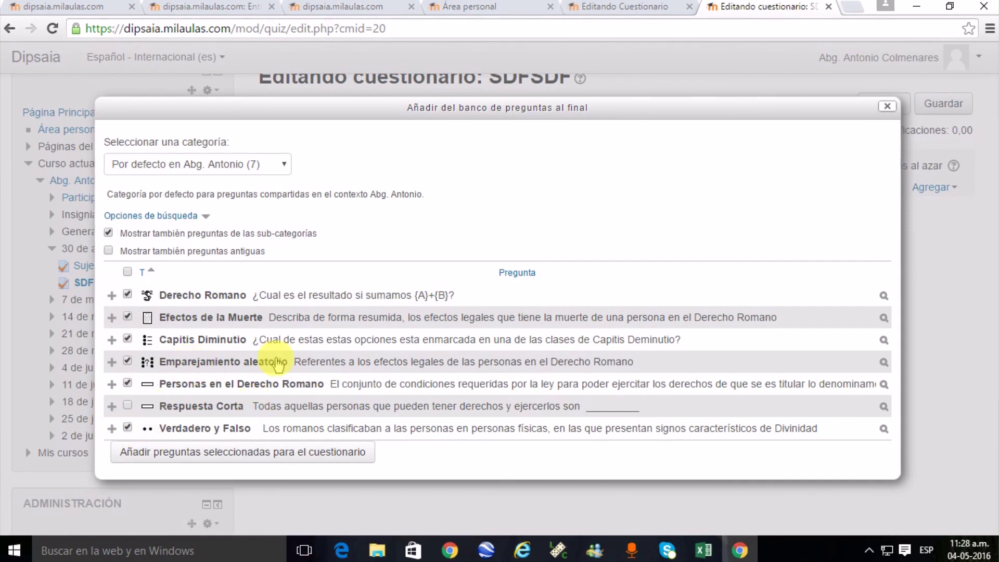
click(299, 460)
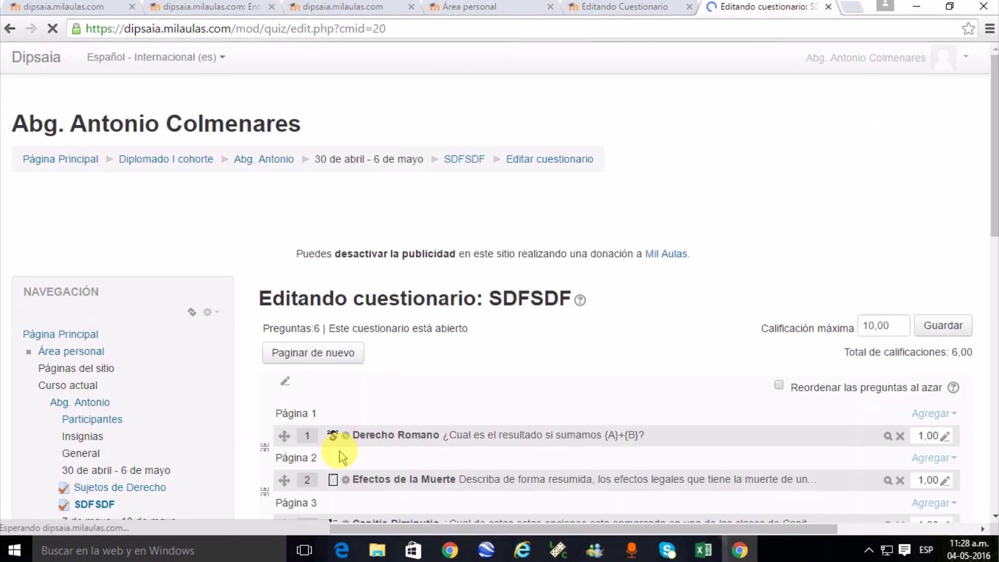
scroll(652, 263, down, 3)
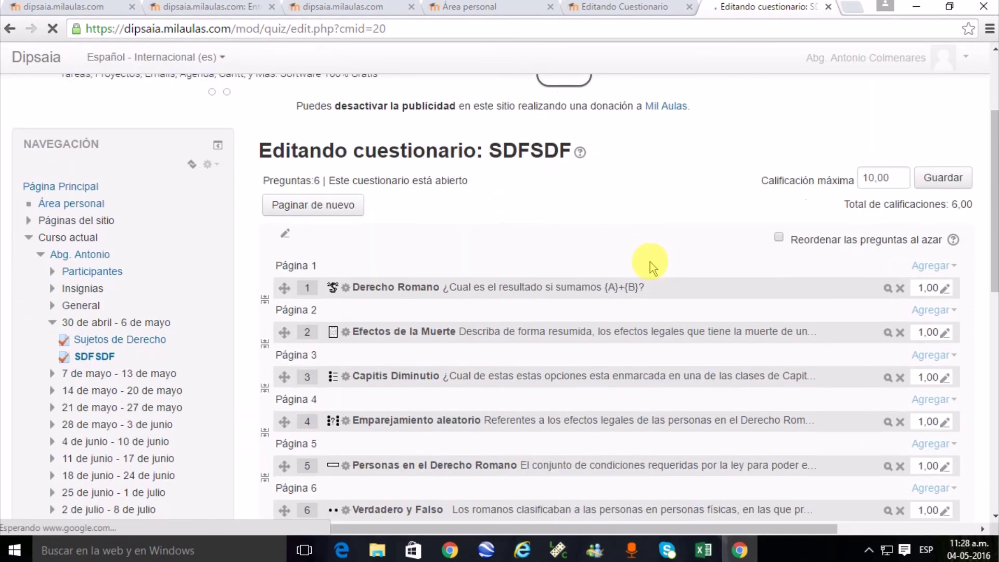
Set the mark of the Derecho Romano question in the SDFSDF quiz to 5,00.
scroll(650, 261, down, 3)
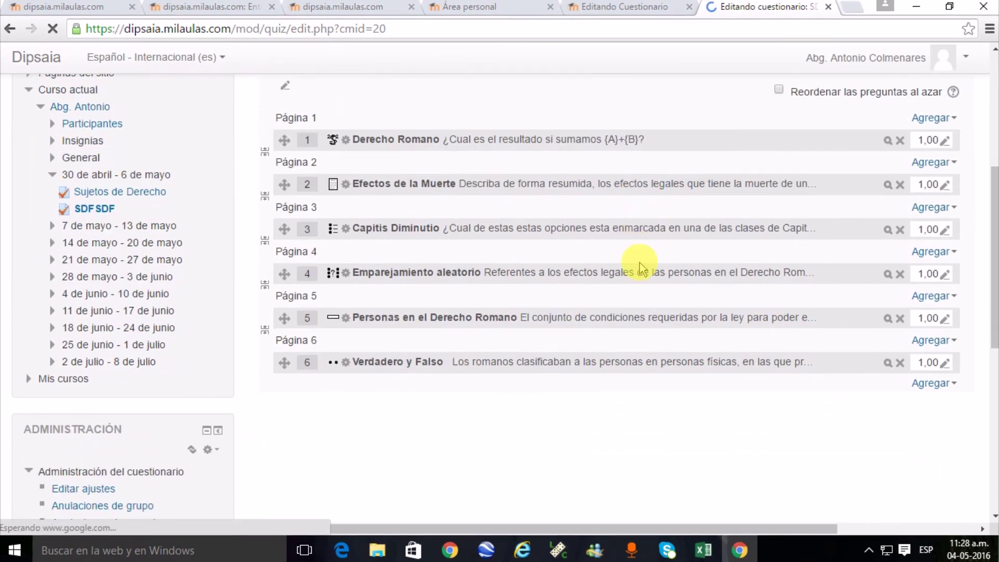
scroll(728, 262, up, 1)
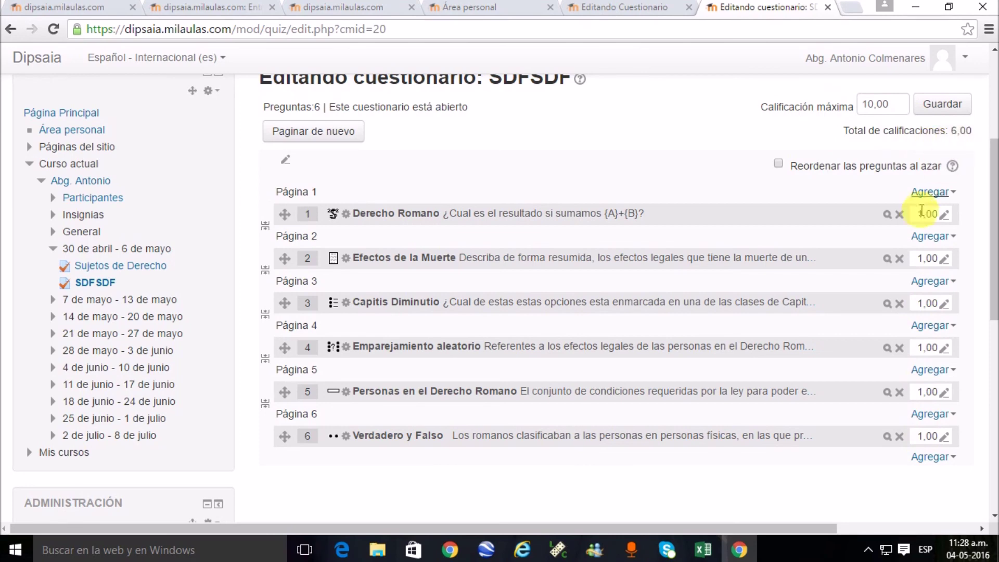
click(943, 215)
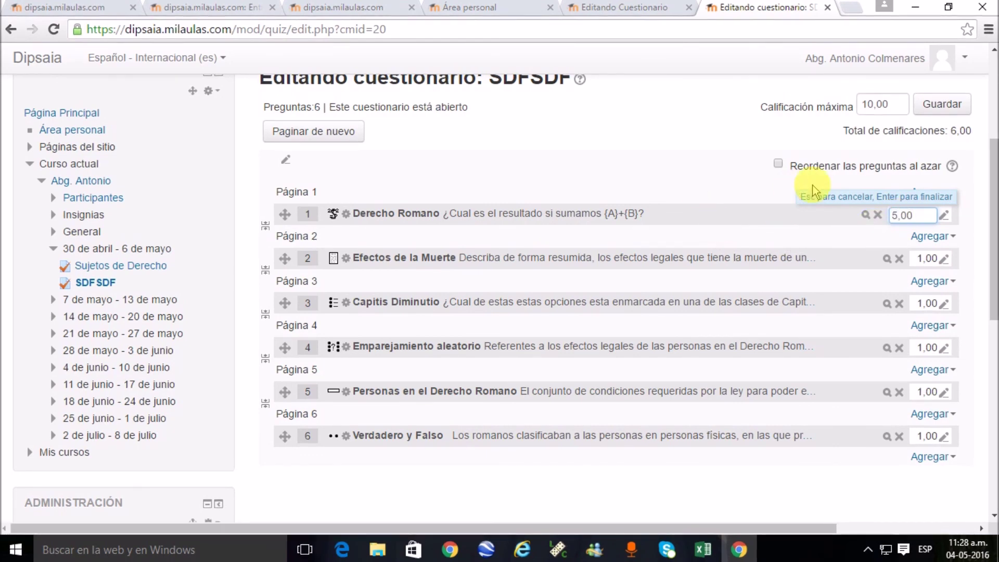
key(Return)
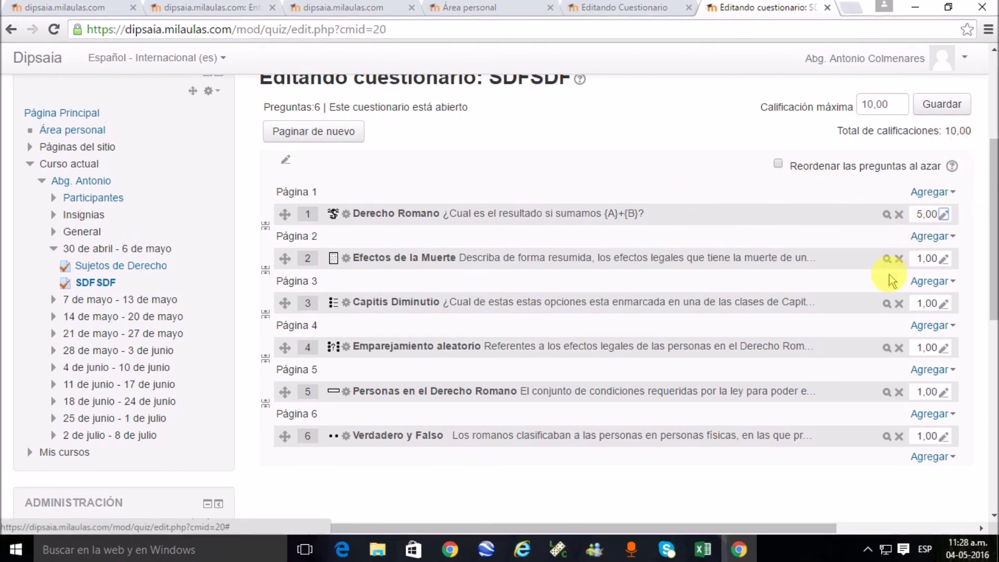
double_click(949, 131)
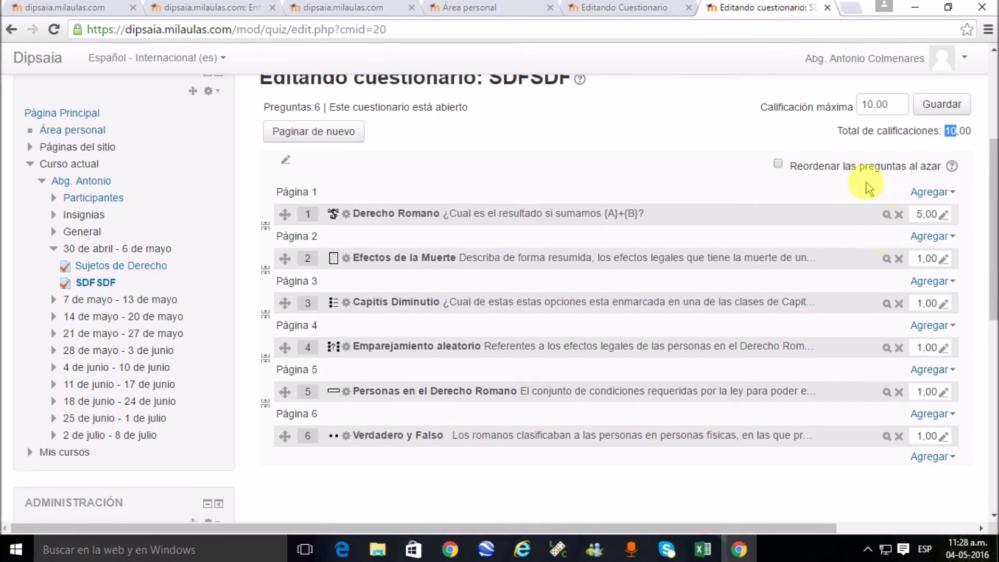
Save the SDFSDF quiz with a maximum grade of 10,00 and minimize the browser window.
scroll(796, 143, down, 5)
scroll(808, 150, up, 5)
scroll(809, 151, up, 2)
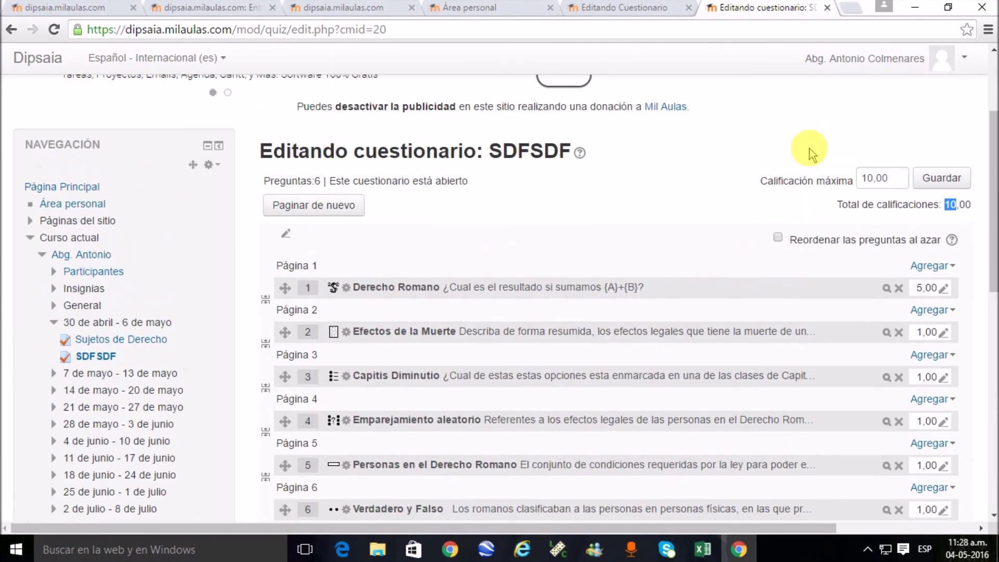
click(934, 180)
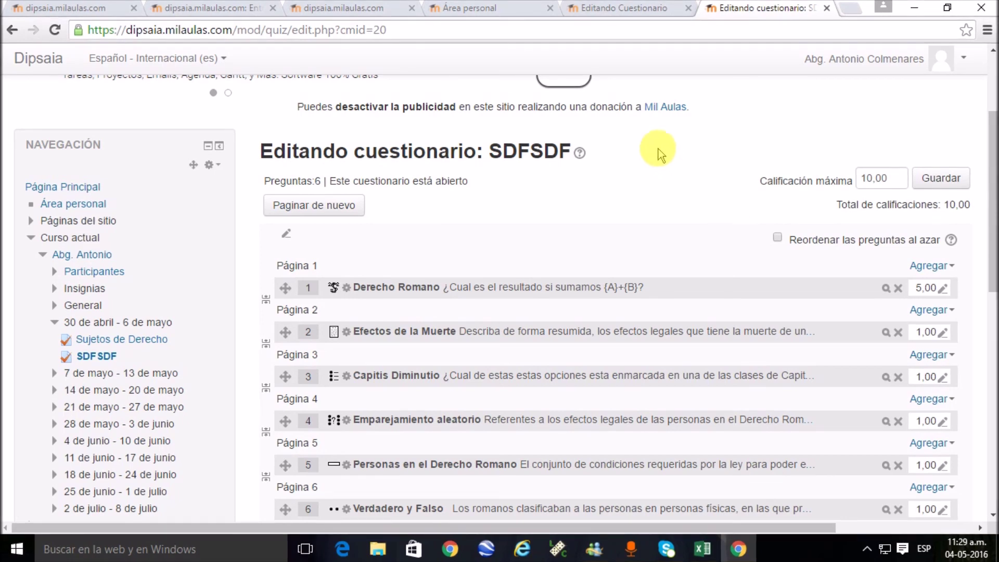
scroll(658, 150, down, 2)
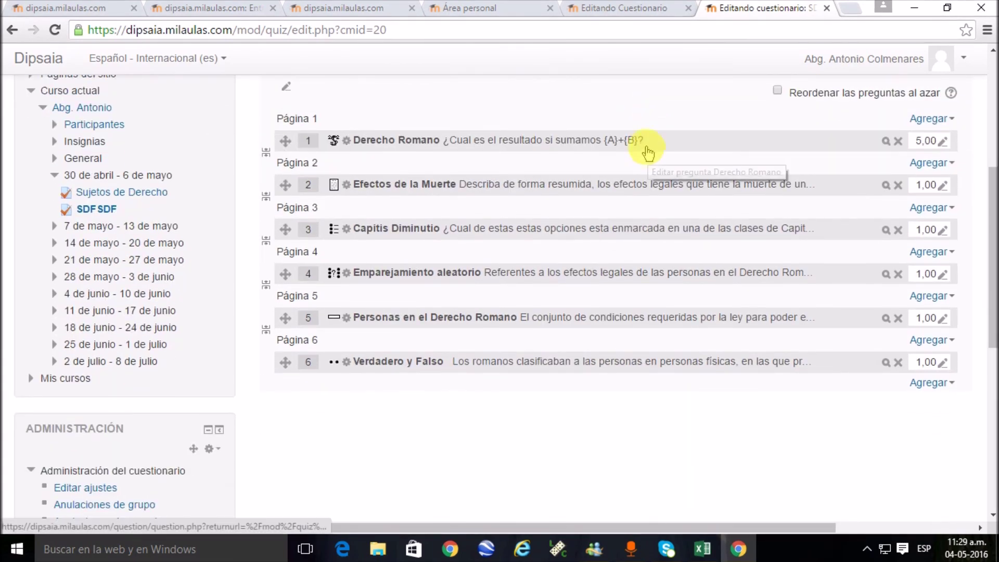
scroll(648, 150, up, 1)
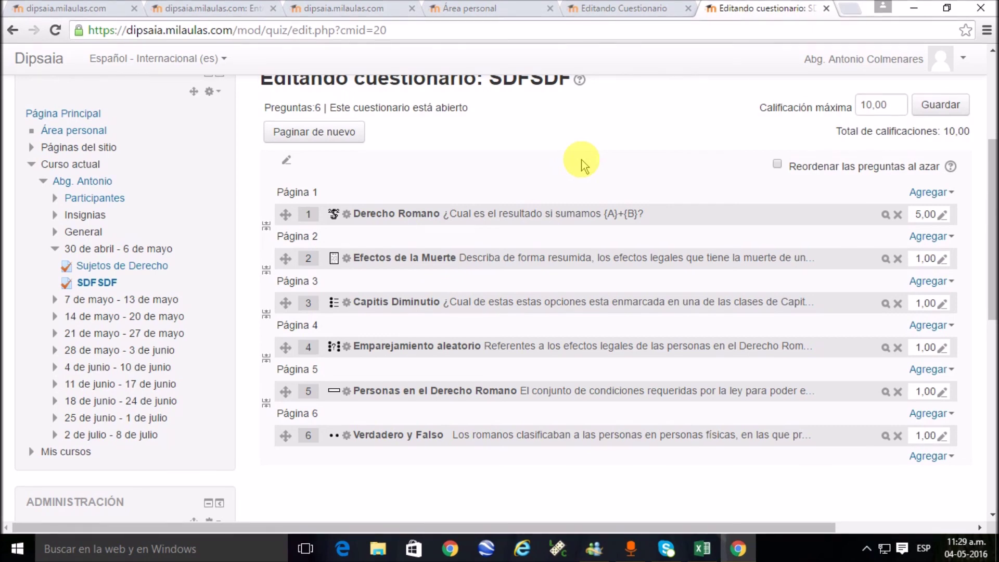
click(916, 8)
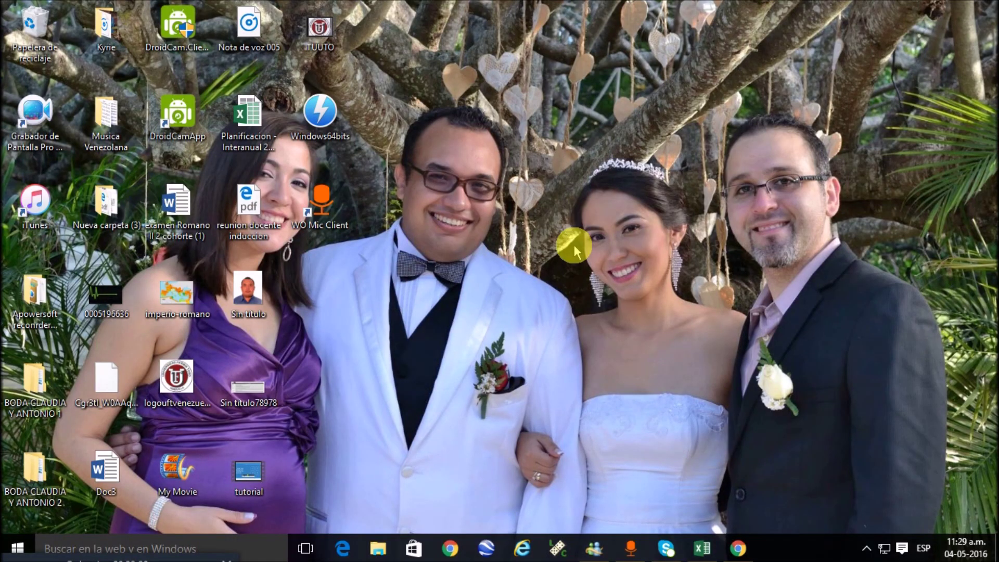